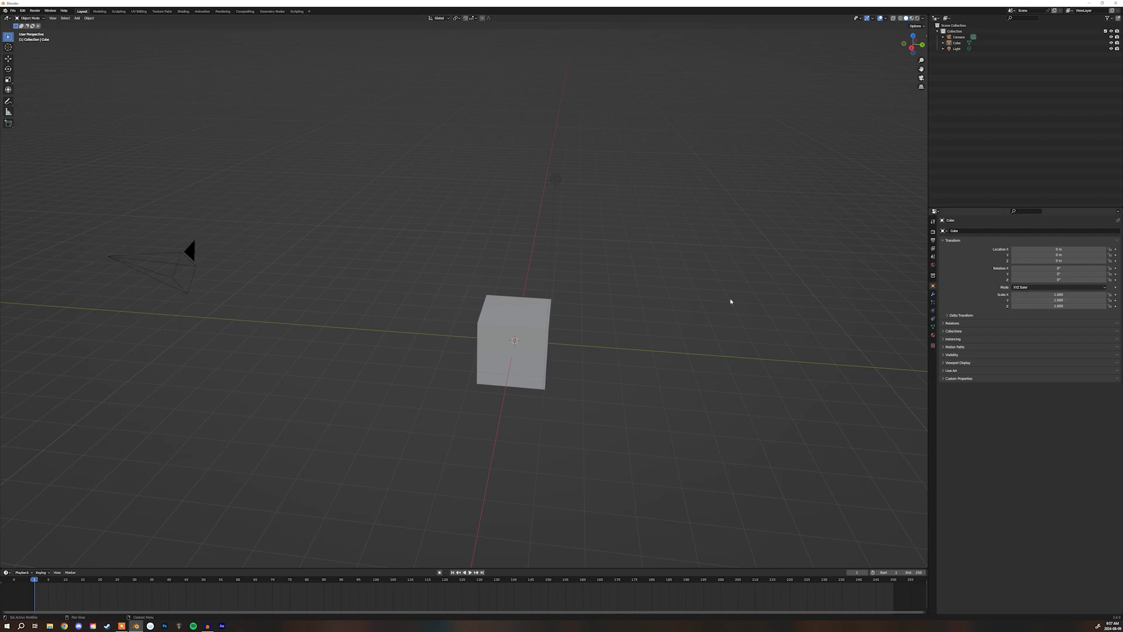
# - Delete all the default scene objects: the camera, cube and light
pyautogui.moveTo(725, 304); pyautogui.dragTo(623, 312, button='middle')
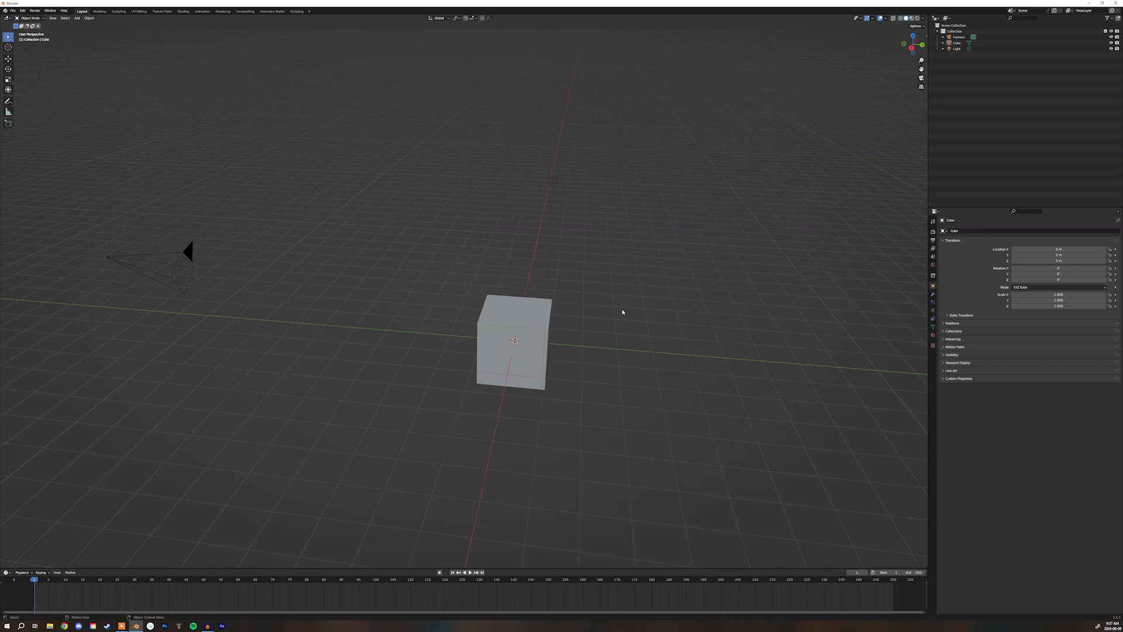
pyautogui.moveTo(600, 311); pyautogui.dragTo(604, 311, button='middle')
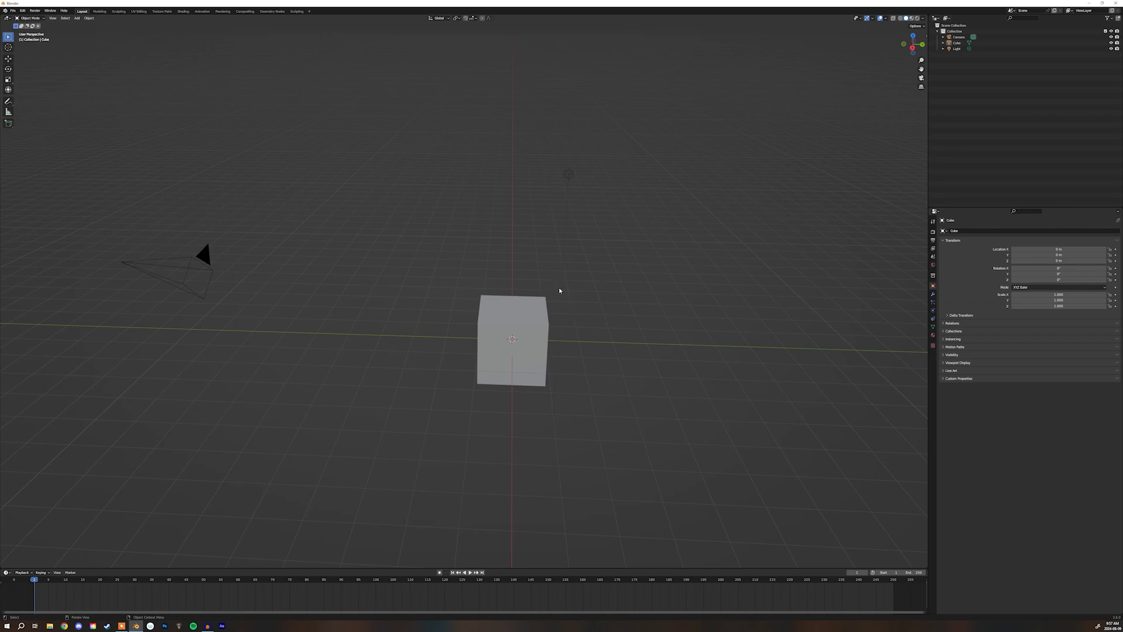
pyautogui.moveTo(567, 301); pyautogui.dragTo(572, 273, button='middle')
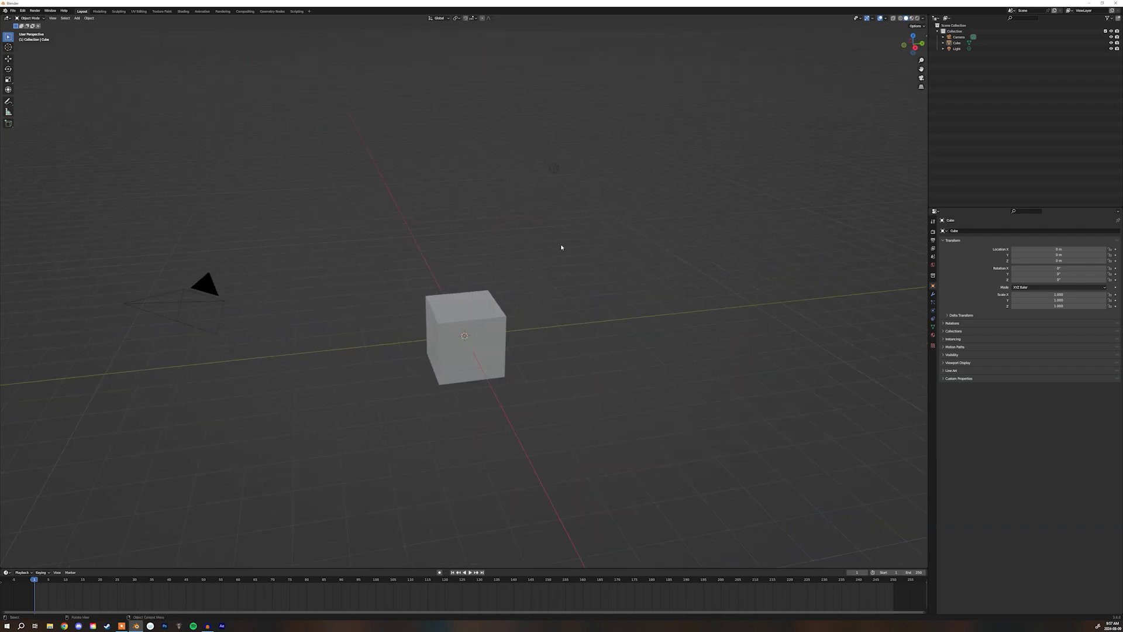
pyautogui.moveTo(621, 124); pyautogui.dragTo(179, 480)
pyautogui.click(694, 286)
pyautogui.rightClick(609, 281)
pyautogui.press('a')
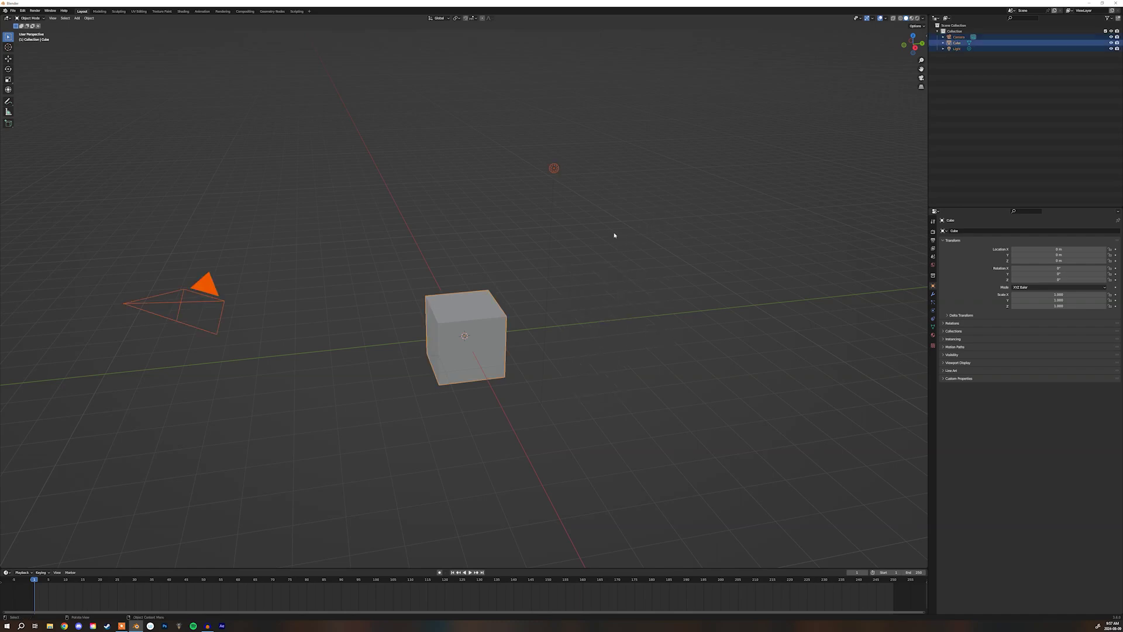
pyautogui.press('x')
pyautogui.click(451, 256)
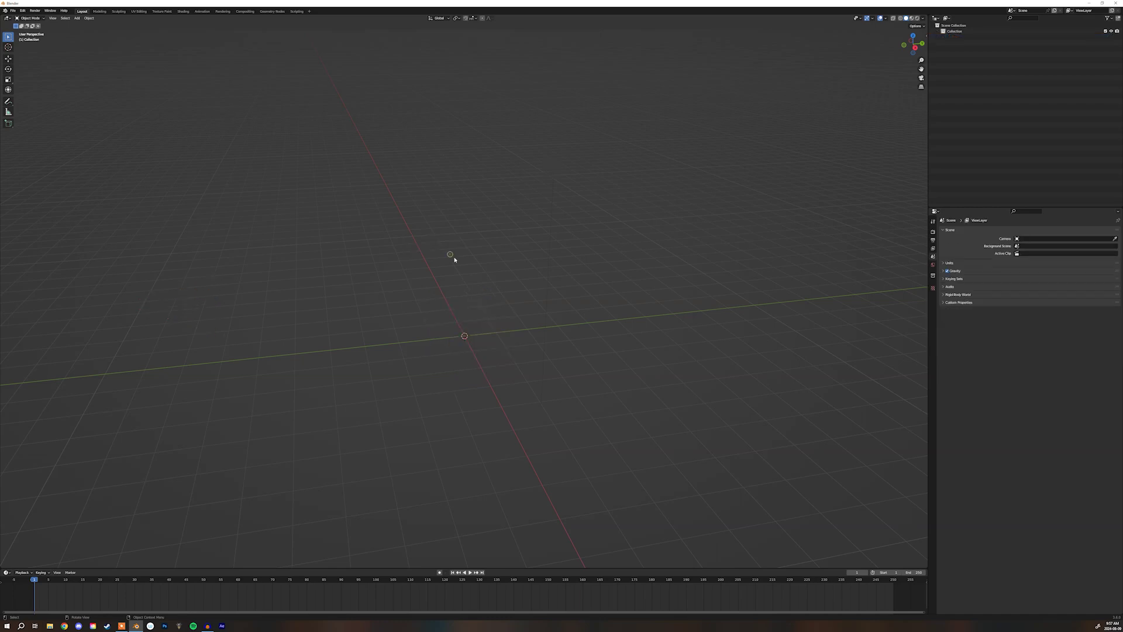
# - Add a new cube mesh at the center of the empty scene
pyautogui.moveTo(451, 256); pyautogui.dragTo(497, 317, button='middle')
pyautogui.hotkey('shift', 'a')
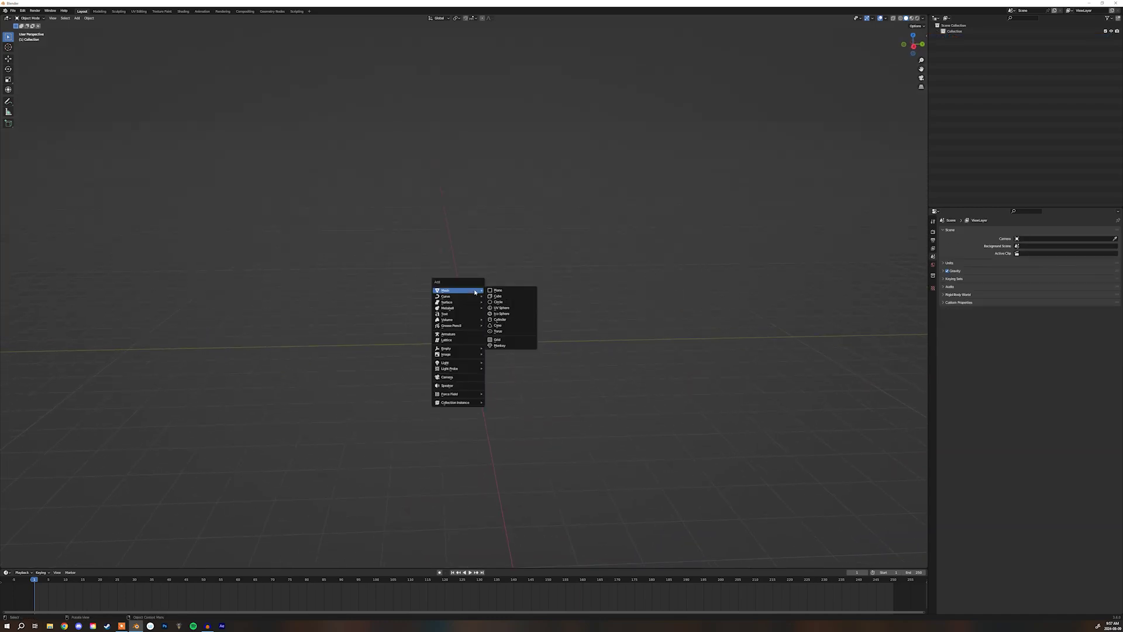
pyautogui.click(516, 296)
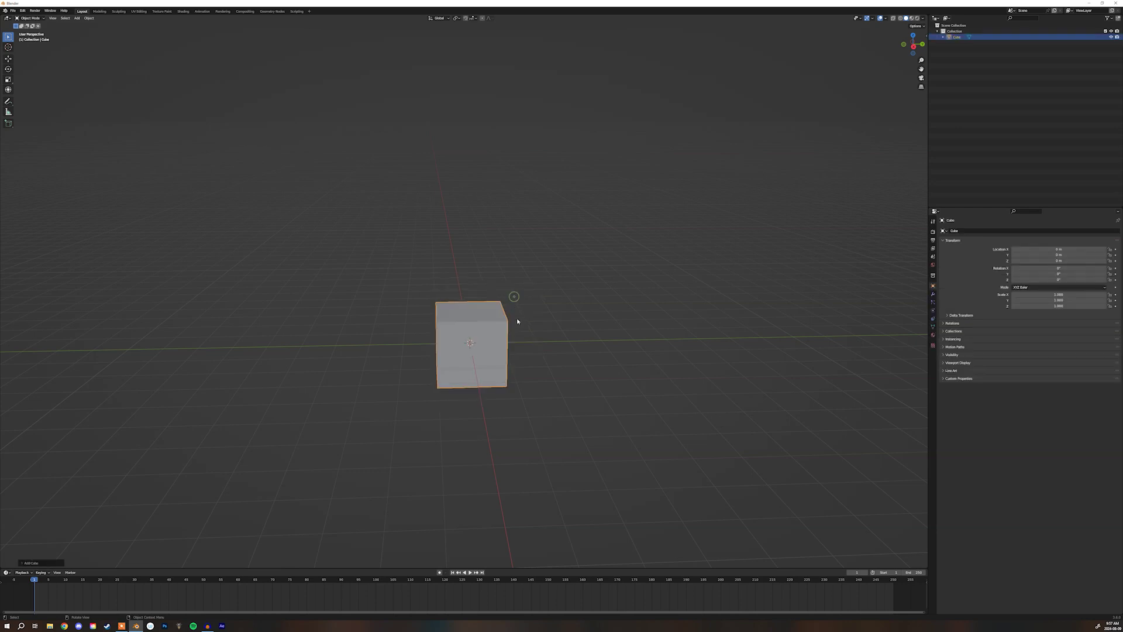
# - In Edit Mode, add one centered vertical loop cut that splits the cube in half along the Y axis
pyautogui.moveTo(536, 339); pyautogui.dragTo(512, 309, button='middle')
pyautogui.press('Tab')
pyautogui.scroll(3, 514, 310)
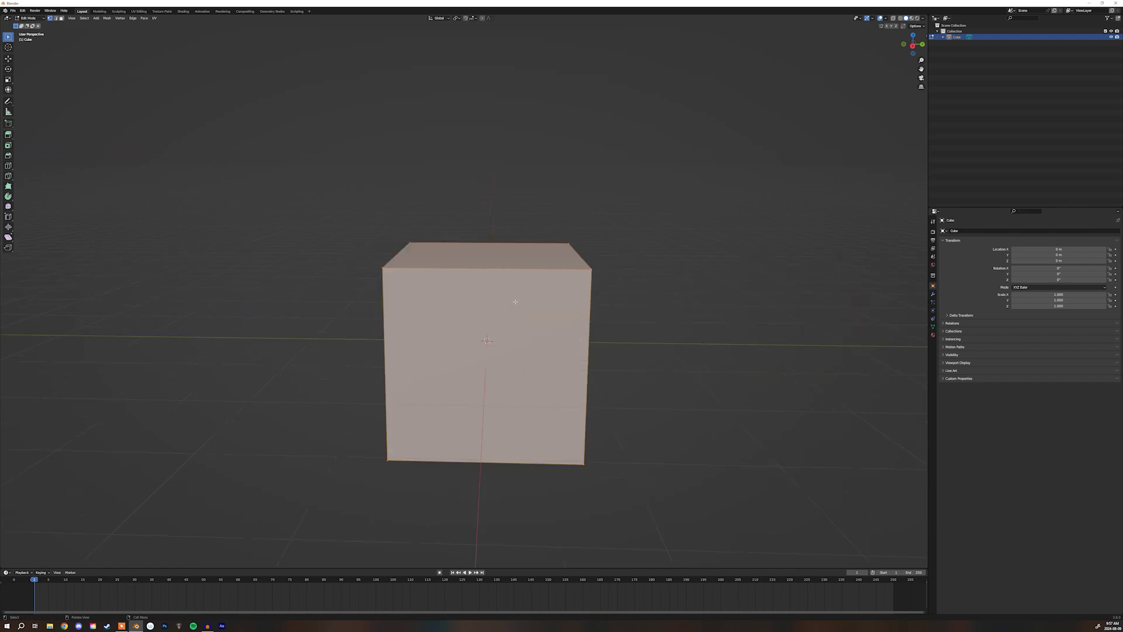
pyautogui.press('2')
pyautogui.click(502, 271)
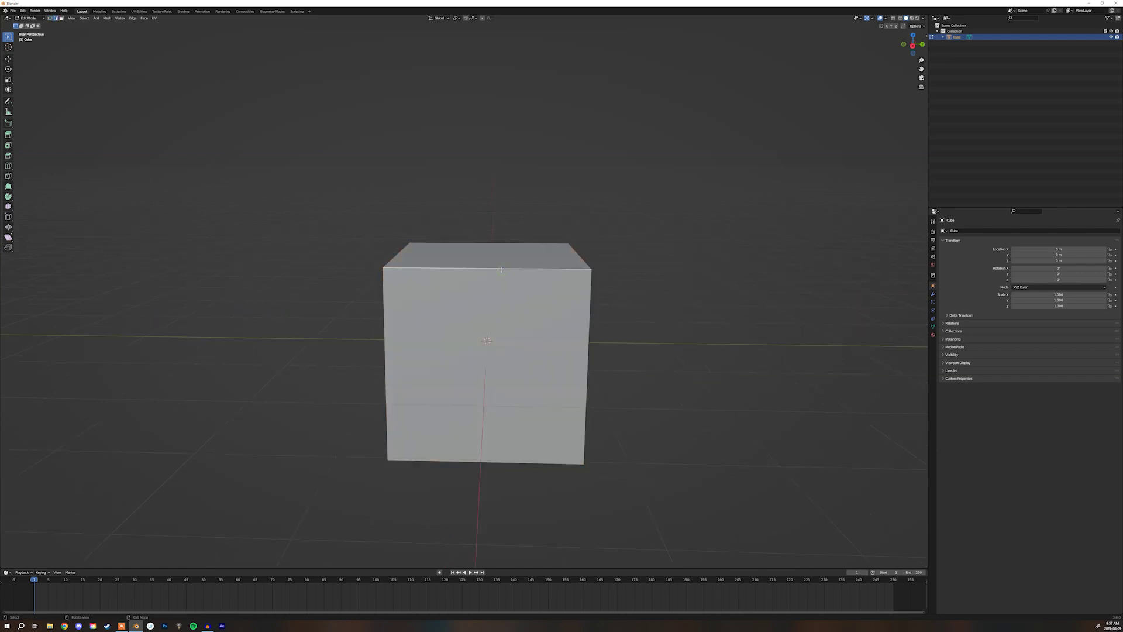
pyautogui.hotkey('ctrl', 'r')
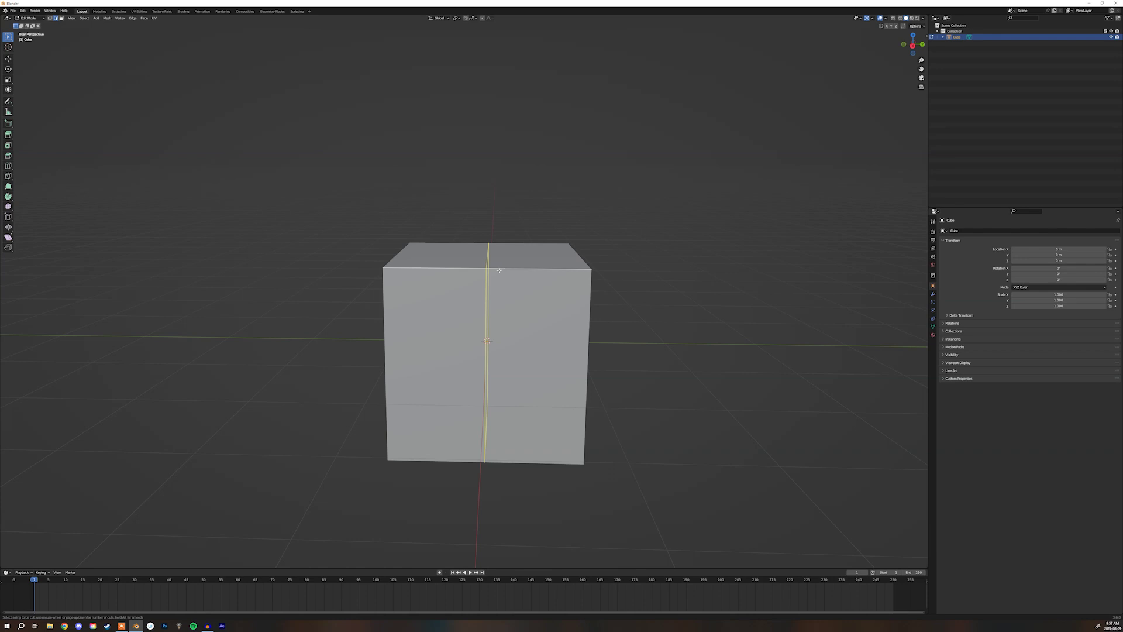
pyautogui.click(499, 270)
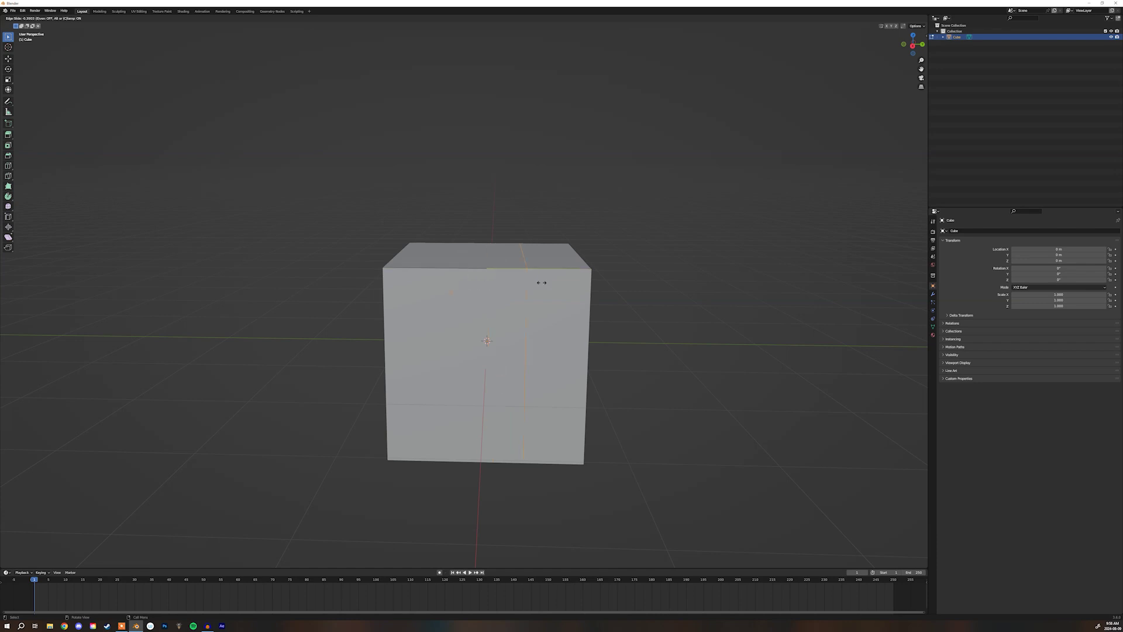
pyautogui.click(498, 287)
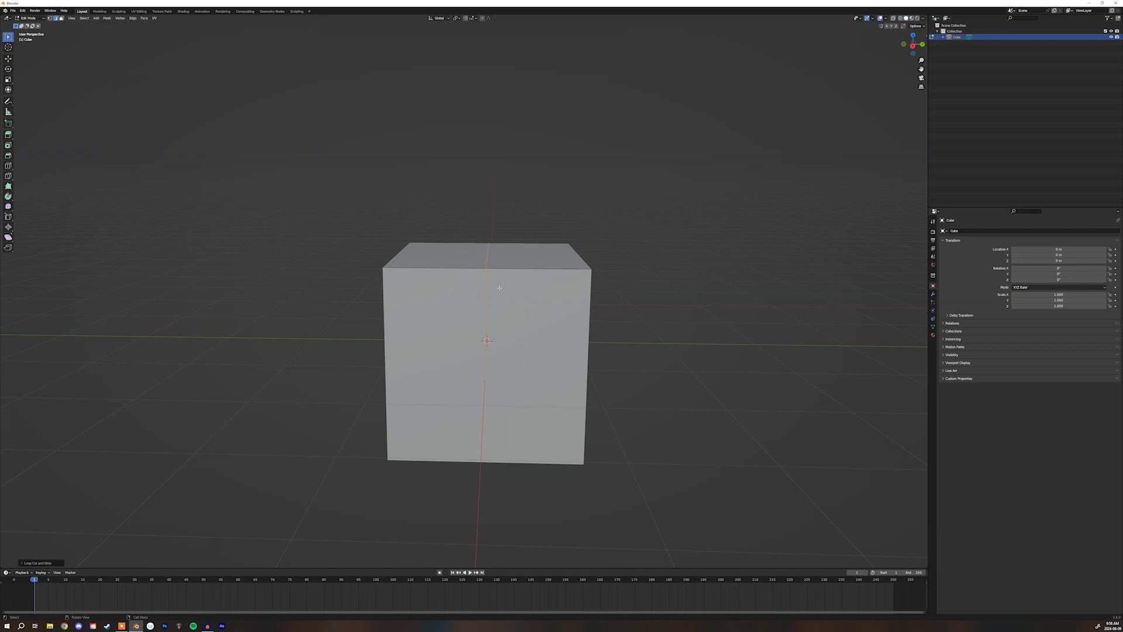
# - Add a second centered vertical loop cut that splits the cube in half along the X axis
pyautogui.press('KP_1')
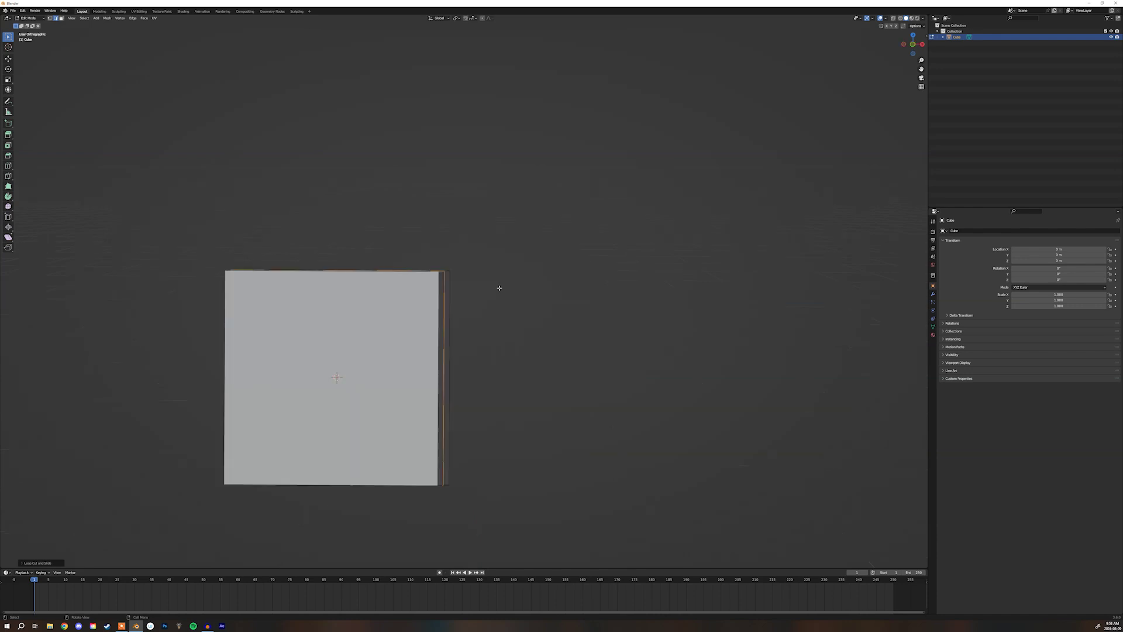
pyautogui.moveTo(503, 288); pyautogui.dragTo(380, 274, button='middle')
pyautogui.click(394, 280)
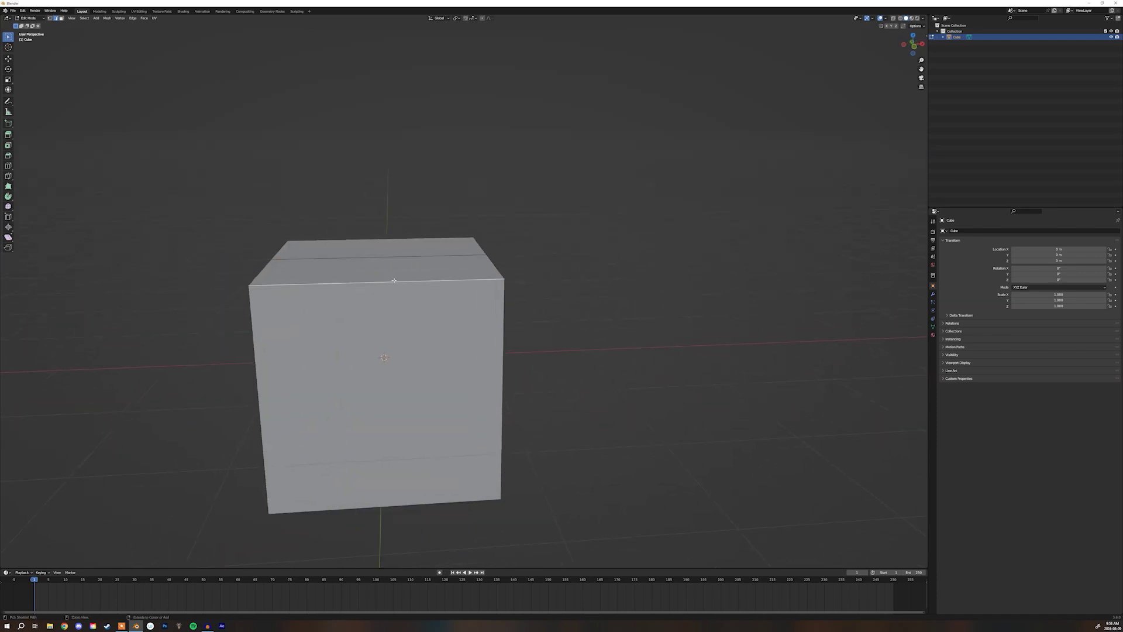
pyautogui.hotkey('ctrl', 'r')
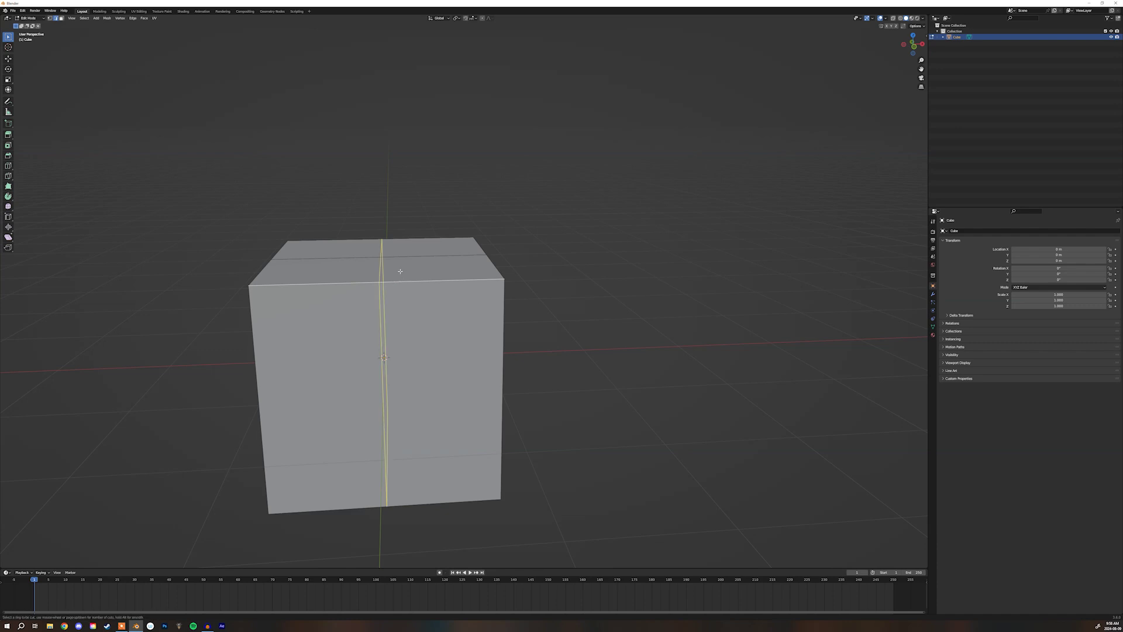
pyautogui.click(400, 271)
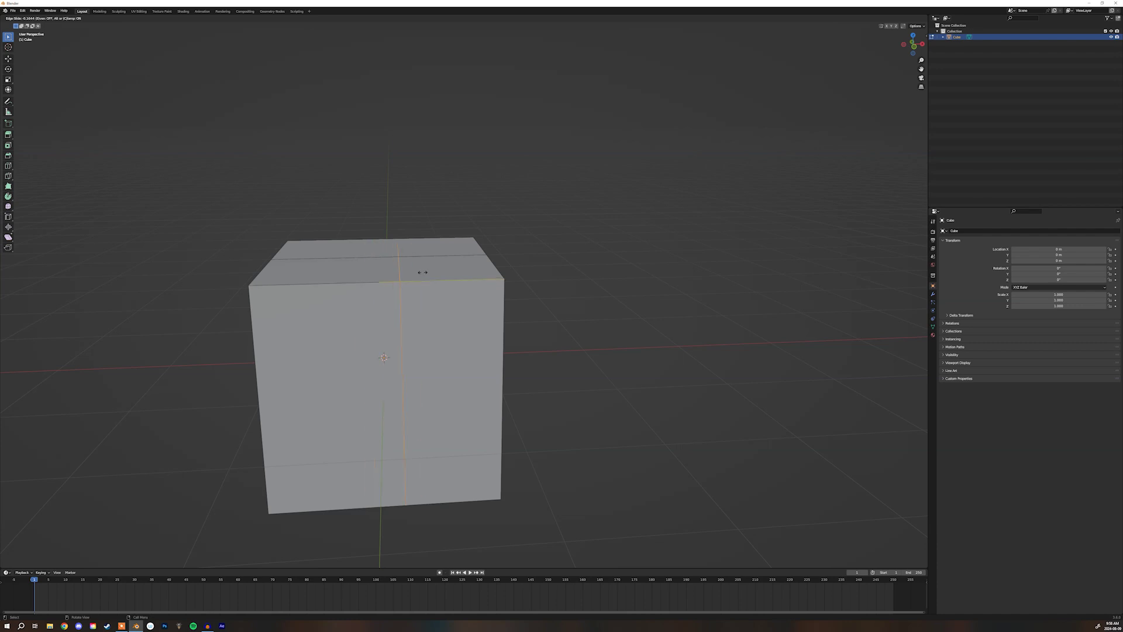
pyautogui.click(405, 275)
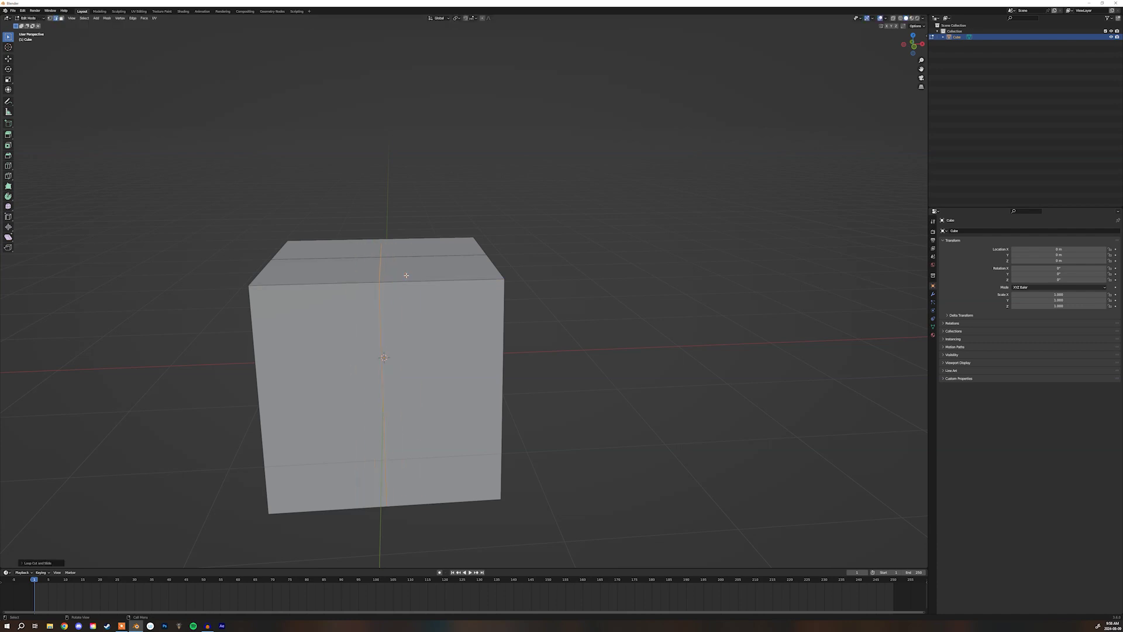
# - In the front view with see-through shading, delete the outer vertices of the cube's negative X half
pyautogui.press('KP_1')
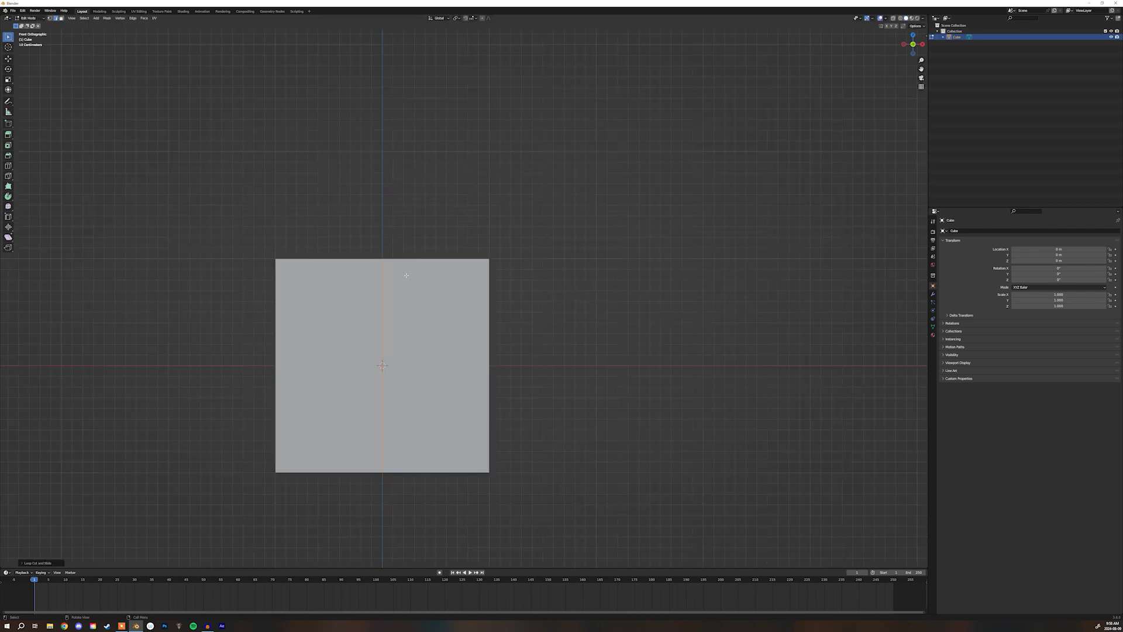
pyautogui.keyDown('shift'); pyautogui.moveTo(406, 275); pyautogui.dragTo(505, 238, button='middle'); pyautogui.keyUp('shift')
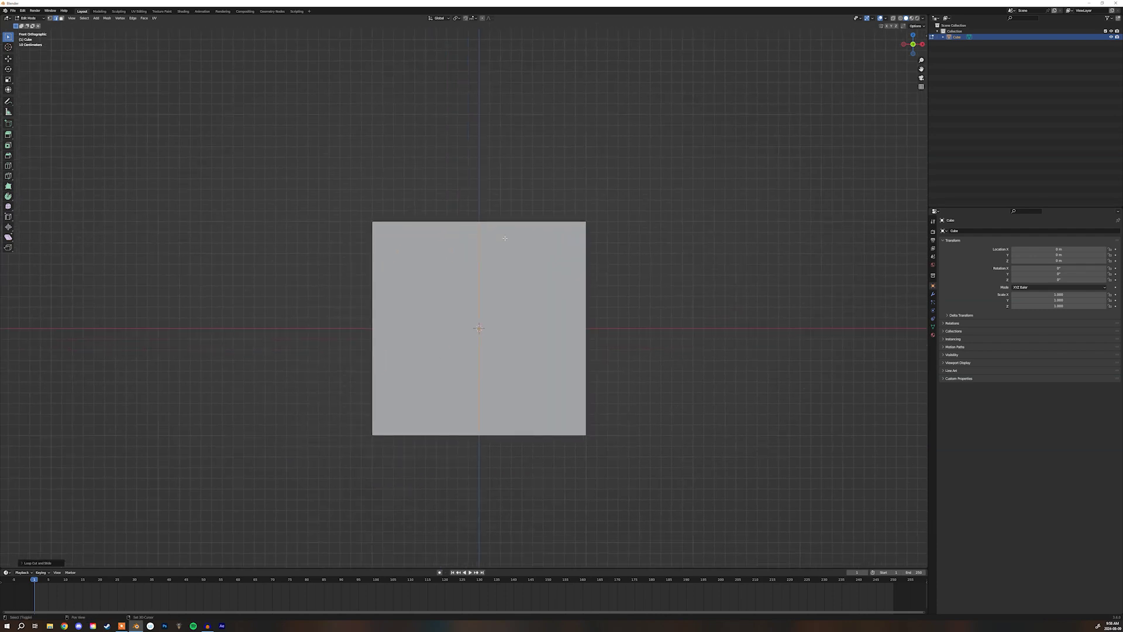
pyautogui.hotkey('alt', 'z')
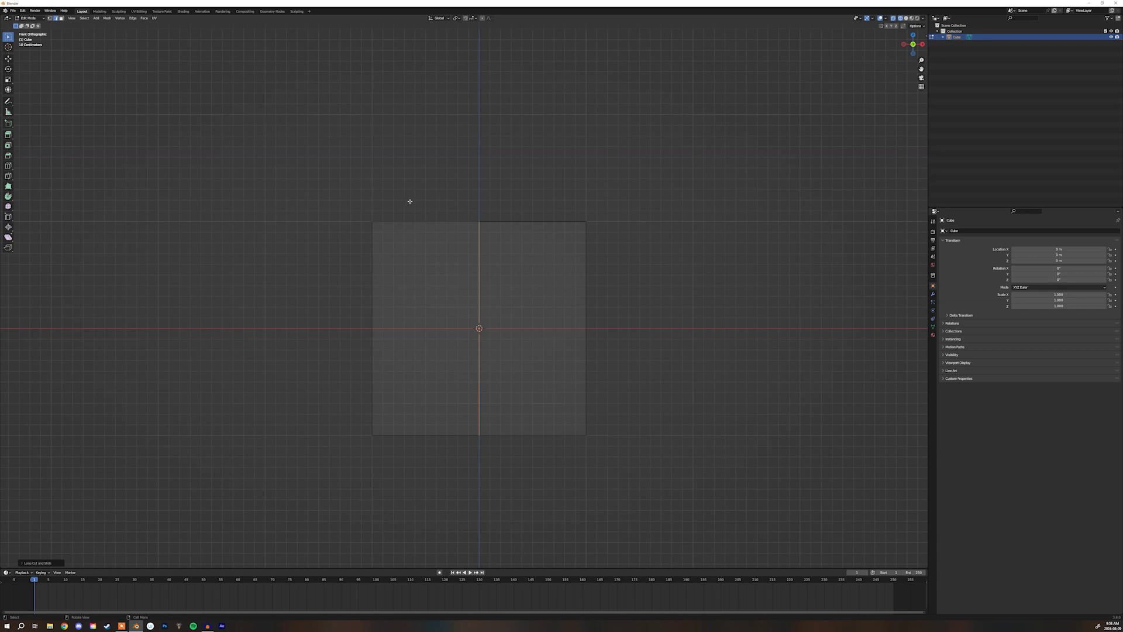
pyautogui.press('Tab')
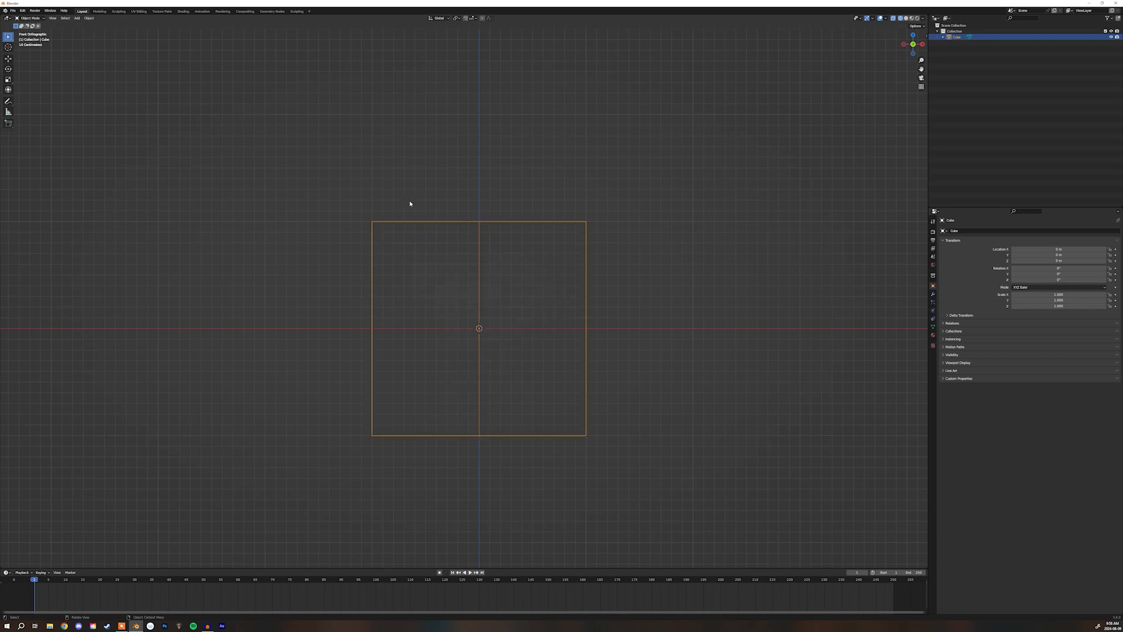
pyautogui.press('Tab')
pyautogui.press('a')
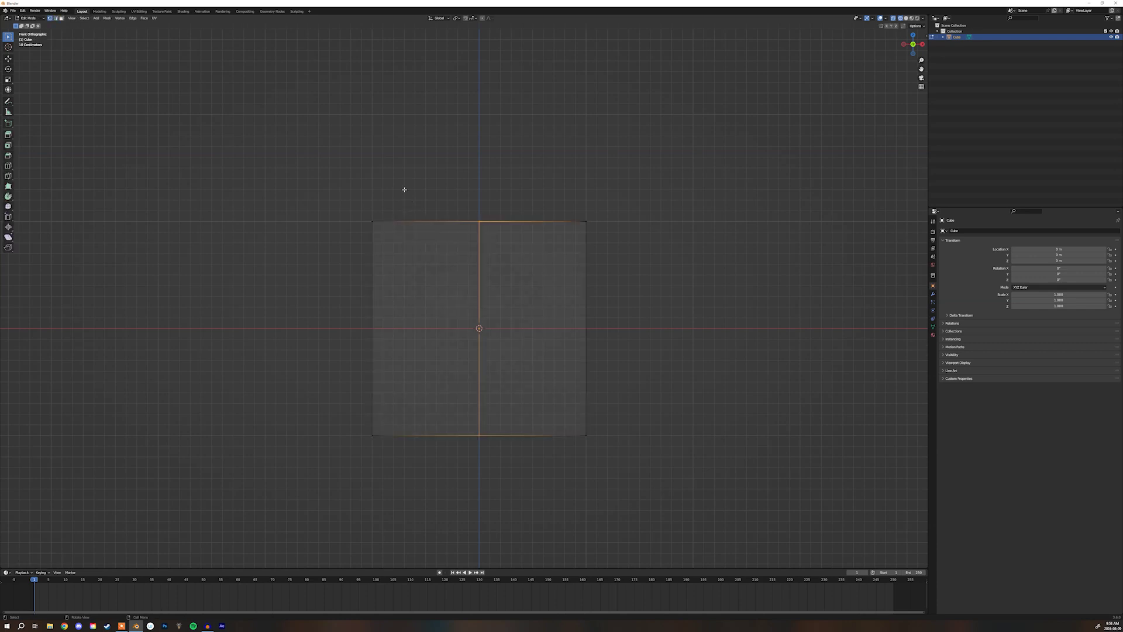
pyautogui.moveTo(407, 165); pyautogui.dragTo(350, 466)
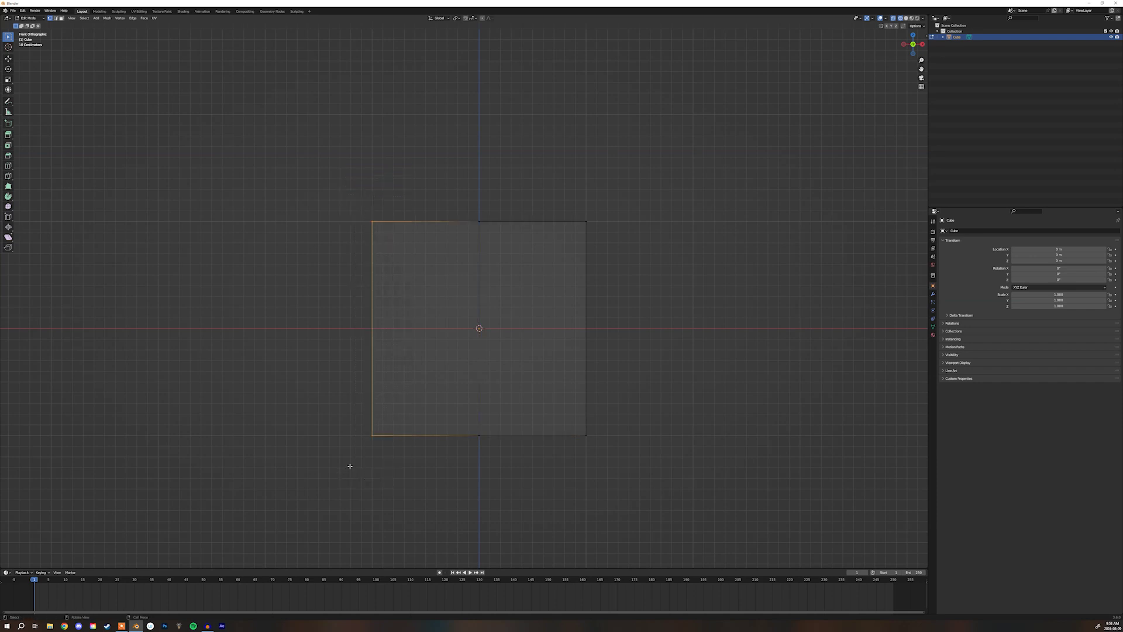
pyautogui.moveTo(388, 200); pyautogui.dragTo(363, 433)
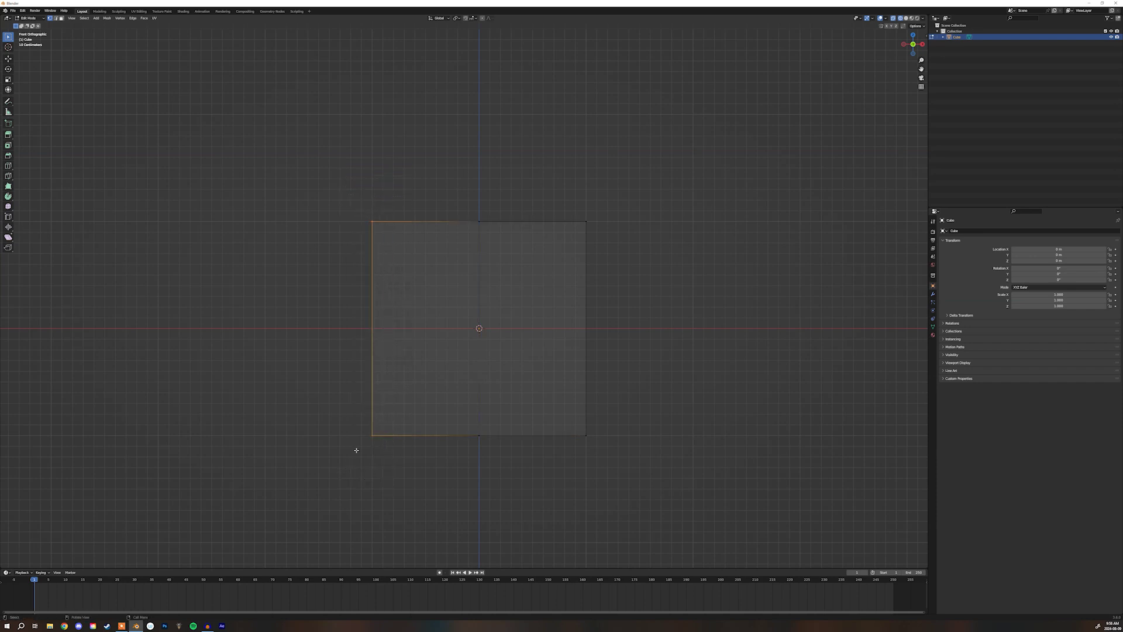
pyautogui.press('x')
pyautogui.click(381, 239)
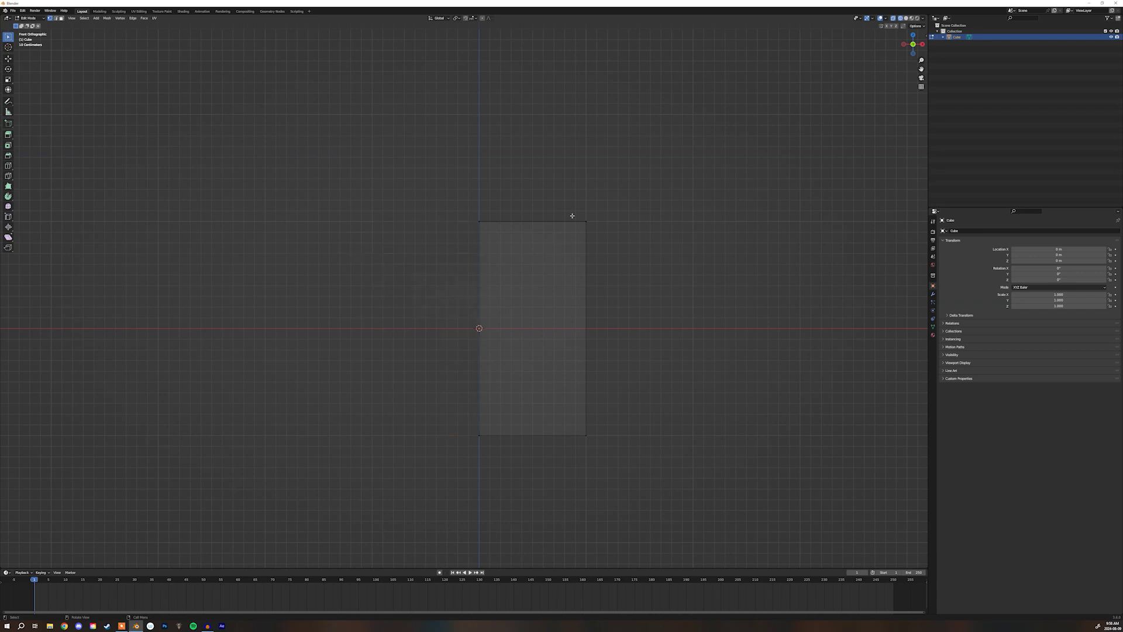
# - In Object Mode, add a Mirror modifier on the X axis to the half cube and return to solid shading
pyautogui.press('Tab')
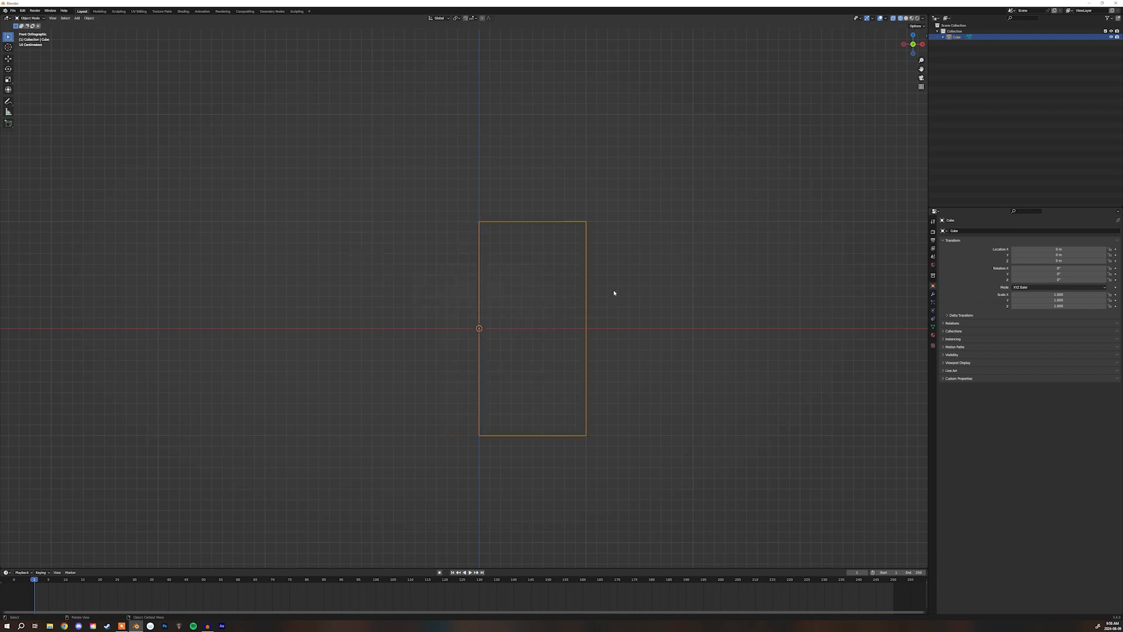
pyautogui.click(613, 290)
pyautogui.click(586, 276)
pyautogui.moveTo(484, 198); pyautogui.dragTo(580, 472)
pyautogui.press('Escape')
pyautogui.click(933, 295)
pyautogui.click(966, 230)
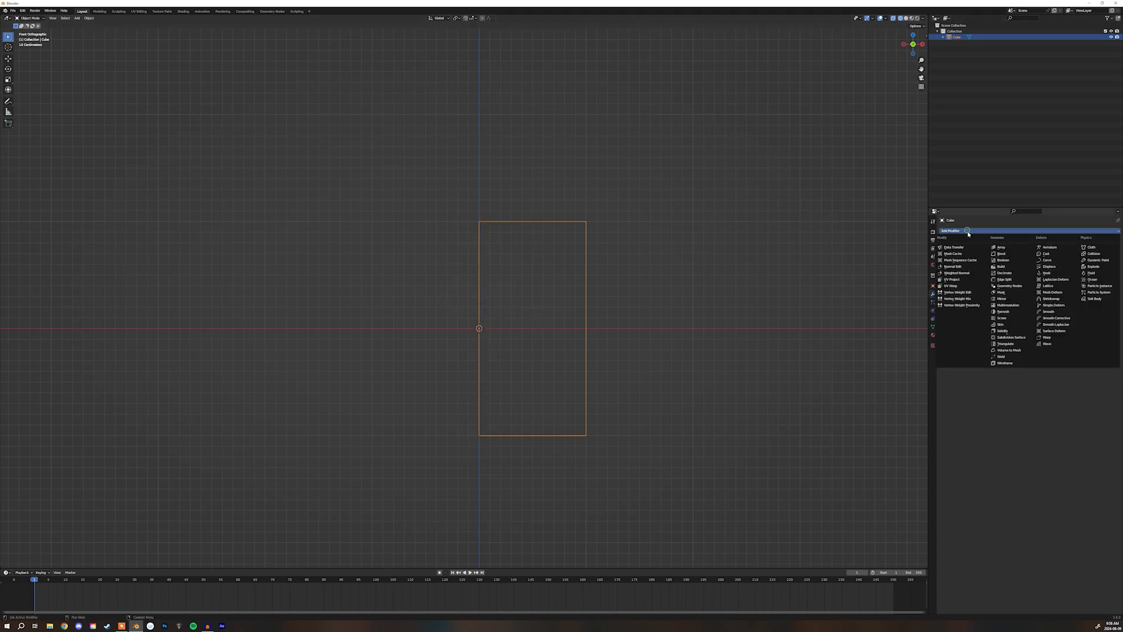
pyautogui.click(1002, 299)
pyautogui.moveTo(484, 230)
pyautogui.mouseDown(button='middle')
pyautogui.moveTo(540, 265)
pyautogui.moveTo(534, 238)
pyautogui.mouseUp(button='middle')
pyautogui.hotkey('shift', 'z')
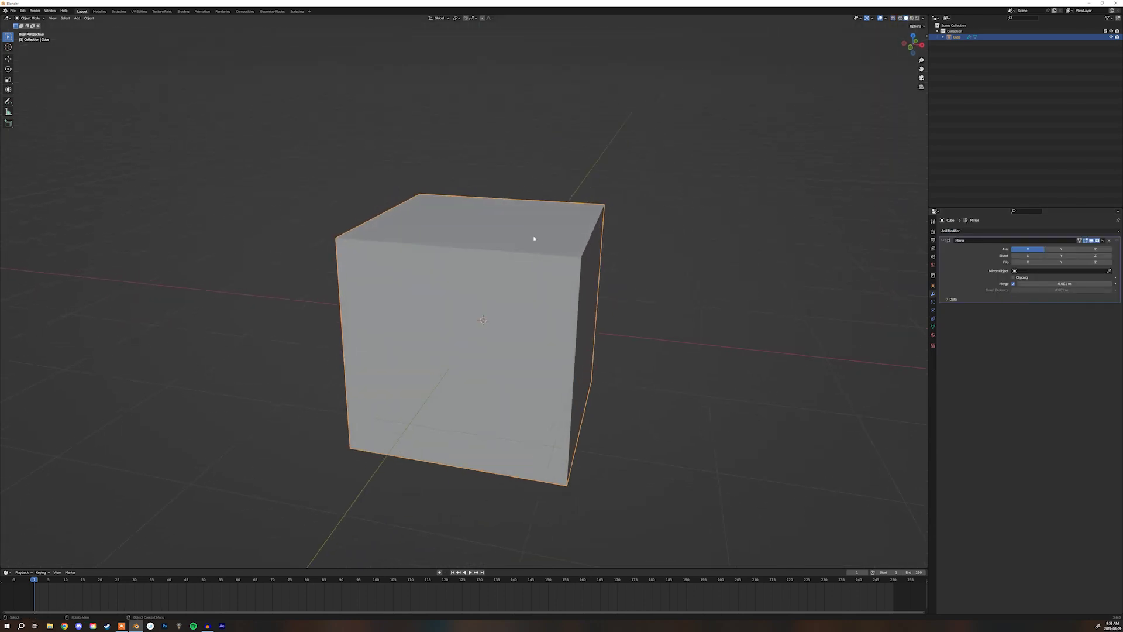
# - Turn the Mirror modifier's viewport display off and back on to compare the half cube with the mirrored one
pyautogui.click(1089, 242)
pyautogui.moveTo(518, 238); pyautogui.dragTo(537, 238, button='middle')
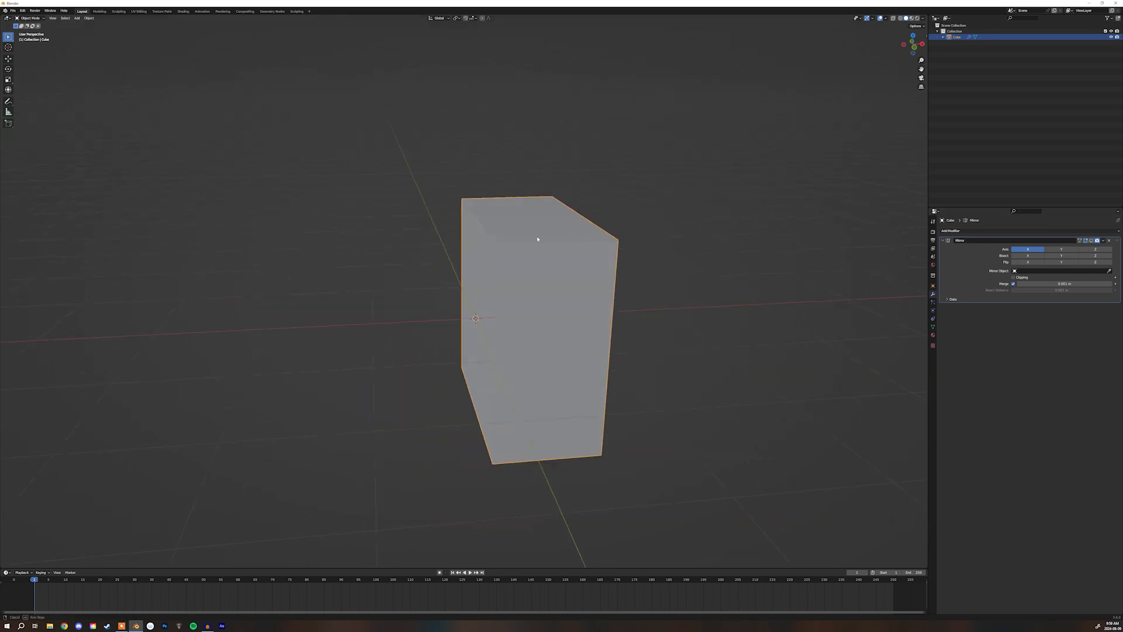
pyautogui.click(1092, 242)
pyautogui.moveTo(673, 273); pyautogui.dragTo(663, 278, button='middle')
# - In Edit Mode, try moving the cube's upper front corner vertex outward along X, cancel the move and return to Object Mode
pyautogui.press('Tab')
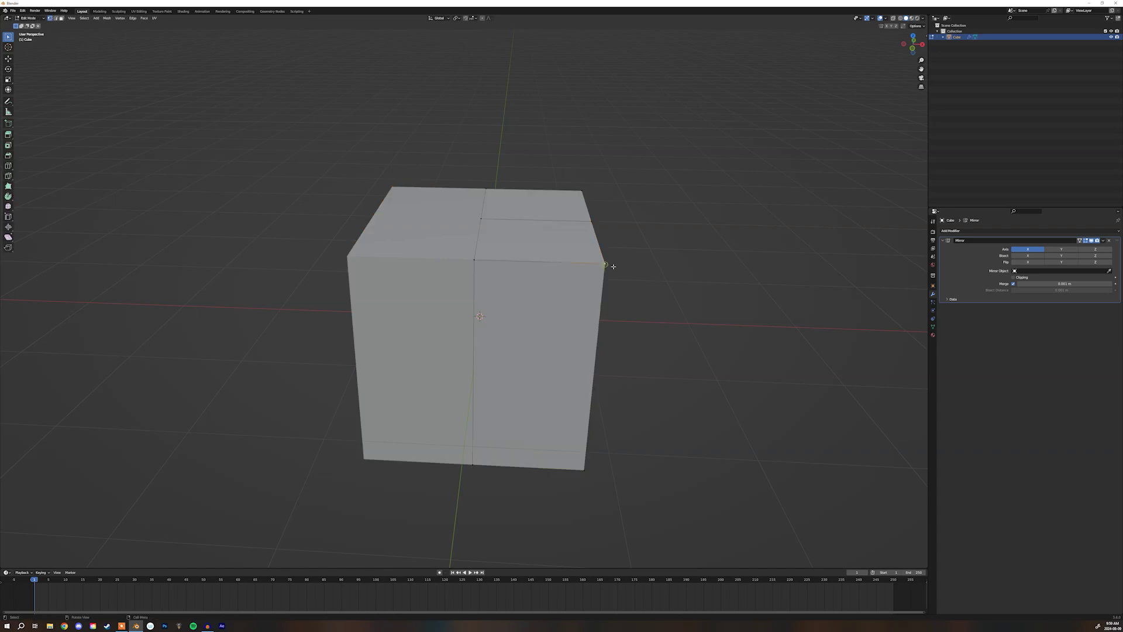
pyautogui.press('g')
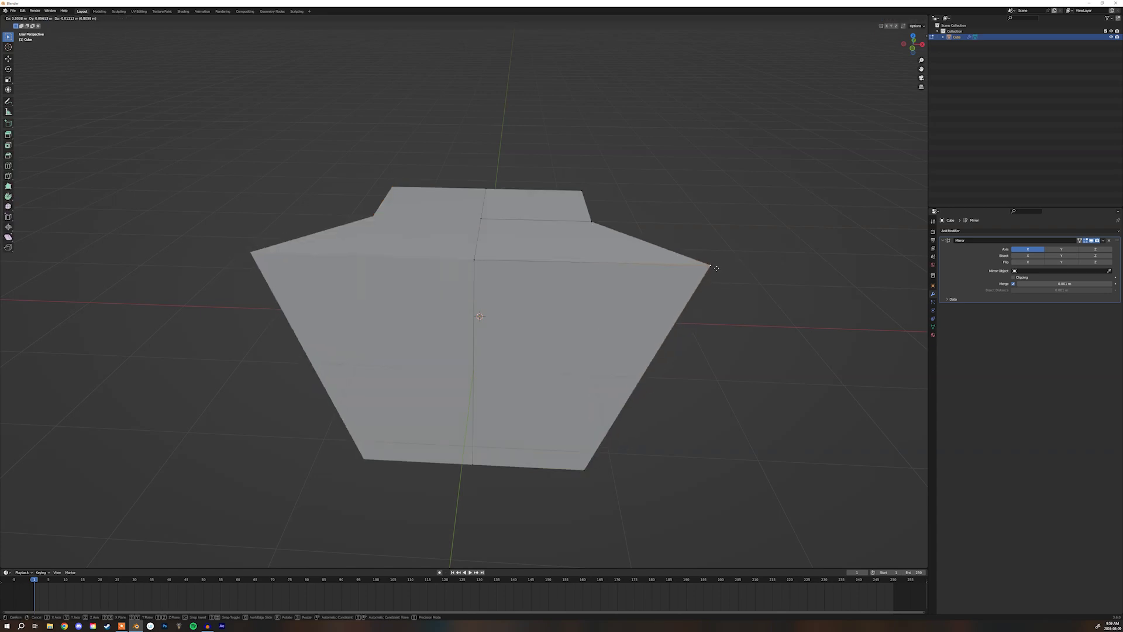
pyautogui.rightClick(609, 290)
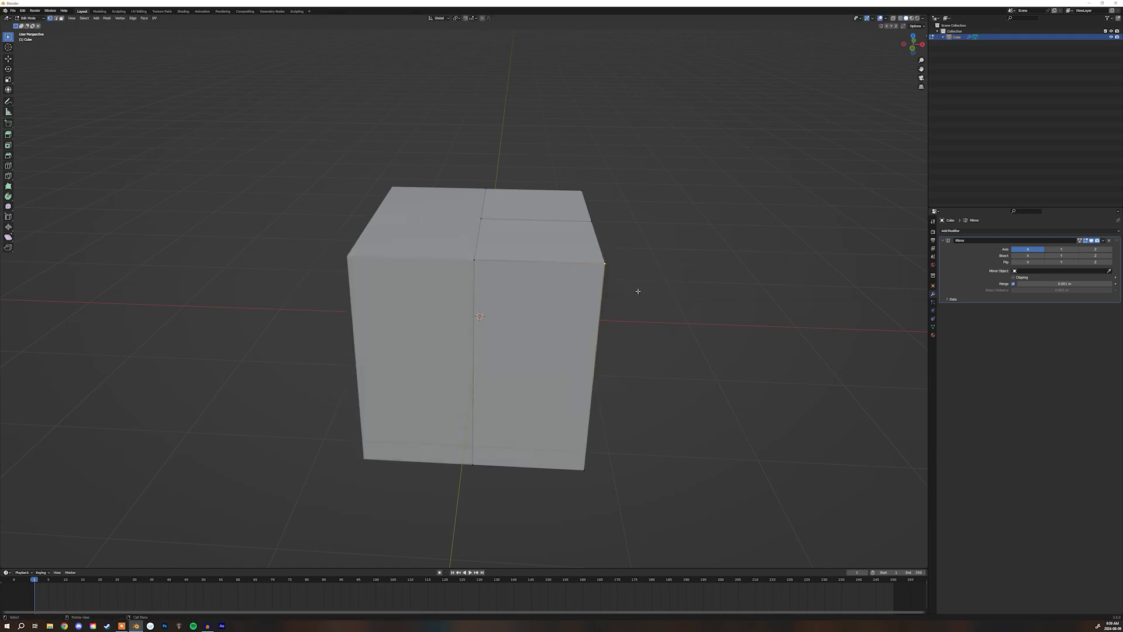
pyautogui.press('Tab')
# - In Edit Mode, try moving the upper front vertex on the mirror seam away from the centre, then cancel the move
pyautogui.moveTo(627, 291); pyautogui.dragTo(613, 310, button='middle')
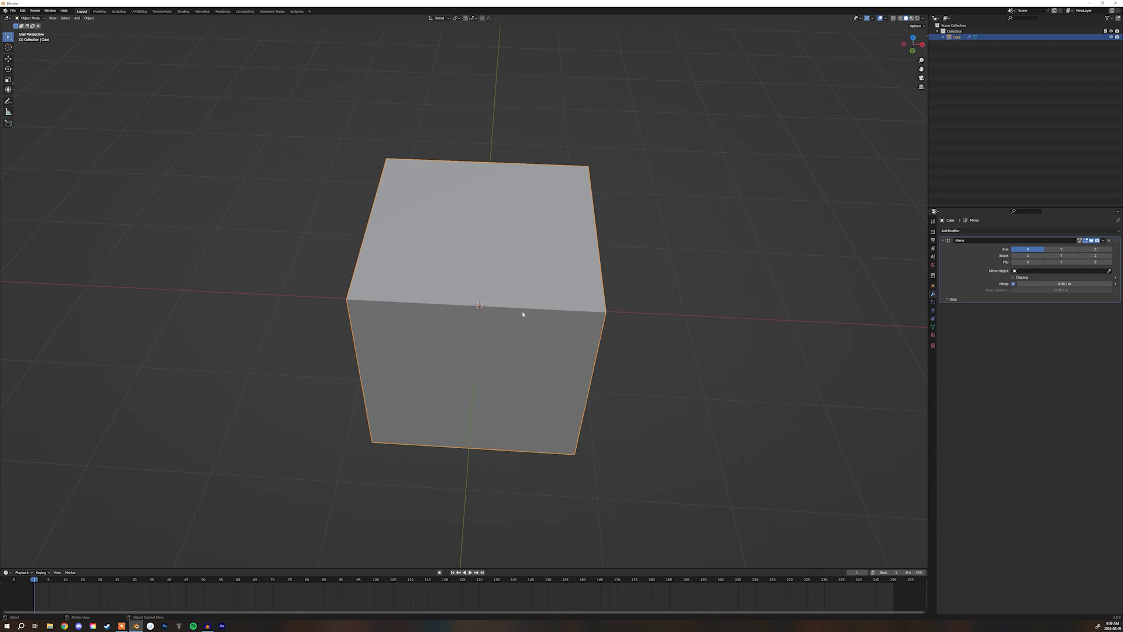
pyautogui.press('Tab')
pyautogui.moveTo(539, 319); pyautogui.dragTo(517, 300, button='middle')
pyautogui.moveTo(492, 195); pyautogui.dragTo(509, 225, button='middle')
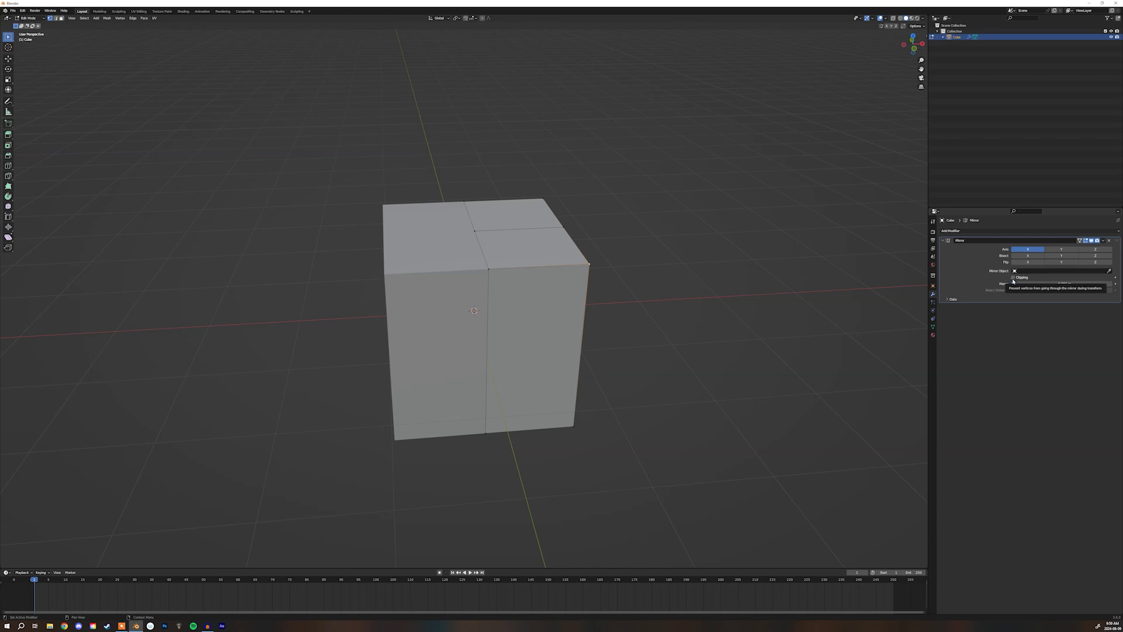
pyautogui.scroll(2, 639, 294)
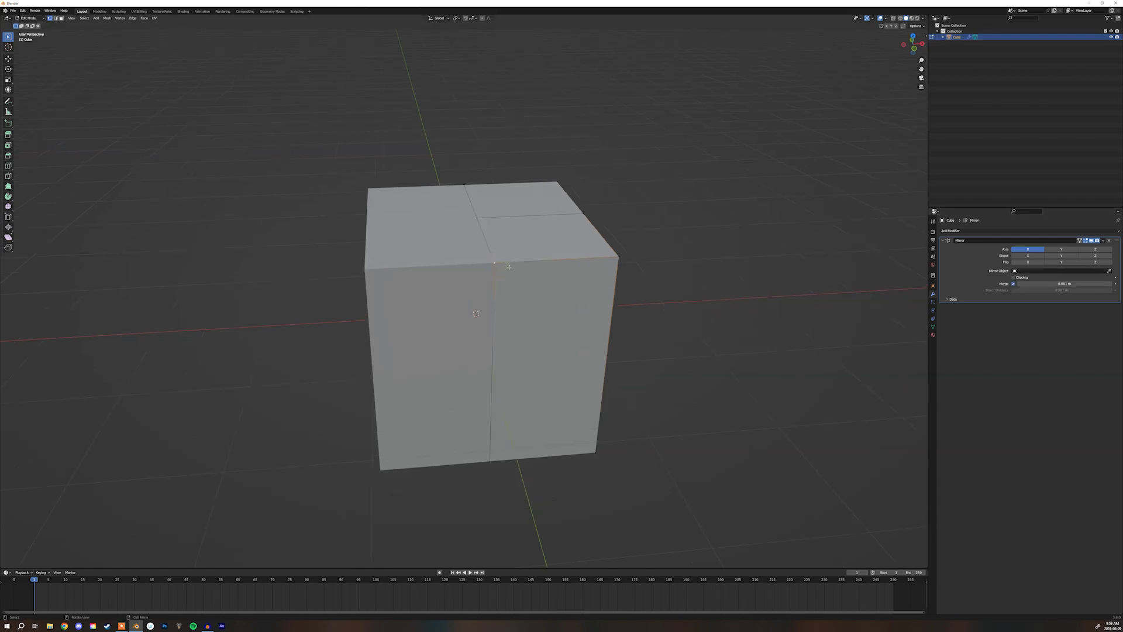
pyautogui.press('g')
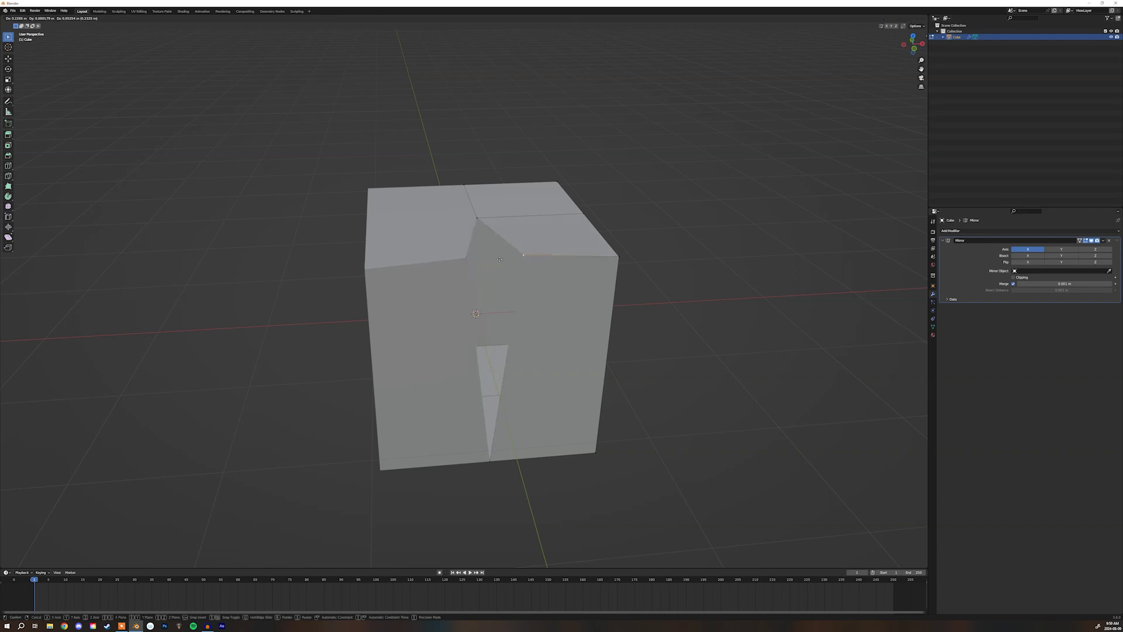
pyautogui.press('Escape')
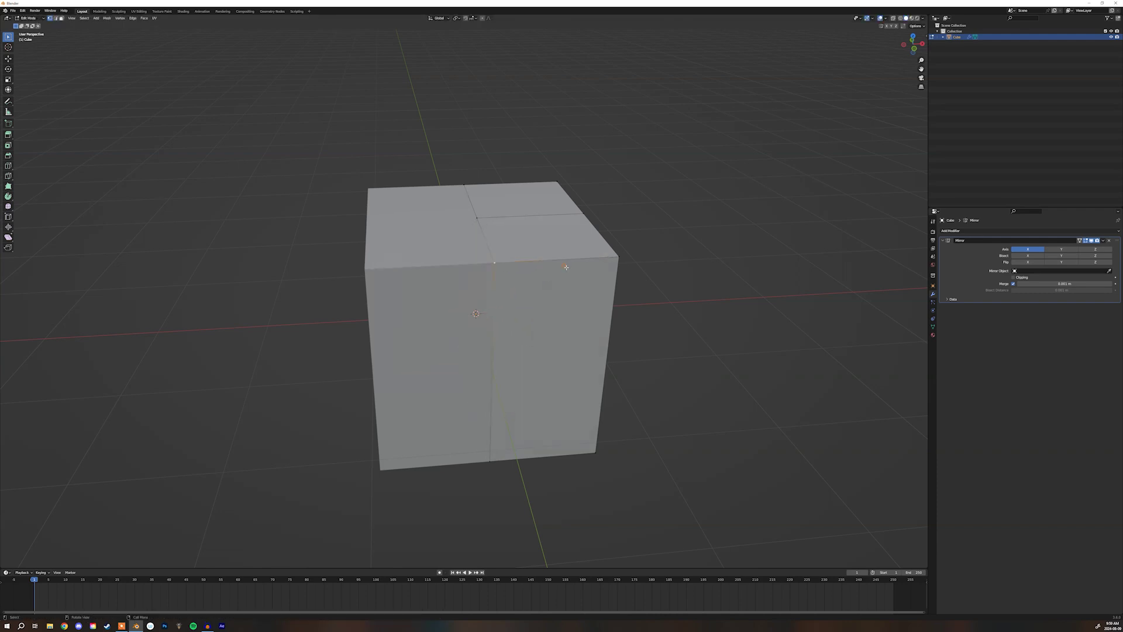
# - Enable Clipping on the Mirror modifier and test-move the upper front seam vertex, cancelling the move
pyautogui.click(1013, 277)
pyautogui.press('g')
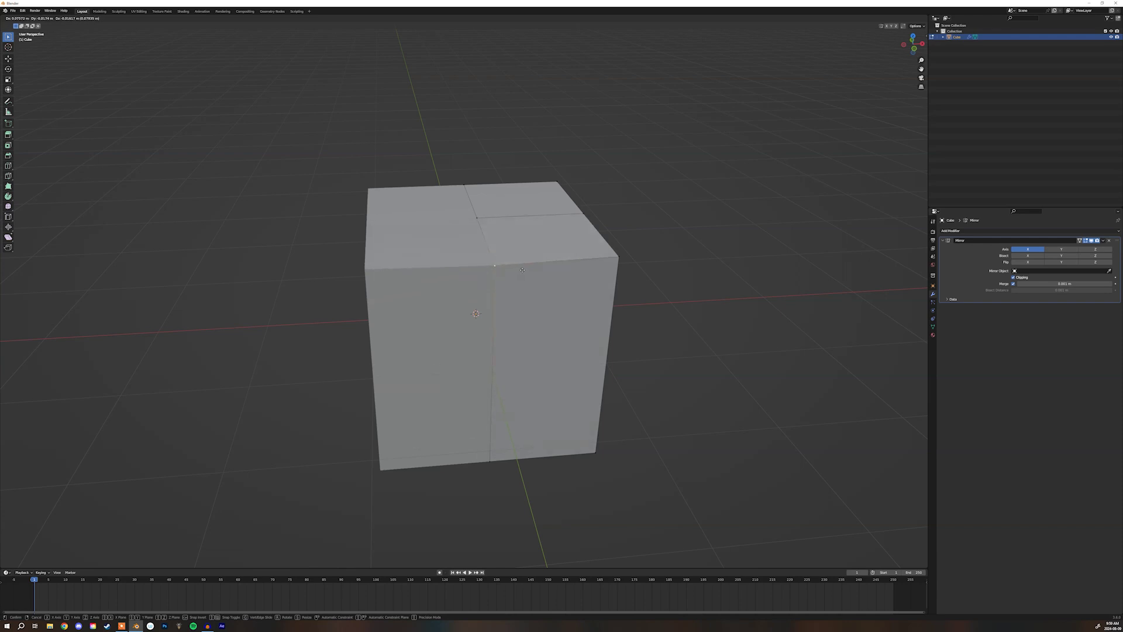
pyautogui.rightClick(522, 270)
pyautogui.moveTo(632, 265); pyautogui.dragTo(588, 280, button='middle')
pyautogui.scroll(1, 626, 257)
pyautogui.press('Tab')
pyautogui.press('Tab')
# - Add a centred horizontal loop cut around the half cube at mid height
pyautogui.scroll(-3, 545, 288)
pyautogui.moveTo(470, 294); pyautogui.dragTo(444, 306, button='middle')
pyautogui.press('2')
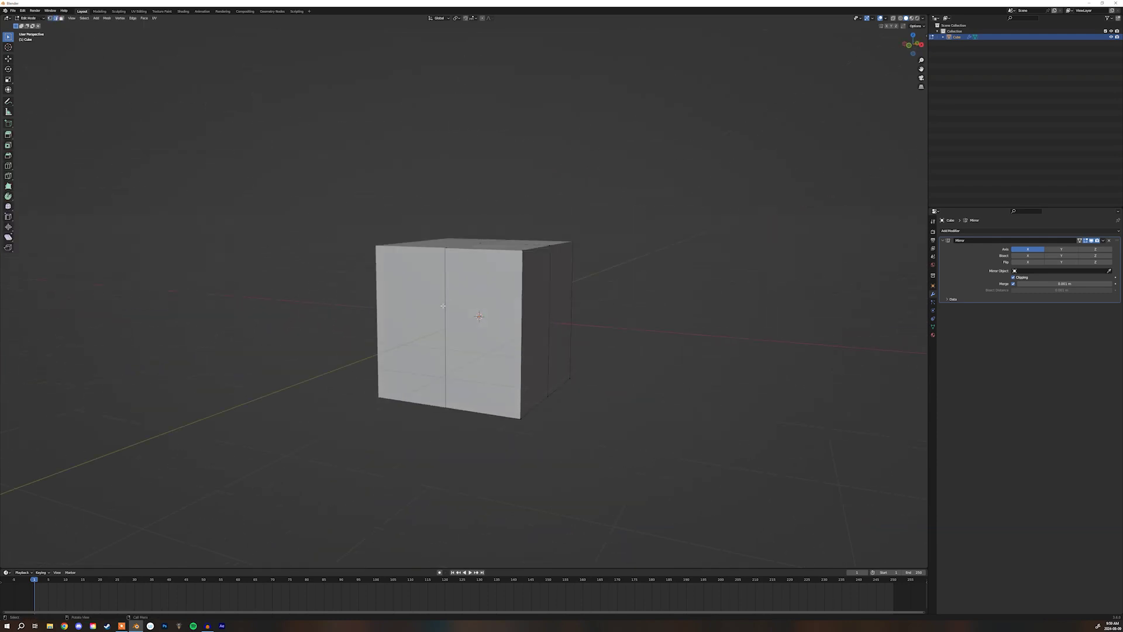
pyautogui.click(444, 306)
pyautogui.hotkey('ctrl', 'r')
pyautogui.click(453, 302)
pyautogui.rightClick(454, 302)
pyautogui.moveTo(432, 310); pyautogui.dragTo(521, 318, button='middle')
pyautogui.press('Tab')
pyautogui.press('Tab')
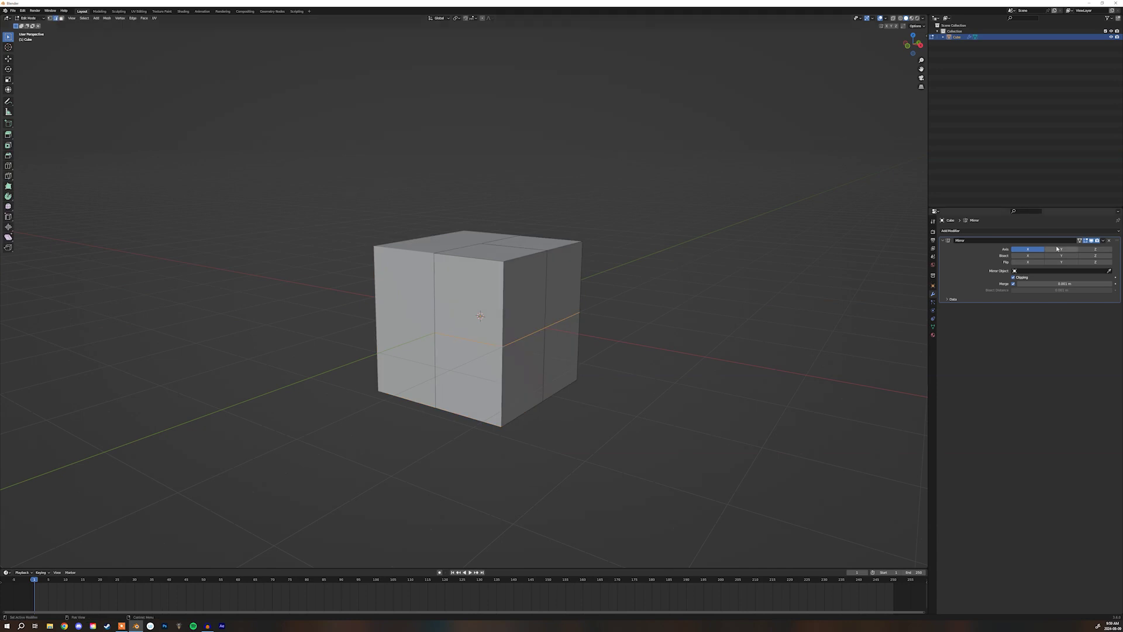
# - Add a Subdivision Surface modifier with 3 viewport levels, check the result in Object Mode and return to Edit Mode
pyautogui.click(950, 231)
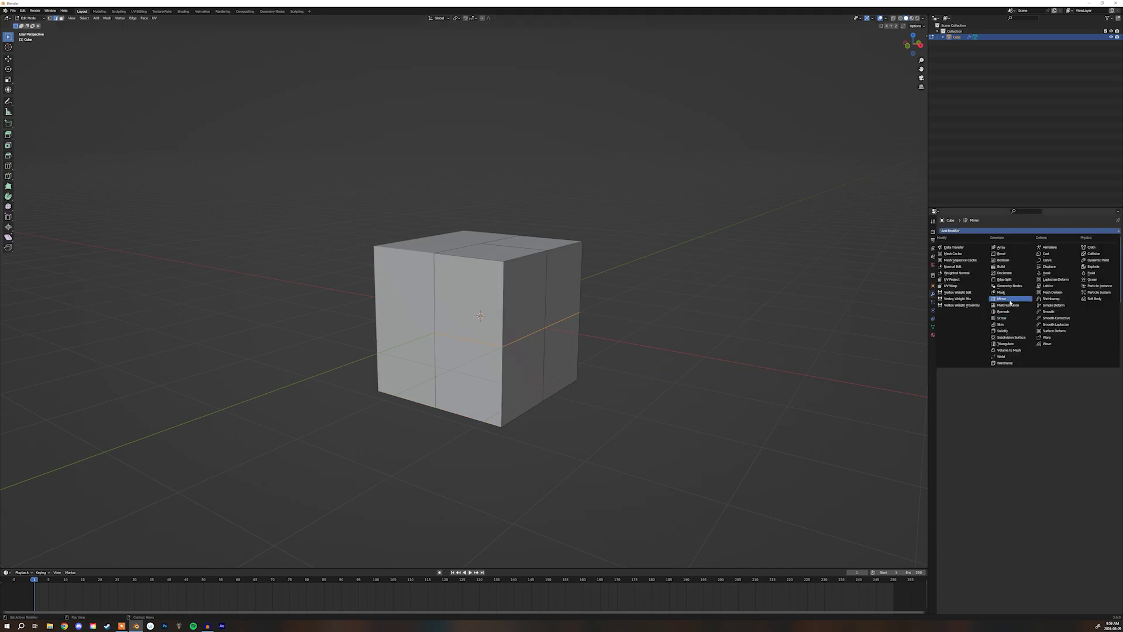
pyautogui.click(1010, 339)
pyautogui.scroll(2, 531, 283)
pyautogui.moveTo(532, 283); pyautogui.dragTo(484, 293, button='middle')
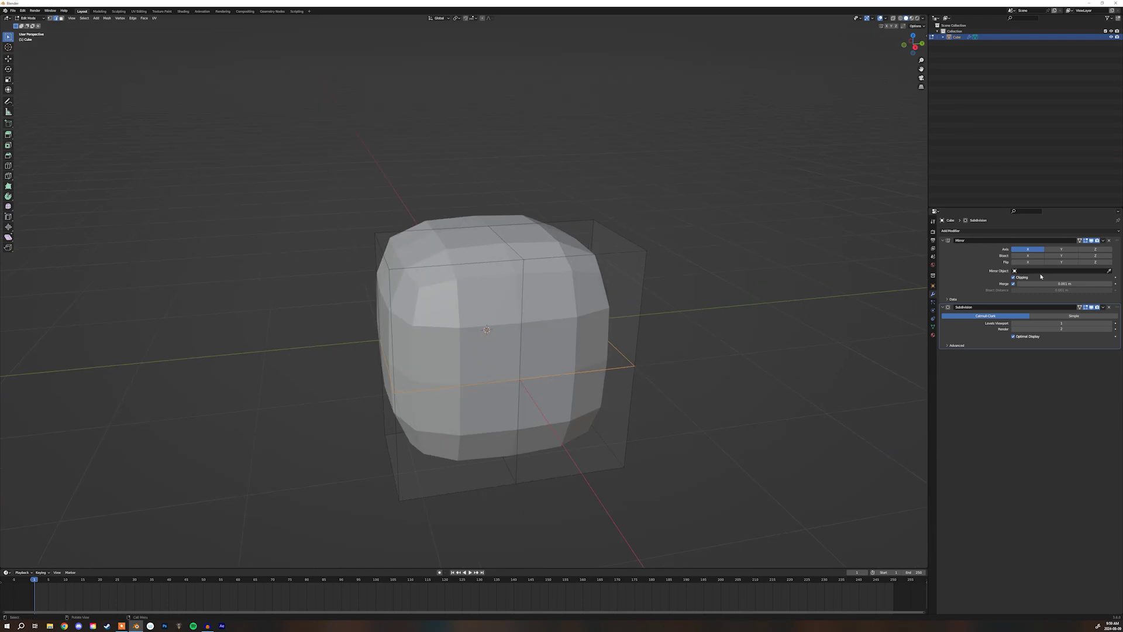
pyautogui.click(1113, 324)
pyautogui.click(1113, 323)
pyautogui.press('Tab')
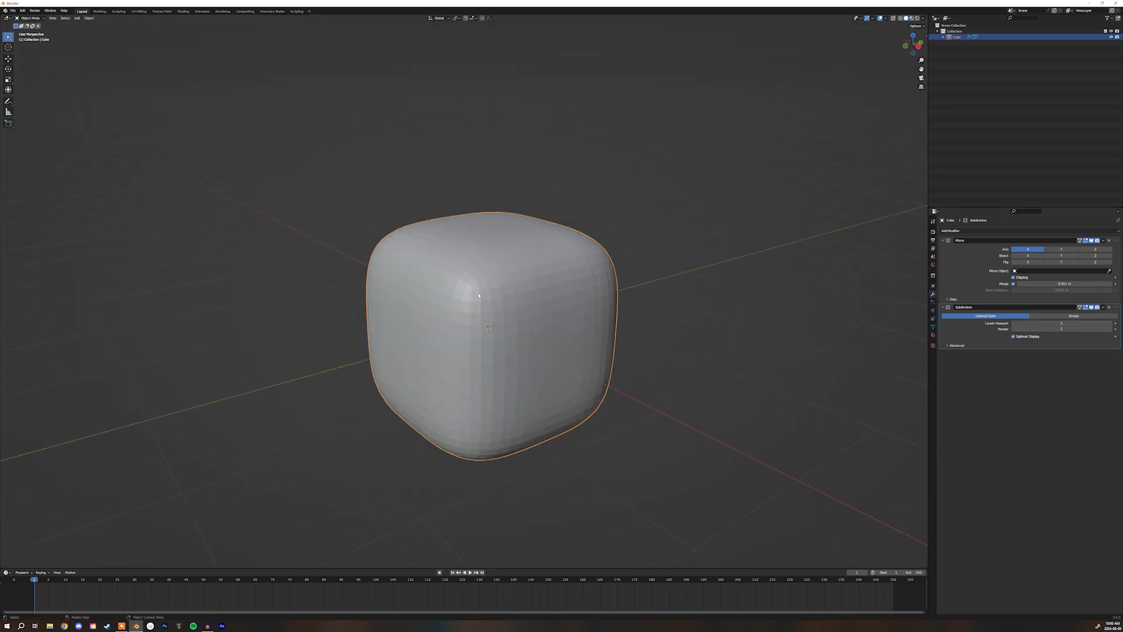
pyautogui.moveTo(492, 287); pyautogui.dragTo(532, 291, button='middle')
pyautogui.press('Tab')
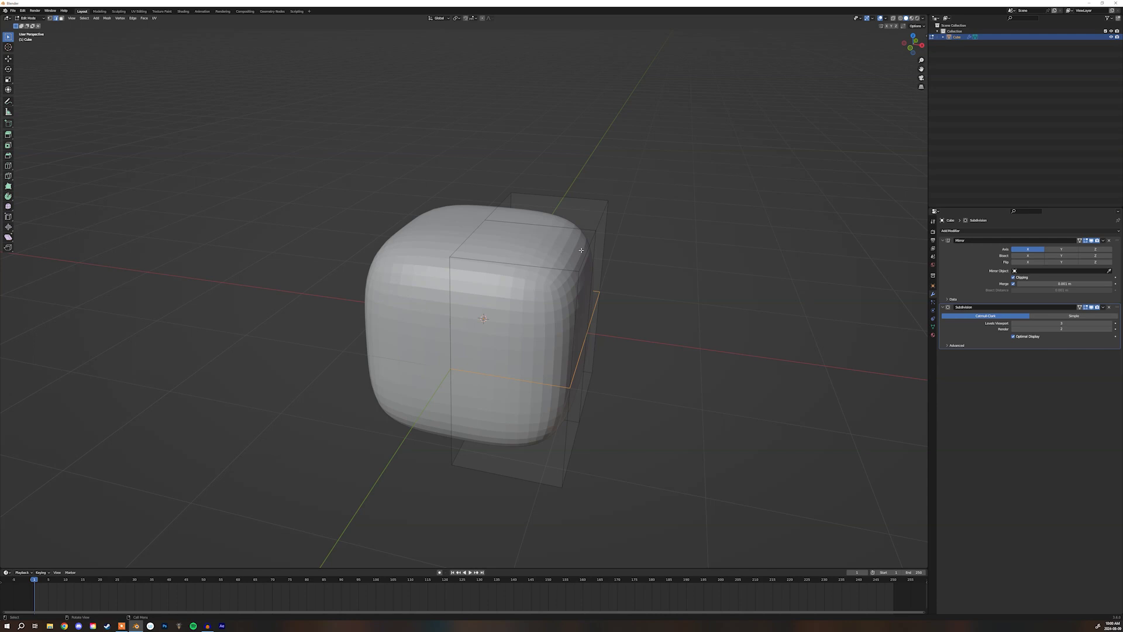
# - In vertex selection, pull the top face's front, middle and back outer vertices inward toward the mirror seam
pyautogui.press('1')
pyautogui.moveTo(586, 271); pyautogui.dragTo(608, 294, button='middle')
pyautogui.press('g')
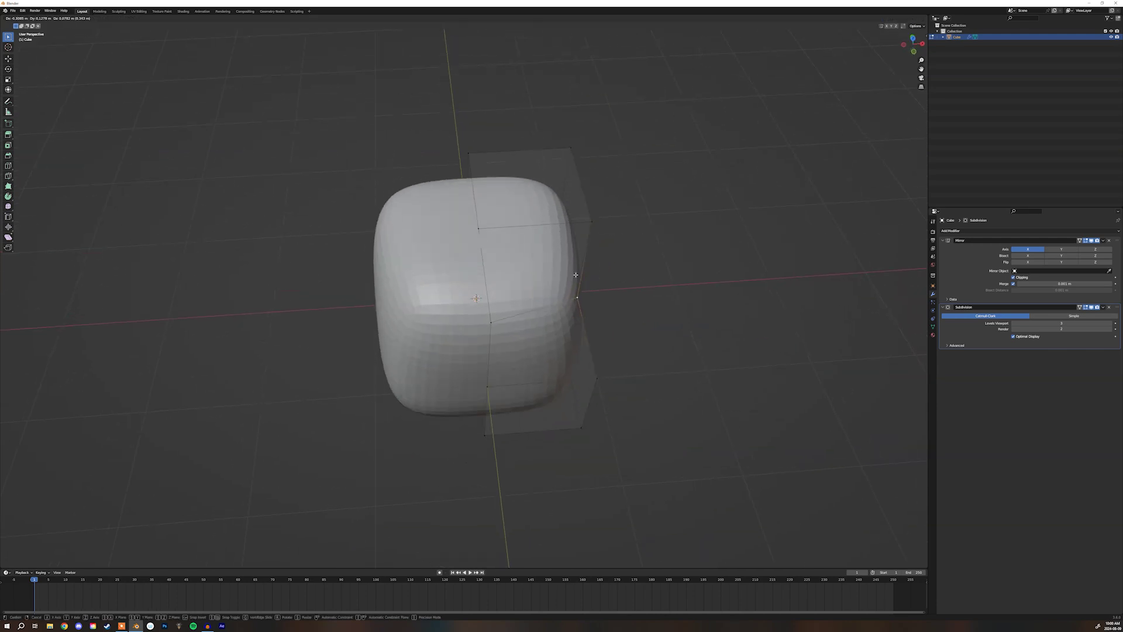
pyautogui.click(570, 277)
pyautogui.click(584, 226)
pyautogui.press('g')
pyautogui.click(566, 227)
pyautogui.click(575, 143)
pyautogui.press('g')
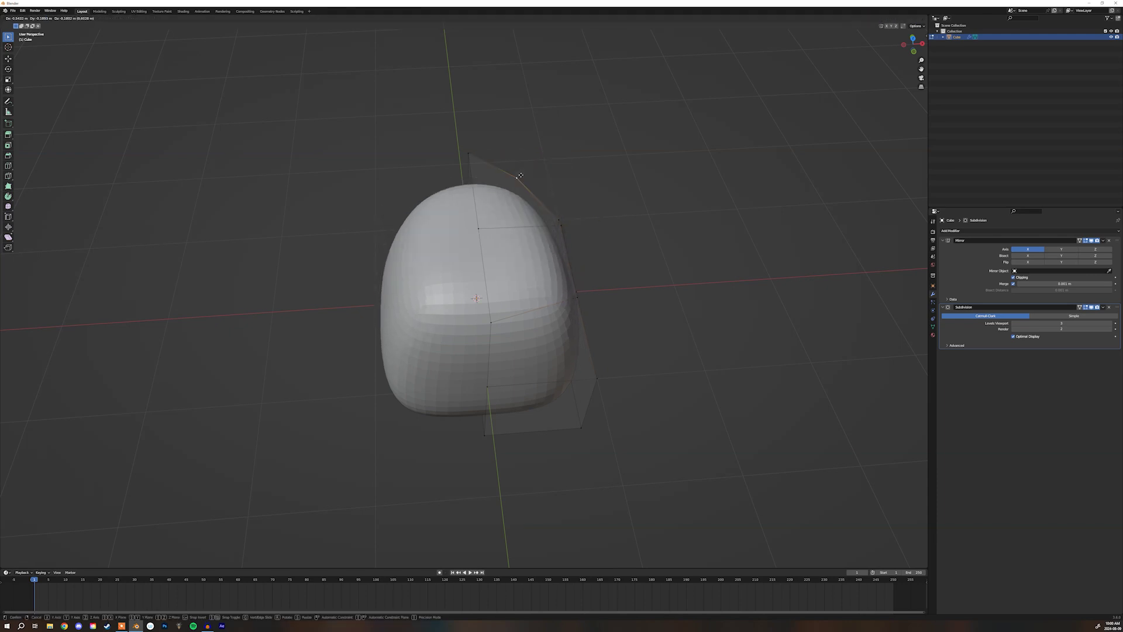
pyautogui.click(520, 176)
# - From the side, lower the top vertices toward the front and raise the top seam's middle vertex
pyautogui.moveTo(573, 301); pyautogui.dragTo(493, 219, button='middle')
pyautogui.click(464, 210)
pyautogui.press('g')
pyautogui.click(457, 242)
pyautogui.click(405, 220)
pyautogui.press('g')
pyautogui.click(416, 266)
pyautogui.click(493, 218)
pyautogui.press('g')
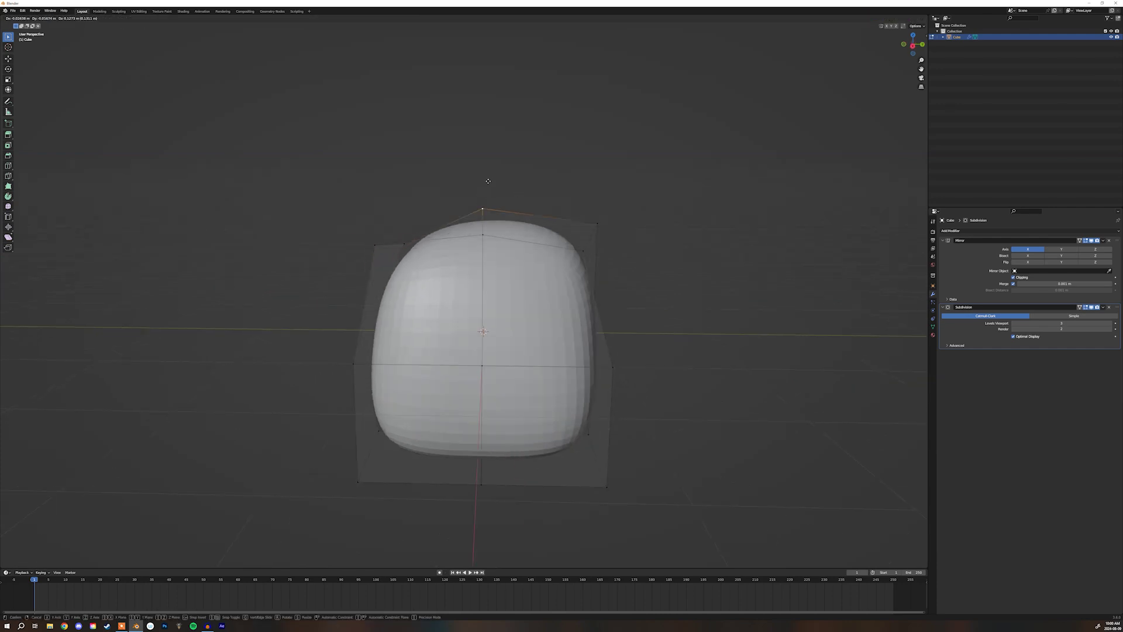
pyautogui.click(494, 186)
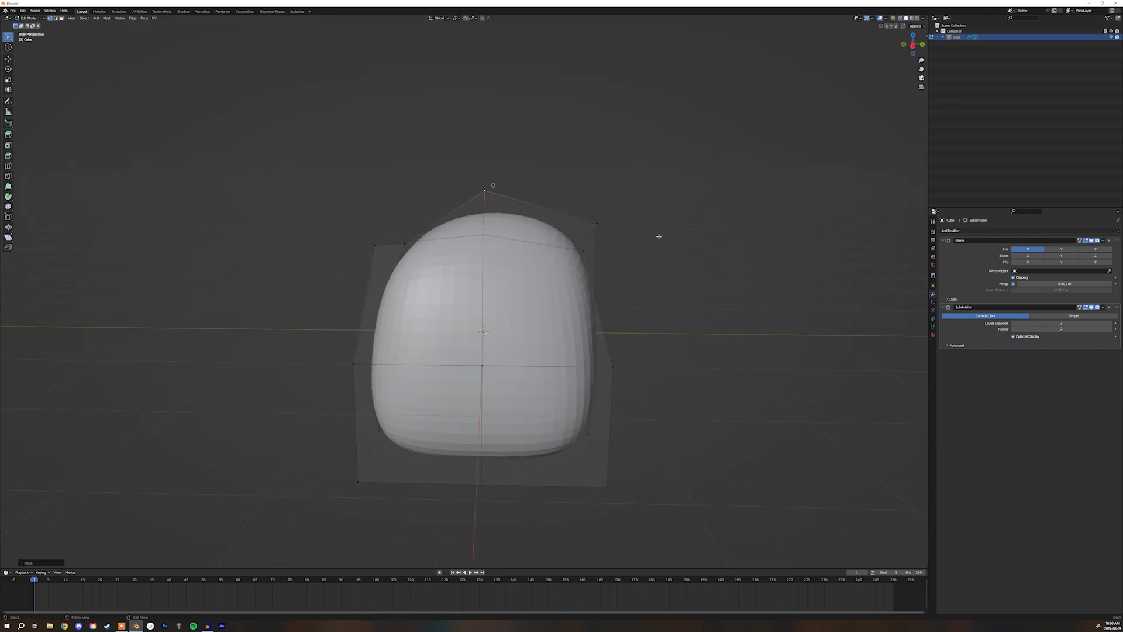
# - Pull the upper back, middle front and lower front vertices inward to round the side profile
pyautogui.click(573, 253)
pyautogui.moveTo(601, 223); pyautogui.dragTo(591, 231)
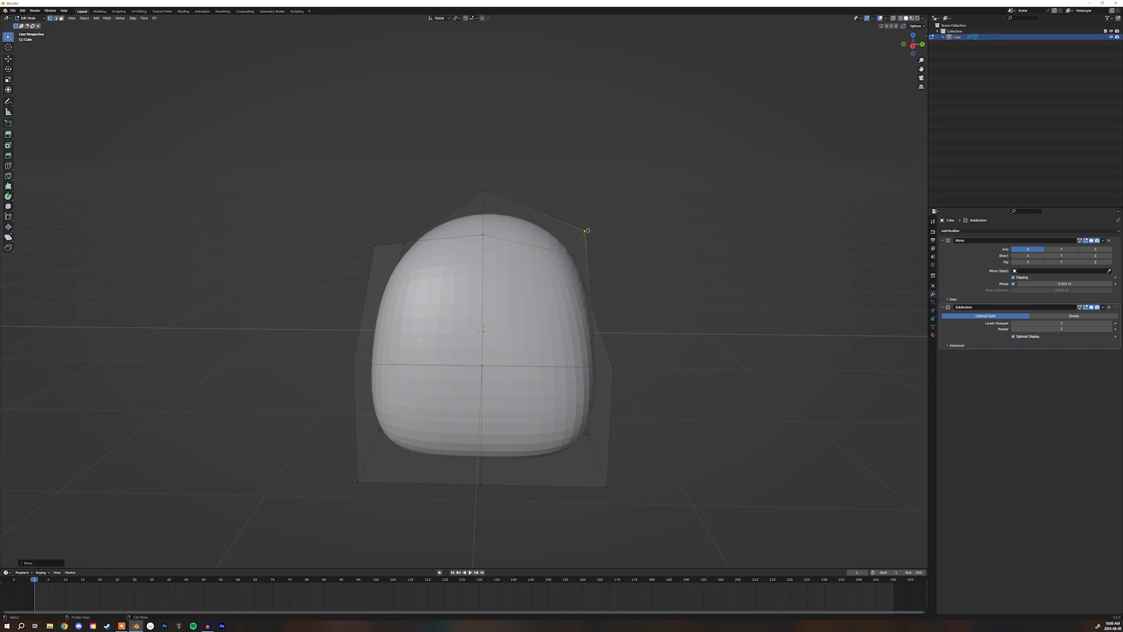
pyautogui.press('g')
pyautogui.click(418, 374)
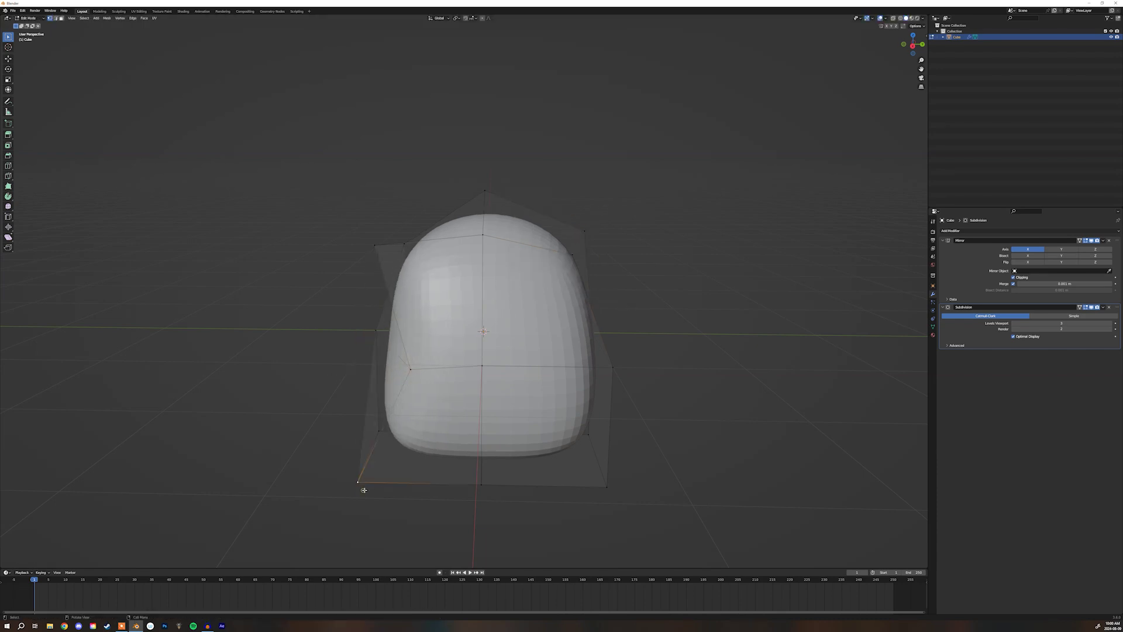
pyautogui.moveTo(364, 489); pyautogui.dragTo(426, 469)
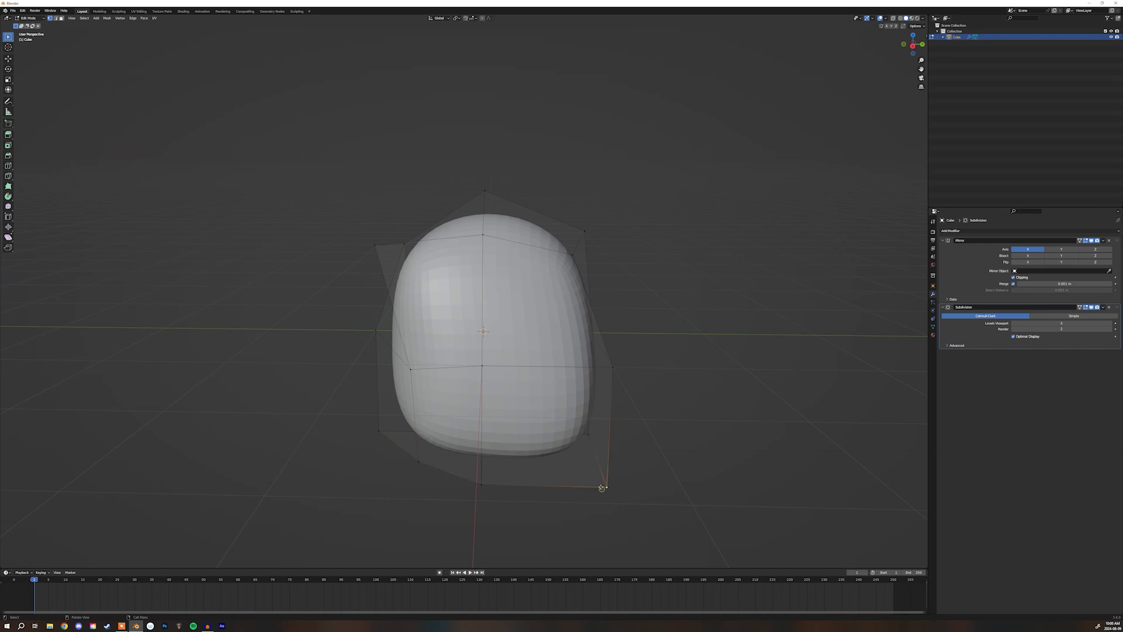
# - Raise the lower back outer and seam vertices to slope the underside up toward the back
pyautogui.press('g')
pyautogui.click(579, 431)
pyautogui.moveTo(592, 445)
pyautogui.mouseDown(button='middle')
pyautogui.moveTo(601, 427)
pyautogui.moveTo(609, 438)
pyautogui.mouseUp(button='middle')
pyautogui.click(606, 436)
pyautogui.press('g')
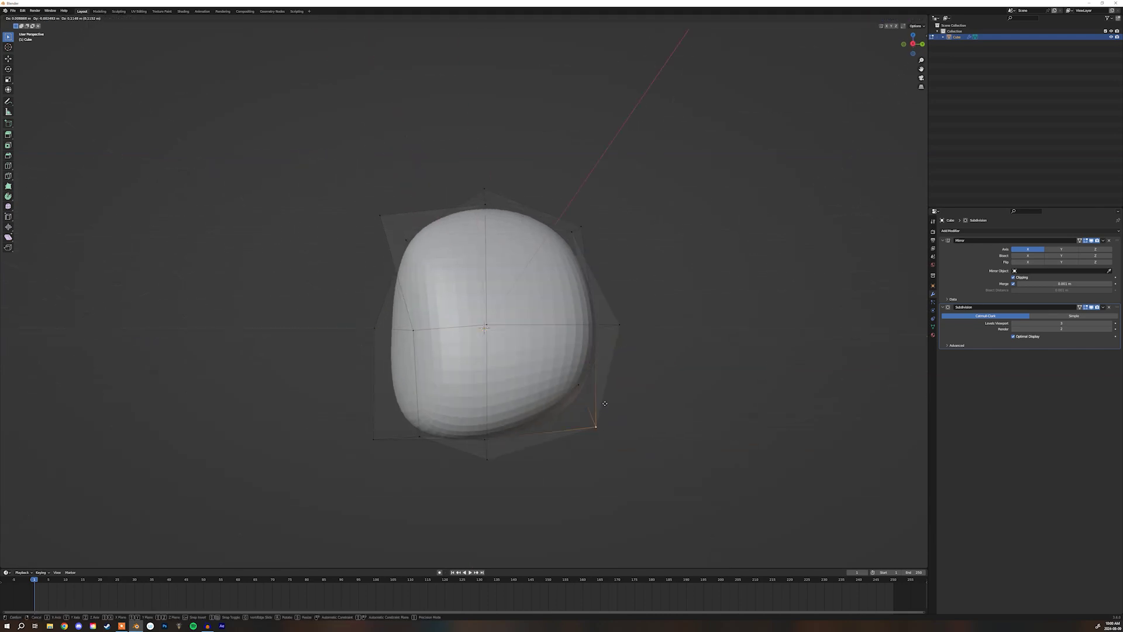
pyautogui.moveTo(605, 403); pyautogui.dragTo(607, 368)
# - Pull the back vertices at mid height inward, both the outer one and the one on the seam
pyautogui.press('g')
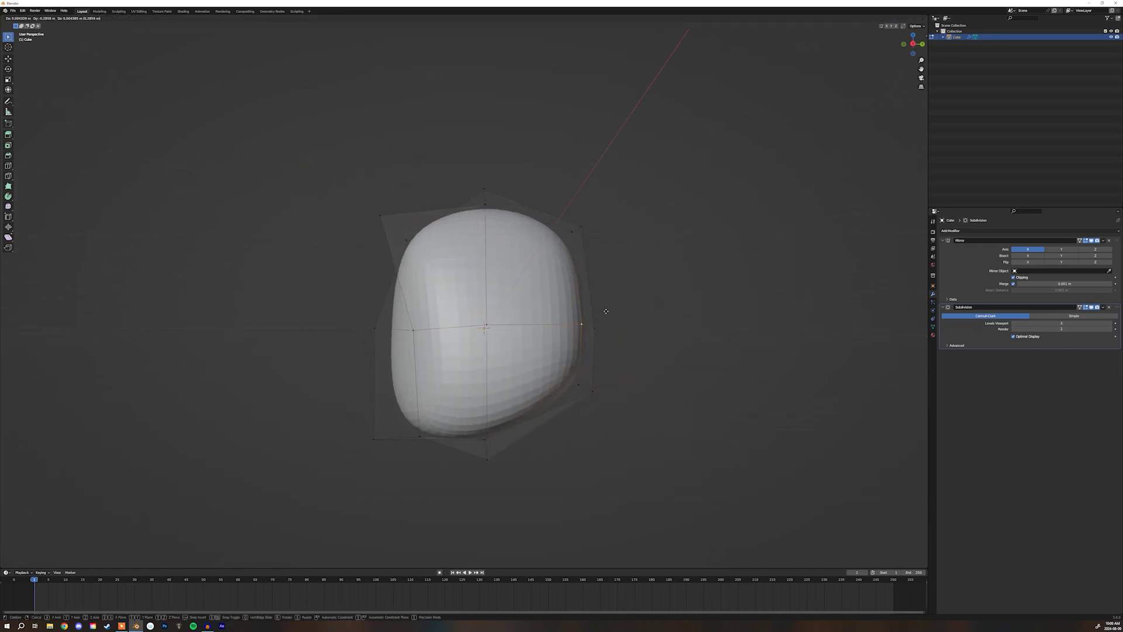
pyautogui.click(604, 311)
pyautogui.click(609, 324)
pyautogui.moveTo(610, 325); pyautogui.dragTo(597, 370, button='middle')
pyautogui.press('g')
pyautogui.click(583, 362)
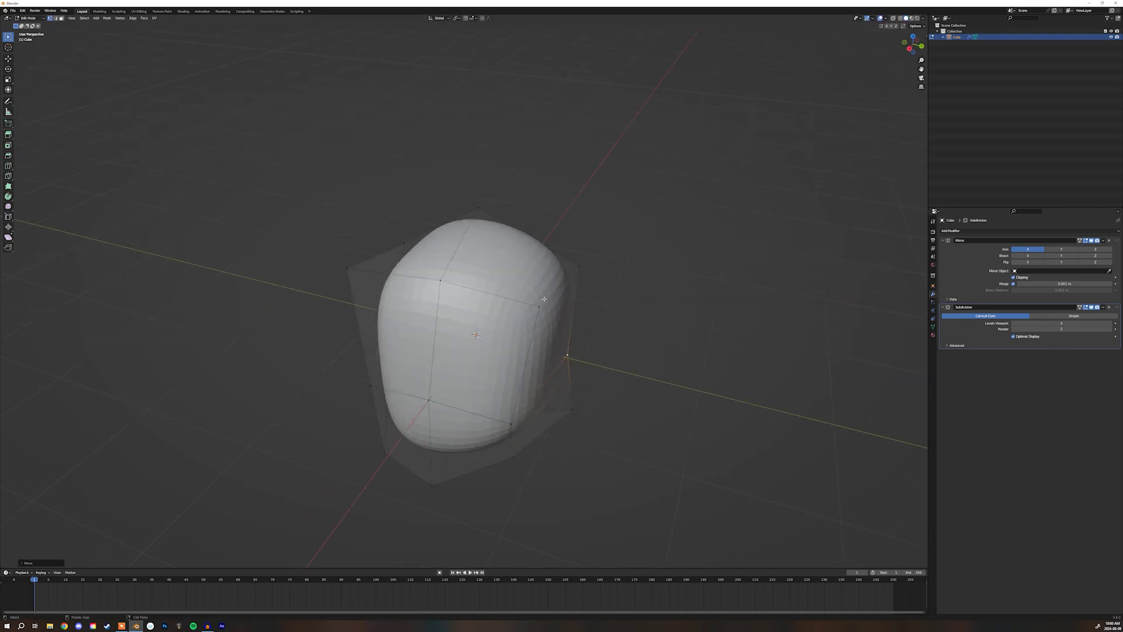
# - Move the upper back outer and seam vertices inward to round off the back of the top
pyautogui.click(545, 300)
pyautogui.press('g')
pyautogui.click(501, 301)
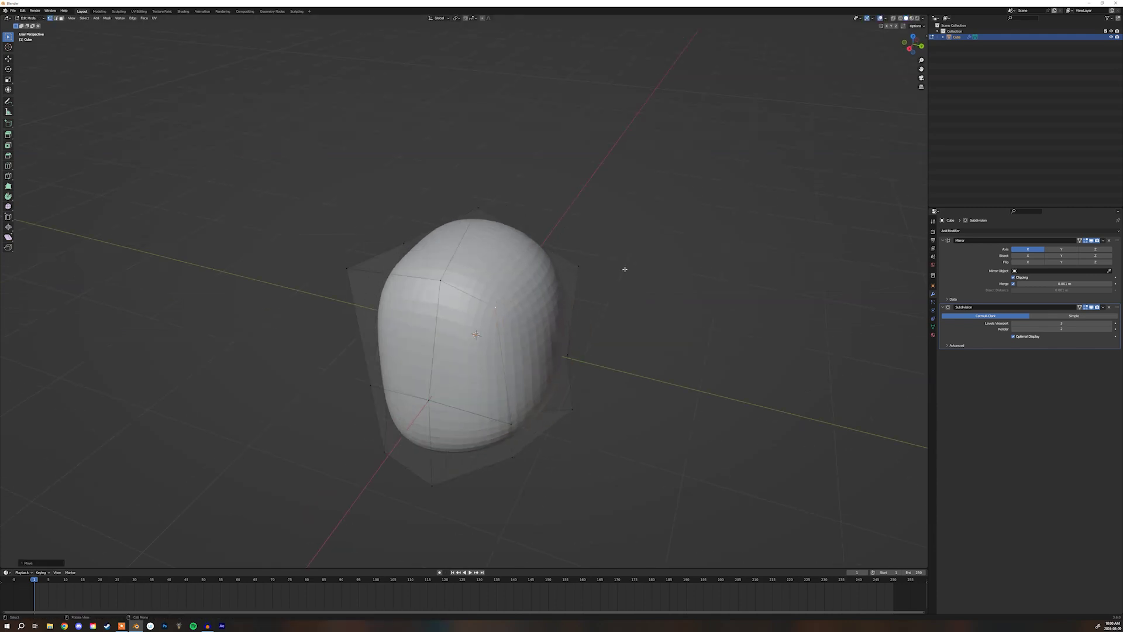
pyautogui.click(578, 266)
pyautogui.press('g')
pyautogui.click(551, 262)
# - Move the upper front outer vertex inward and down toward the seam to narrow the front of the top
pyautogui.moveTo(552, 264); pyautogui.dragTo(630, 263, button='middle')
pyautogui.click(556, 223)
pyautogui.press('g')
pyautogui.rightClick(538, 231)
pyautogui.click(556, 228)
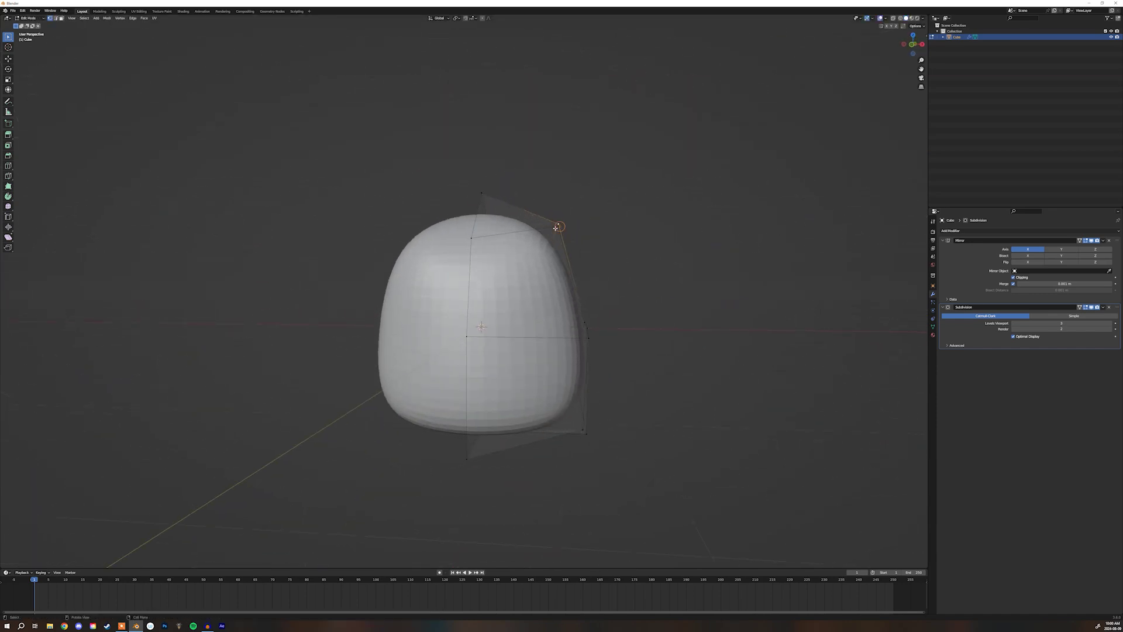
pyautogui.press('g')
pyautogui.click(525, 241)
# - Adjust the mid-height front outer vertex and lower the bottom front seam vertex
pyautogui.moveTo(590, 302); pyautogui.dragTo(573, 366, button='middle')
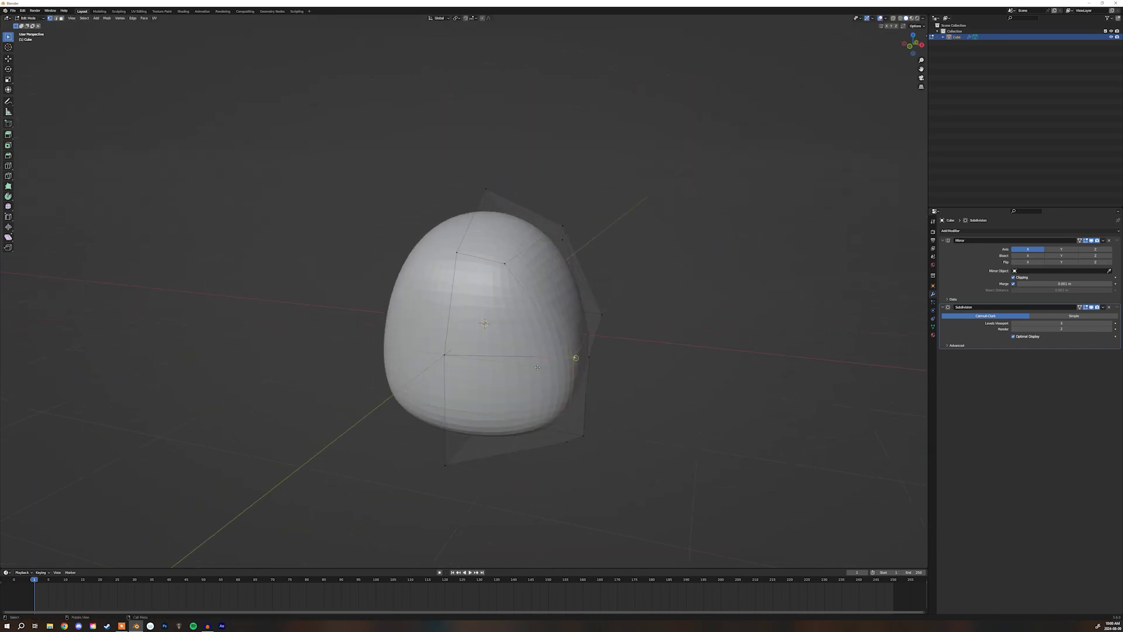
pyautogui.moveTo(538, 366); pyautogui.dragTo(538, 365)
pyautogui.moveTo(545, 364); pyautogui.dragTo(433, 365, button='middle')
pyautogui.click(374, 446)
pyautogui.press('g')
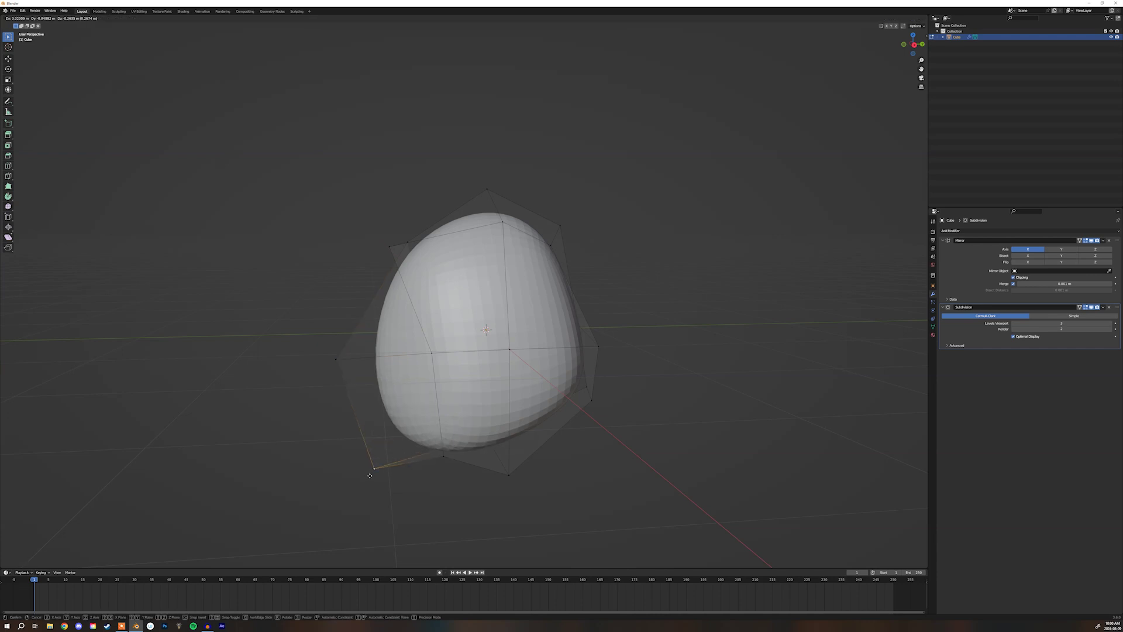
pyautogui.click(367, 477)
# - Raise the underside's outer middle vertex and reposition the neighbouring lower vertex
pyautogui.moveTo(542, 466); pyautogui.dragTo(537, 455, button='middle')
pyautogui.moveTo(532, 455); pyautogui.dragTo(537, 427)
pyautogui.moveTo(509, 449); pyautogui.dragTo(590, 414, button='middle')
pyautogui.press('g')
pyautogui.click(519, 422)
# - Adjust the lower side vertex and shift the mid-height front outer vertex slightly outward
pyautogui.moveTo(594, 409); pyautogui.dragTo(606, 410)
pyautogui.moveTo(606, 410); pyautogui.dragTo(614, 397, button='middle')
pyautogui.moveTo(606, 279); pyautogui.dragTo(575, 351, button='middle')
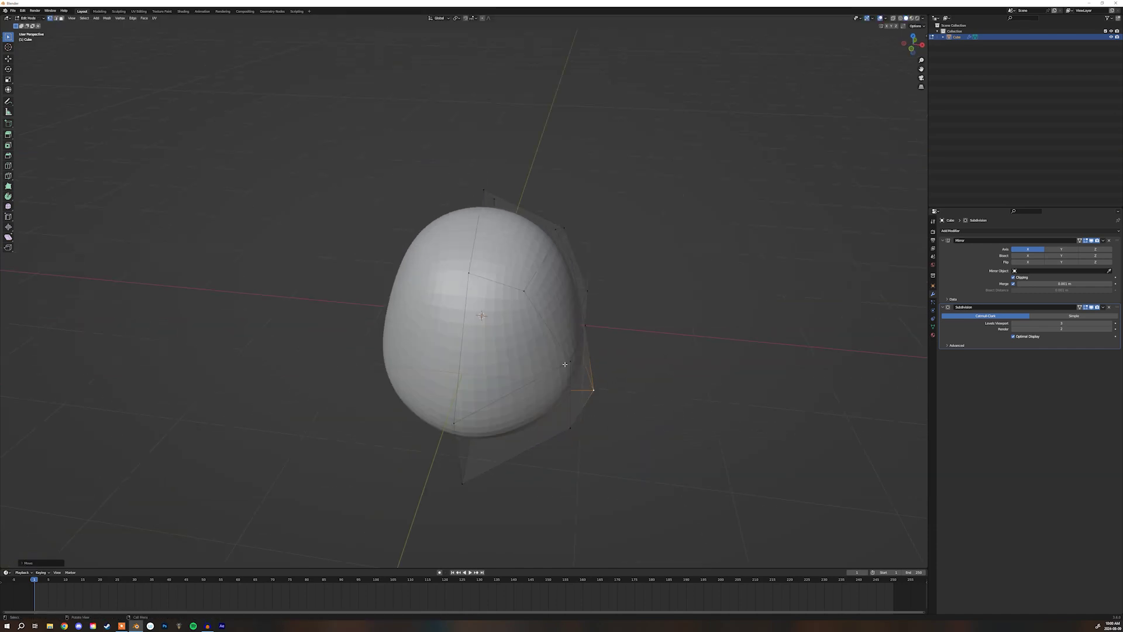
pyautogui.press('g')
pyautogui.click(579, 366)
# - Nudge the upper front outer vertex and move the upper front seam vertex slightly down
pyautogui.moveTo(539, 294); pyautogui.dragTo(541, 287, button='middle')
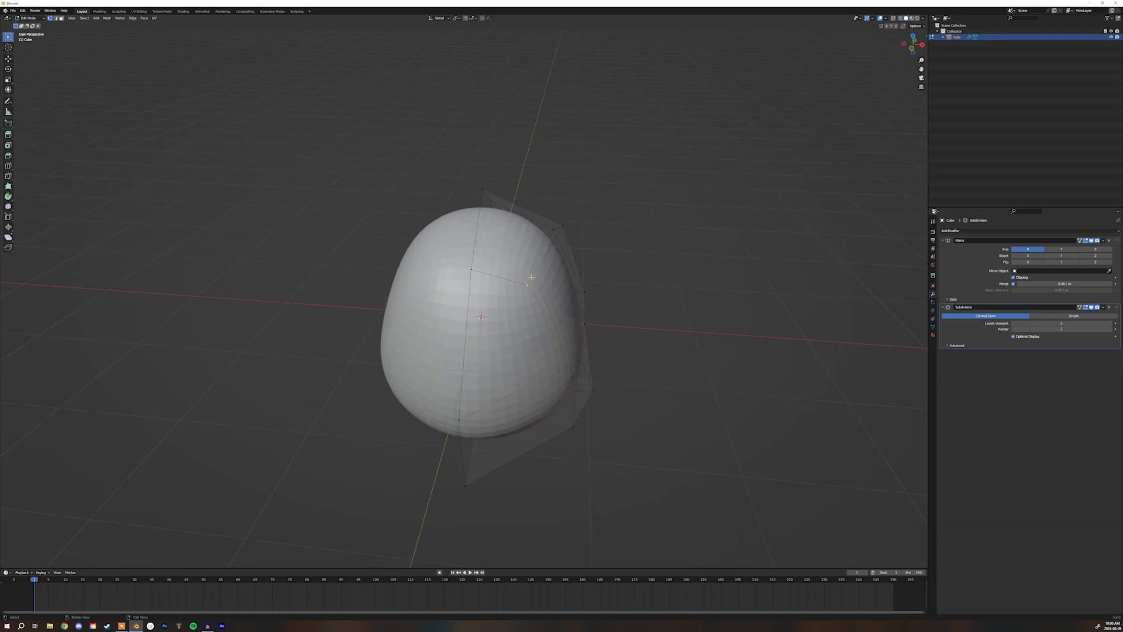
pyautogui.press('g')
pyautogui.click(530, 283)
pyautogui.click(462, 269)
pyautogui.press('g')
pyautogui.click(461, 278)
# - Add a centred horizontal loop cut between the top and mid-height vertex rows
pyautogui.moveTo(537, 286); pyautogui.dragTo(400, 329, button='middle')
pyautogui.press('Tab')
pyautogui.press('Tab')
pyautogui.hotkey('ctrl', 'r')
pyautogui.click(416, 329)
pyautogui.rightClick(417, 329)
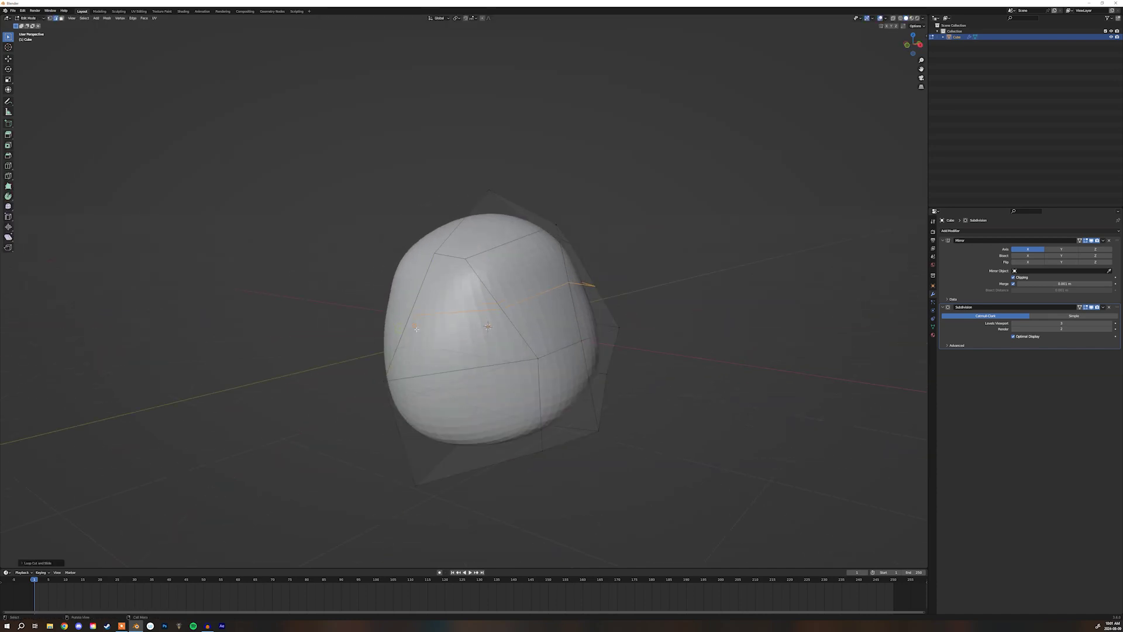
# - Push the new loop's front seam vertex inward and slightly raise the front seam vertex below it
pyautogui.moveTo(410, 317); pyautogui.dragTo(385, 326, button='middle')
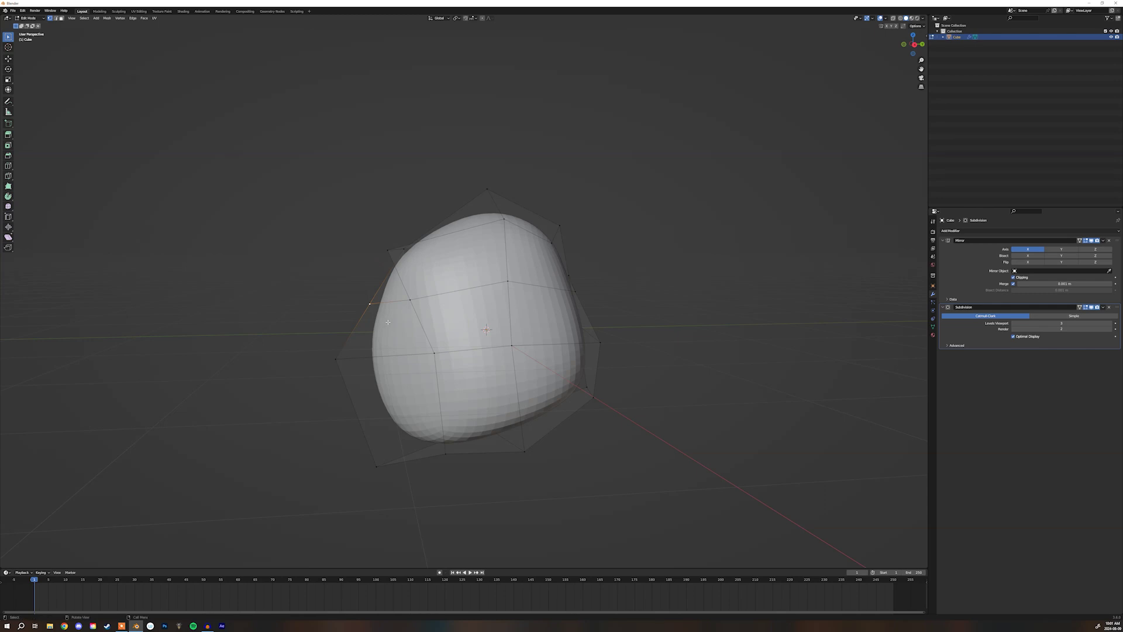
pyautogui.press('g')
pyautogui.click(405, 318)
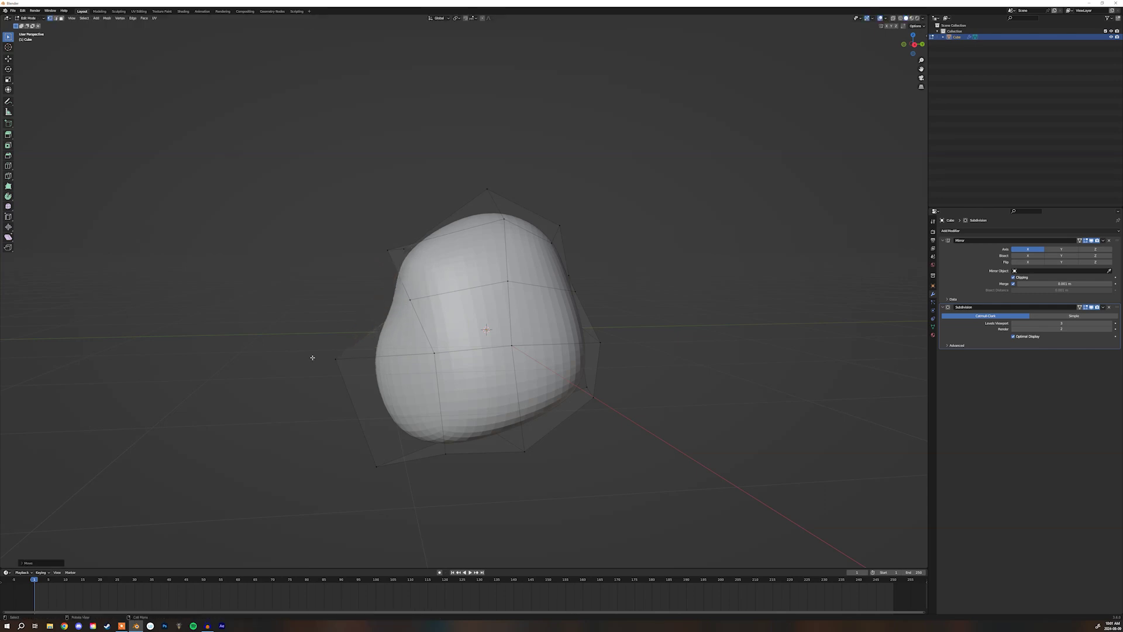
pyautogui.press('g')
pyautogui.click(324, 338)
# - Adjust the front around the new indentation and move the upper front outer vertex forward as a brow
pyautogui.moveTo(371, 345); pyautogui.dragTo(529, 262, button='middle')
pyautogui.press('g')
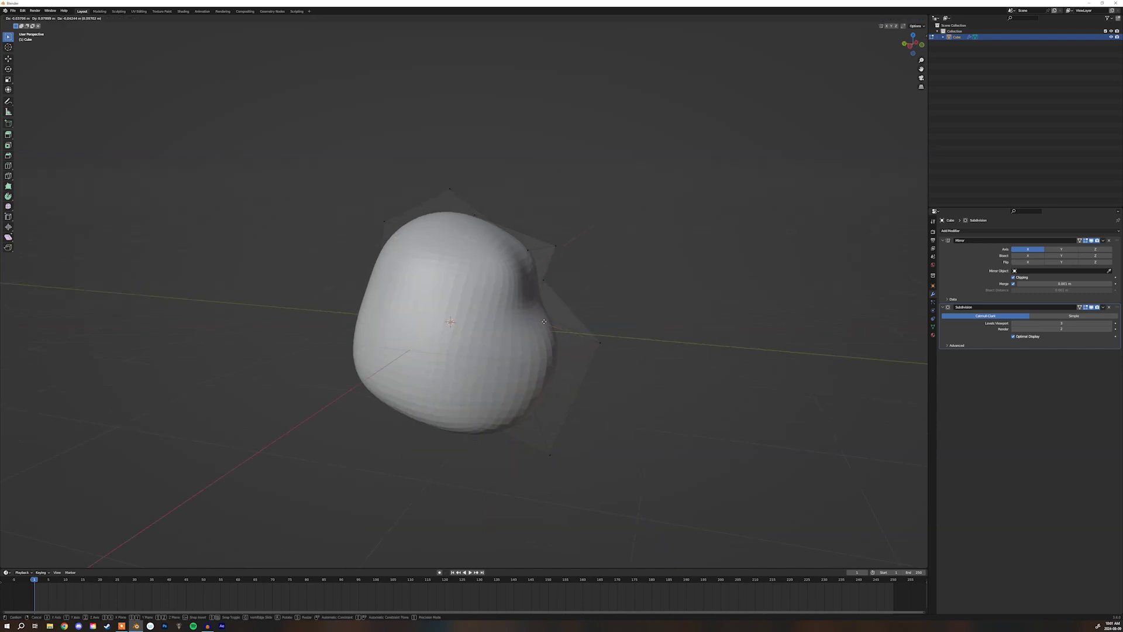
pyautogui.click(531, 259)
pyautogui.press('g')
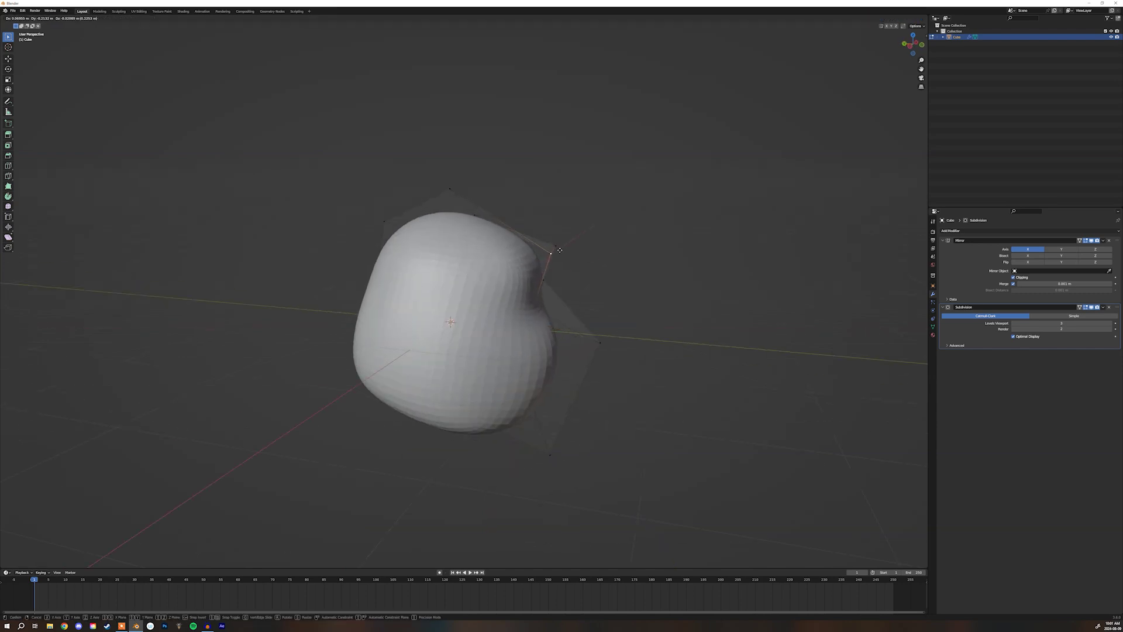
pyautogui.click(561, 249)
# - Reposition the mid-height front outer vertex and pull the mid-height front seam vertex farther forward
pyautogui.moveTo(528, 316); pyautogui.dragTo(371, 349, button='middle')
pyautogui.press('g')
pyautogui.click(475, 364)
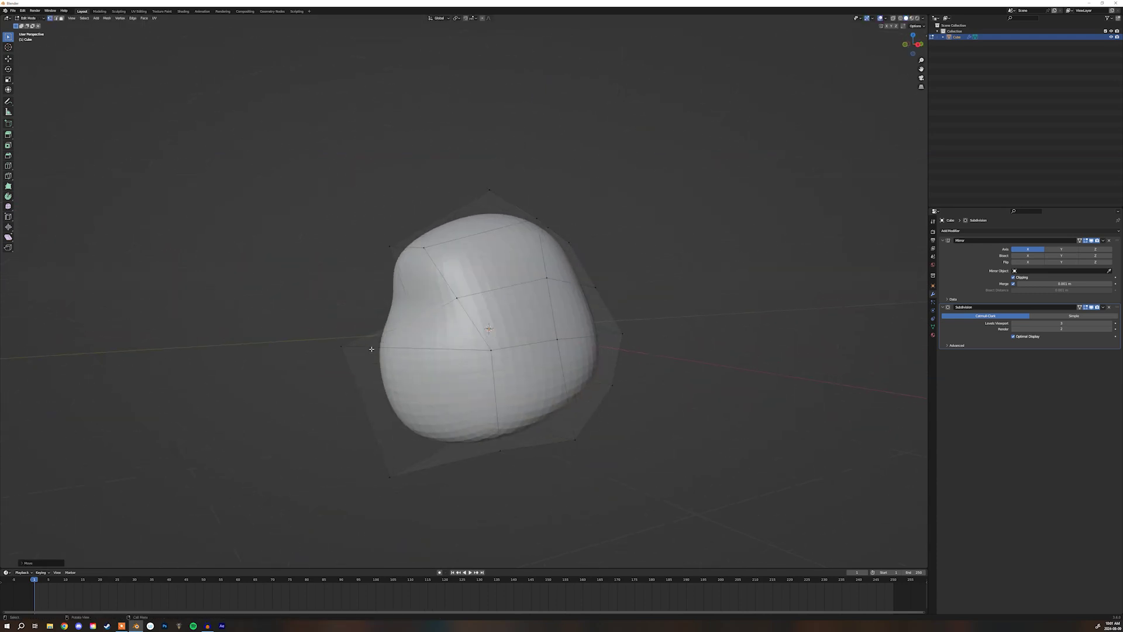
pyautogui.press('g')
pyautogui.click(334, 350)
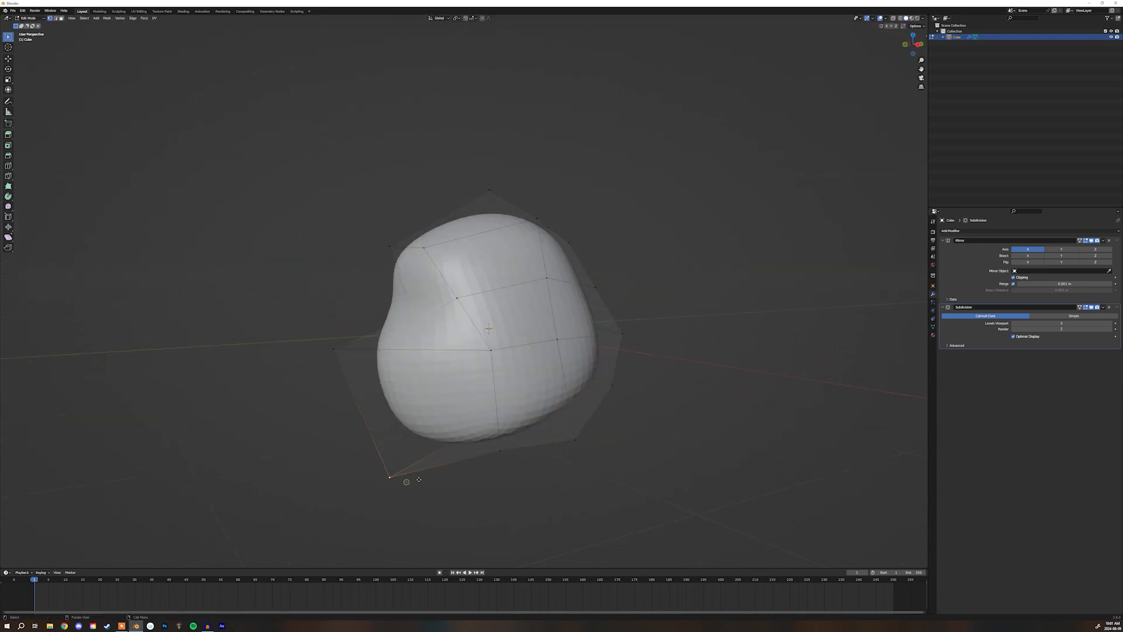
# - Leave Edit Mode, raise the head's Subdivision viewport level by one, and check the smoother head from several sides
pyautogui.moveTo(419, 479); pyautogui.dragTo(515, 449, button='middle')
pyautogui.press('Tab')
pyautogui.scroll(-5, 575, 426)
pyautogui.moveTo(574, 426); pyautogui.dragTo(533, 383, button='middle')
pyautogui.scroll(3, 529, 371)
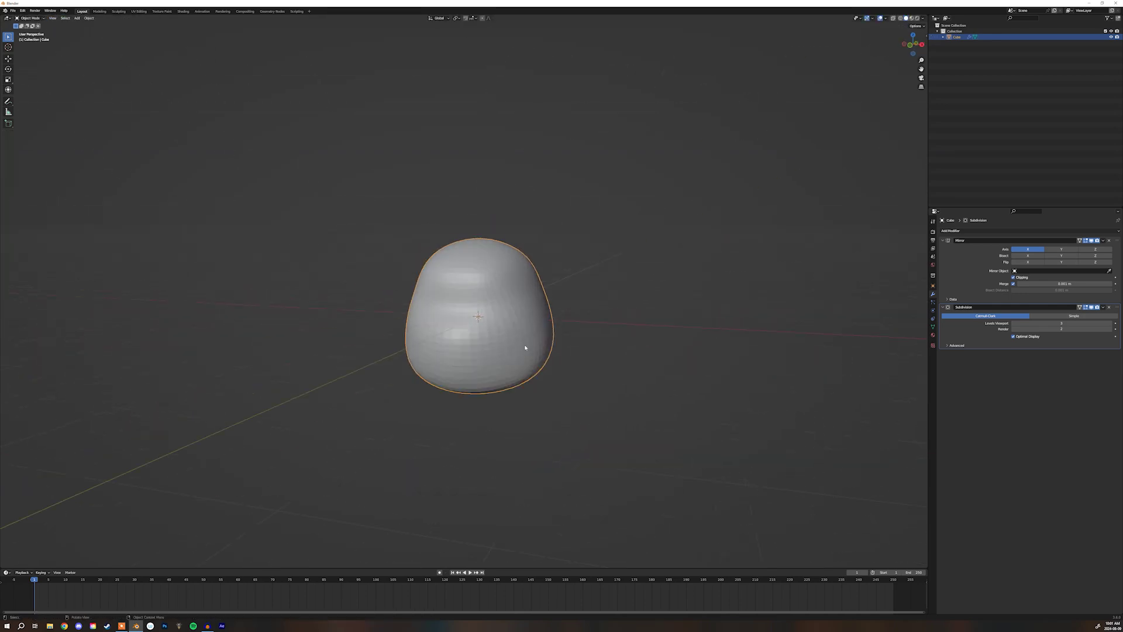
pyautogui.moveTo(525, 327); pyautogui.dragTo(508, 287, button='middle')
pyautogui.click(1110, 323)
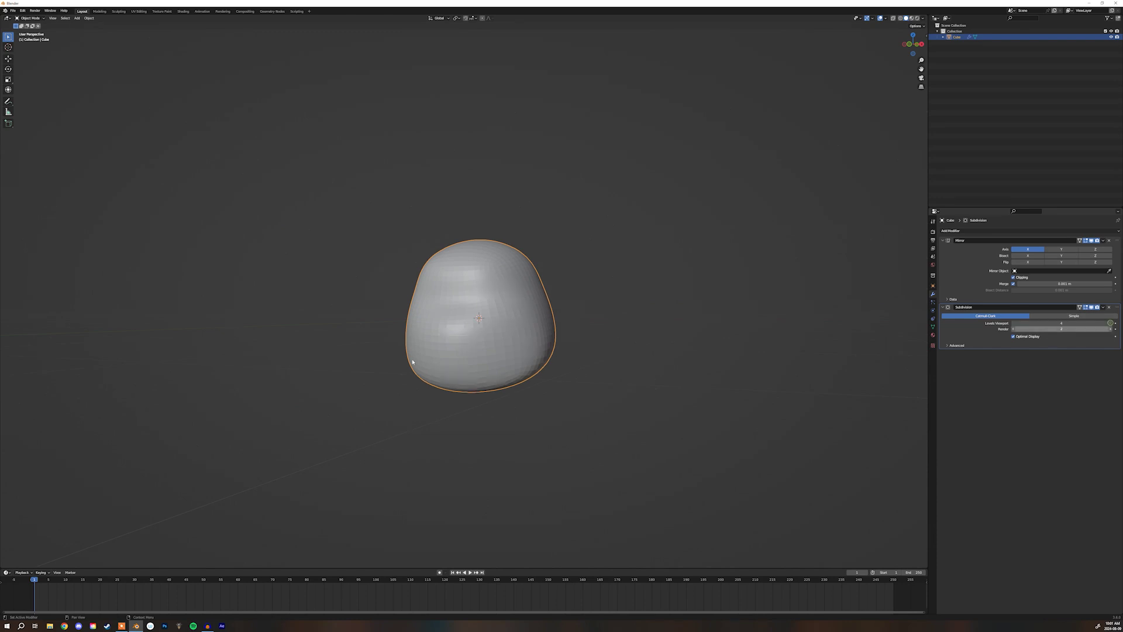
pyautogui.moveTo(422, 371); pyautogui.dragTo(553, 377, button='middle')
pyautogui.press('Tab')
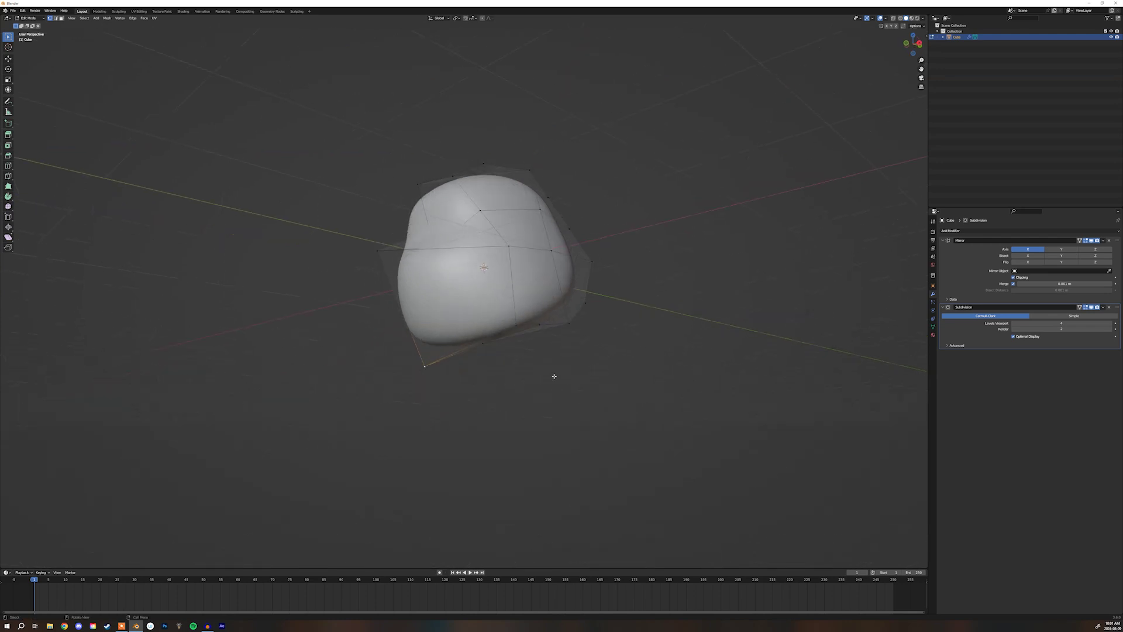
pyautogui.moveTo(505, 379); pyautogui.dragTo(531, 393)
pyautogui.press('Tab')
pyautogui.moveTo(532, 393); pyautogui.dragTo(485, 402, button='middle')
# - Add a new cube mesh and move it straight down along Z to sit beneath the head as a body
pyautogui.click(539, 396)
pyautogui.hotkey('shift', 'a')
pyautogui.moveTo(485, 401)
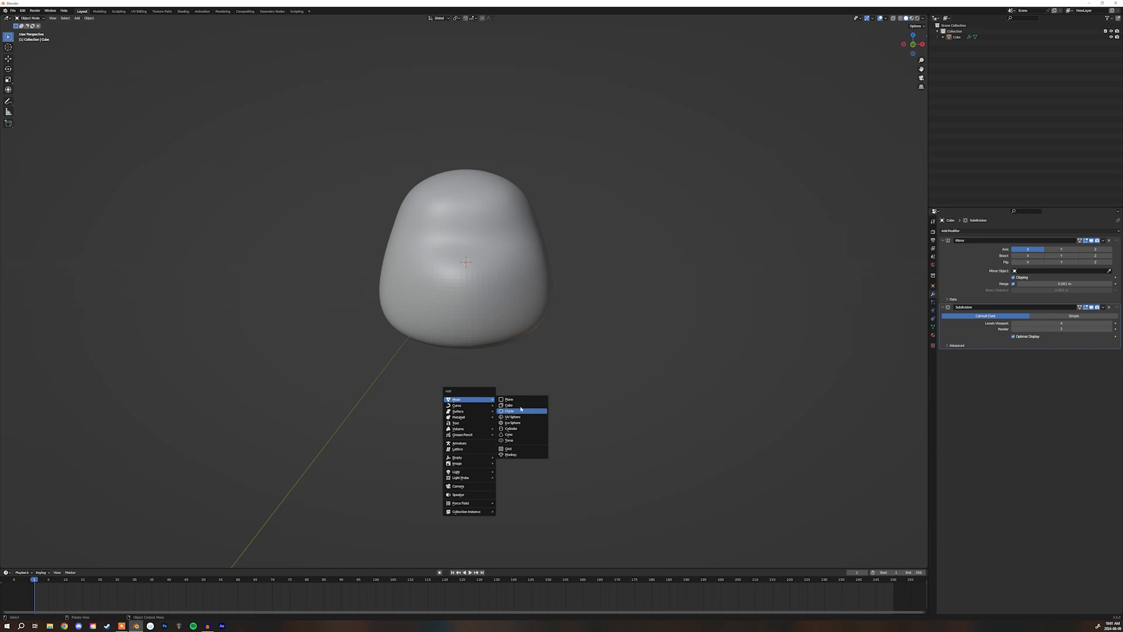
pyautogui.click(519, 405)
pyautogui.press('g')
pyautogui.press('z')
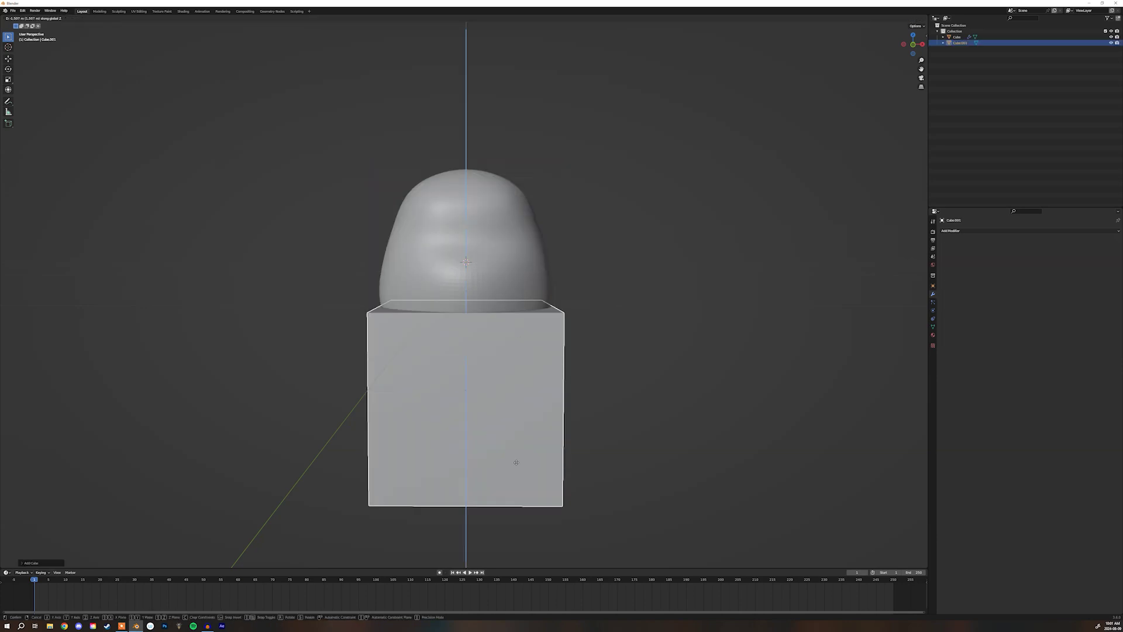
pyautogui.click(509, 451)
# - Add a centred vertical loop cut that divides the new cube into left and right halves
pyautogui.press('Tab')
pyautogui.keyDown('shift'); pyautogui.moveTo(509, 451); pyautogui.dragTo(502, 395, button='middle'); pyautogui.keyUp('shift')
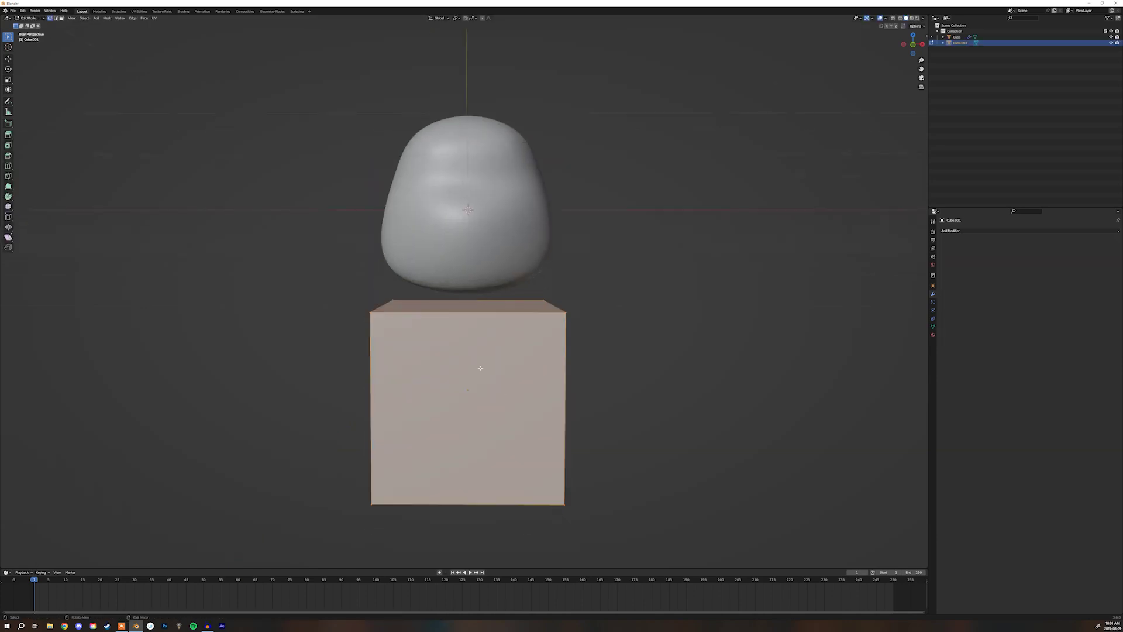
pyautogui.hotkey('alt', 'a')
pyautogui.hotkey('ctrl', 'r')
pyautogui.click(477, 328)
pyautogui.rightClick(477, 329)
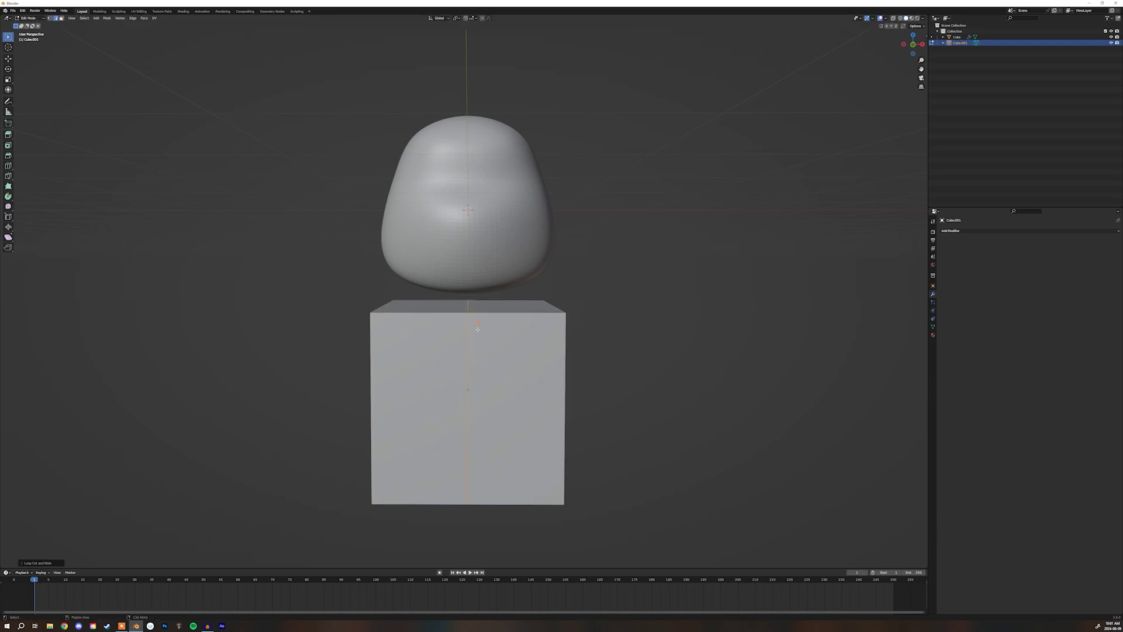
# - Show the wireframe and delete all vertices of the new cube's left half
pyautogui.hotkey('alt', 'z')
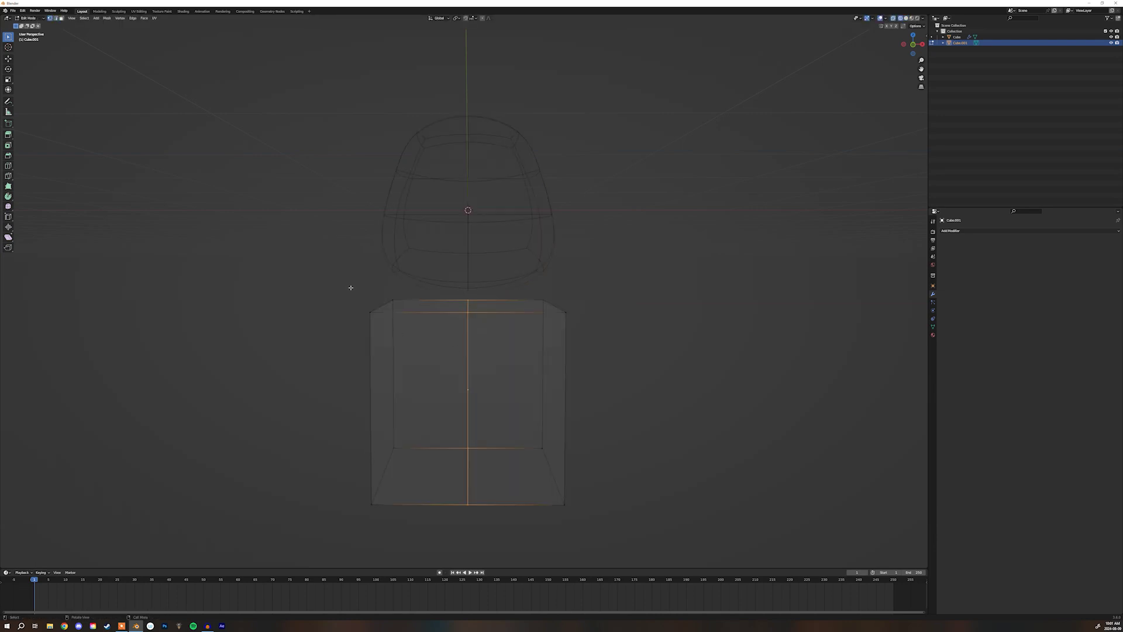
pyautogui.moveTo(348, 285); pyautogui.dragTo(405, 525)
pyautogui.press('x')
pyautogui.click(397, 434)
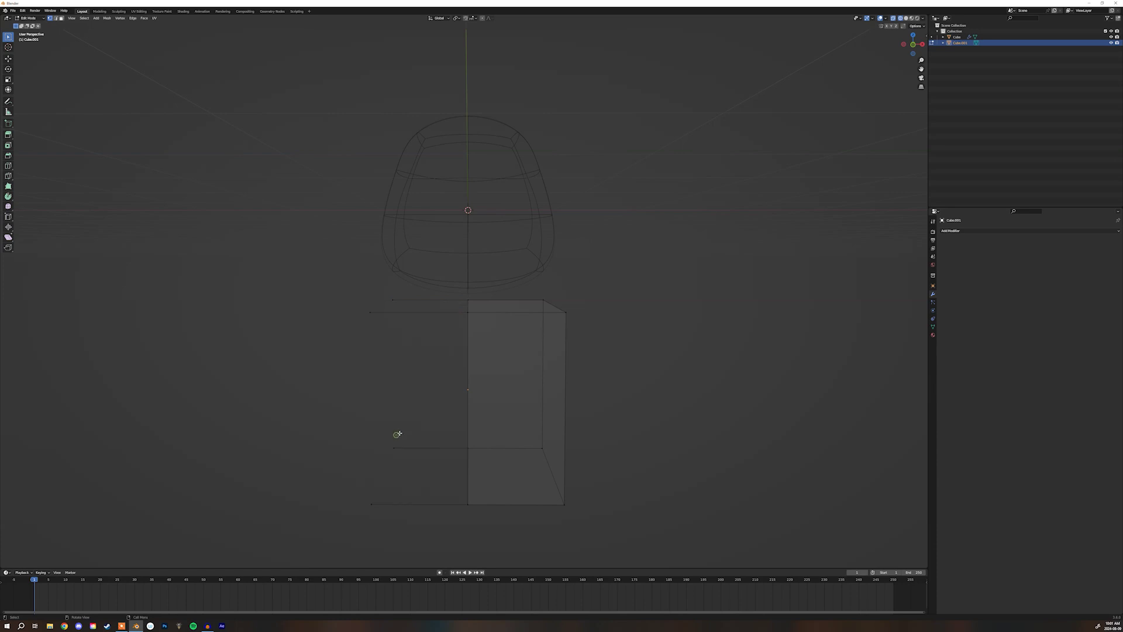
pyautogui.hotkey('ctrl', 'z')
pyautogui.press('x')
pyautogui.click(406, 416)
pyautogui.hotkey('ctrl', 'z')
pyautogui.press('x')
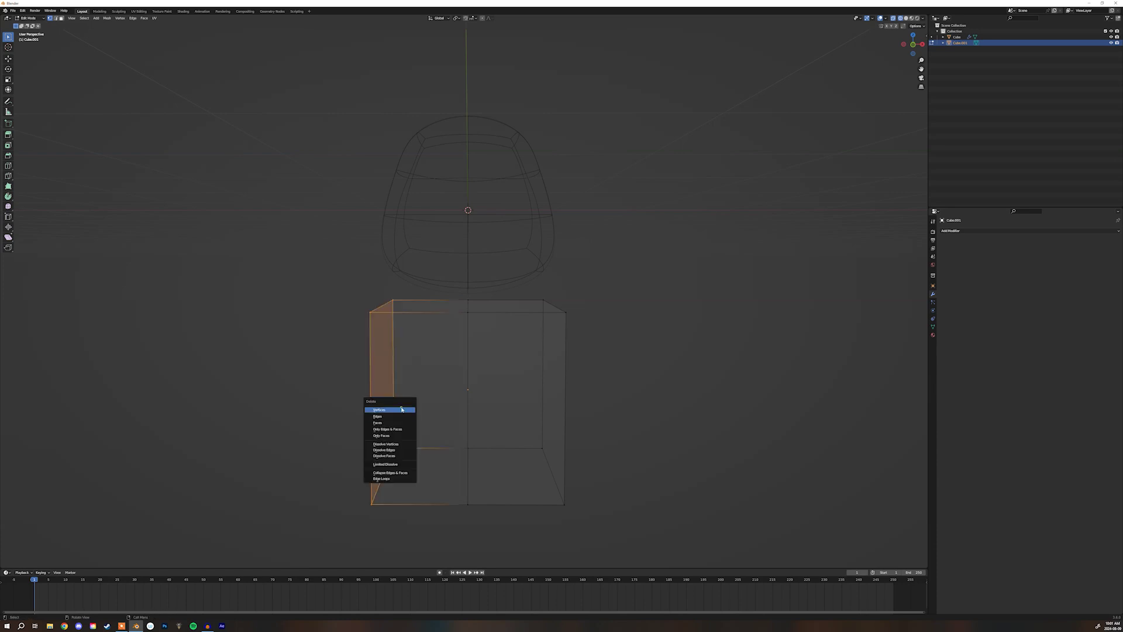
pyautogui.click(404, 411)
# - Add a Mirror modifier to the halved cube on the X axis with Clipping enabled
pyautogui.press('Tab')
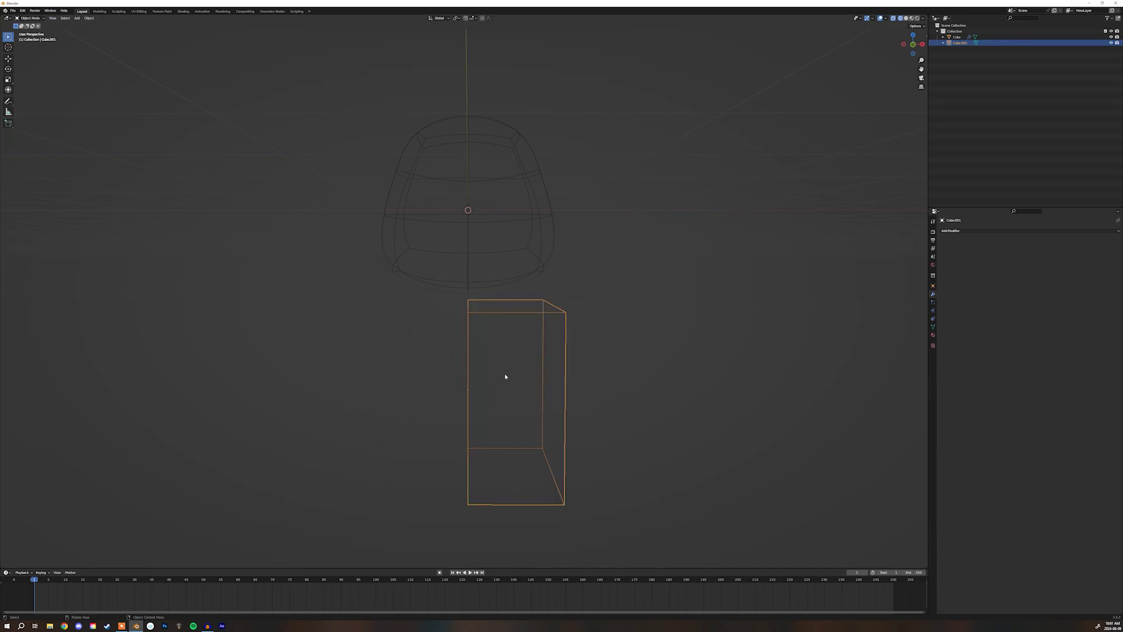
pyautogui.click(987, 232)
pyautogui.click(1004, 301)
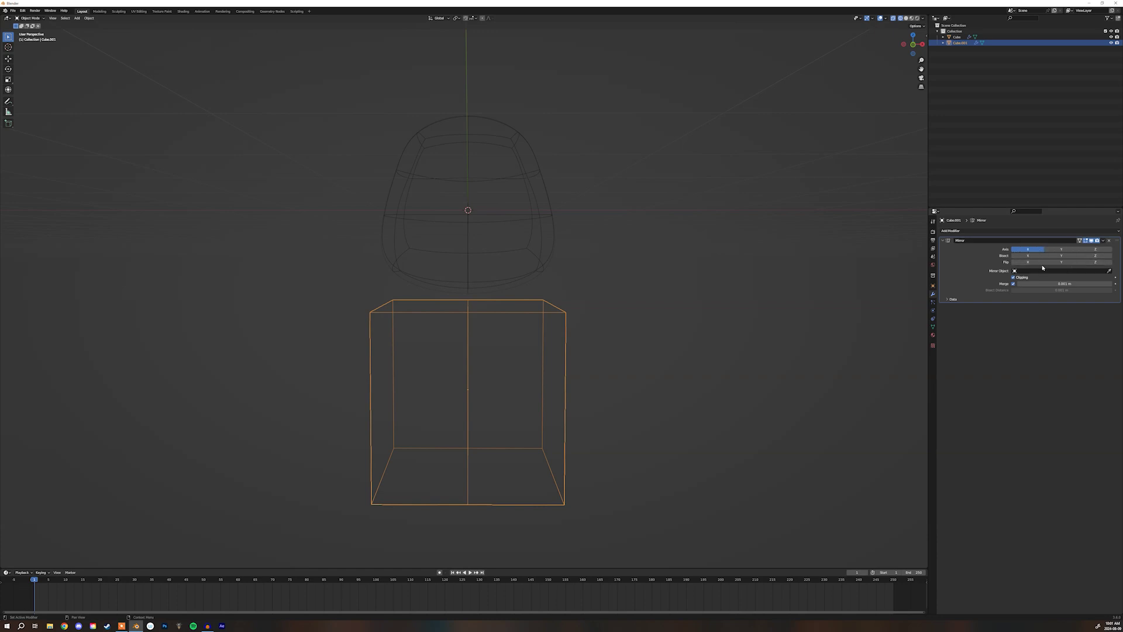
pyautogui.moveTo(479, 327); pyautogui.dragTo(884, 310, button='middle')
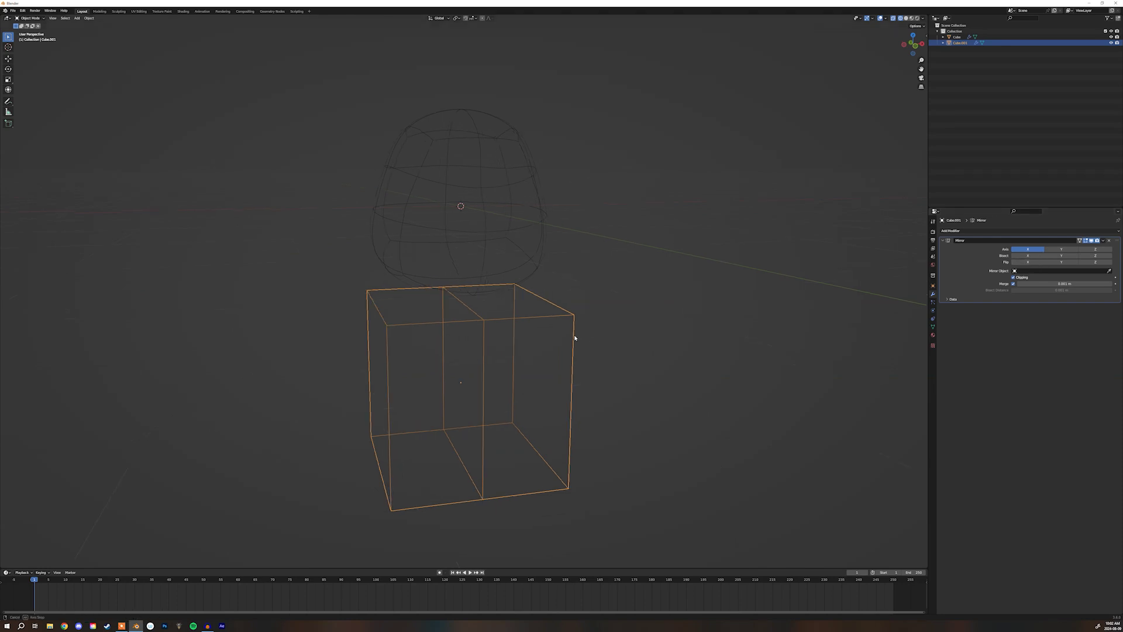
# - Add a centred loop cut halfway through the body's depth and another around its mid-height
pyautogui.press('Tab')
pyautogui.moveTo(574, 335); pyautogui.dragTo(551, 345, button='middle')
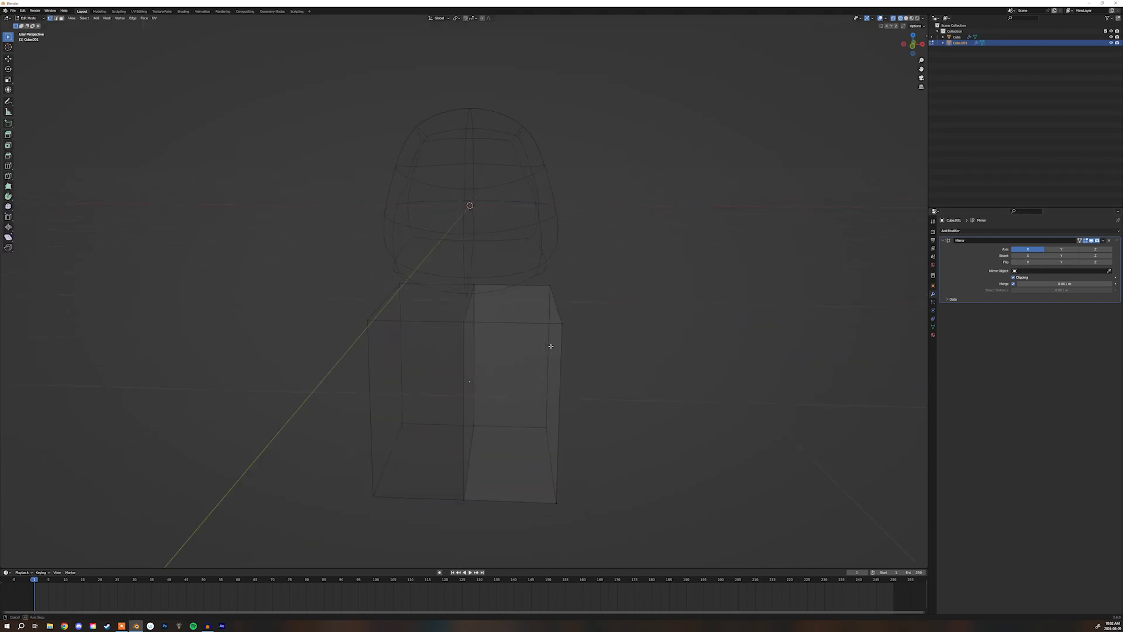
pyautogui.hotkey('ctrl', 'r')
pyautogui.click(557, 309)
pyautogui.rightClick(564, 305)
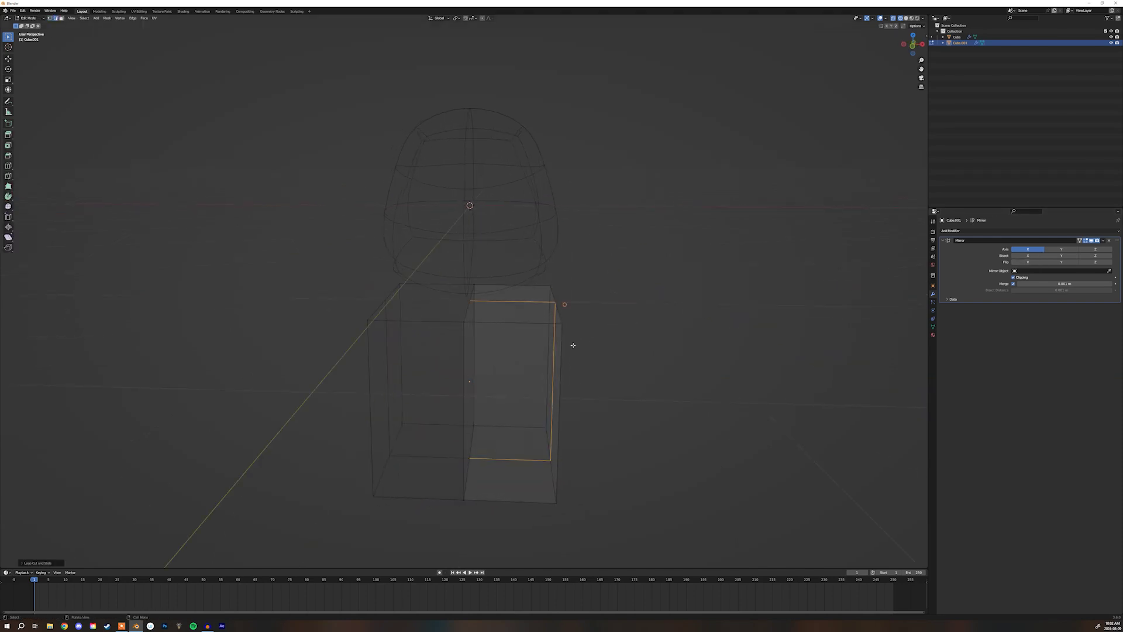
pyautogui.click(564, 381)
pyautogui.hotkey('ctrl', 'r')
pyautogui.click(563, 385)
pyautogui.rightClick(570, 374)
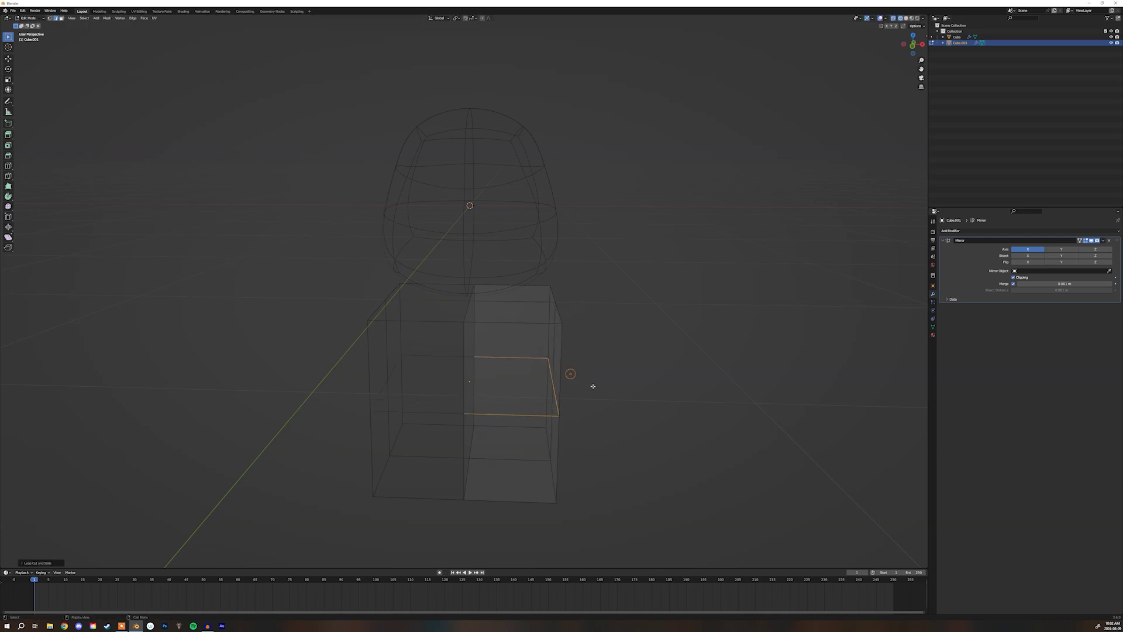
# - Return to solid shading and add a Subdivision Surface modifier to the body with the viewport level set to 3
pyautogui.hotkey('shift', 'z')
pyautogui.press('Tab')
pyautogui.moveTo(587, 378)
pyautogui.mouseDown(button='middle')
pyautogui.moveTo(579, 373)
pyautogui.moveTo(591, 374)
pyautogui.mouseUp(button='middle')
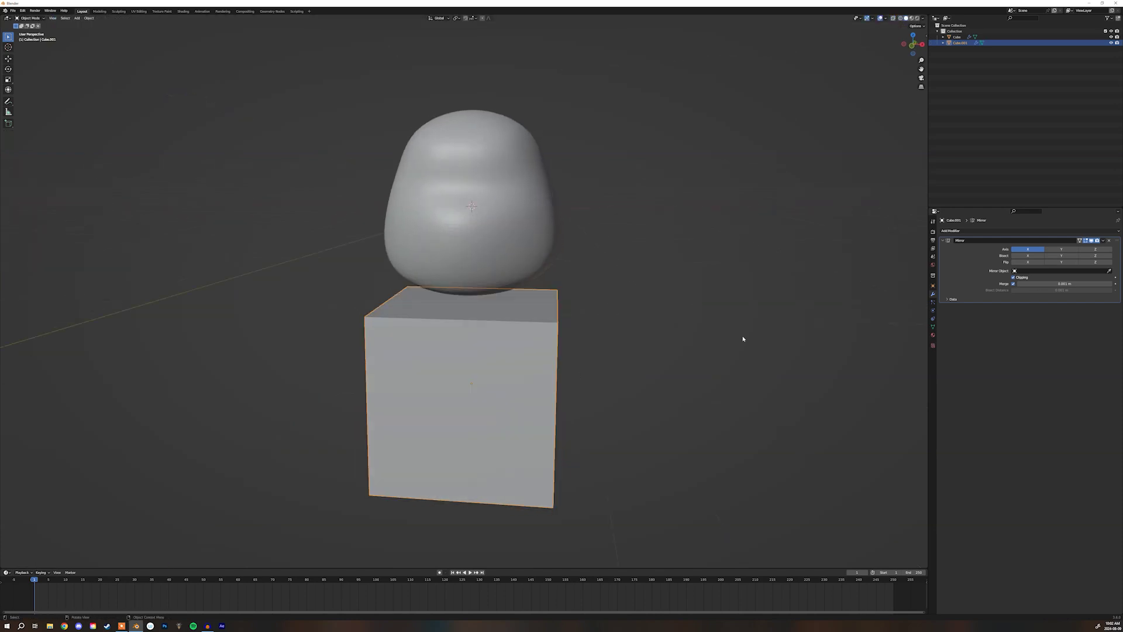
pyautogui.click(994, 231)
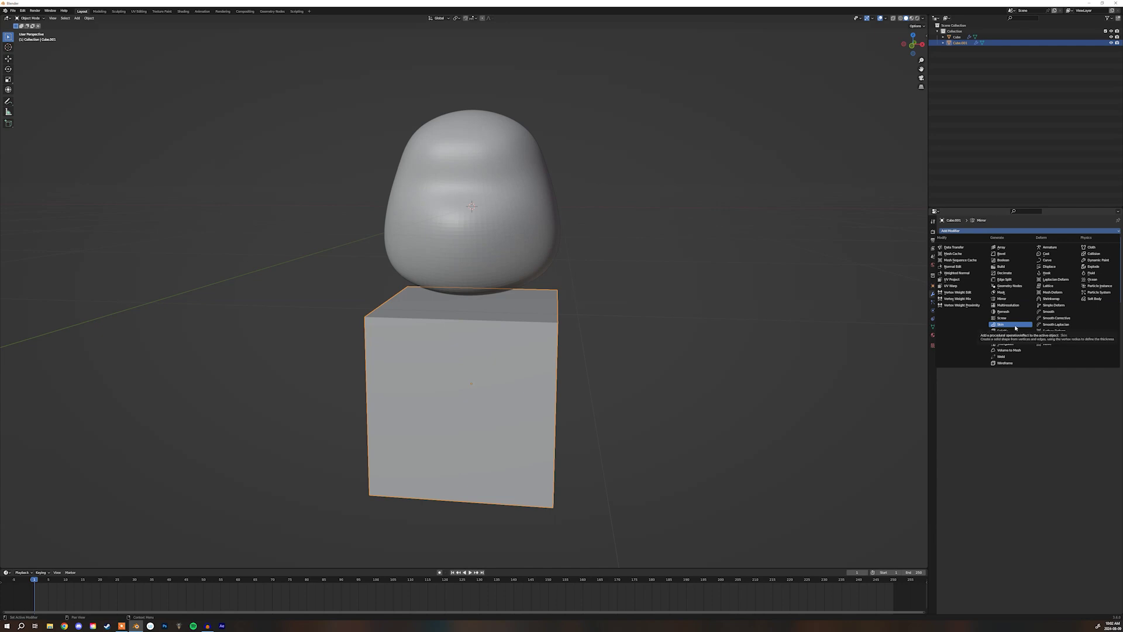
pyautogui.click(1012, 272)
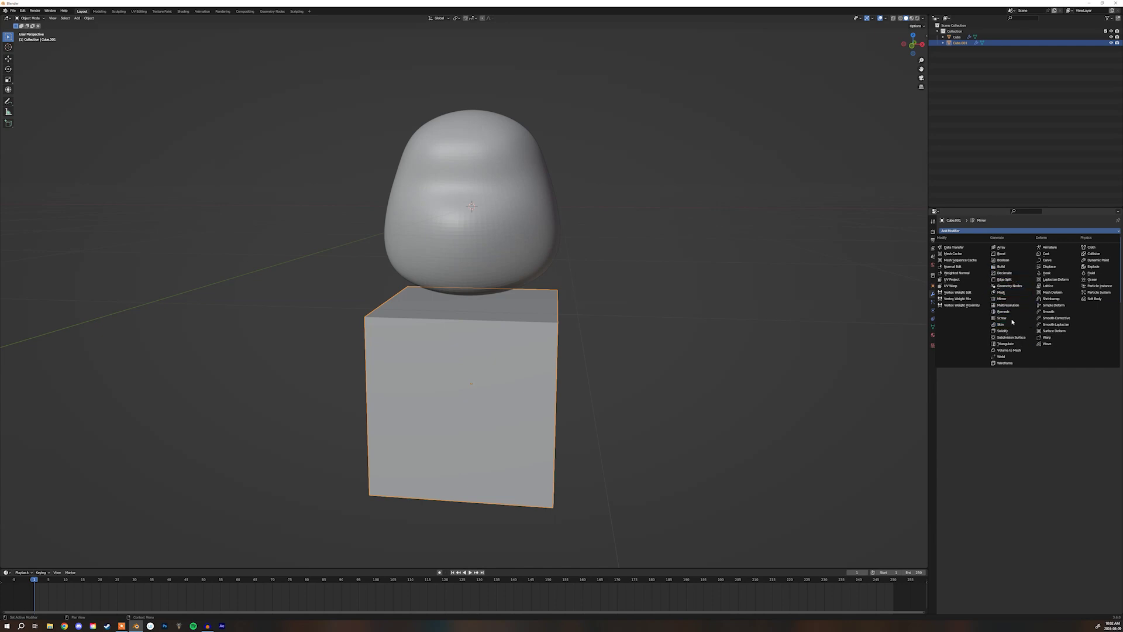
pyautogui.click(1010, 336)
pyautogui.press('Tab')
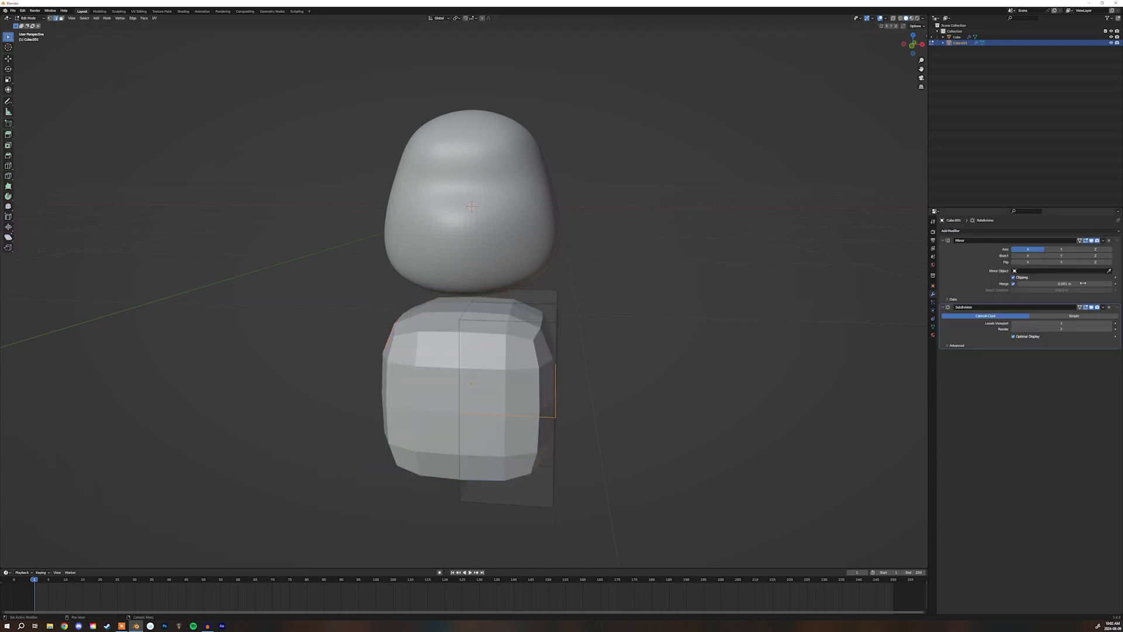
pyautogui.click(1113, 323)
pyautogui.click(1113, 323)
pyautogui.press('Tab')
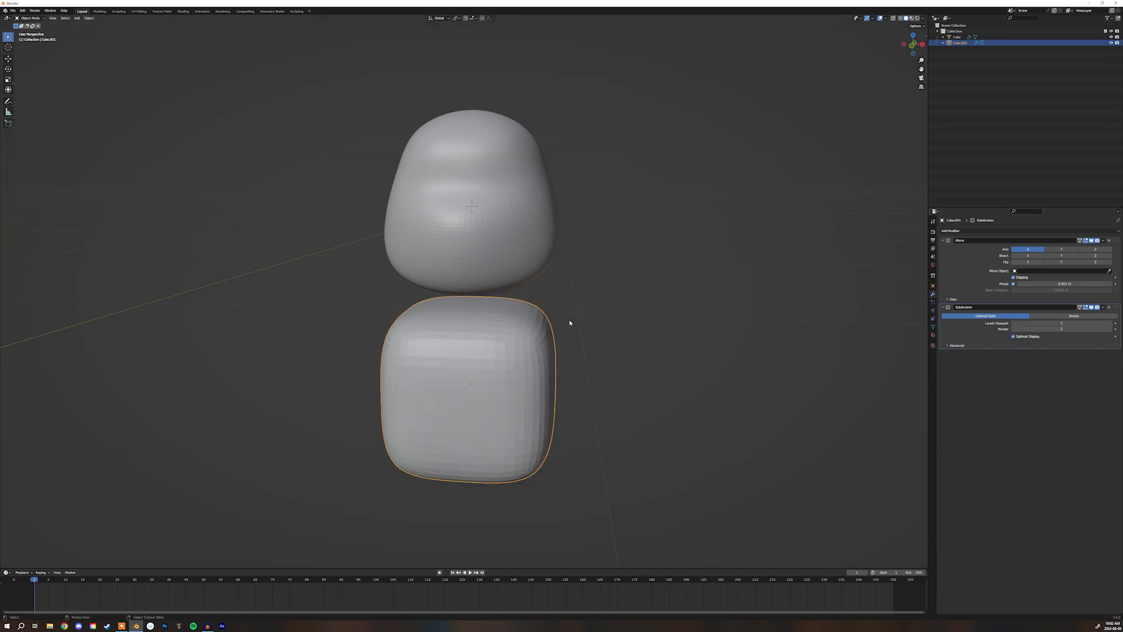
# - Pull the body's top front and top side outer vertices inward toward the centreline
pyautogui.press('Tab')
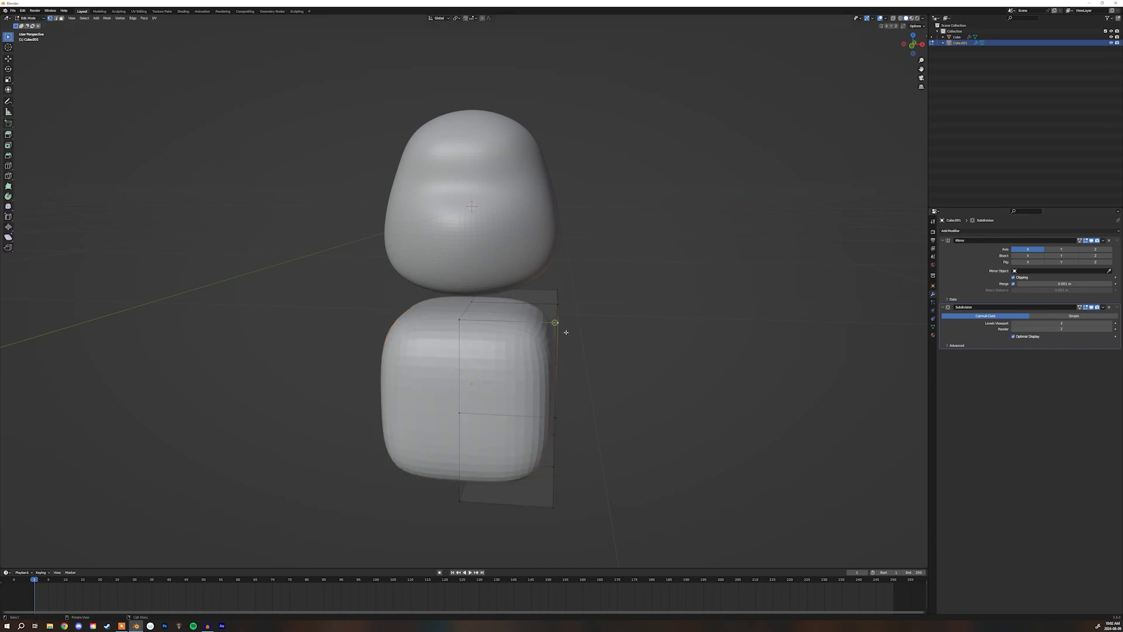
pyautogui.moveTo(566, 332); pyautogui.dragTo(569, 323, button='middle')
pyautogui.press('g')
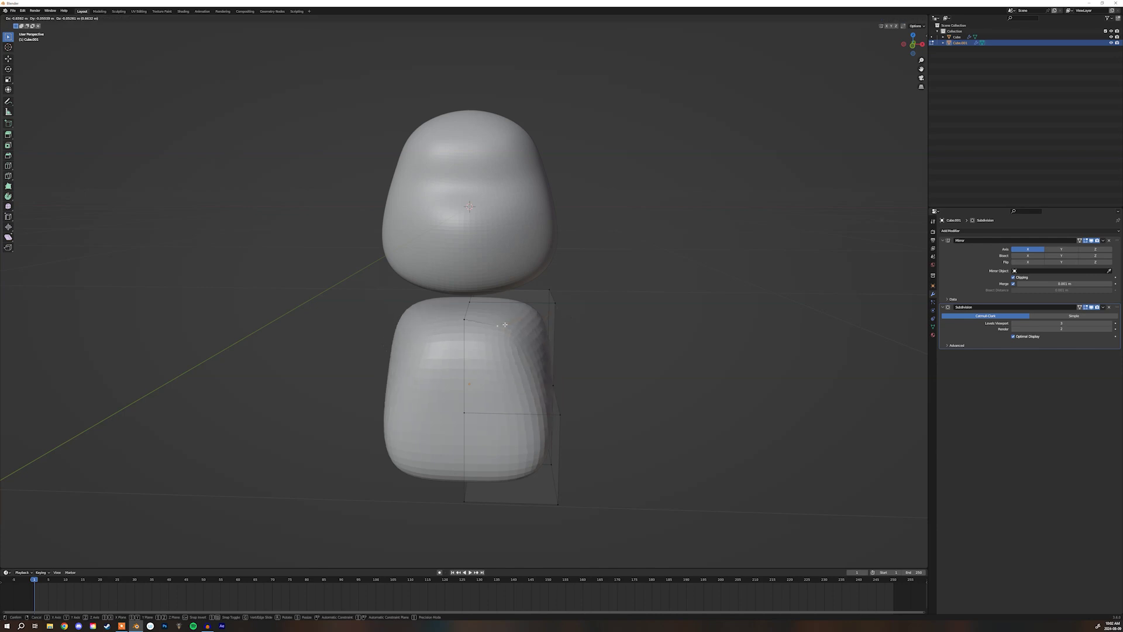
pyautogui.click(497, 326)
pyautogui.click(562, 303)
pyautogui.press('g')
pyautogui.click(520, 308)
# - Pull the body's top rear and top front vertices inward along its depth to taper the upper end
pyautogui.moveTo(556, 308)
pyautogui.mouseDown(button='middle')
pyautogui.moveTo(634, 316)
pyautogui.moveTo(574, 312)
pyautogui.mouseUp(button='middle')
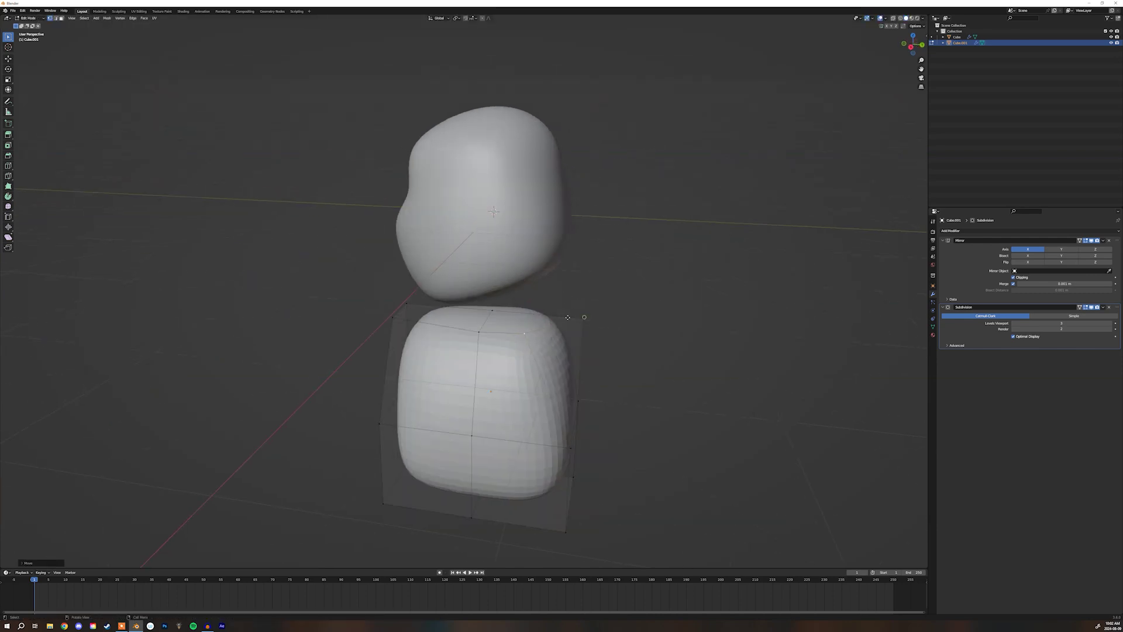
pyautogui.click(584, 317)
pyautogui.press('g')
pyautogui.click(557, 317)
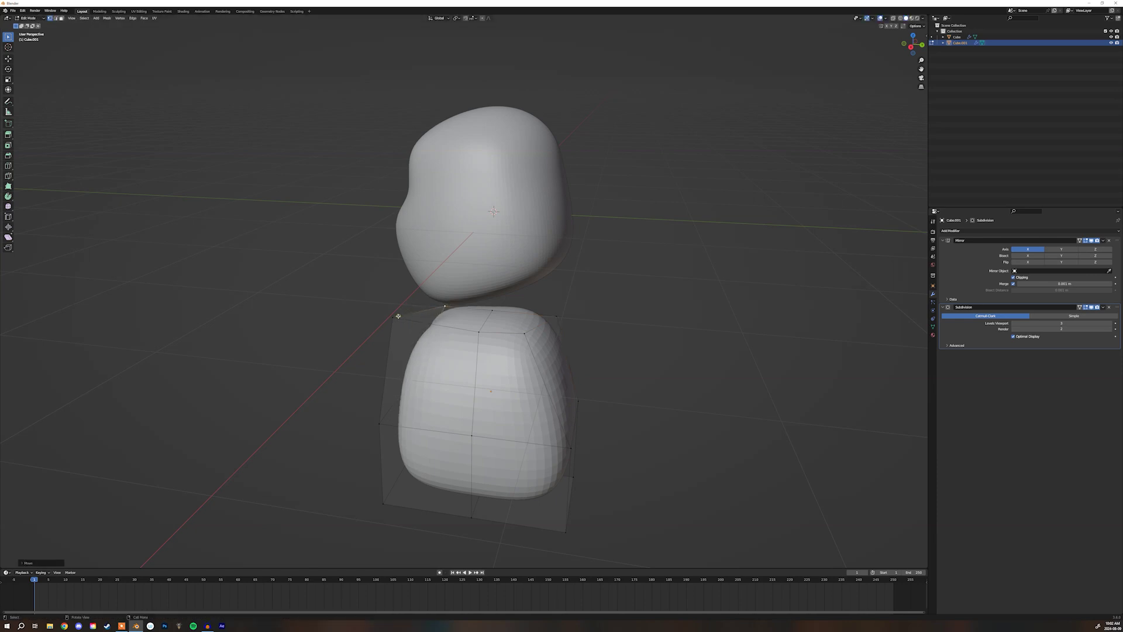
# - Scale the body to about 0.58 along Y and move it up along Z to meet the head
pyautogui.moveTo(433, 320); pyautogui.dragTo(452, 322, button='middle')
pyautogui.press('Tab')
pyautogui.press('s')
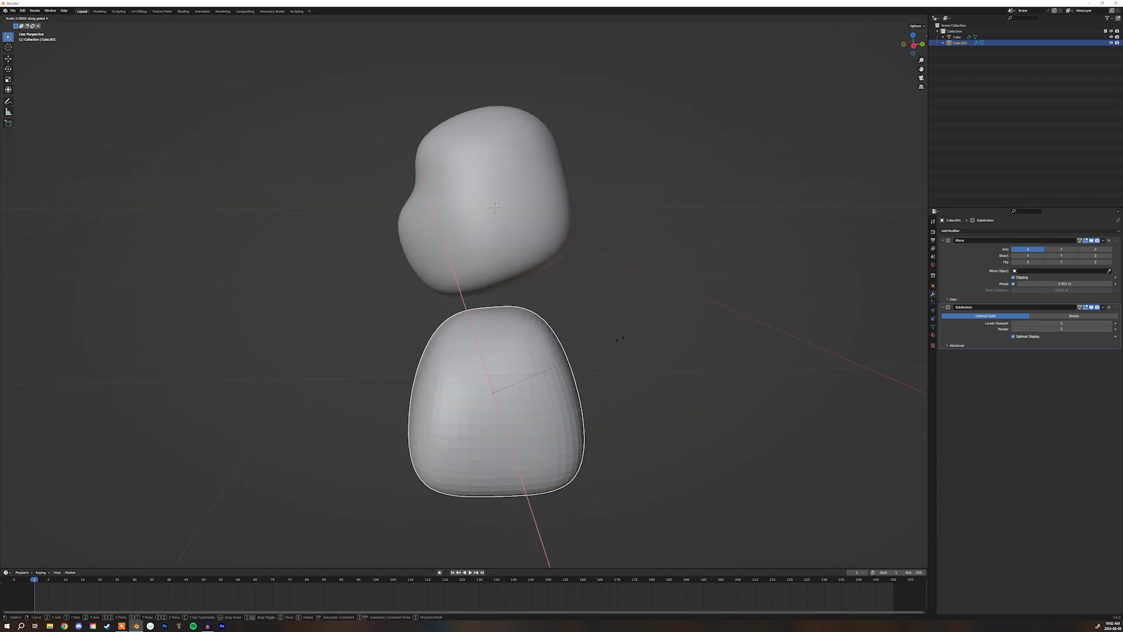
pyautogui.press('y')
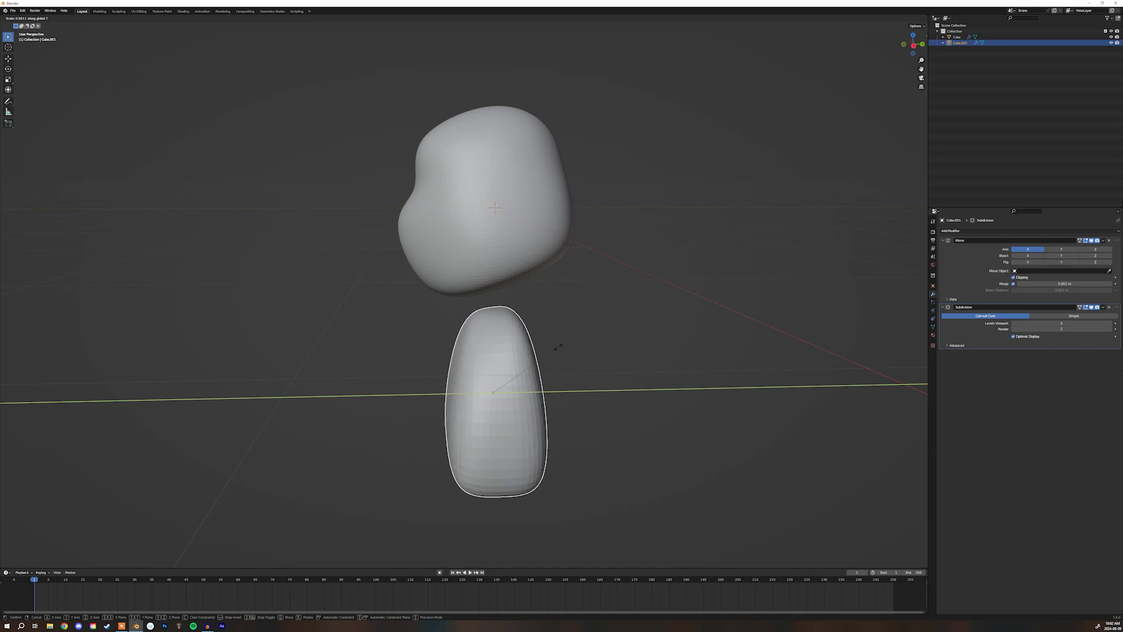
pyautogui.click(557, 348)
pyautogui.moveTo(557, 348); pyautogui.dragTo(602, 371, button='middle')
pyautogui.press('g')
pyautogui.press('z')
pyautogui.click(530, 329)
# - Move the body's mid-height outer vertices inward along X, and pull the front one farther toward the centre
pyautogui.press('Tab')
pyautogui.press('g')
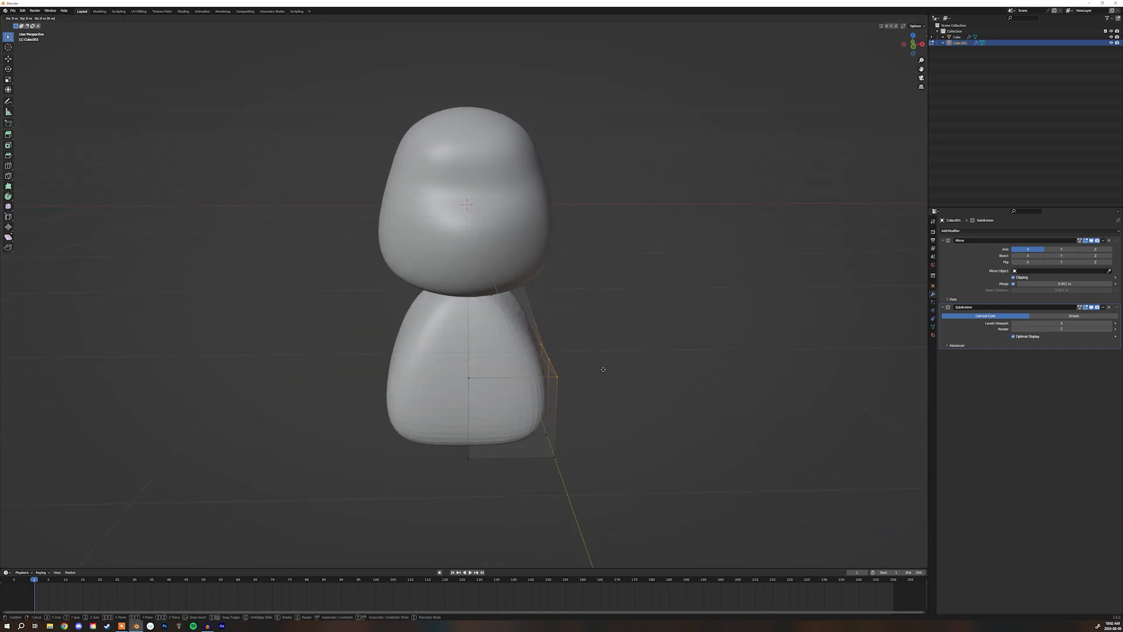
pyautogui.press('x')
pyautogui.click(576, 369)
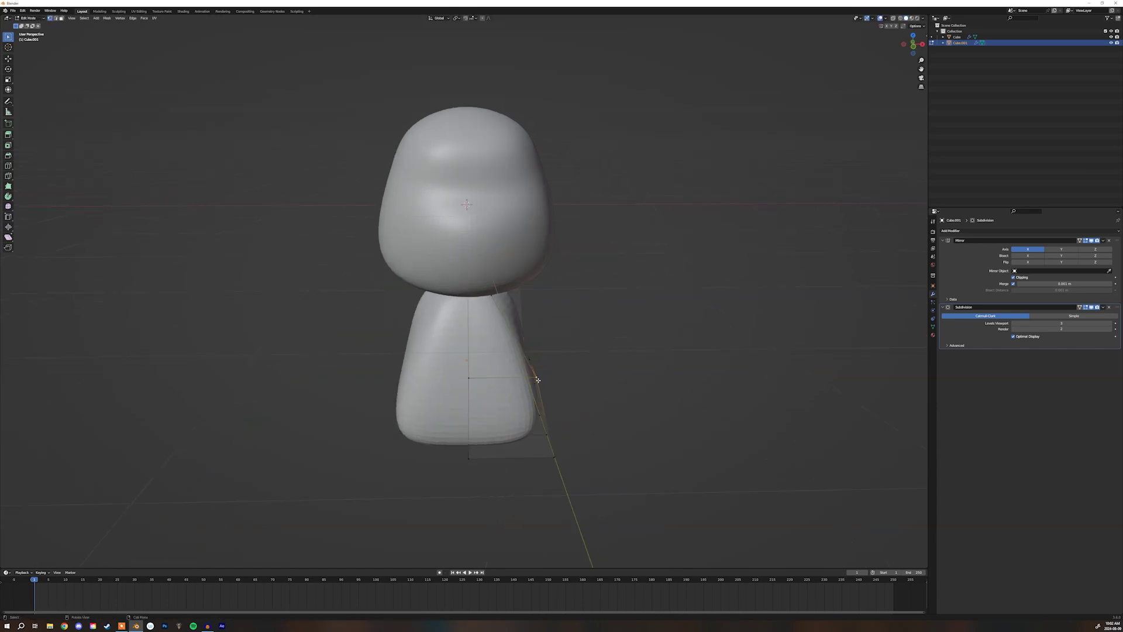
pyautogui.press('g')
pyautogui.click(517, 376)
# - Reposition the body's mid-height side outer vertex to refine the waist contour
pyautogui.moveTo(617, 345); pyautogui.dragTo(555, 368, button='middle')
pyautogui.press('g')
pyautogui.click(564, 363)
pyautogui.press('g')
pyautogui.click(553, 361)
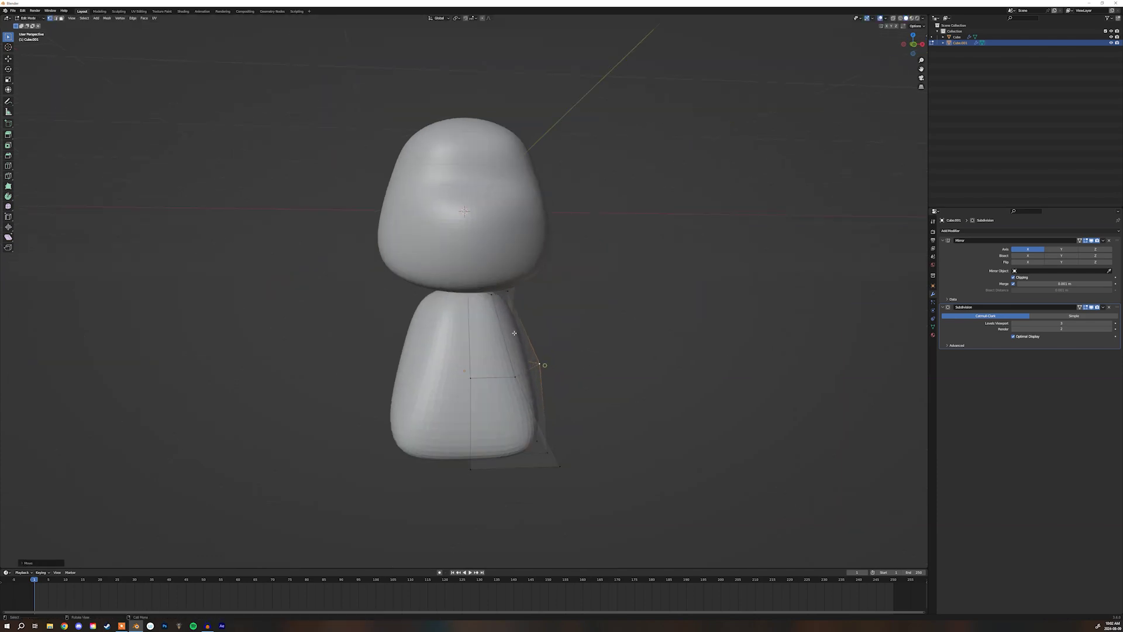
# - Lower the body's top front and top side outer vertices to slope the shoulders
pyautogui.press('g')
pyautogui.click(513, 298)
pyautogui.press('g')
pyautogui.click(511, 299)
# - Lower the body's top rear outer vertex and top front seam vertex
pyautogui.moveTo(511, 299); pyautogui.dragTo(468, 292, button='middle')
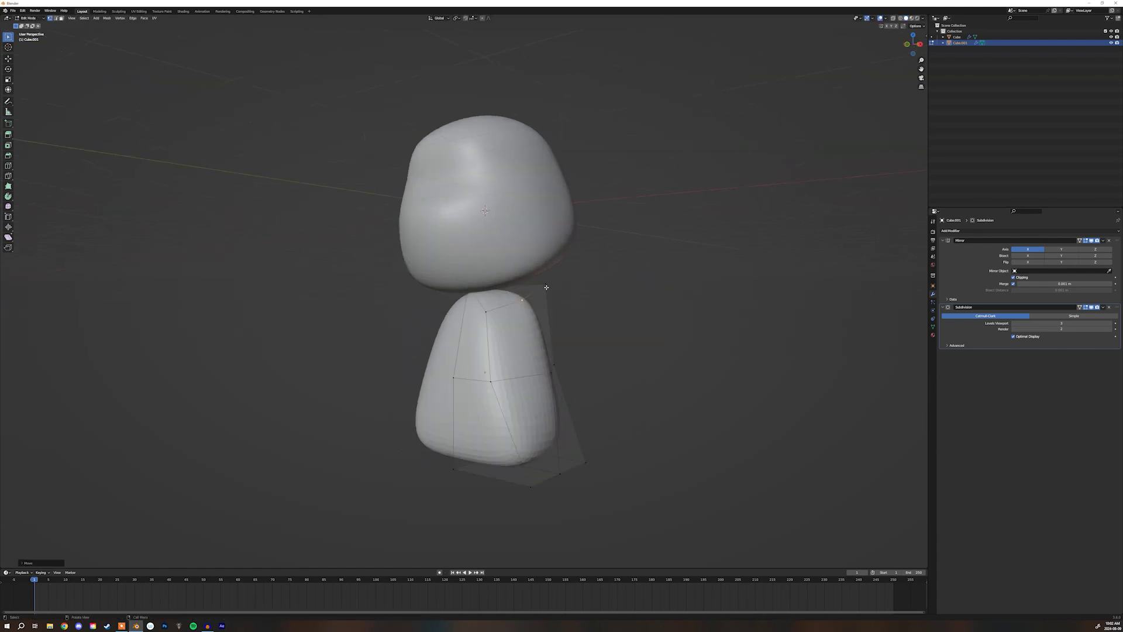
pyautogui.press('g')
pyautogui.click(468, 292)
pyautogui.press('g')
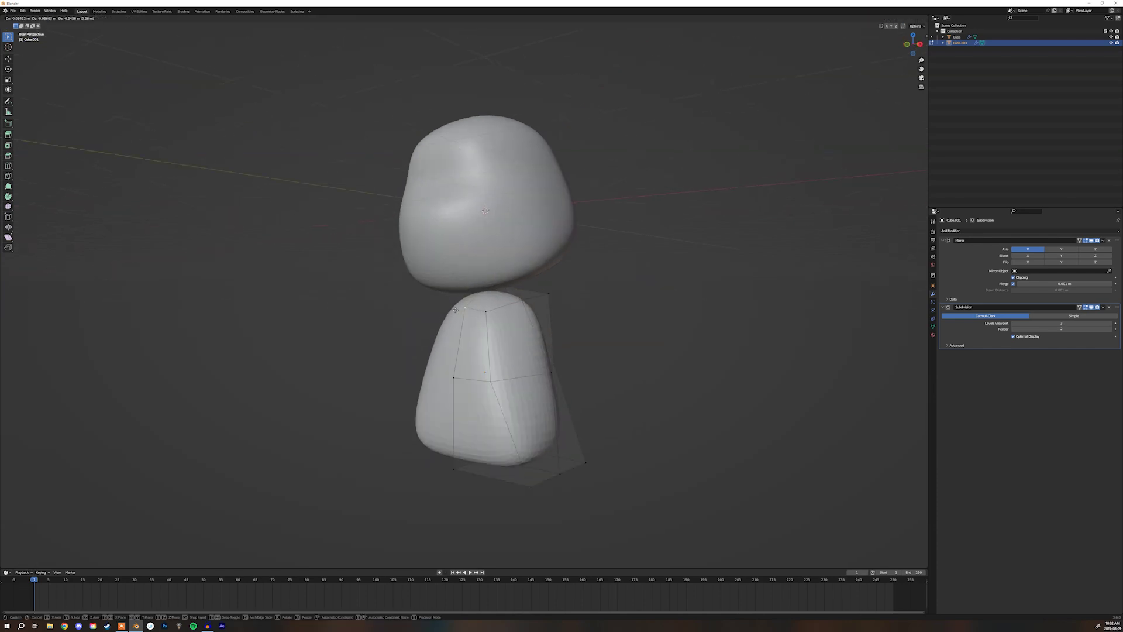
# - Shift the body's top rear seam vertex backward and lower its top middle seam vertex
pyautogui.moveTo(455, 310); pyautogui.dragTo(527, 283, button='middle')
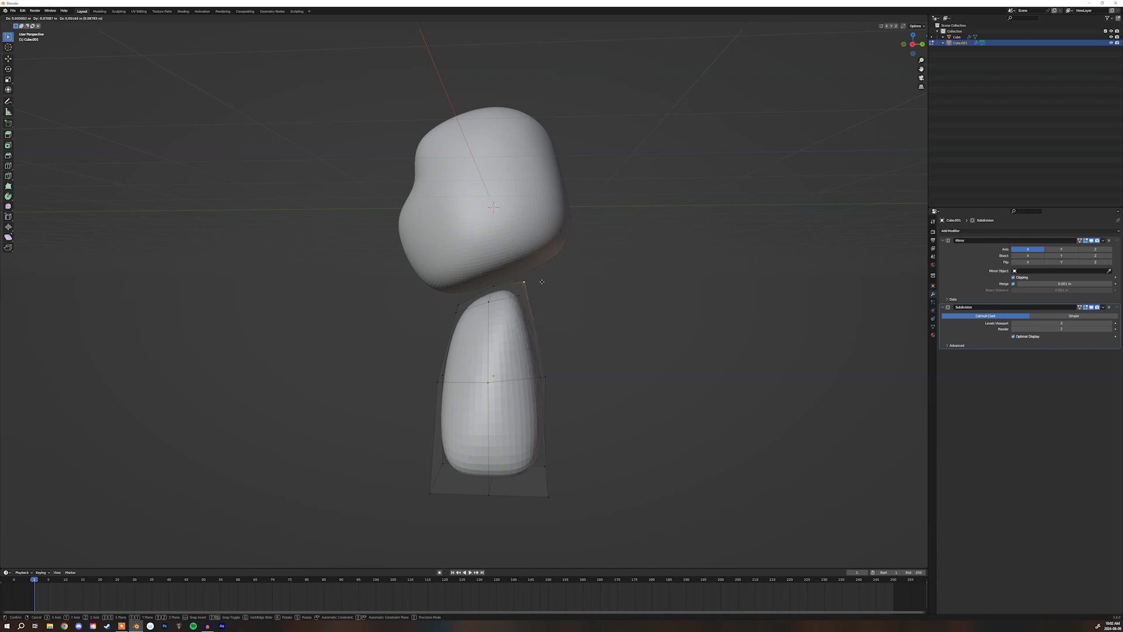
pyautogui.click(550, 278)
pyautogui.click(494, 287)
pyautogui.press('g')
pyautogui.click(494, 313)
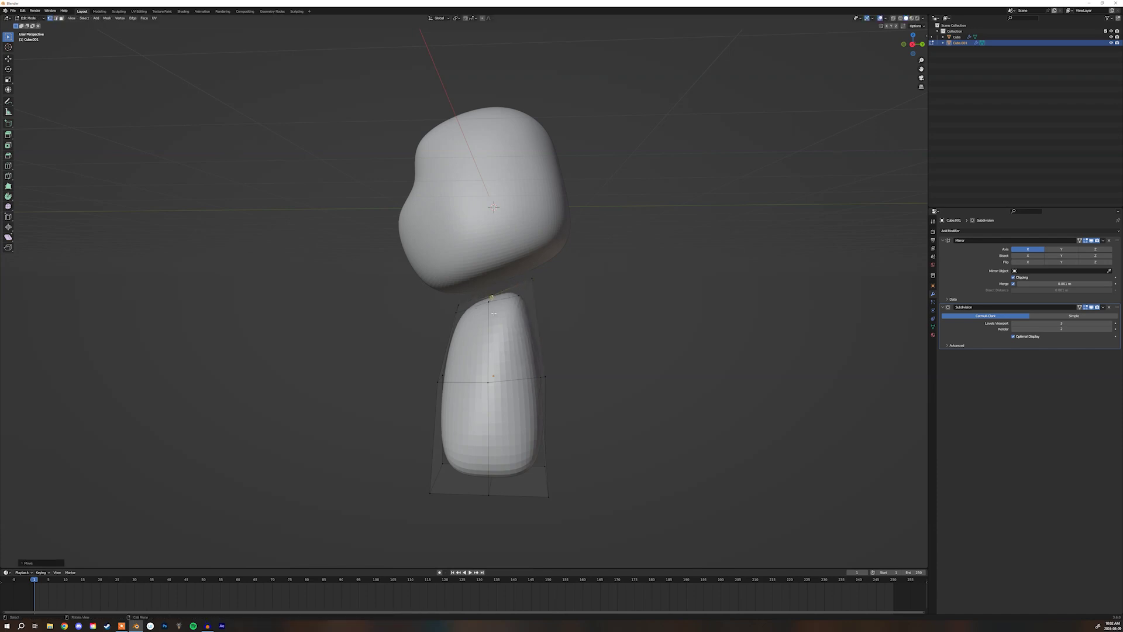
# - Lower the body's top front seam vertex to soften the neckline
pyautogui.moveTo(494, 313); pyautogui.dragTo(461, 304, button='middle')
pyautogui.click(470, 304)
pyautogui.press('g')
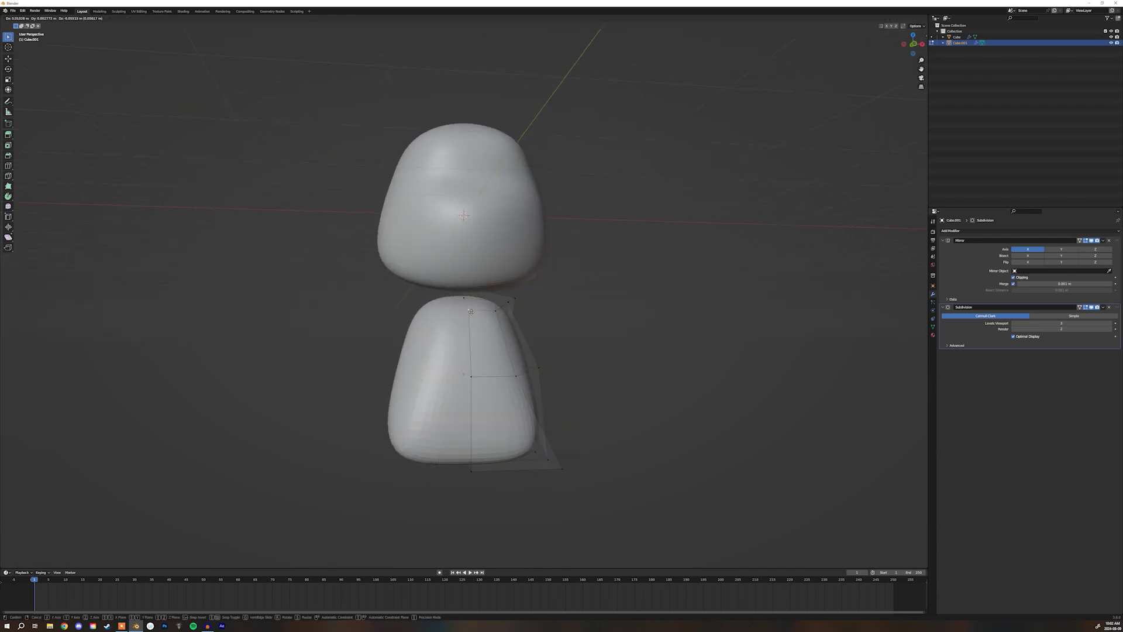
pyautogui.click(472, 323)
# - Lower the rear seam edge on the body's underside along the Z axis to round the base
pyautogui.moveTo(468, 521); pyautogui.dragTo(468, 451, button='middle')
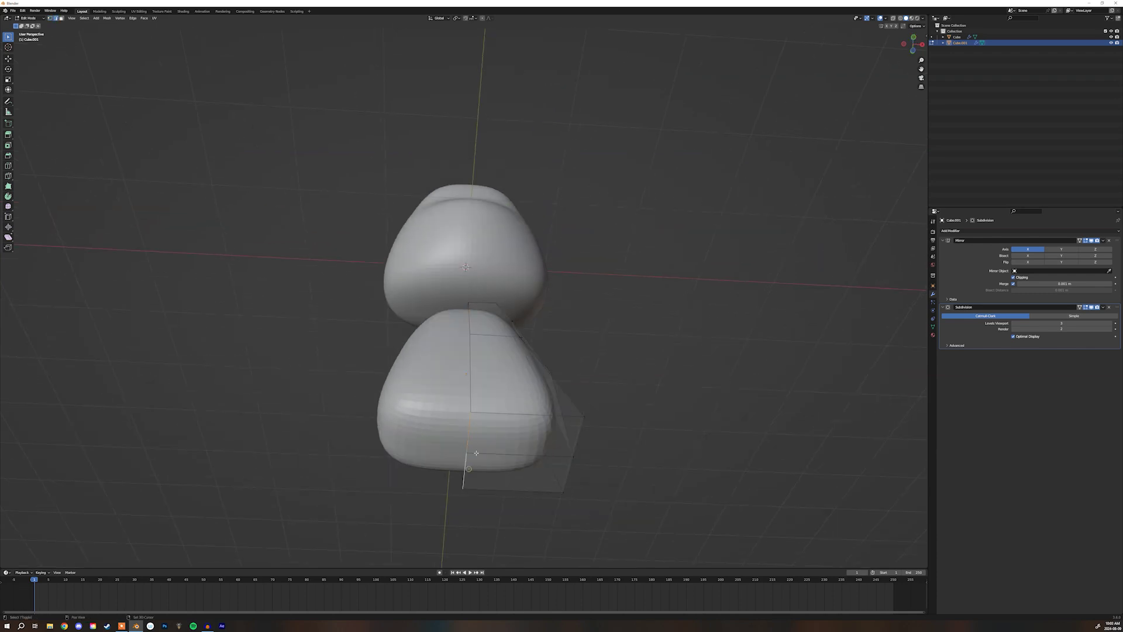
pyautogui.moveTo(476, 453); pyautogui.dragTo(472, 462, button='middle')
pyautogui.press('g')
pyautogui.press('z')
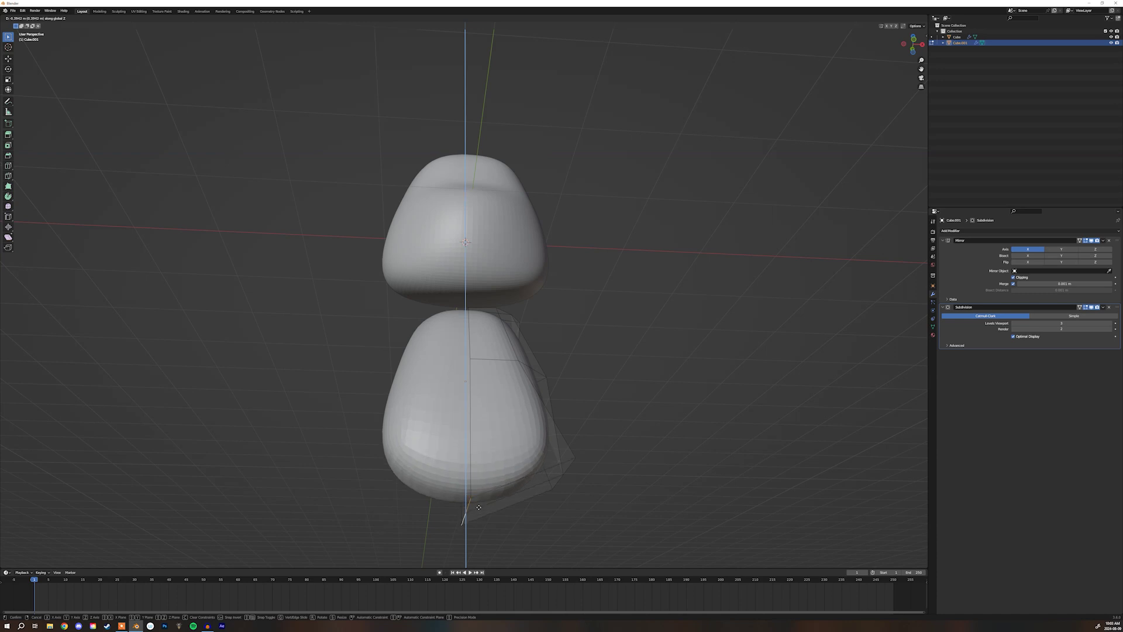
pyautogui.click(478, 507)
pyautogui.moveTo(475, 477)
pyautogui.mouseDown(button='middle')
pyautogui.moveTo(476, 510)
pyautogui.moveTo(546, 480)
pyautogui.moveTo(489, 471)
pyautogui.mouseUp(button='middle')
pyautogui.press('Tab')
pyautogui.press('Tab')
# - Move the body's mid-height rear seam vertex backward and up to bulge the upper back
pyautogui.moveTo(434, 438); pyautogui.dragTo(558, 372, button='middle')
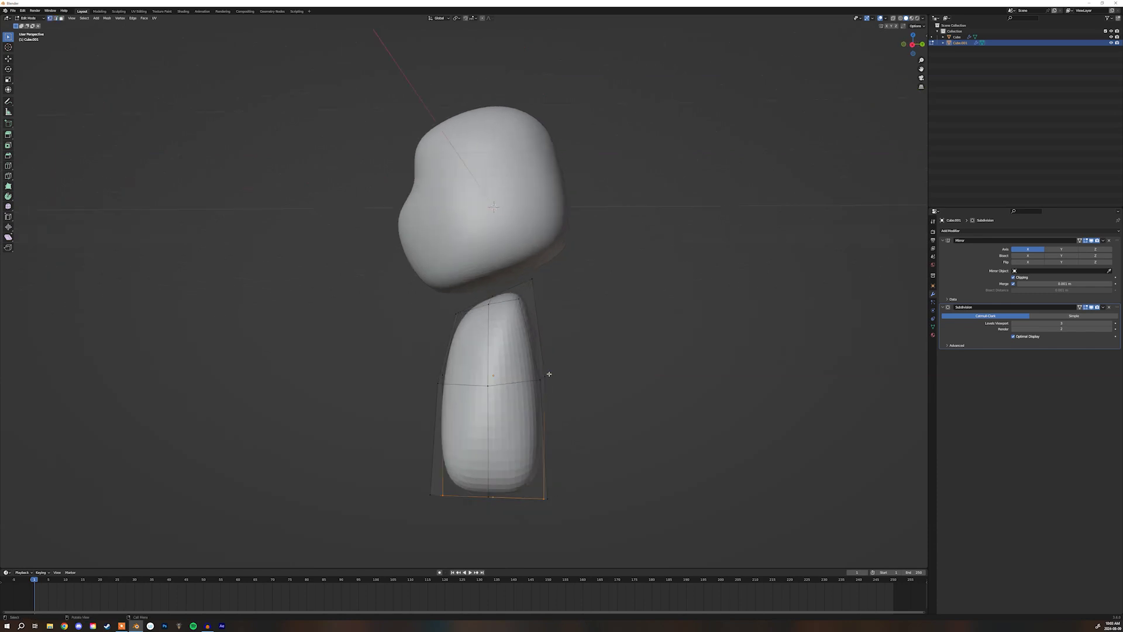
pyautogui.press('g')
pyautogui.click(571, 353)
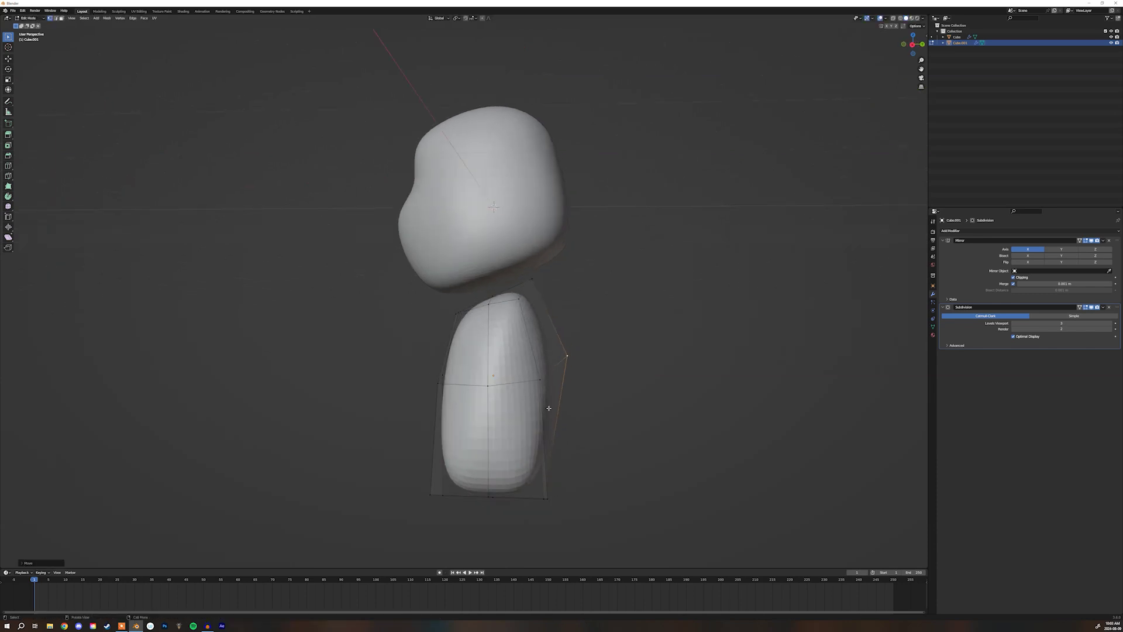
# - Add a centred horizontal loop cut around the lower half of the body and reposition its rear vertex
pyautogui.hotkey('ctrl', 'r')
pyautogui.click(544, 429)
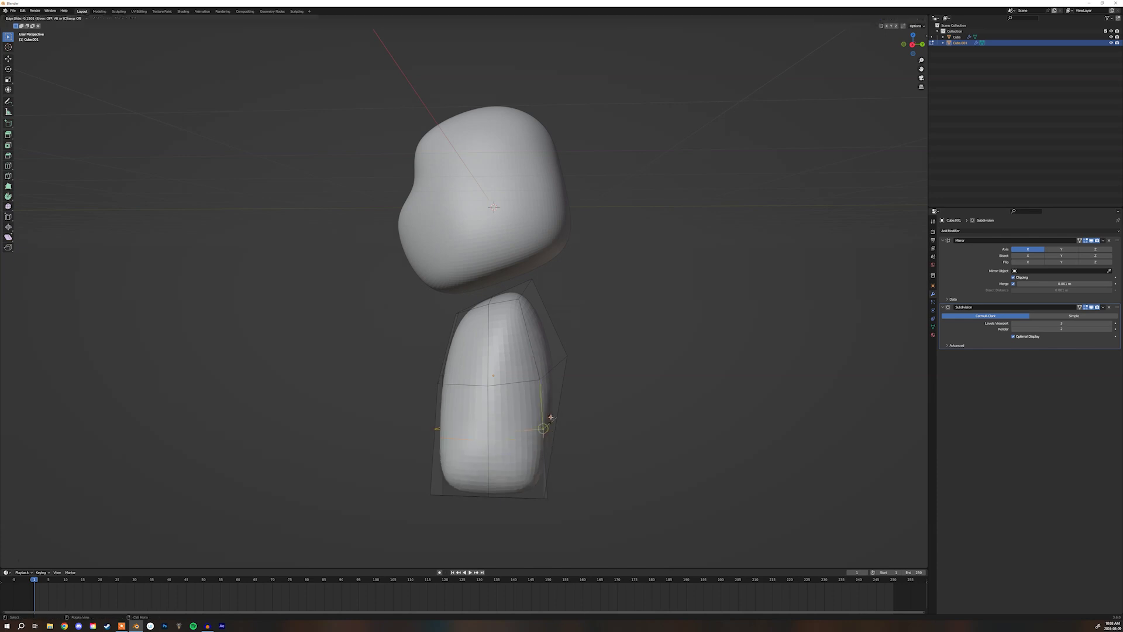
pyautogui.rightClick(550, 420)
pyautogui.press('1')
pyautogui.press('g')
pyautogui.click(544, 427)
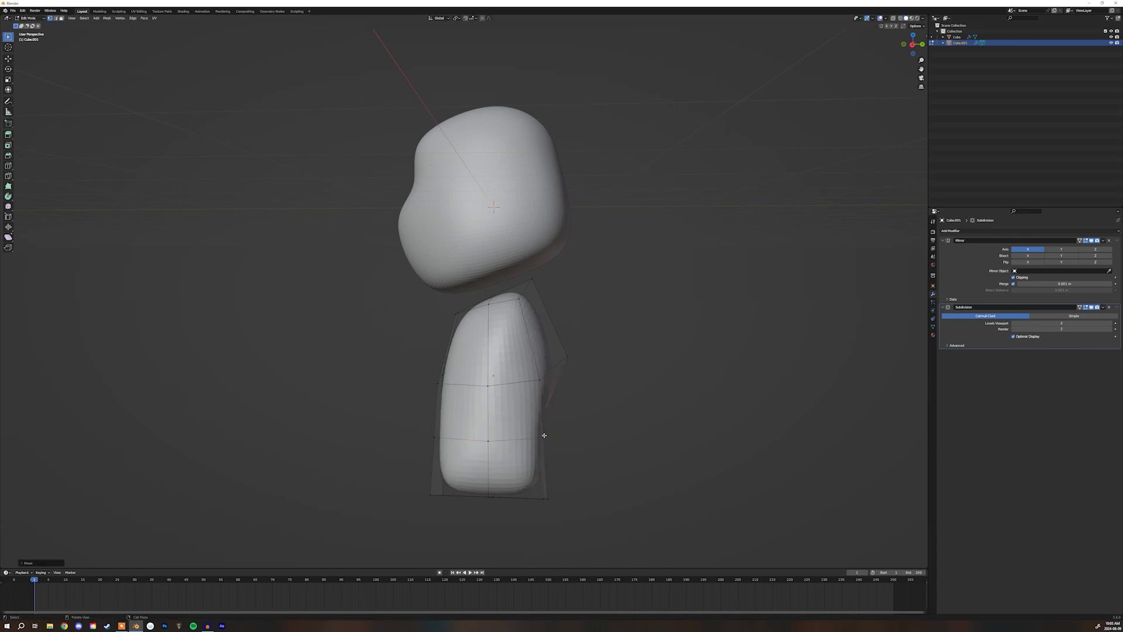
# - Pull the lower loop's rear vertices inward and shift its front outer vertex to shape the side profile
pyautogui.click(544, 437)
pyautogui.press('g')
pyautogui.click(512, 433)
pyautogui.press('g')
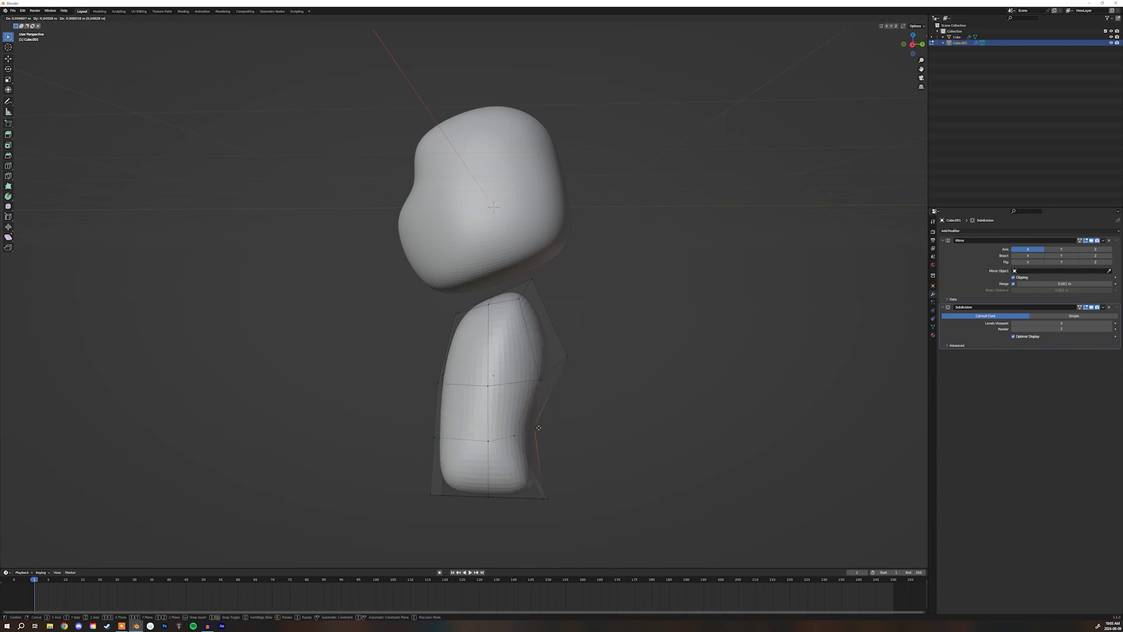
pyautogui.click(476, 440)
pyautogui.press('g')
pyautogui.click(452, 434)
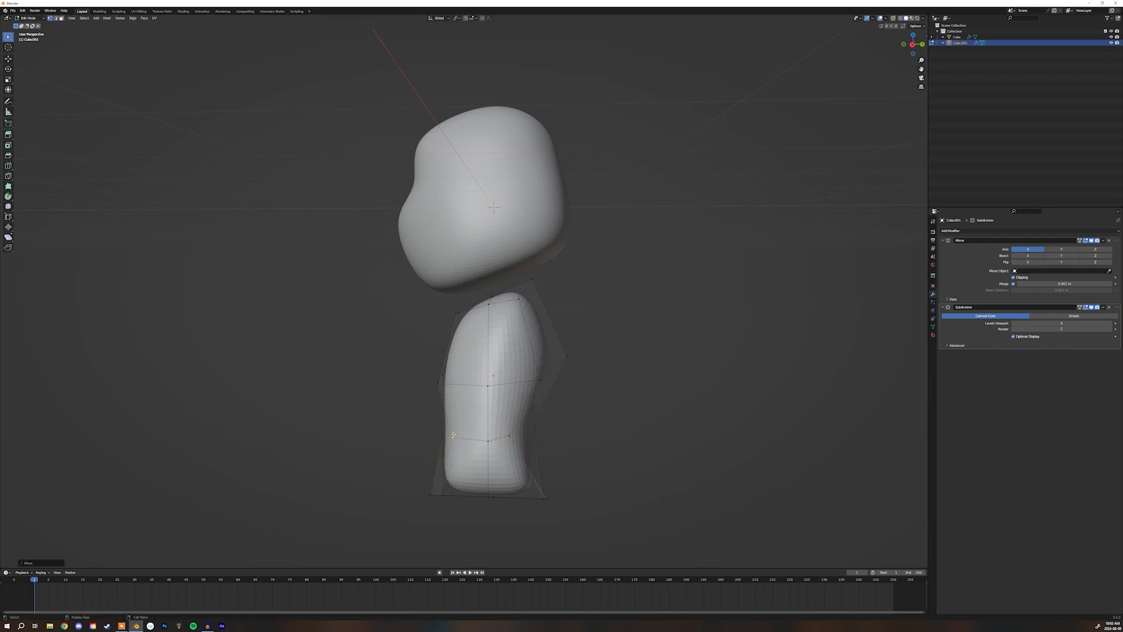
# - Reposition the body's mid-height front vertex and move its top front outer vertex forward
pyautogui.moveTo(440, 385); pyautogui.dragTo(411, 383, button='middle')
pyautogui.press('g')
pyautogui.click(406, 381)
pyautogui.click(459, 313)
pyautogui.press('g')
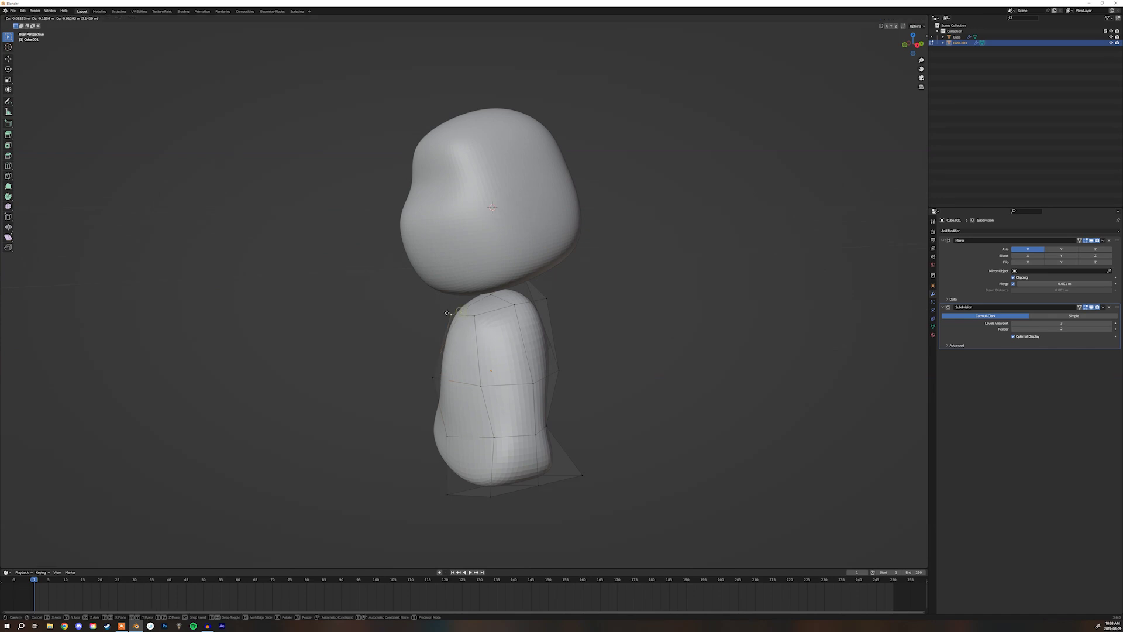
pyautogui.click(446, 313)
# - Move the body's outer side vertices inward to narrow the silhouette between waist and hips
pyautogui.moveTo(506, 323); pyautogui.dragTo(540, 364, button='middle')
pyautogui.press('g')
pyautogui.click(522, 365)
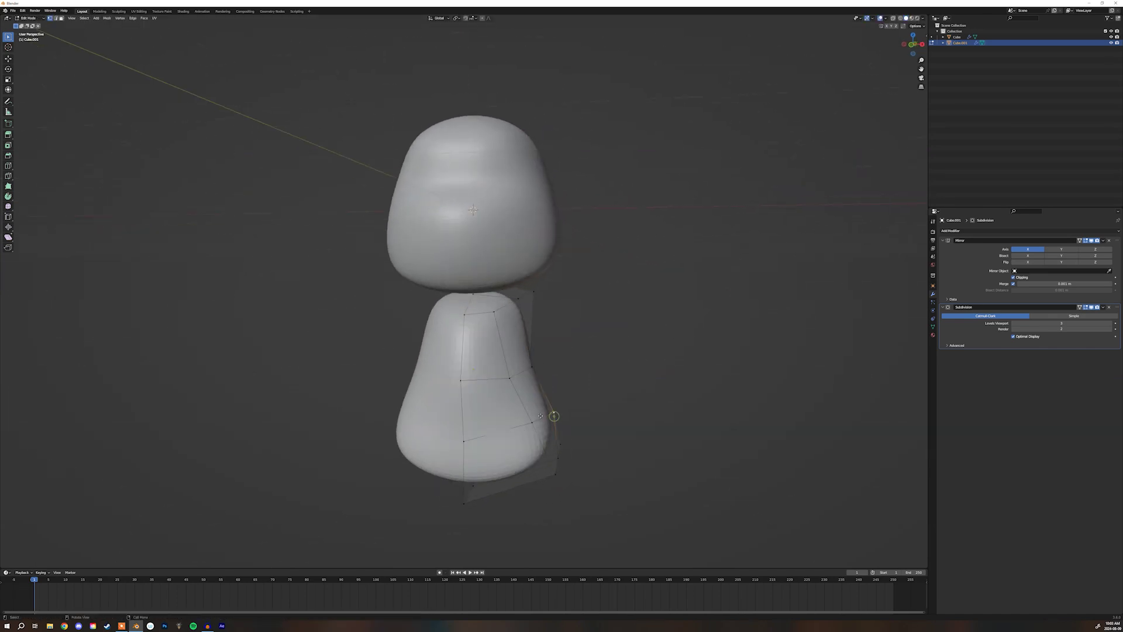
pyautogui.click(536, 368)
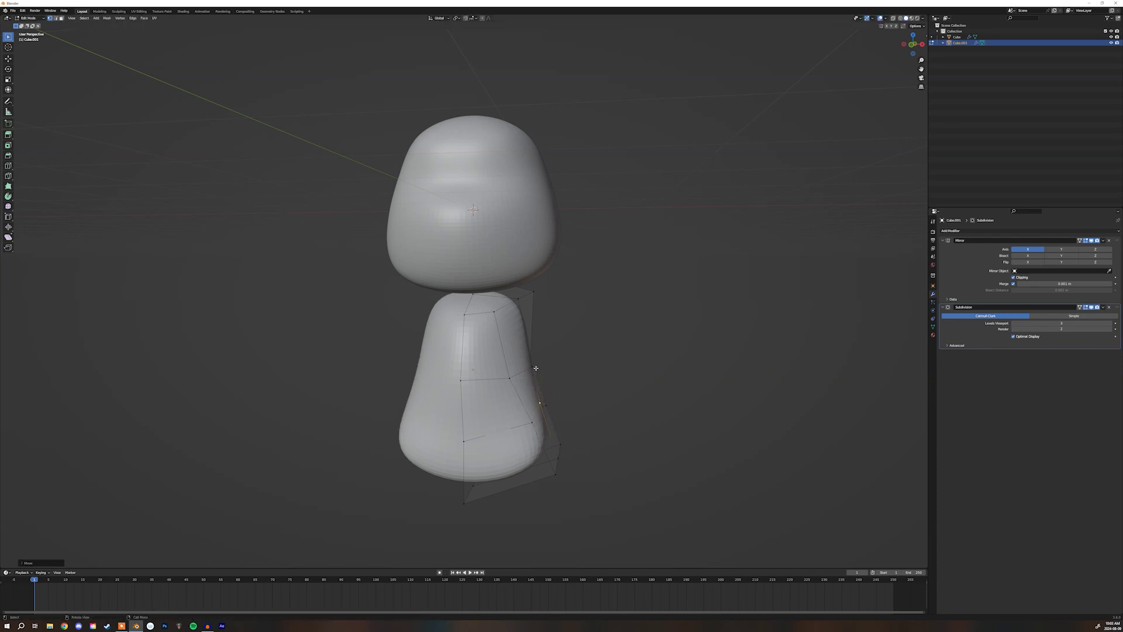
pyautogui.press('Tab')
pyautogui.moveTo(526, 369)
pyautogui.mouseDown(button='middle')
pyautogui.moveTo(612, 345)
pyautogui.moveTo(616, 310)
pyautogui.moveTo(520, 368)
pyautogui.moveTo(521, 388)
pyautogui.mouseUp(button='middle')
pyautogui.press('Tab')
# - Pull the lower loop's outer vertex and the body's bottom outer vertex inward to slim the hips
pyautogui.press('g')
pyautogui.press('g')
pyautogui.click(510, 355)
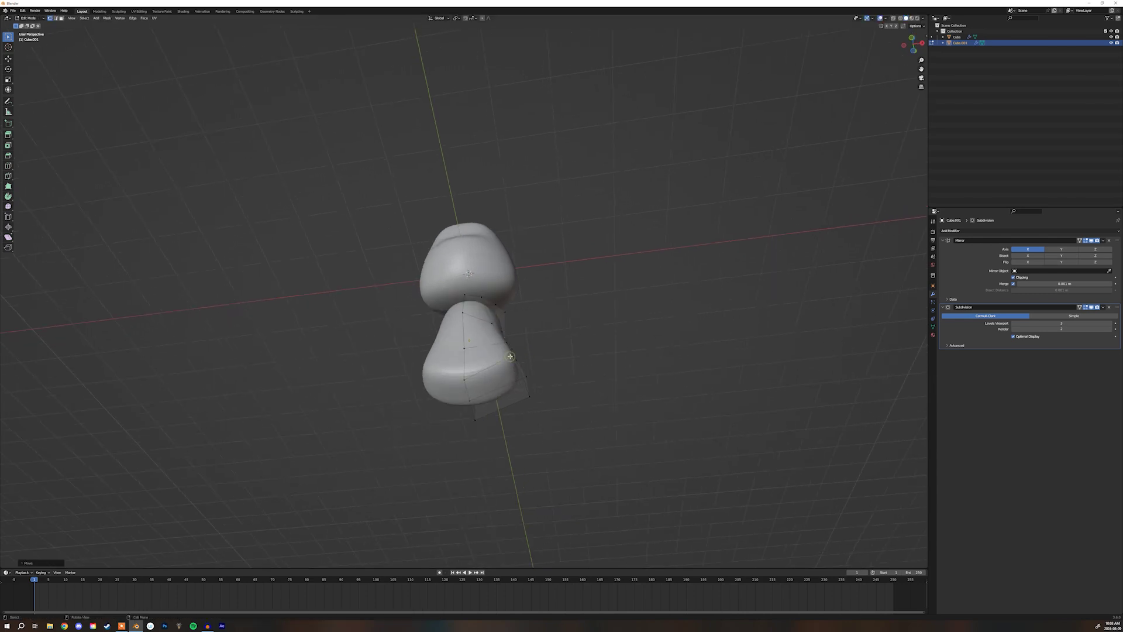
pyautogui.press('g')
pyautogui.click(499, 358)
pyautogui.press('g')
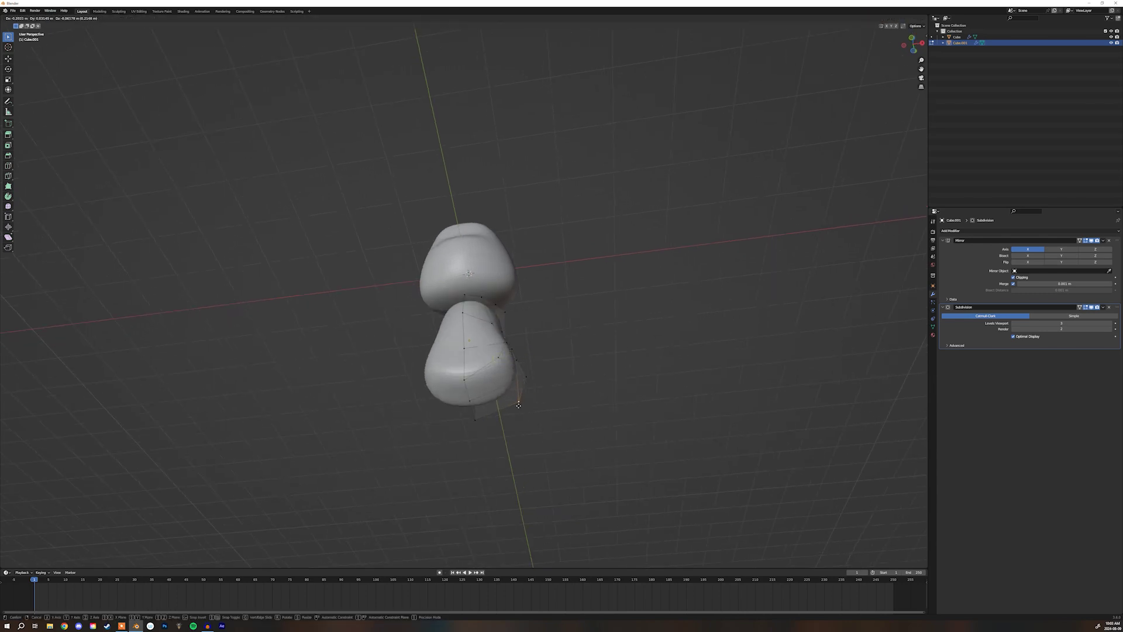
pyautogui.click(518, 405)
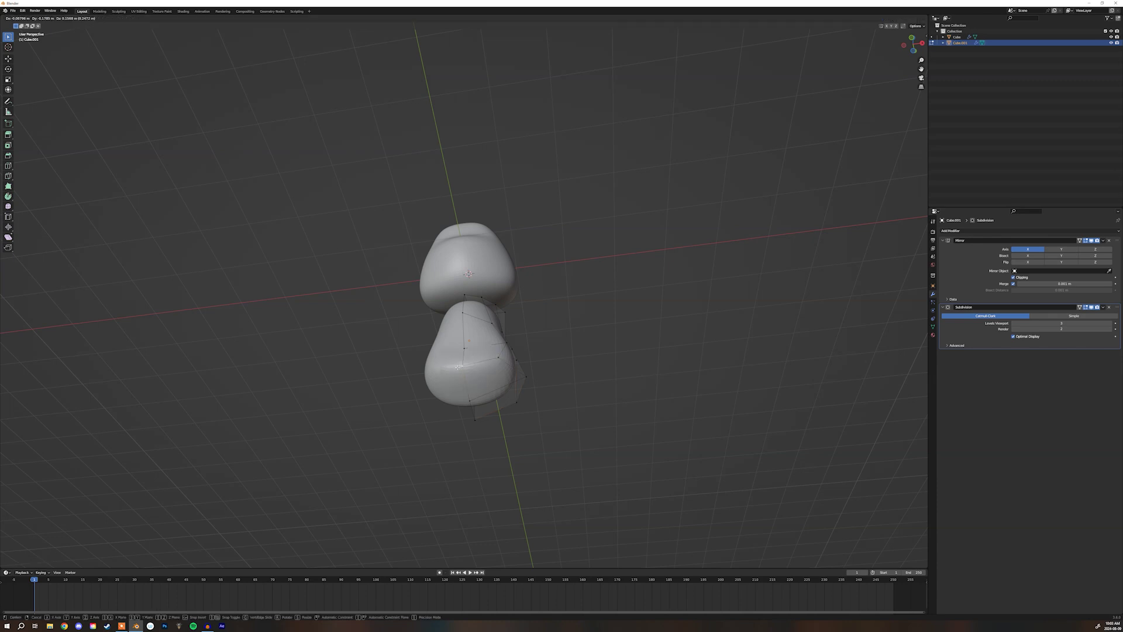
# - Move the mid-height front seam vertex backward and raise the lower loop's front seam vertex to shape the belly
pyautogui.moveTo(462, 379); pyautogui.dragTo(445, 372, button='middle')
pyautogui.press('g')
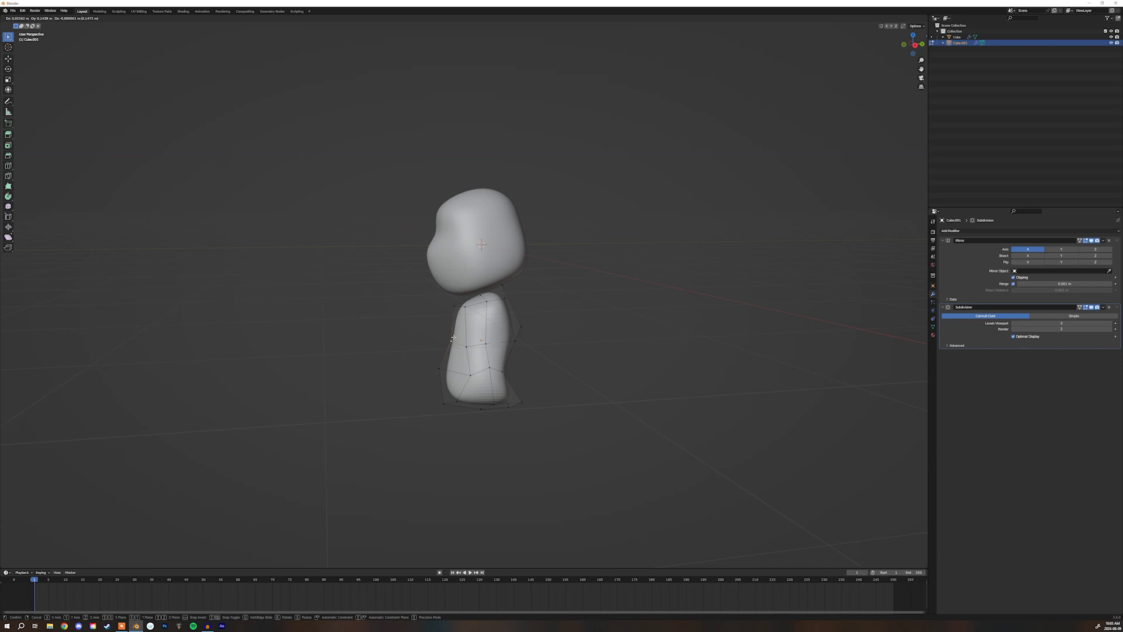
pyautogui.click(453, 337)
pyautogui.moveTo(453, 338); pyautogui.dragTo(440, 328, button='middle')
pyautogui.click(437, 367)
pyautogui.press('g')
pyautogui.click(448, 366)
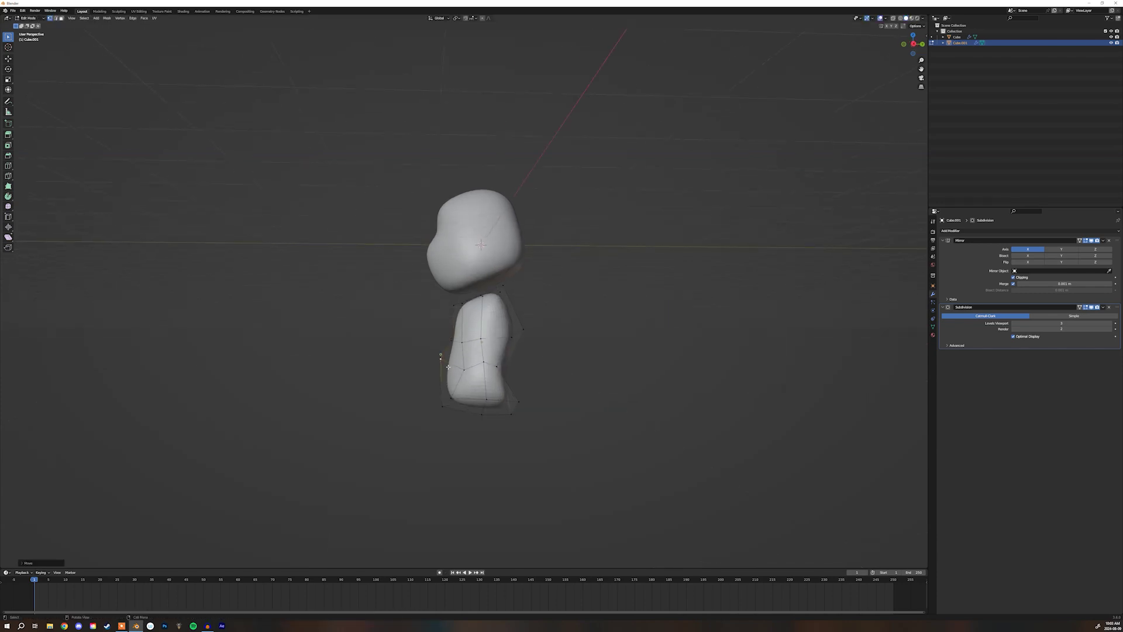
# - Shift the lower loop's side and rear vertices to refine the curve of the lower back
pyautogui.press('g')
pyautogui.click(475, 360)
pyautogui.click(500, 364)
pyautogui.press('g')
pyautogui.click(514, 364)
# - Reposition the body's bottom rear and bottom side outer vertices to even out the base
pyautogui.moveTo(546, 364); pyautogui.dragTo(532, 516, button='middle')
pyautogui.press('Tab')
pyautogui.scroll(3, 571, 368)
pyautogui.press('Tab')
pyautogui.click(533, 496)
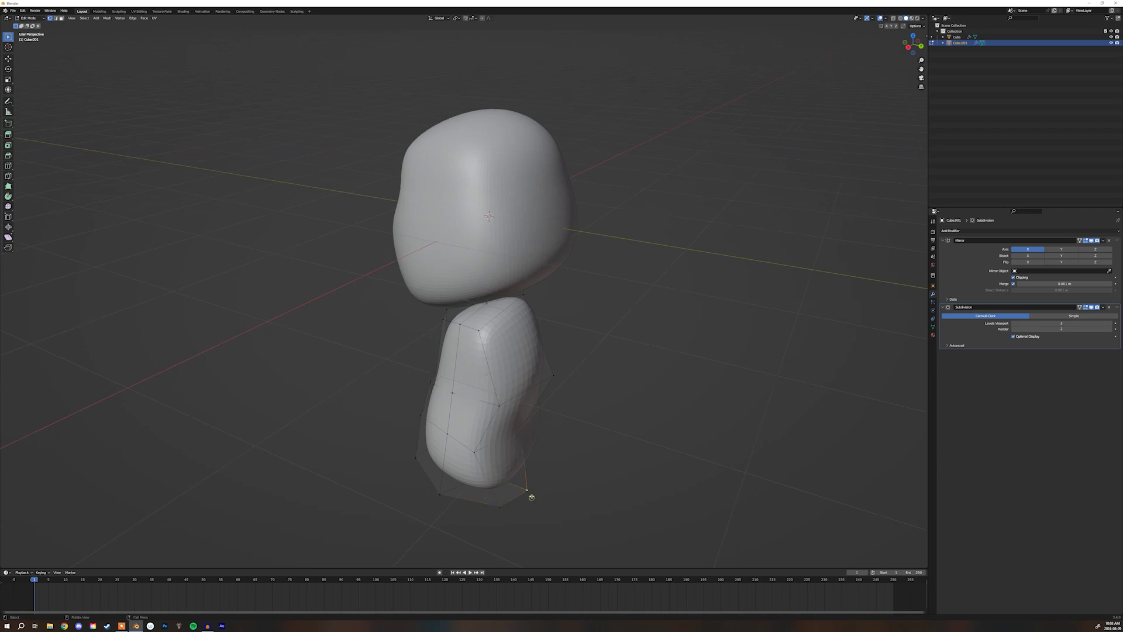
pyautogui.press('g')
pyautogui.click(491, 505)
pyautogui.press('Tab')
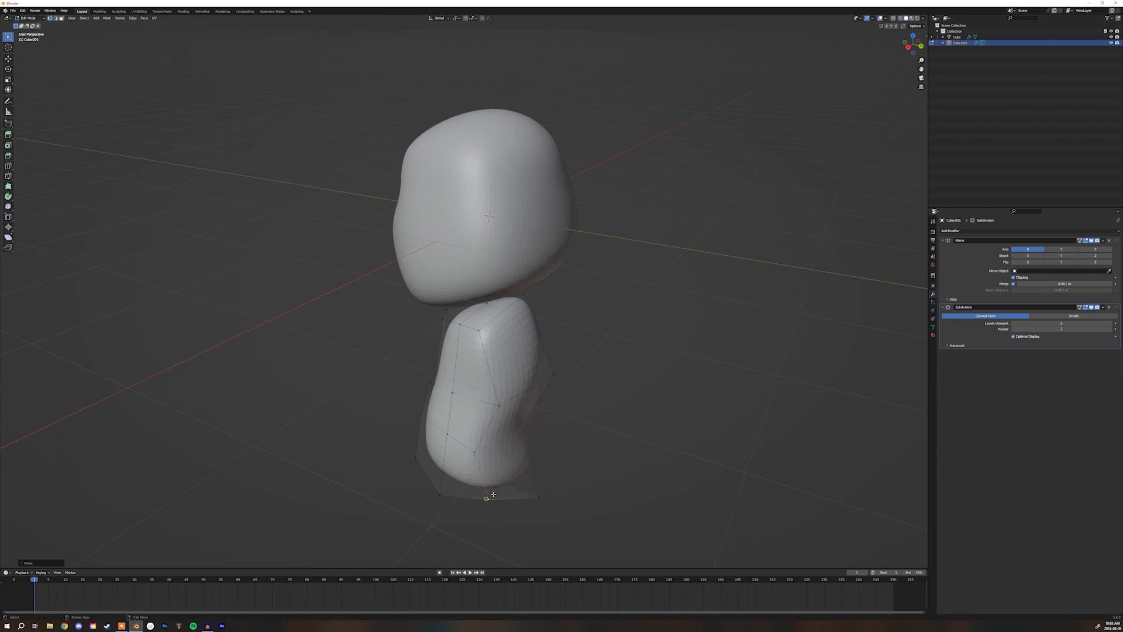
# - Try adding a vertical loop cut to the body, slid close to the mirror seam
pyautogui.moveTo(492, 505); pyautogui.dragTo(564, 435, button='middle')
pyautogui.scroll(3, 564, 435)
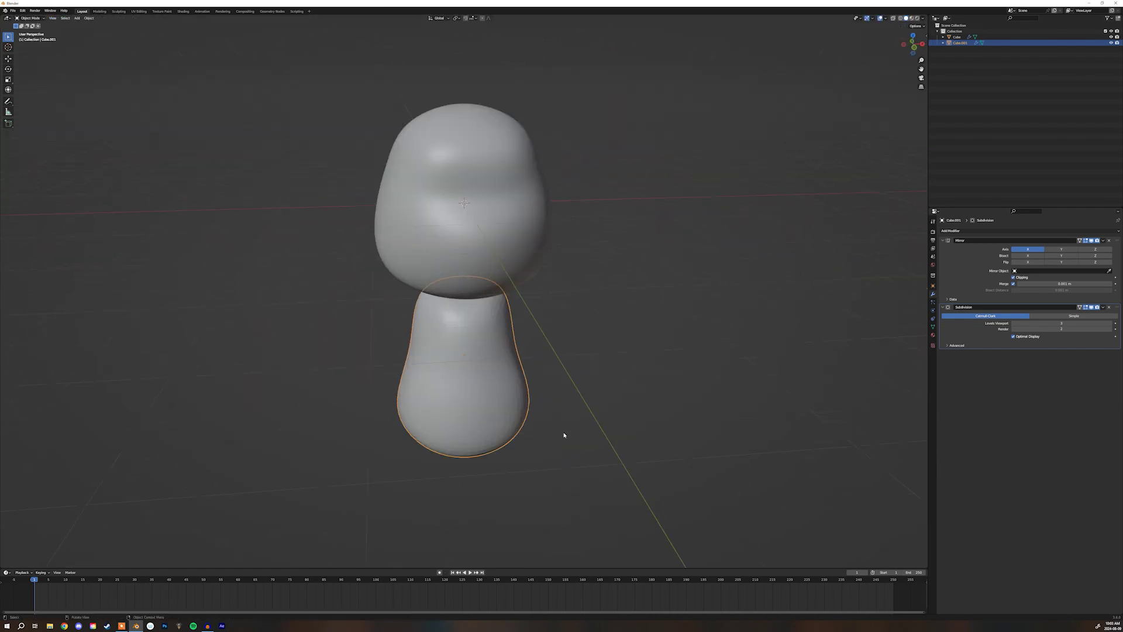
pyautogui.keyDown('shift'); pyautogui.moveTo(561, 383); pyautogui.dragTo(538, 350, button='middle'); pyautogui.keyUp('shift')
pyautogui.press('Tab')
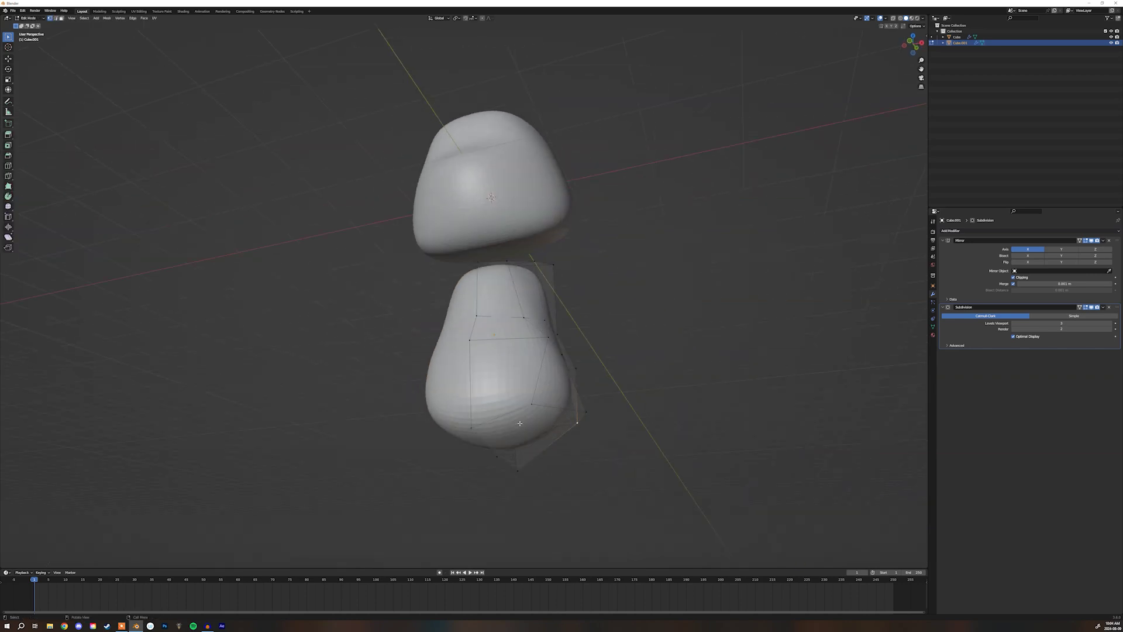
pyautogui.hotkey('ctrl', 'r')
pyautogui.click(500, 419)
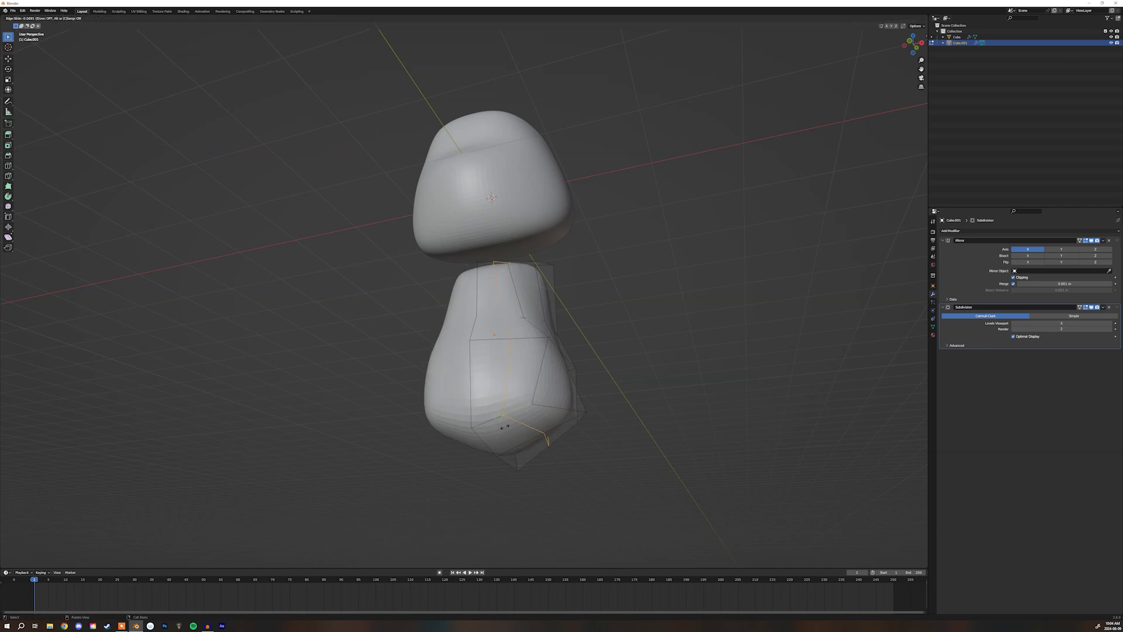
pyautogui.click(481, 440)
pyautogui.moveTo(482, 442); pyautogui.dragTo(532, 416, button='middle')
# - Try adding a second vertical loop cut slid toward the body's outer side
pyautogui.hotkey('ctrl', 'r')
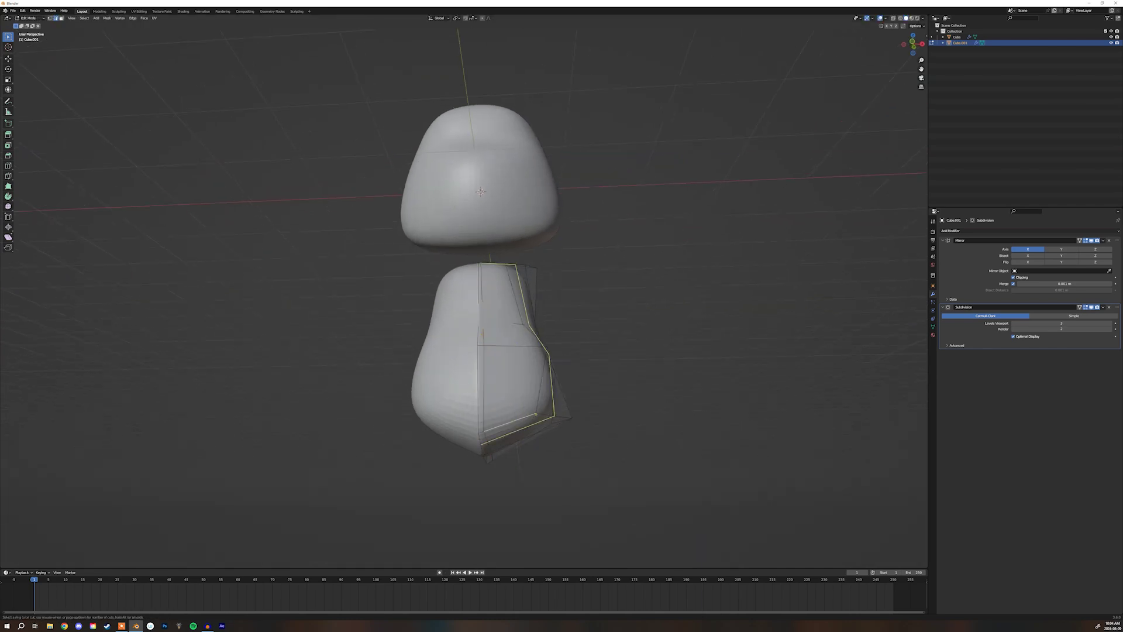
pyautogui.click(535, 415)
pyautogui.click(538, 414)
pyautogui.press('g')
pyautogui.press('g')
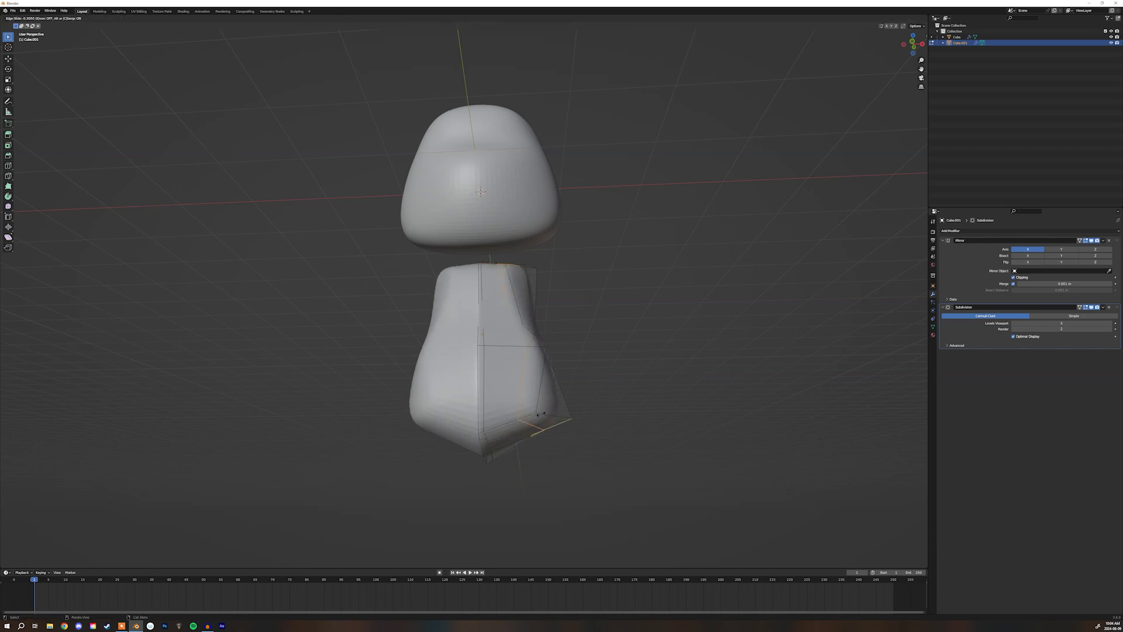
pyautogui.click(540, 415)
pyautogui.moveTo(539, 415)
pyautogui.mouseDown(button='middle')
pyautogui.moveTo(556, 405)
pyautogui.moveTo(554, 433)
pyautogui.moveTo(555, 409)
pyautogui.mouseUp(button='middle')
pyautogui.click(538, 423)
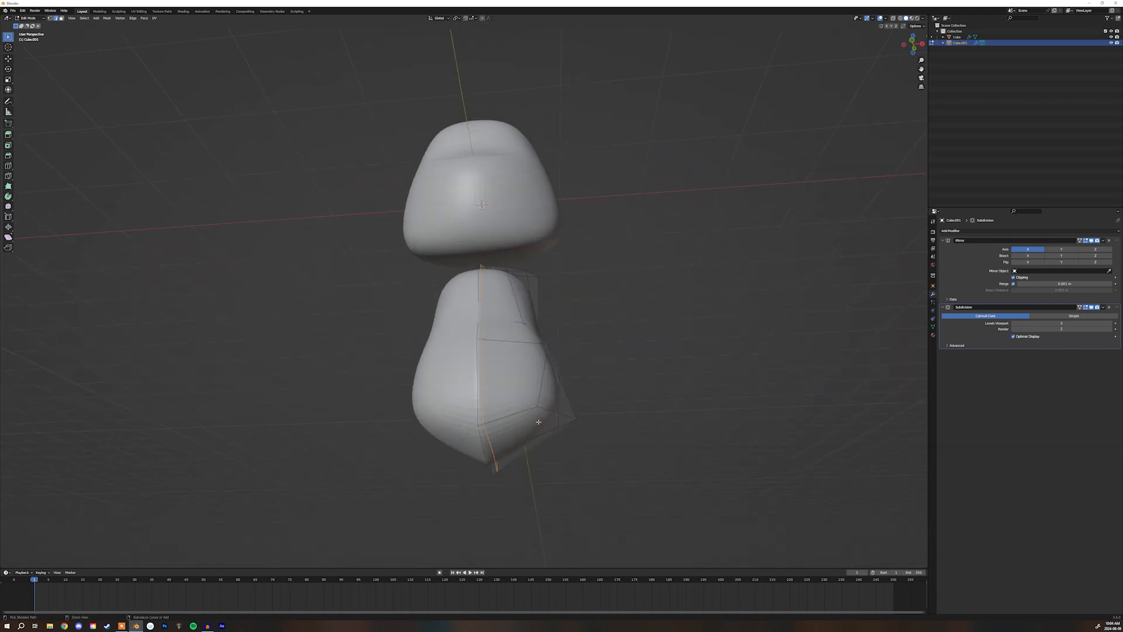
# - Add a vertical loop cut through the body half and slide it close to the mirror seam
pyautogui.hotkey('ctrl', 'r')
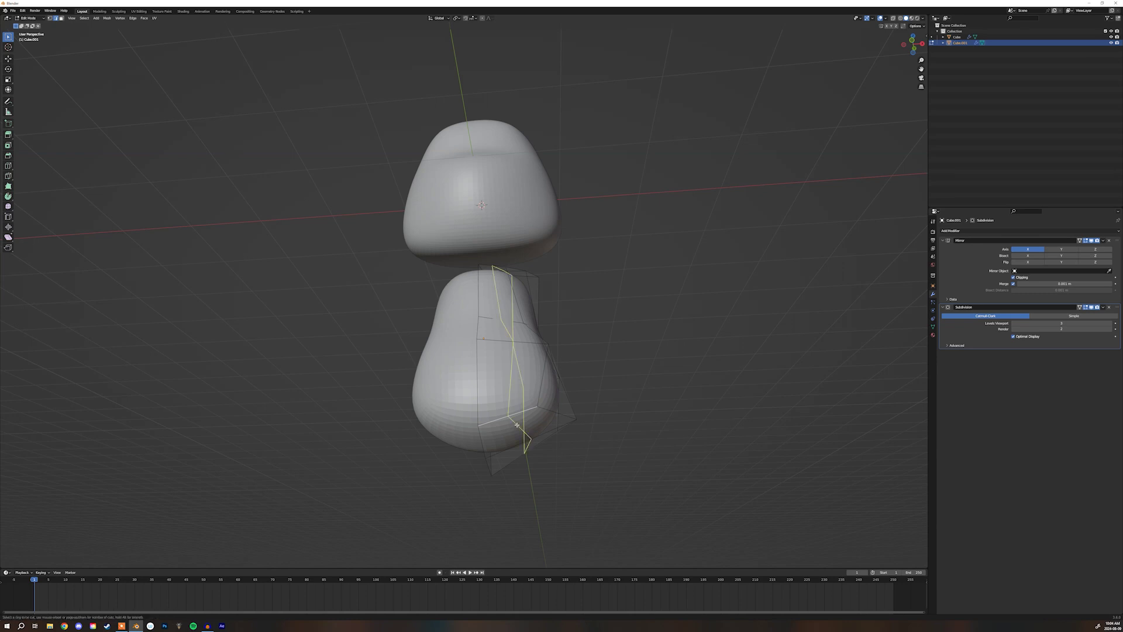
pyautogui.click(517, 424)
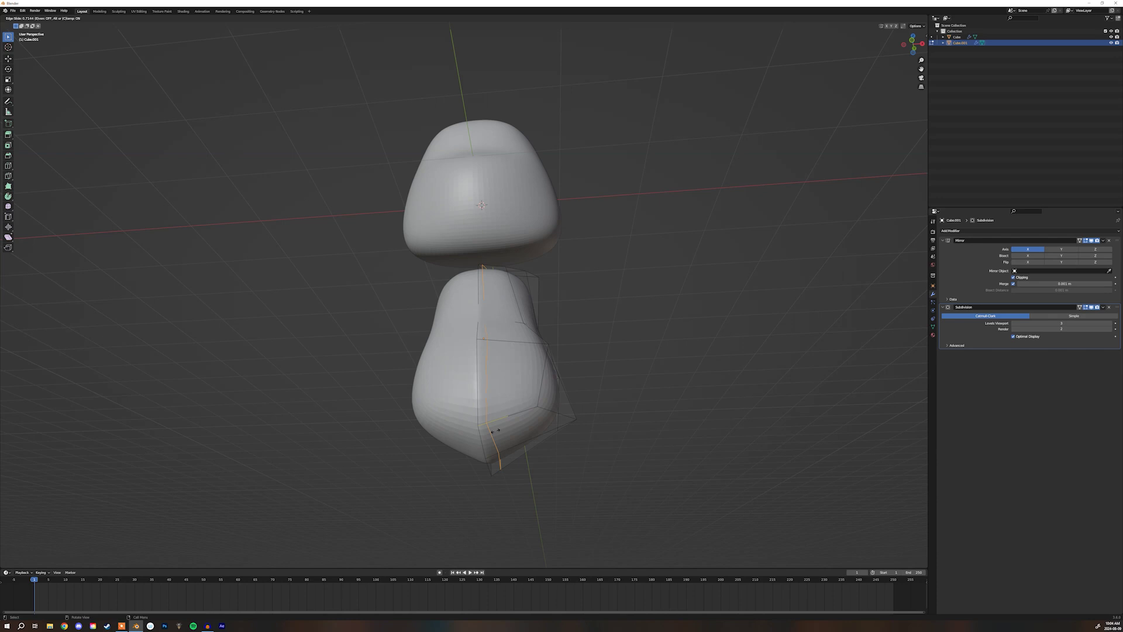
pyautogui.click(494, 431)
# - Move the new loop's middle and rear vertices on the body's underside outward from the seam
pyautogui.moveTo(495, 431); pyautogui.dragTo(495, 344, button='middle')
pyautogui.press('g')
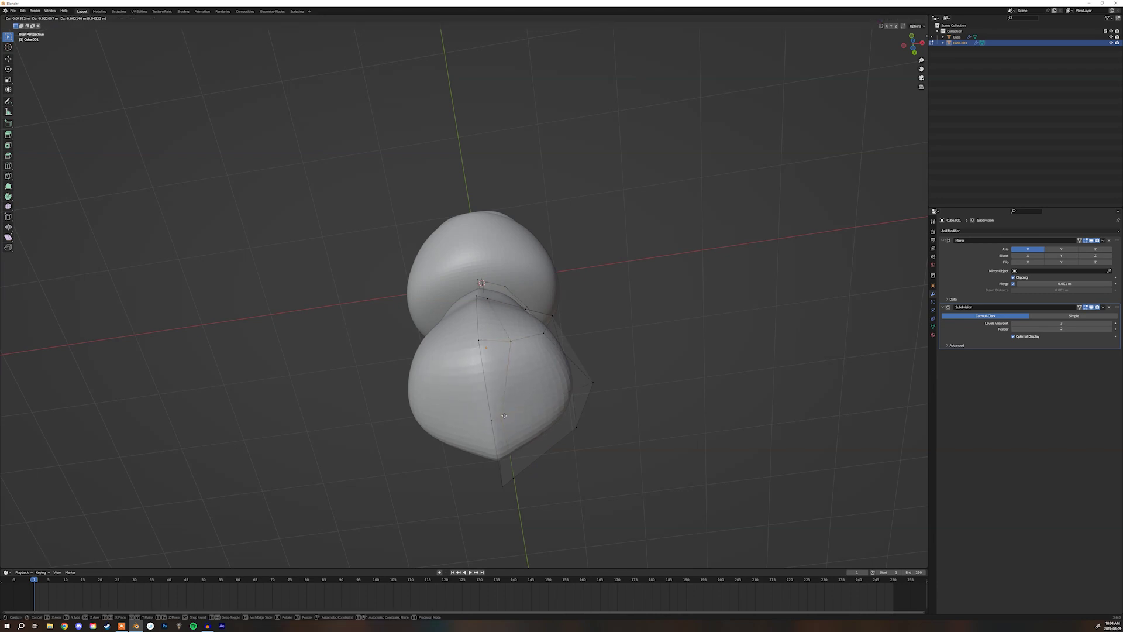
pyautogui.click(503, 417)
pyautogui.click(514, 479)
pyautogui.press('g')
pyautogui.click(528, 455)
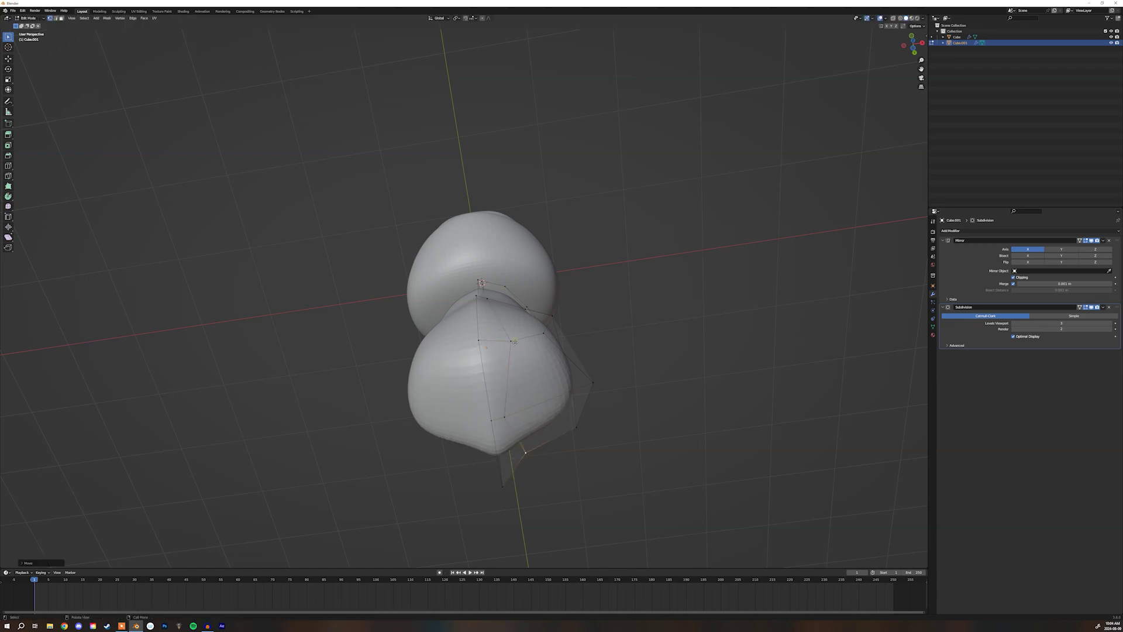
# - Move the inner and outer front vertices on the body's underside toward the back to shape the leg opening
pyautogui.click(513, 342)
pyautogui.press('g')
pyautogui.click(512, 354)
pyautogui.click(544, 334)
pyautogui.press('g')
pyautogui.click(547, 347)
# - Reposition the outer vertices around the body's bottom edge, lowering them to flatten the underside
pyautogui.moveTo(580, 426); pyautogui.dragTo(546, 454, button='middle')
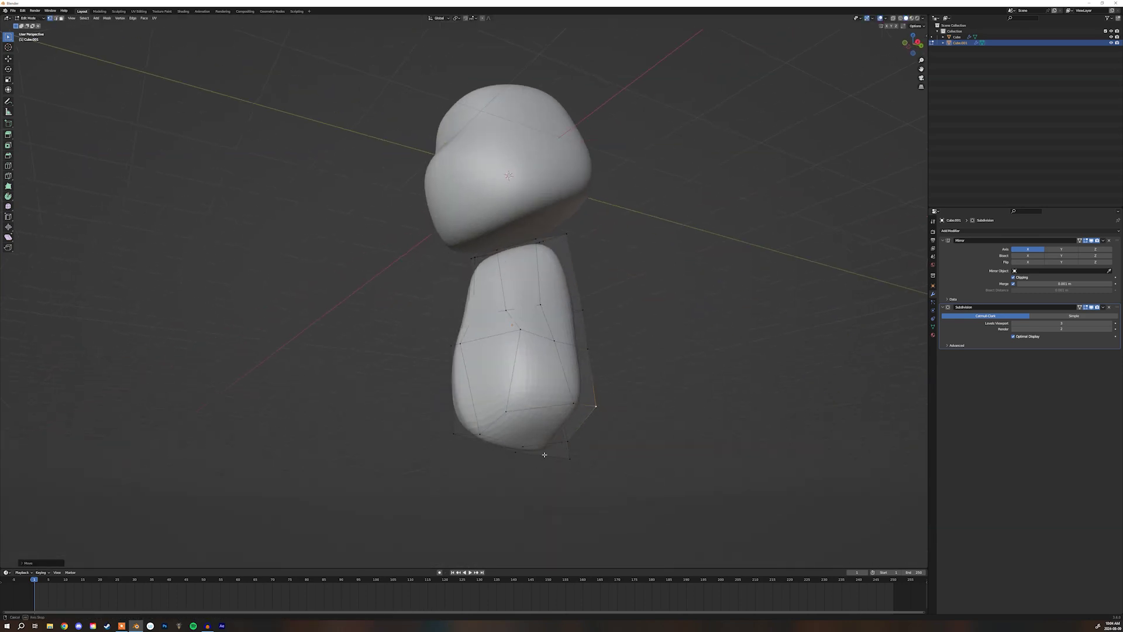
pyautogui.press('g')
pyautogui.click(573, 416)
pyautogui.press('g')
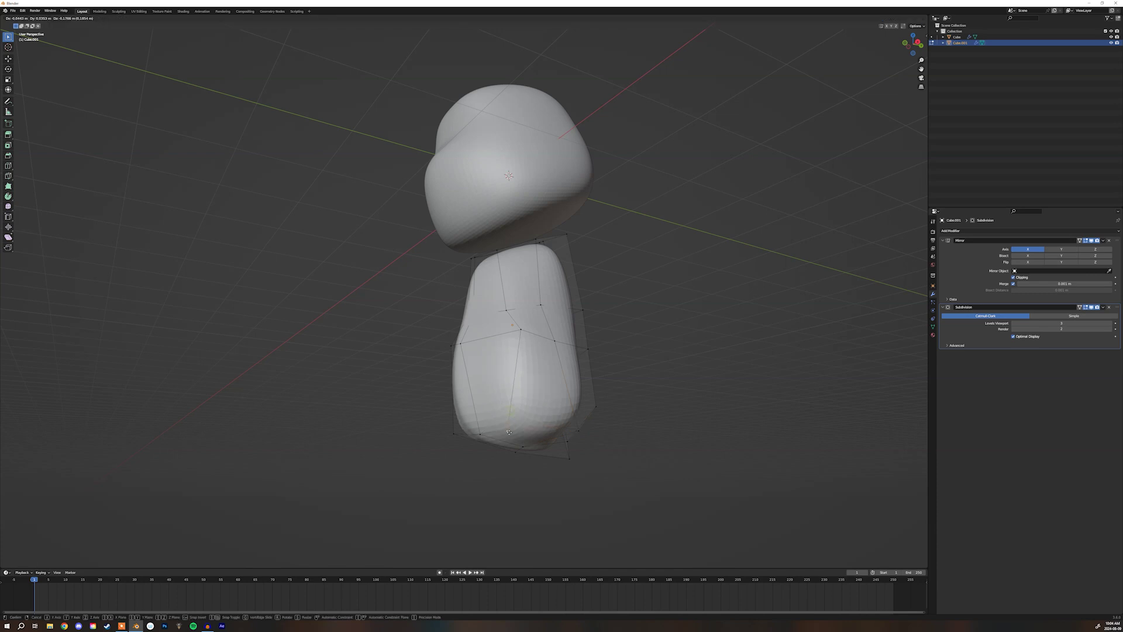
pyautogui.click(601, 406)
pyautogui.press('g')
pyautogui.click(583, 444)
# - Rearrange the front and middle vertices on the body's underside to make the leg base rounder
pyautogui.moveTo(583, 445); pyautogui.dragTo(532, 276, button='middle')
pyautogui.click(514, 271)
pyautogui.press('g')
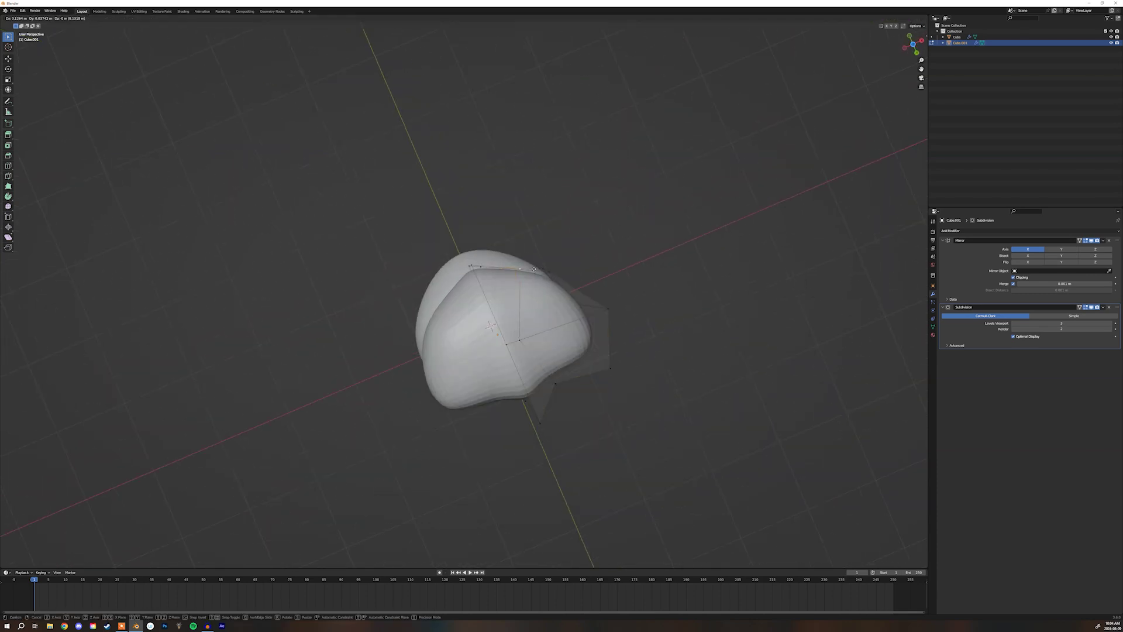
pyautogui.click(532, 269)
pyautogui.press('g')
pyautogui.click(513, 330)
pyautogui.moveTo(513, 332); pyautogui.dragTo(523, 399, button='middle')
pyautogui.click(519, 352)
pyautogui.press('g')
pyautogui.click(513, 358)
# - Select the two outer faces on the body's underside and extrude them downward to form the legs
pyautogui.moveTo(513, 358); pyautogui.dragTo(519, 346, button='middle')
pyautogui.press('3')
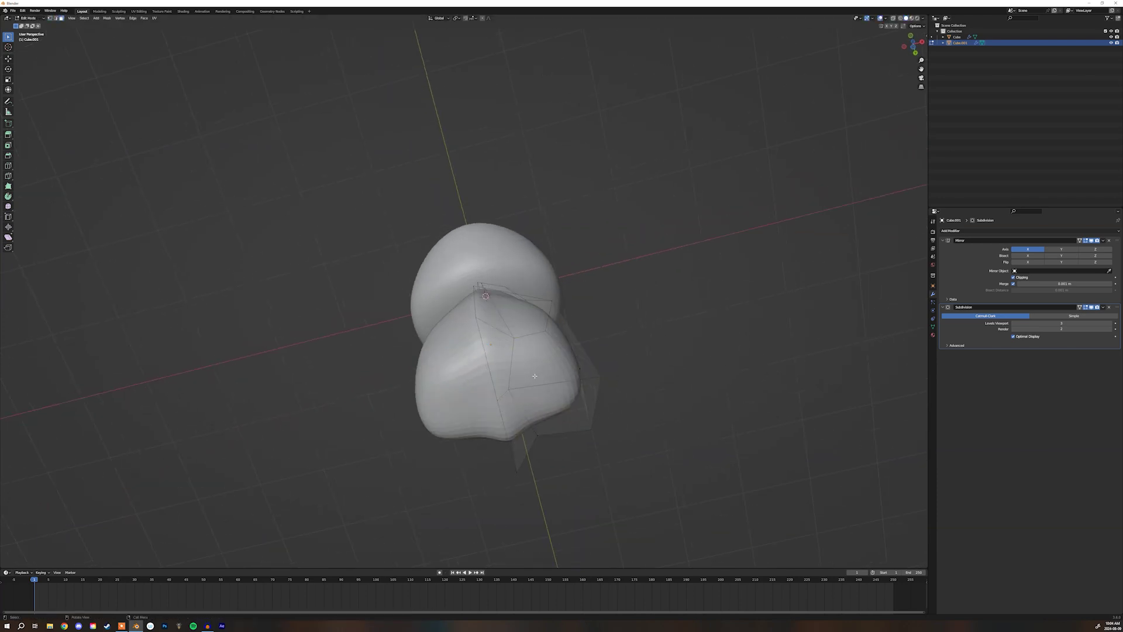
pyautogui.click(546, 363)
pyautogui.keyDown('shift'); pyautogui.click(552, 390); pyautogui.keyUp('shift')
pyautogui.moveTo(552, 384); pyautogui.dragTo(557, 438, button='middle')
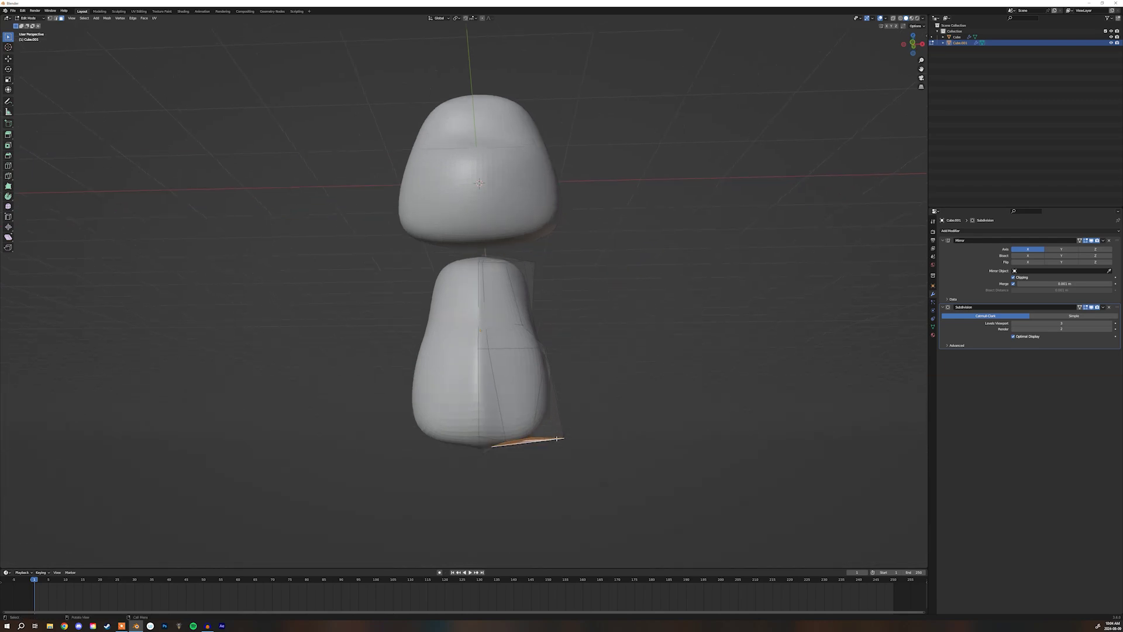
pyautogui.press('e')
pyautogui.click(559, 547)
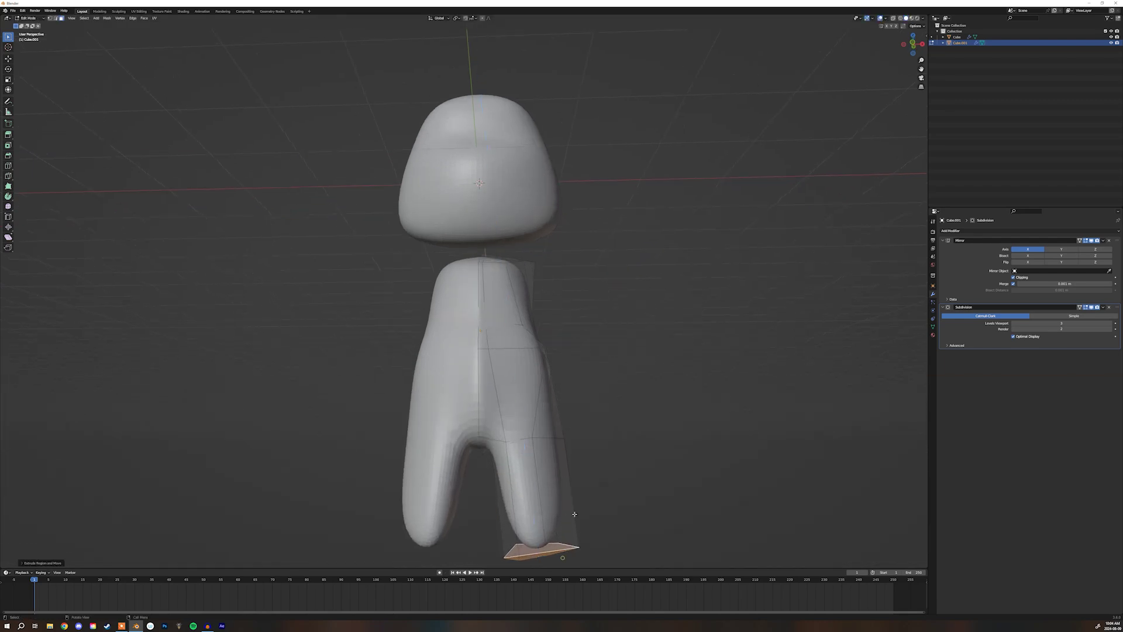
# - Taper the legs by scaling their end faces down along the X and Y axes
pyautogui.keyDown('shift'); pyautogui.moveTo(558, 547); pyautogui.dragTo(571, 446, button='middle'); pyautogui.keyUp('shift')
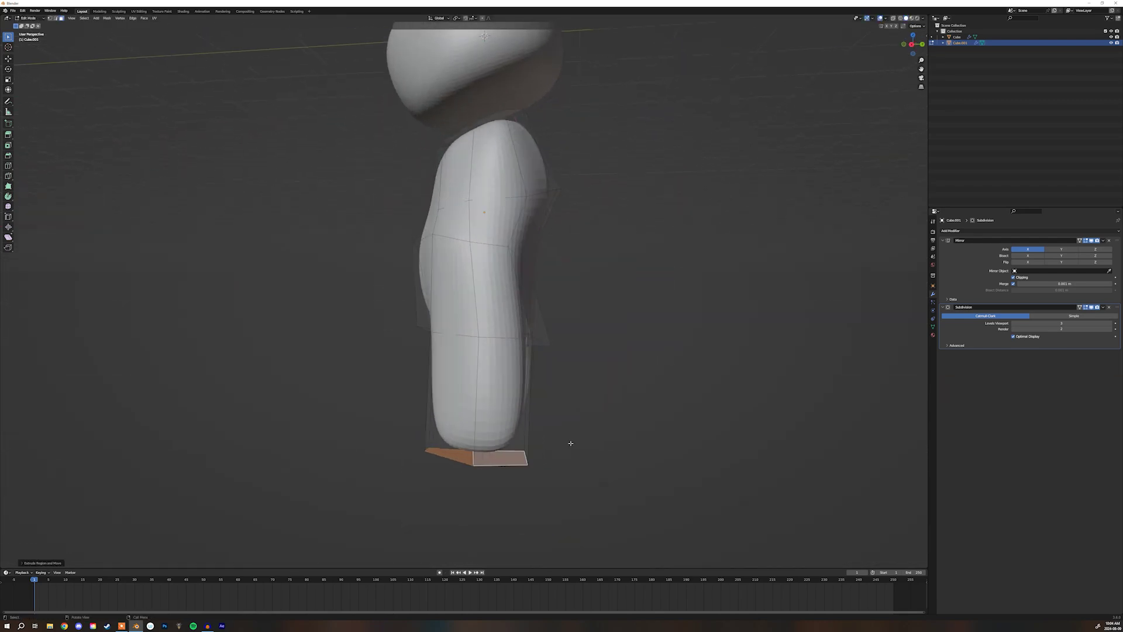
pyautogui.press('s')
pyautogui.press('x')
pyautogui.click(536, 440)
pyautogui.press('e')
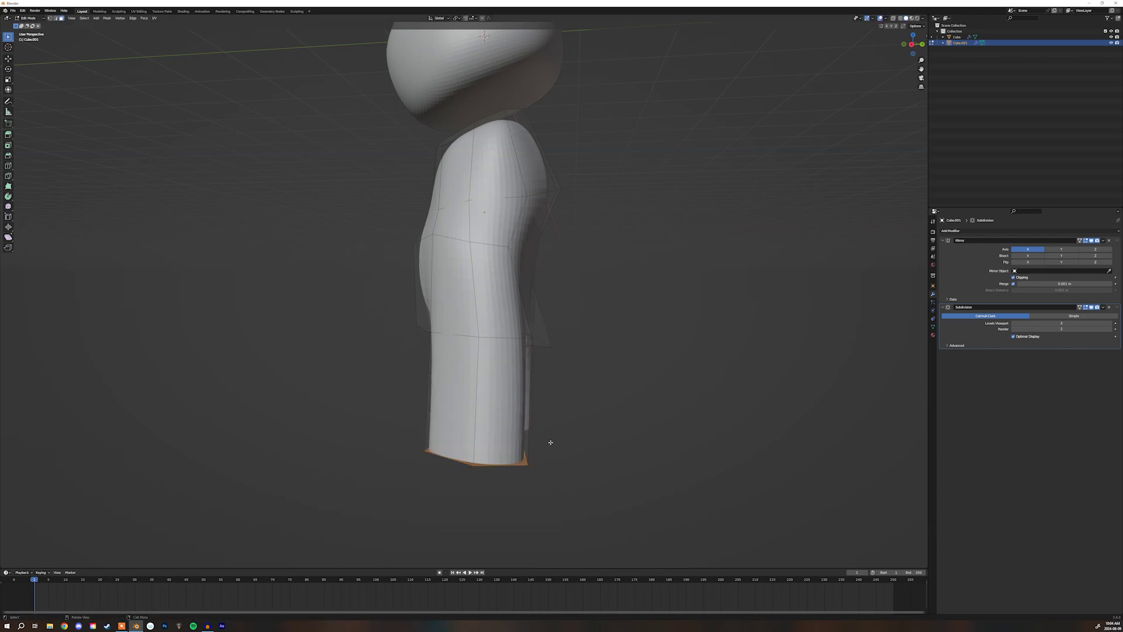
pyautogui.press('s')
pyautogui.press('y')
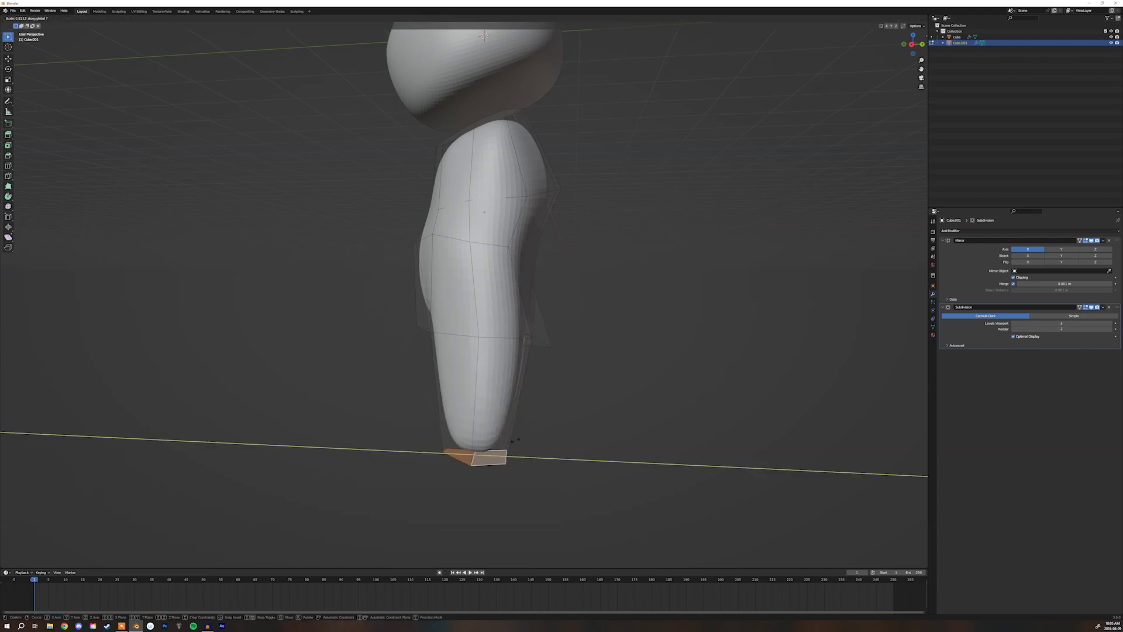
pyautogui.click(502, 438)
pyautogui.moveTo(504, 437); pyautogui.dragTo(582, 435, button='middle')
pyautogui.press('s')
pyautogui.press('x')
pyautogui.click(584, 432)
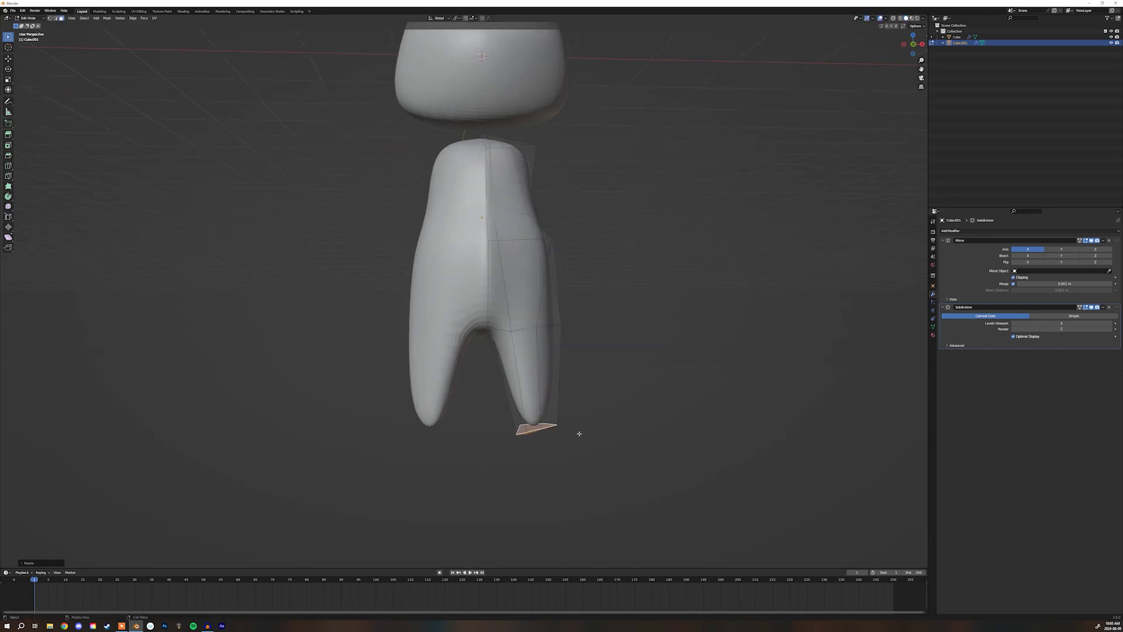
# - Raise the leg-end faces along the Z axis to shorten the legs
pyautogui.press('g')
pyautogui.press('z')
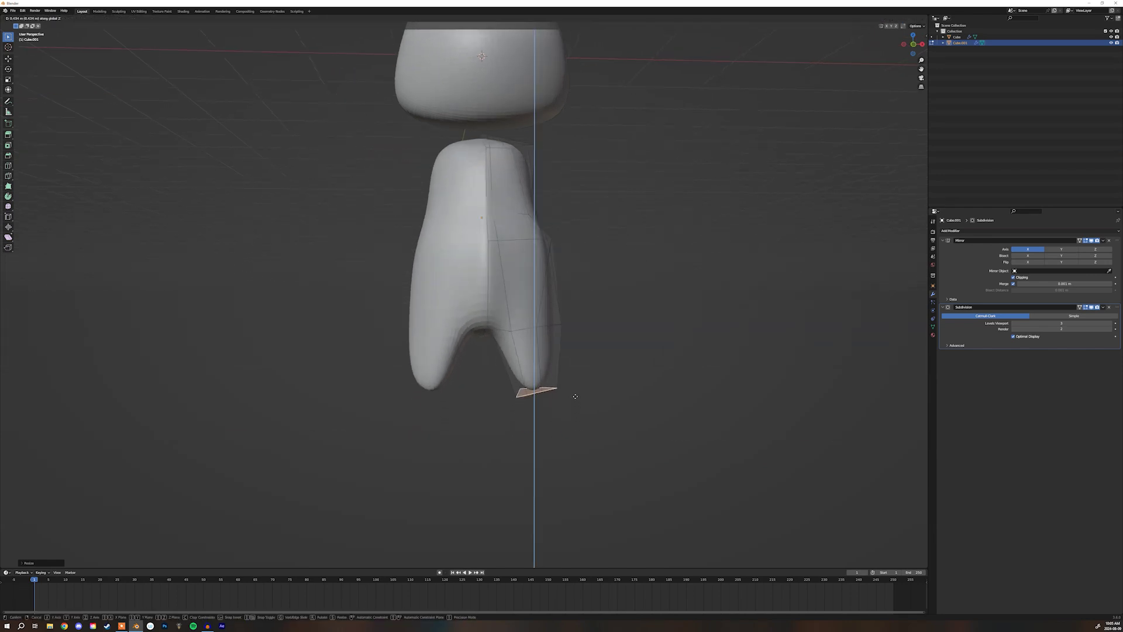
pyautogui.click(572, 384)
pyautogui.moveTo(571, 384); pyautogui.dragTo(548, 361, button='middle')
pyautogui.scroll(-4, 559, 388)
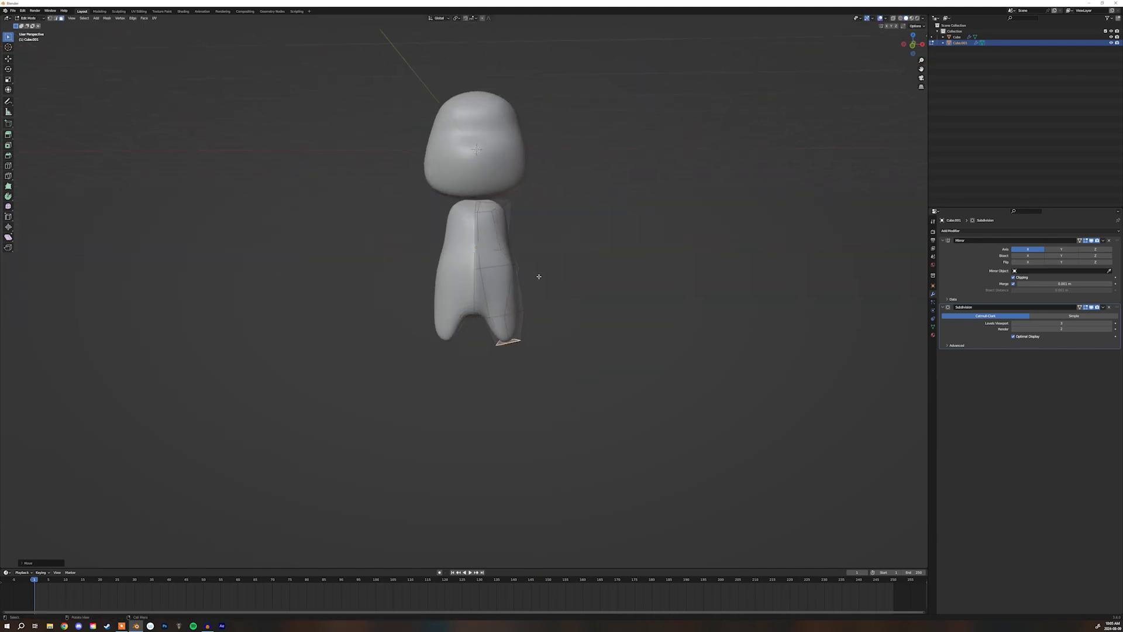
pyautogui.scroll(3, 539, 273)
# - In Object Mode, squash the whole body along the Z axis and move it up toward the head
pyautogui.press('Tab')
pyautogui.press('s')
pyautogui.press('z')
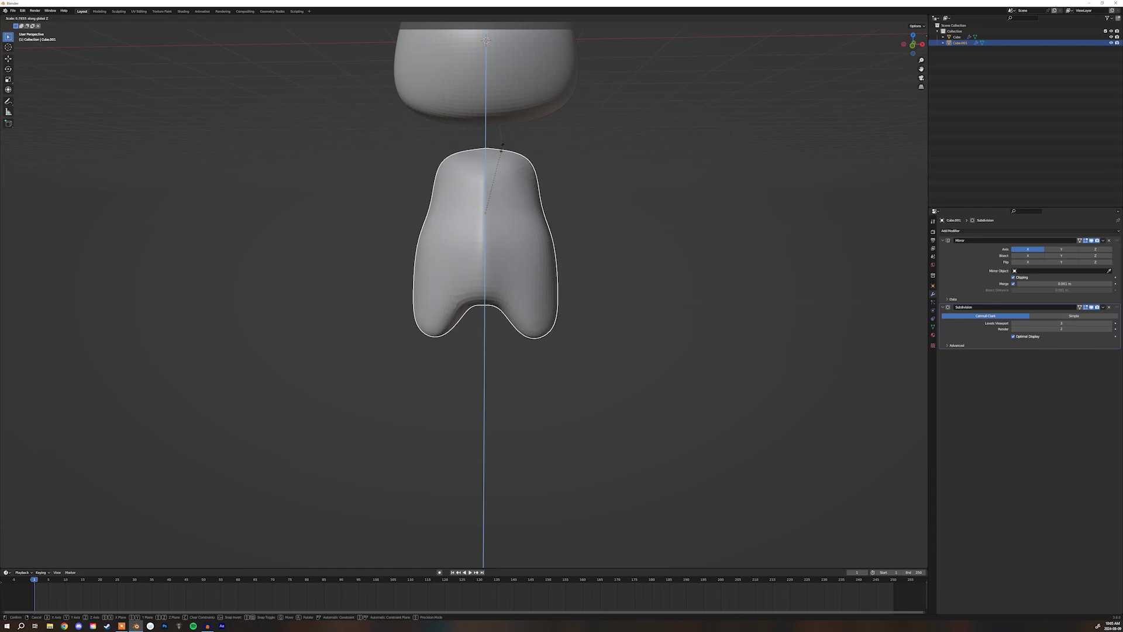
pyautogui.click(501, 126)
pyautogui.press('g')
pyautogui.press('z')
pyautogui.click(500, 127)
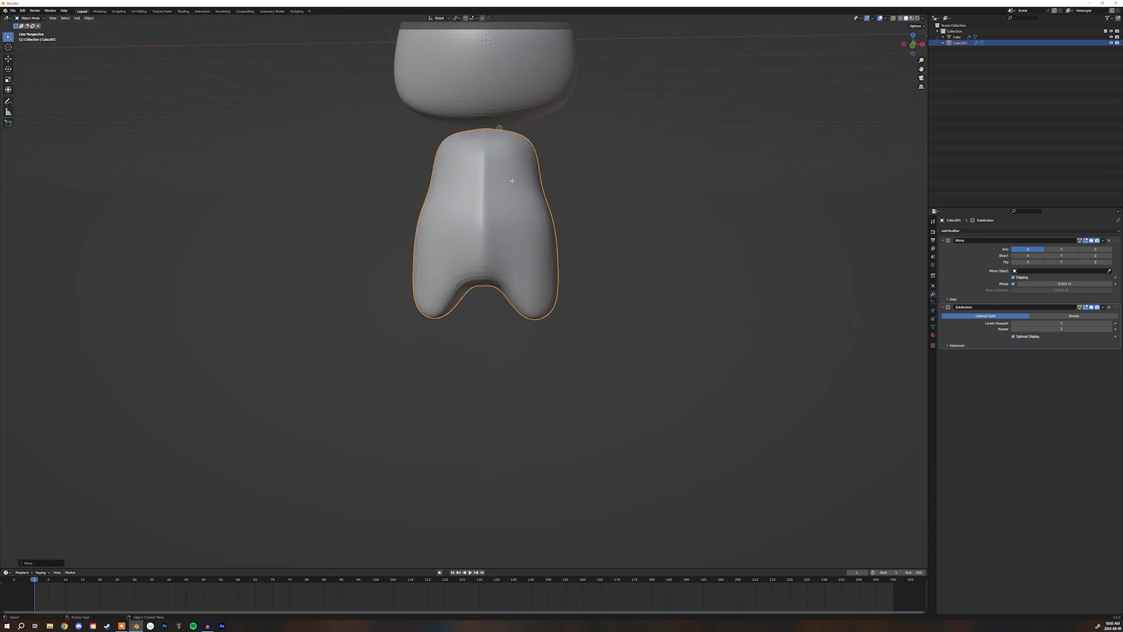
# - In Edit Mode, extrude the leg ends a little further down, scale them smaller and shift them slightly outward and down
pyautogui.press('Tab')
pyautogui.moveTo(544, 337); pyautogui.dragTo(552, 322, button='middle')
pyautogui.press('e')
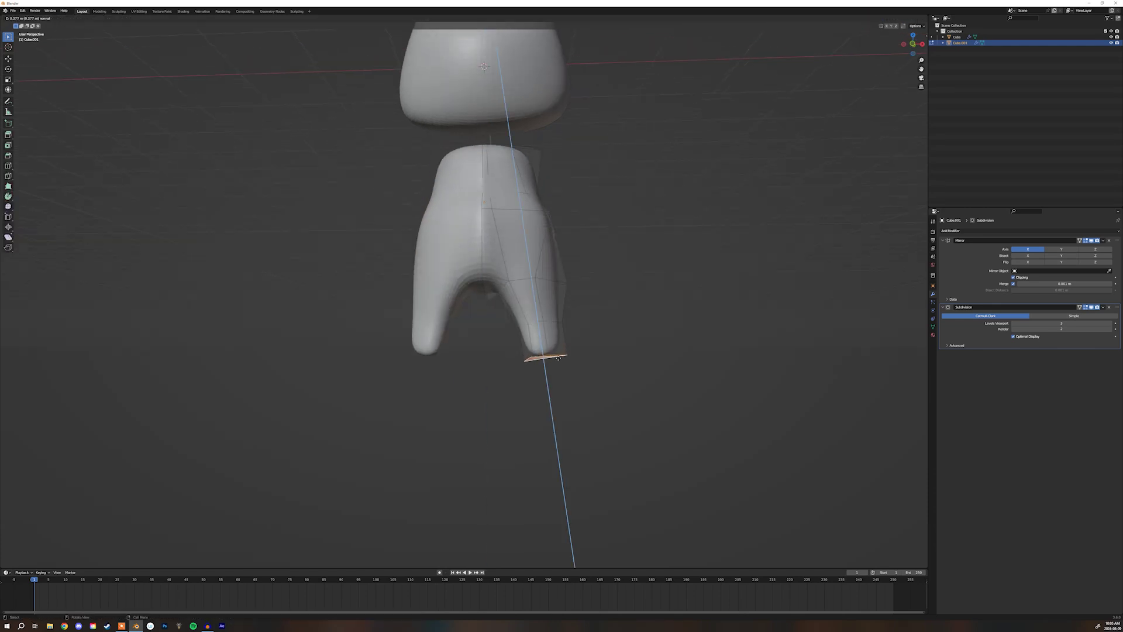
pyautogui.click(586, 347)
pyautogui.press('s')
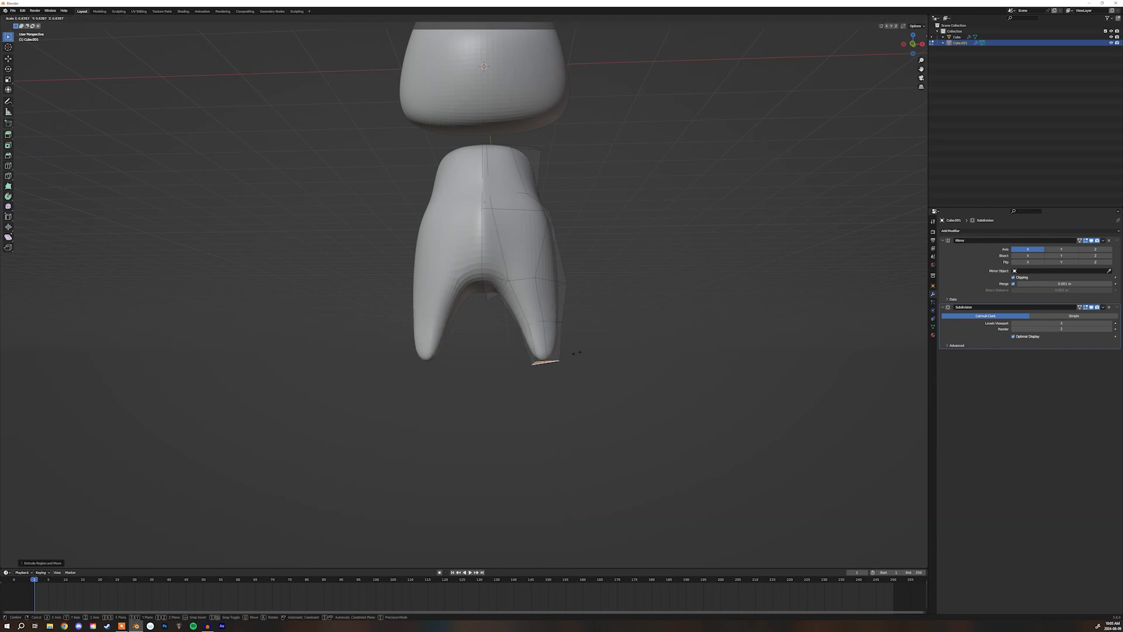
pyautogui.click(572, 352)
pyautogui.press('g')
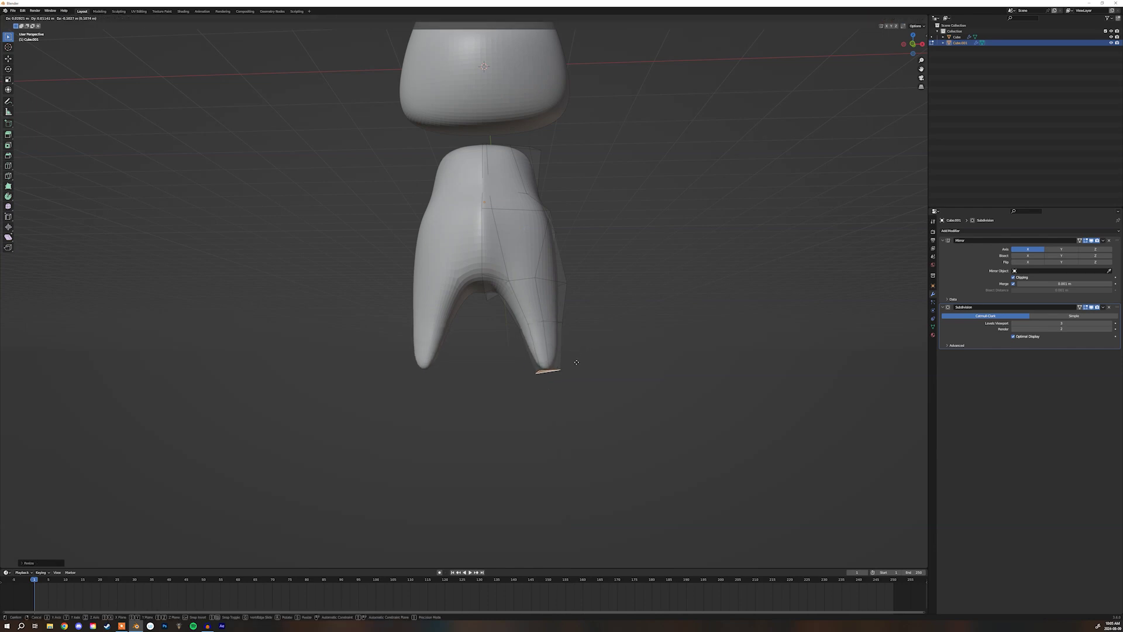
pyautogui.click(575, 363)
pyautogui.moveTo(576, 369); pyautogui.dragTo(571, 341, button='middle')
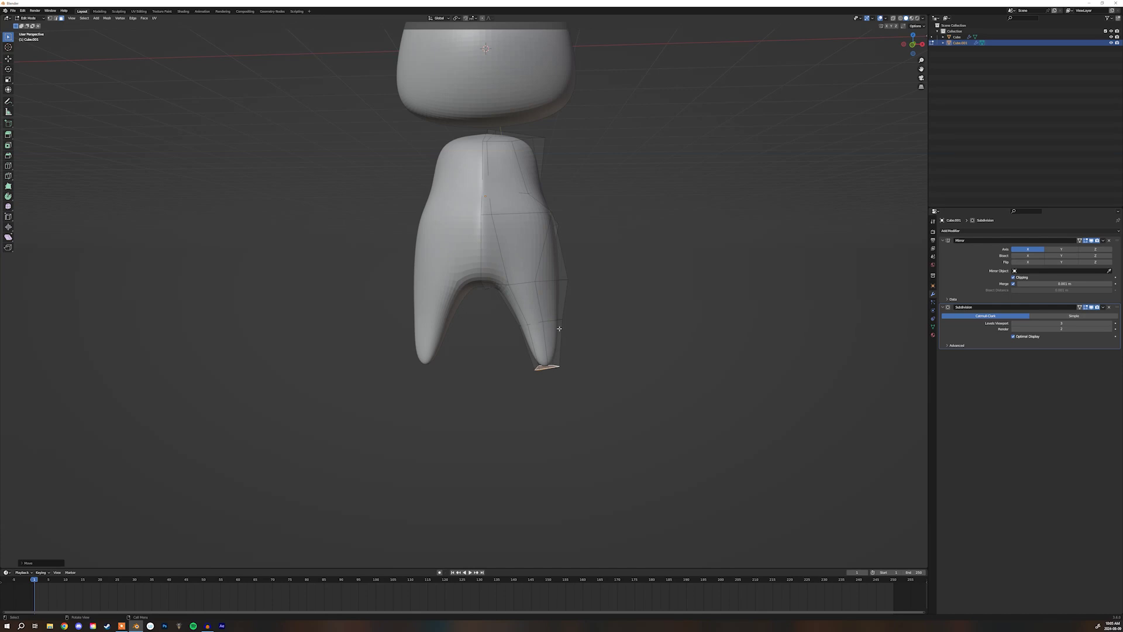
# - Move the inner vertex on the front of the belly outward and up, away from the centre line
pyautogui.keyDown('shift'); pyautogui.moveTo(567, 271); pyautogui.dragTo(497, 282, button='middle'); pyautogui.keyUp('shift')
pyautogui.press('g')
pyautogui.click(508, 286)
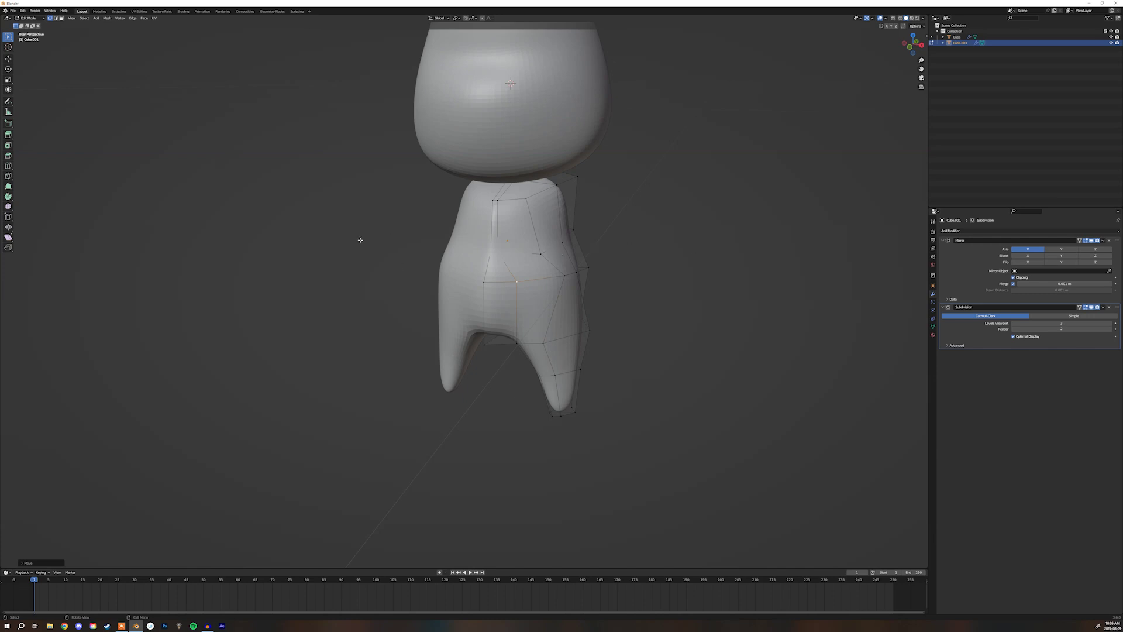
pyautogui.moveTo(361, 240); pyautogui.dragTo(518, 286, button='middle')
pyautogui.press('g')
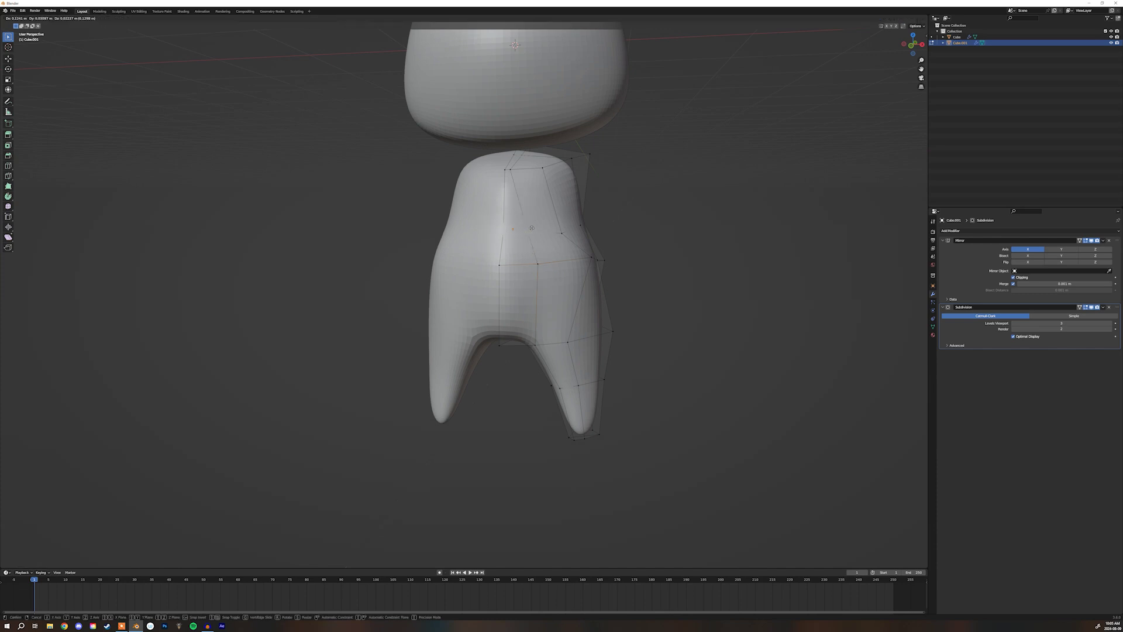
pyautogui.click(530, 219)
# - Shift the inner vertices at the top front of the torso outward to space the edges evenly
pyautogui.click(514, 169)
pyautogui.press('g')
pyautogui.click(530, 169)
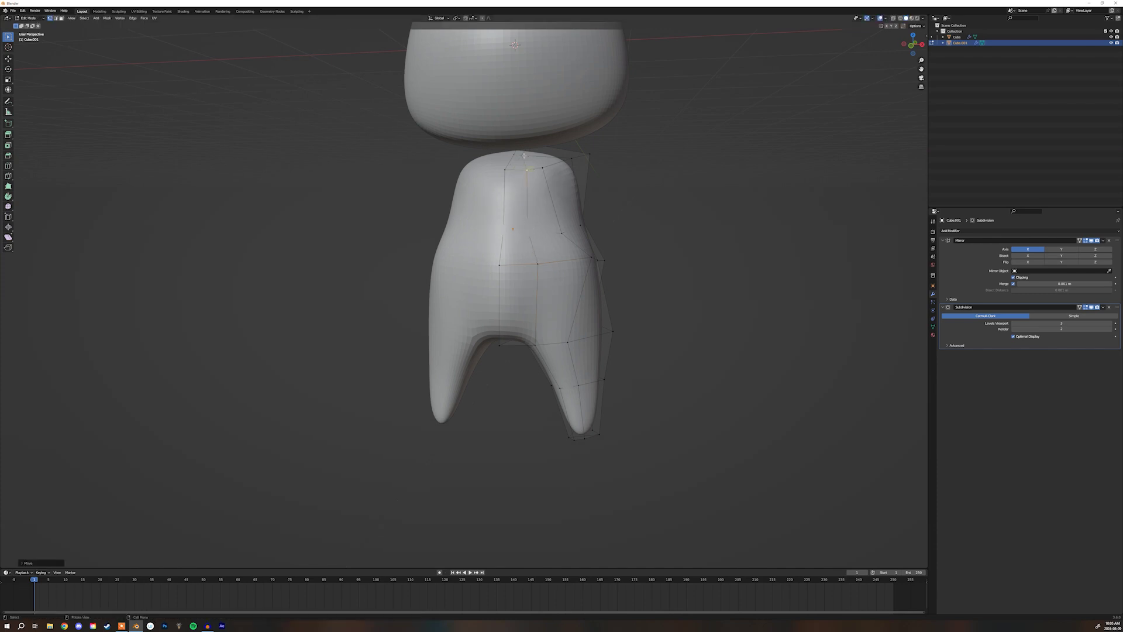
pyautogui.click(523, 155)
pyautogui.press('g')
pyautogui.click(533, 156)
pyautogui.moveTo(564, 169)
pyautogui.mouseDown(button='middle')
pyautogui.moveTo(549, 156)
pyautogui.moveTo(577, 179)
pyautogui.mouseUp(button='middle')
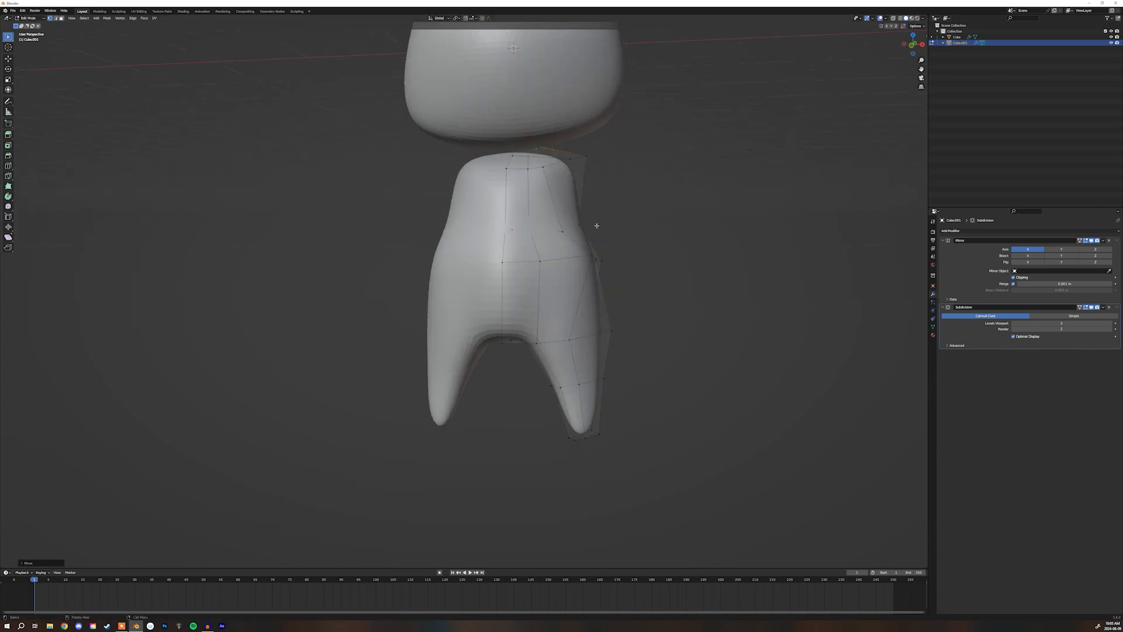
# - Adjust the inner front vertices at the waist and crotch to smooth the belly
pyautogui.moveTo(644, 275); pyautogui.dragTo(510, 279, button='middle')
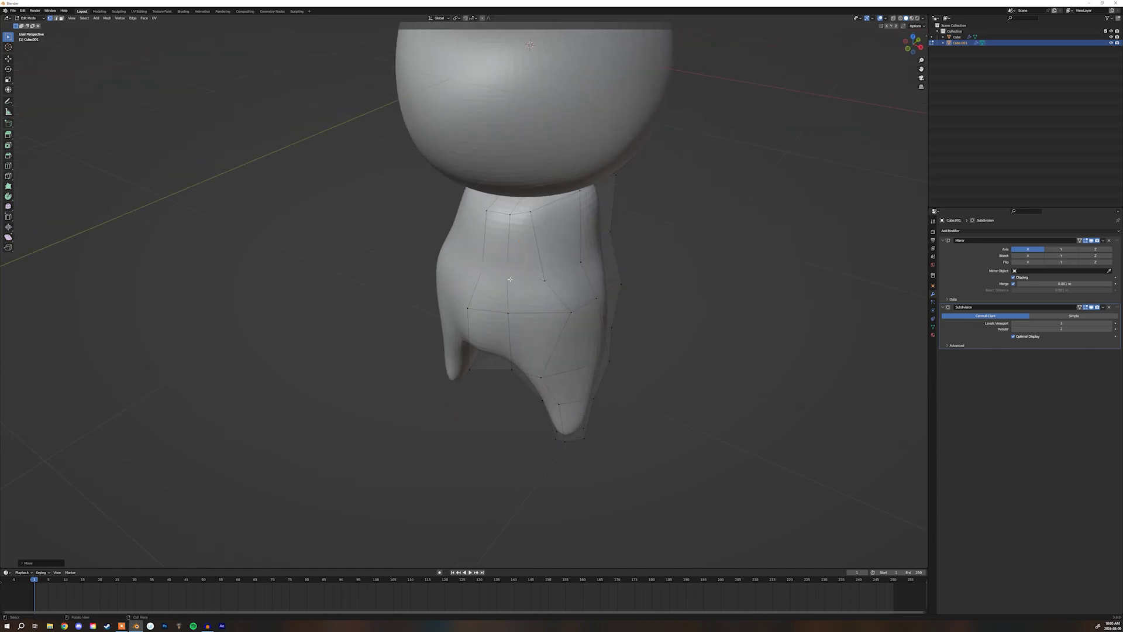
pyautogui.click(506, 285)
pyautogui.press('g')
pyautogui.click(510, 287)
pyautogui.press('g')
pyautogui.click(480, 304)
pyautogui.click(510, 366)
pyautogui.press('g')
pyautogui.click(509, 372)
# - From the side, move the protruding front vertices at the belly and crotch backward to flatten the belly
pyautogui.moveTo(517, 349); pyautogui.dragTo(424, 261, button='middle')
pyautogui.press('g')
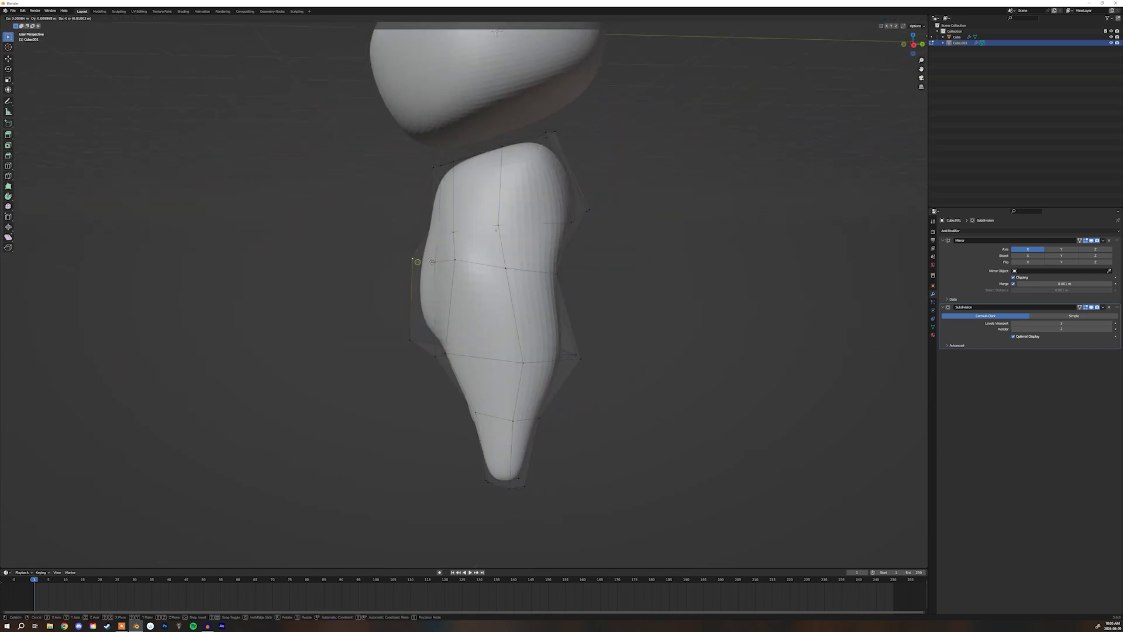
pyautogui.click(440, 262)
pyautogui.click(410, 335)
pyautogui.press('g')
pyautogui.click(423, 335)
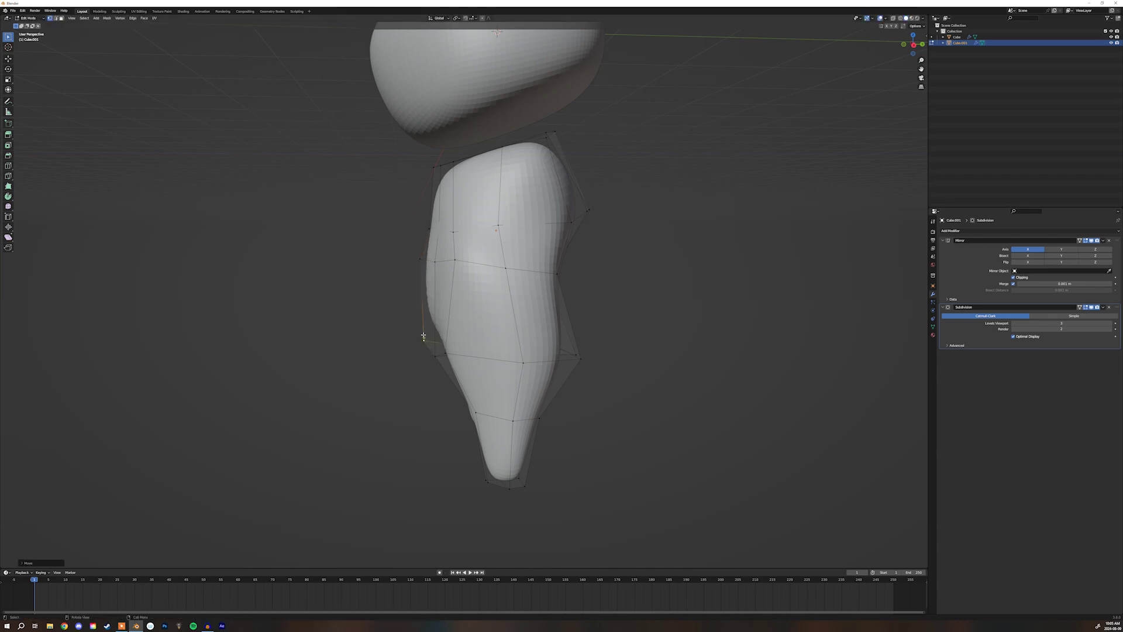
pyautogui.moveTo(424, 336); pyautogui.dragTo(577, 442, button='middle')
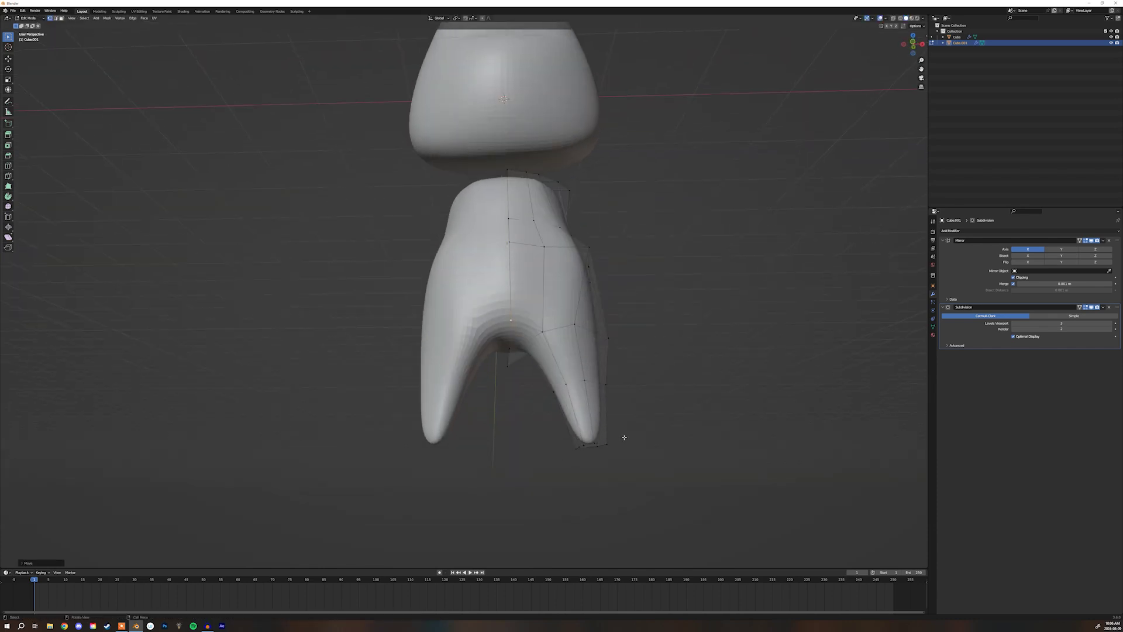
# - Enlarge the bottom ends of the legs and add a loop cut just above them for the feet
pyautogui.moveTo(624, 437); pyautogui.dragTo(559, 475)
pyautogui.moveTo(648, 436); pyautogui.dragTo(560, 436, button='middle')
pyautogui.keyDown('shift'); pyautogui.click(608, 419); pyautogui.keyUp('shift')
pyautogui.press('s')
pyautogui.click(706, 421)
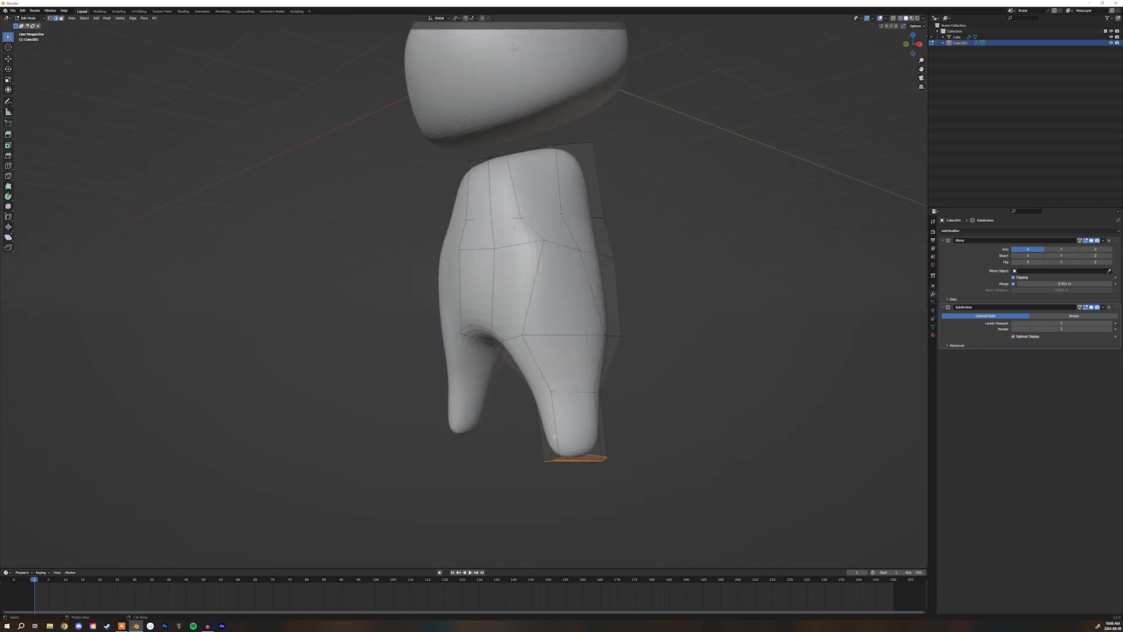
pyautogui.hotkey('ctrl', 'r')
pyautogui.click(559, 433)
pyautogui.click(559, 442)
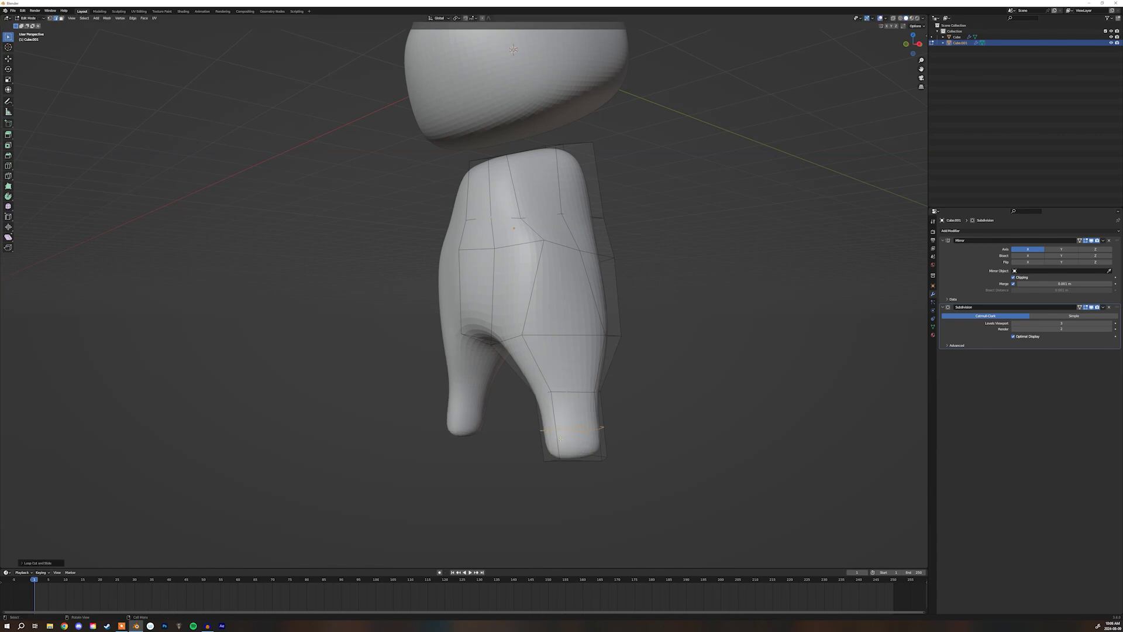
# - Select the front faces at the bottom of the leg and extrude them forward to form the feet
pyautogui.moveTo(558, 441); pyautogui.dragTo(462, 434, button='middle')
pyautogui.click(595, 431)
pyautogui.press('e')
pyautogui.click(422, 475)
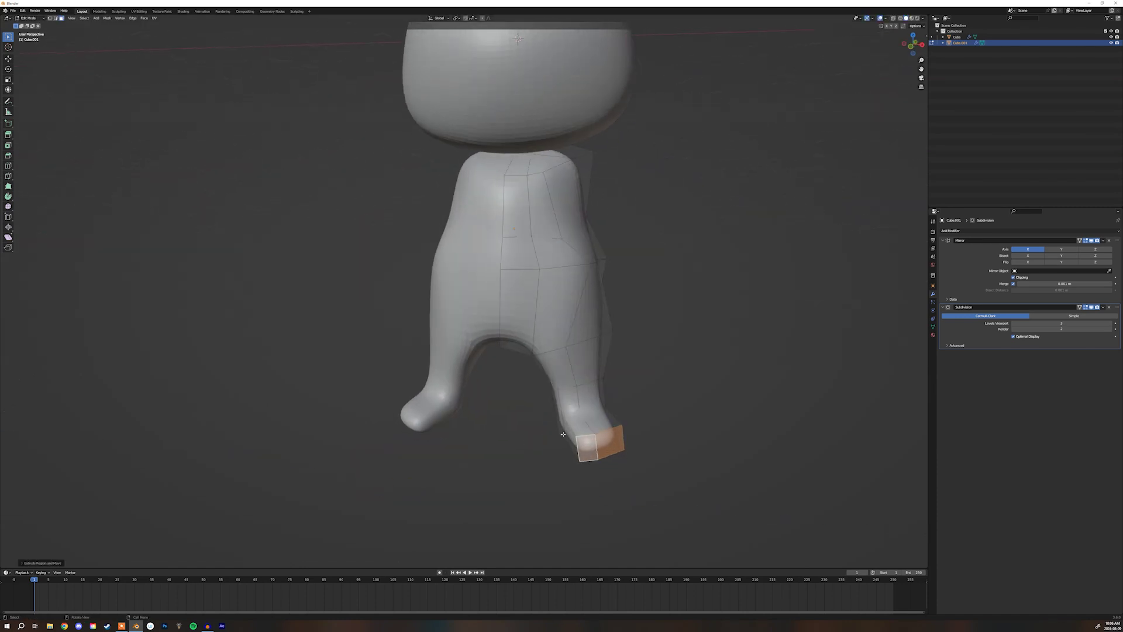
# - Scale the feet's front faces along X, along Z and then uniformly to shape the toes, and return to Object Mode
pyautogui.press('s')
pyautogui.press('x')
pyautogui.click(625, 451)
pyautogui.moveTo(625, 451); pyautogui.dragTo(618, 430, button='middle')
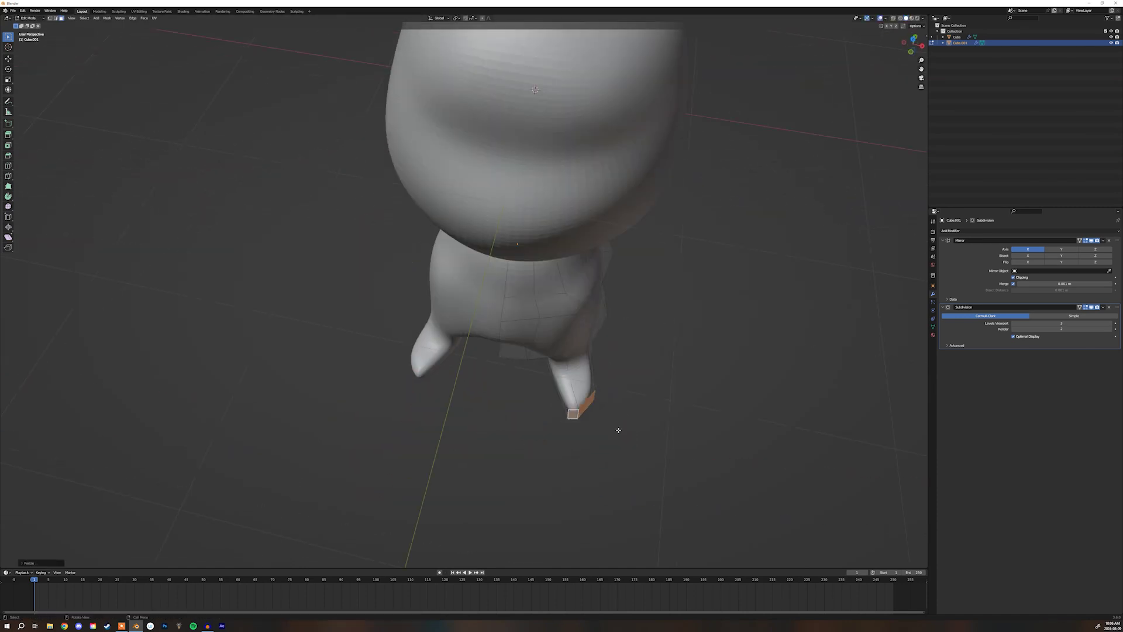
pyautogui.press('s')
pyautogui.press('z')
pyautogui.click(621, 431)
pyautogui.press('s')
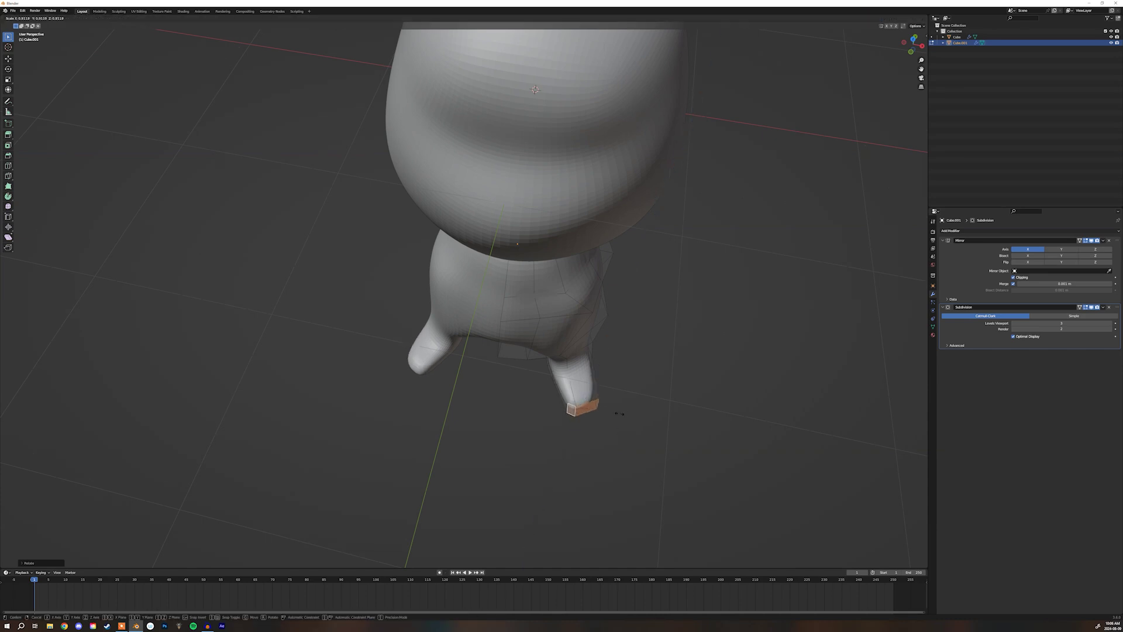
pyautogui.click(606, 417)
pyautogui.moveTo(605, 417); pyautogui.dragTo(637, 381, button='middle')
pyautogui.press('Tab')
pyautogui.scroll(-3, 637, 381)
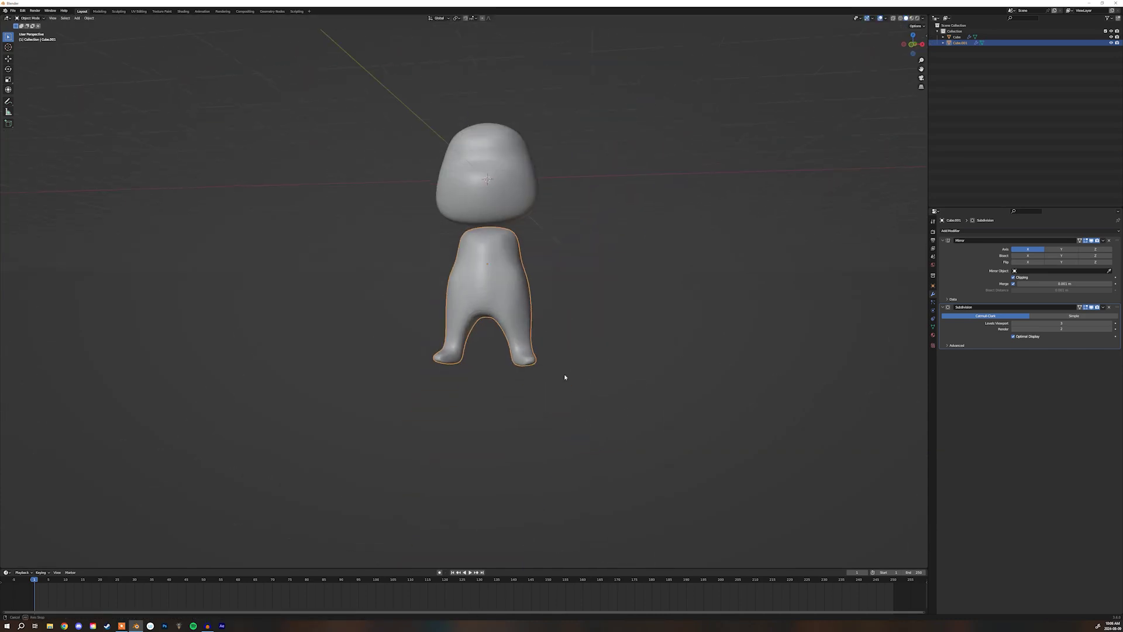
pyautogui.moveTo(564, 376); pyautogui.dragTo(528, 372, button='middle')
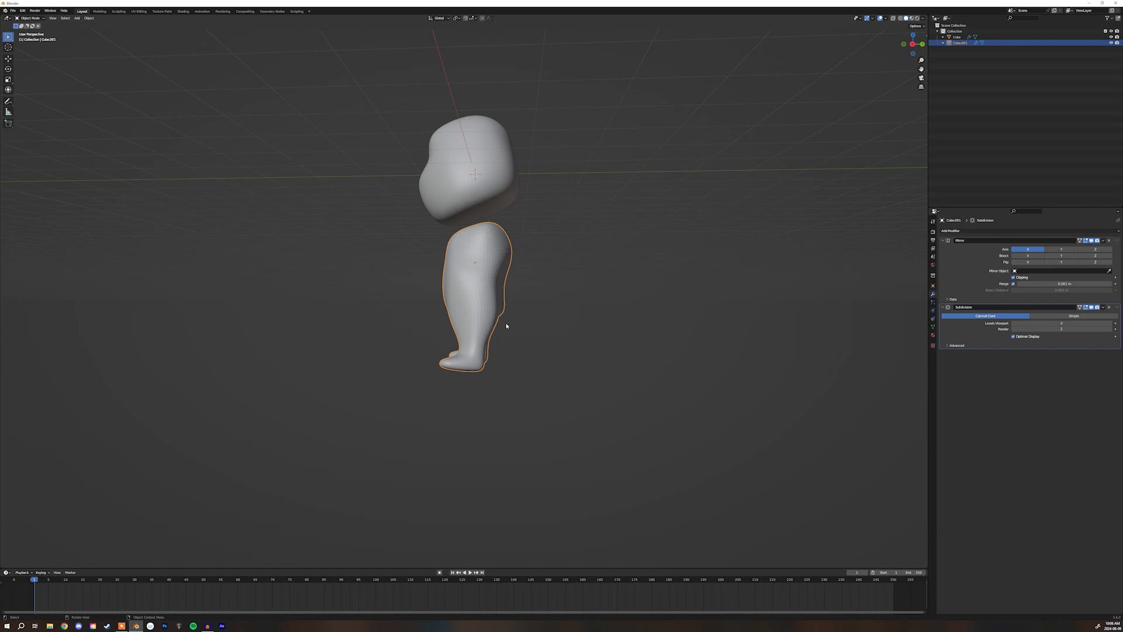
# - In Edit Mode, reposition the vertices on the lower back of the body near the crotch to shape the buttocks
pyautogui.press('Tab')
pyautogui.scroll(3, 506, 325)
pyautogui.moveTo(546, 321); pyautogui.dragTo(497, 371, button='middle')
pyautogui.click(534, 337)
pyautogui.press('g')
pyautogui.click(526, 377)
pyautogui.press('g')
pyautogui.click(472, 376)
# - Lower the rear vertices on the underside between the legs to round out the crotch
pyautogui.click(436, 379)
pyautogui.press('g')
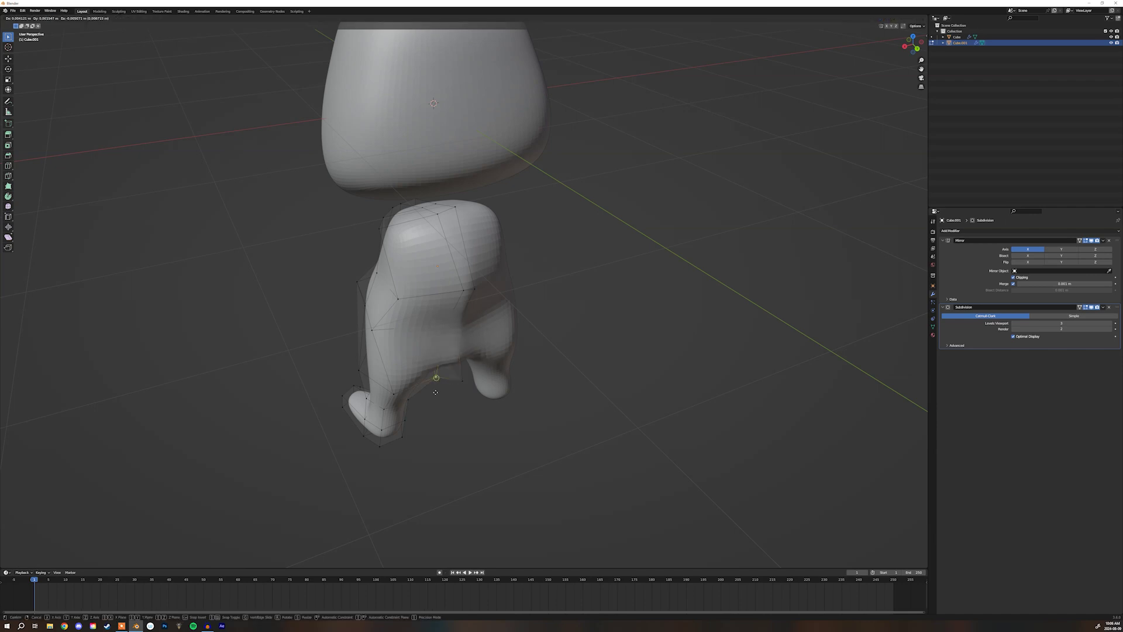
pyautogui.click(435, 401)
pyautogui.press('g')
pyautogui.click(466, 387)
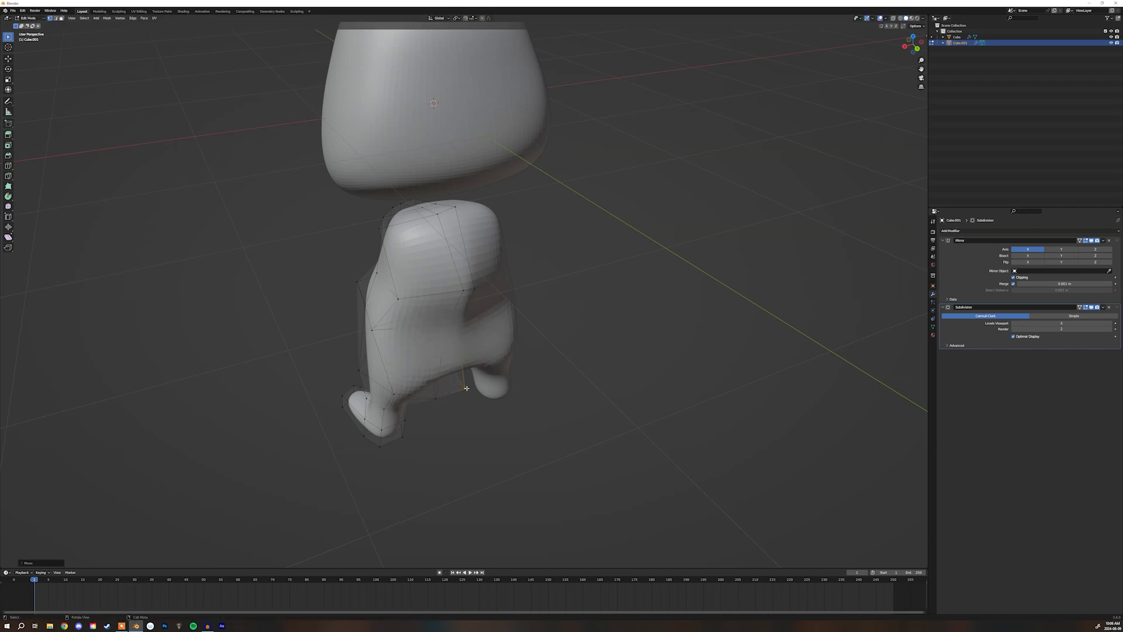
pyautogui.press('g')
pyautogui.click(464, 393)
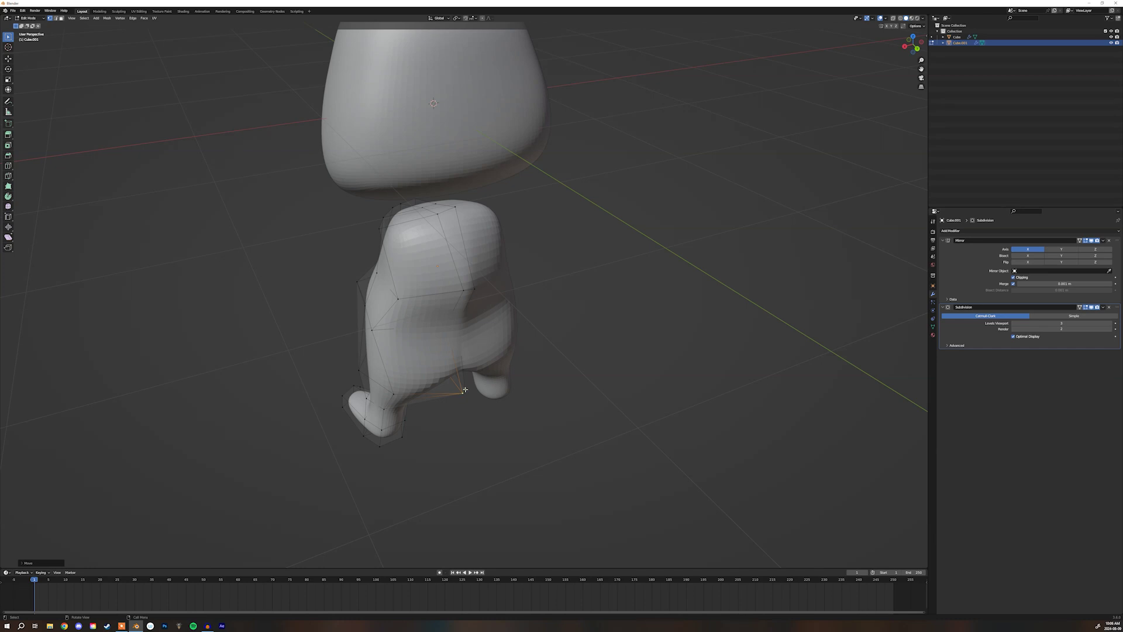
pyautogui.press('g')
pyautogui.click(467, 391)
# - Move the inner vertices on the back of the hips outward from the centre line, and return to Object Mode
pyautogui.moveTo(472, 389); pyautogui.dragTo(489, 298, button='middle')
pyautogui.press('g')
pyautogui.click(401, 295)
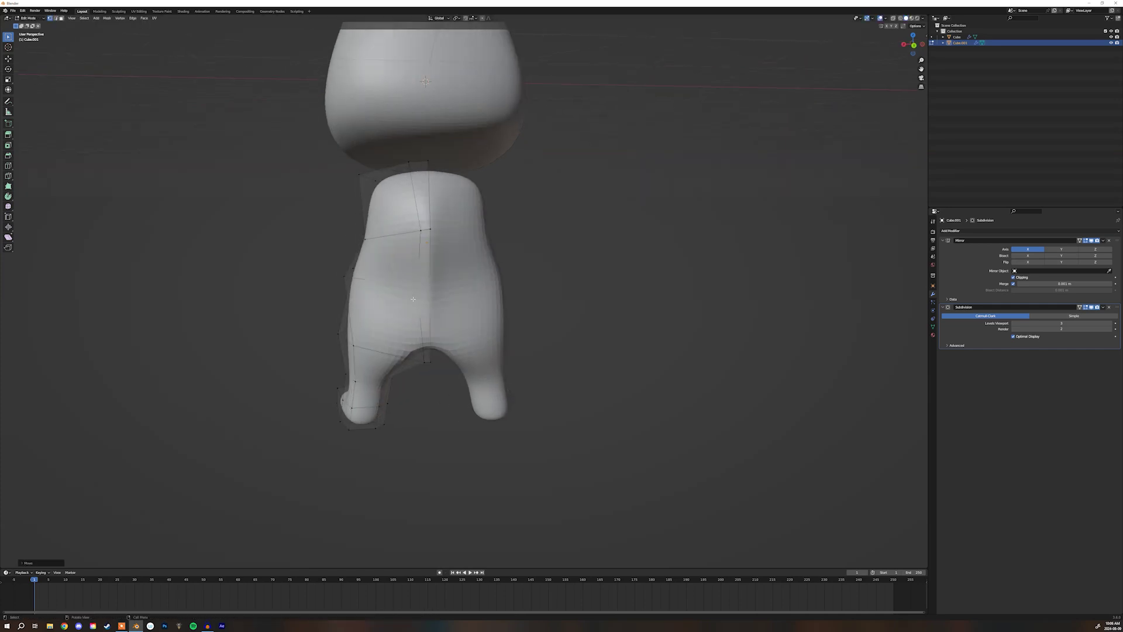
pyautogui.click(413, 299)
pyautogui.press('g')
pyautogui.click(399, 303)
pyautogui.press('Tab')
pyautogui.moveTo(403, 303); pyautogui.dragTo(527, 306, button='middle')
pyautogui.scroll(-2, 608, 305)
# - In Edit Mode, select the two side faces at the shoulder and extrude them outward to form the arms
pyautogui.press('Tab')
pyautogui.press('3')
pyautogui.click(511, 313)
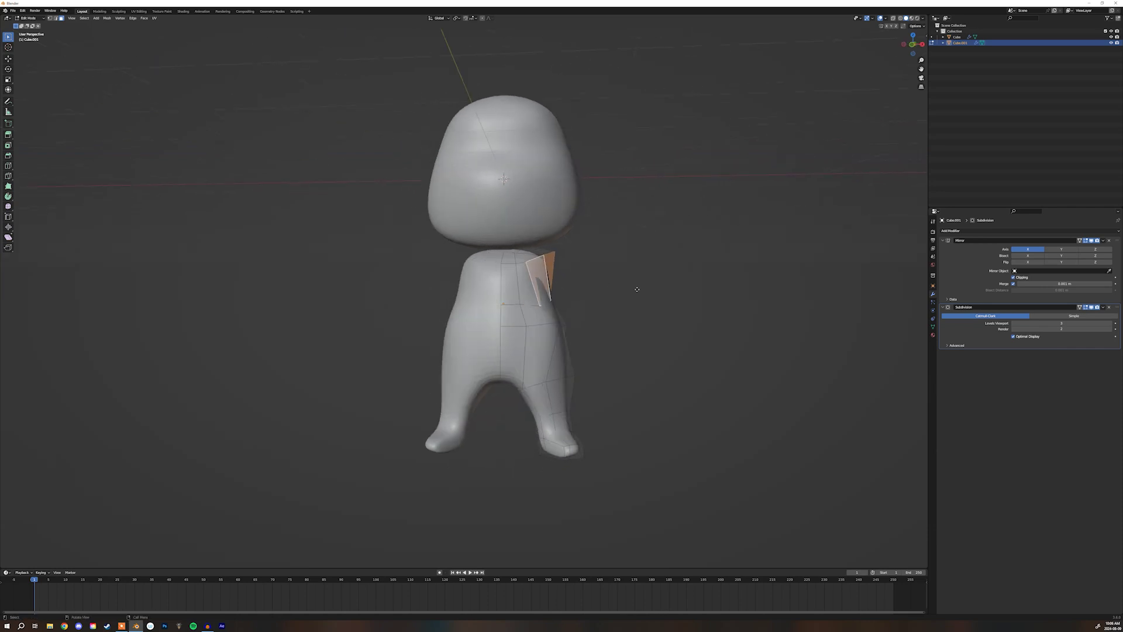
pyautogui.press('e')
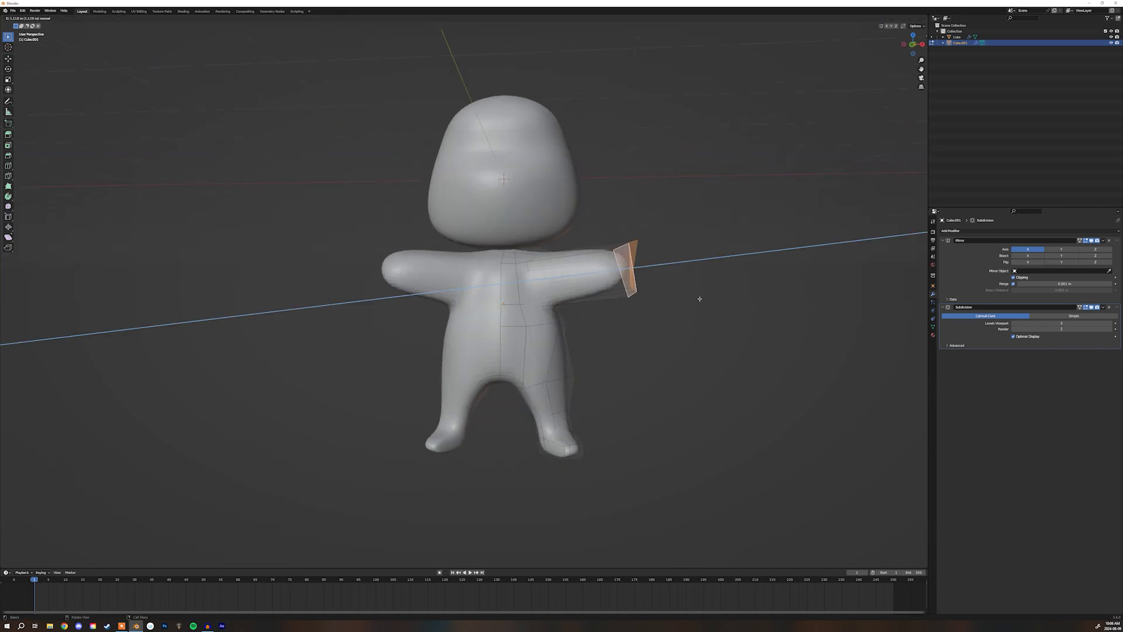
pyautogui.click(696, 293)
pyautogui.moveTo(696, 293); pyautogui.dragTo(604, 310, button='middle')
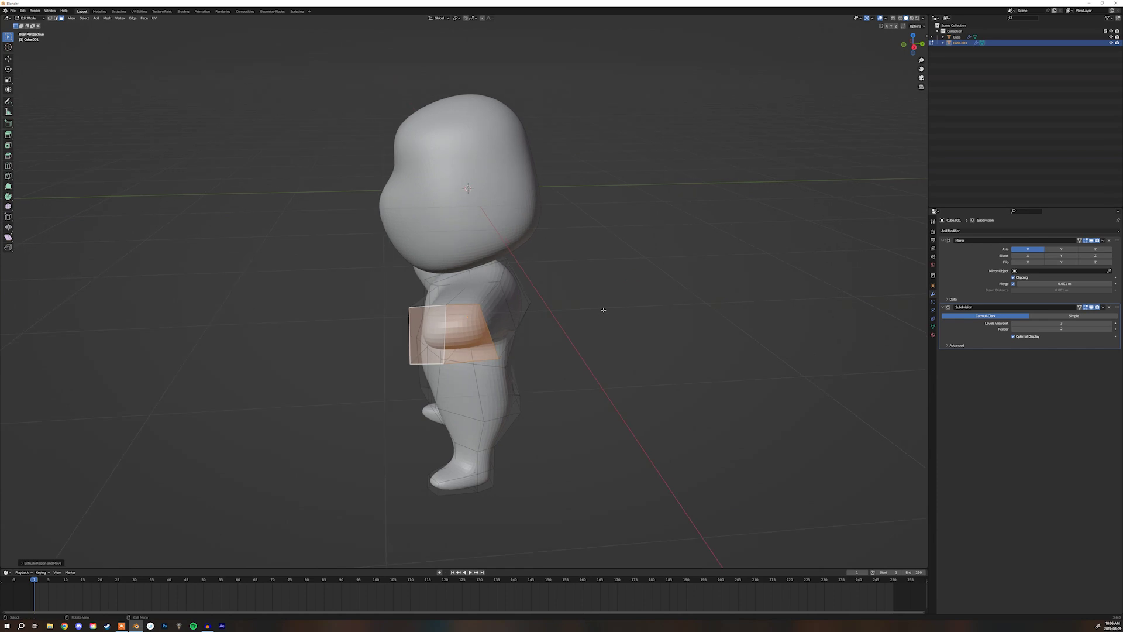
pyautogui.press('KP_7')
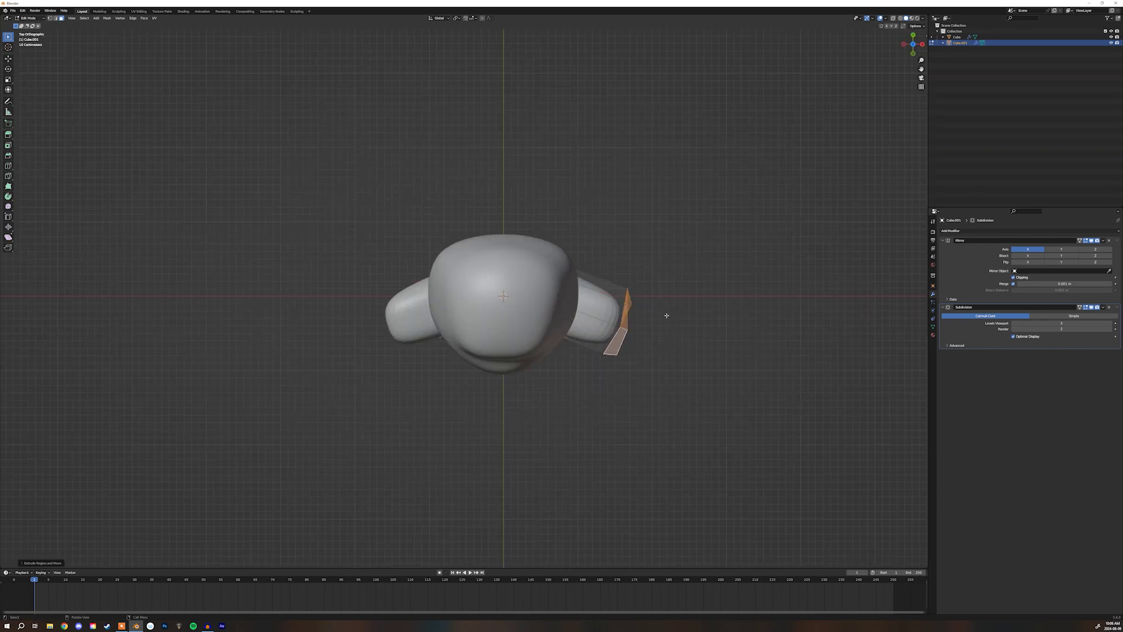
# - Move the extruded arm's end faces back in line with the shoulder, scale them down to taper the arm, and lower them slightly
pyautogui.press('g')
pyautogui.click(669, 291)
pyautogui.press('s')
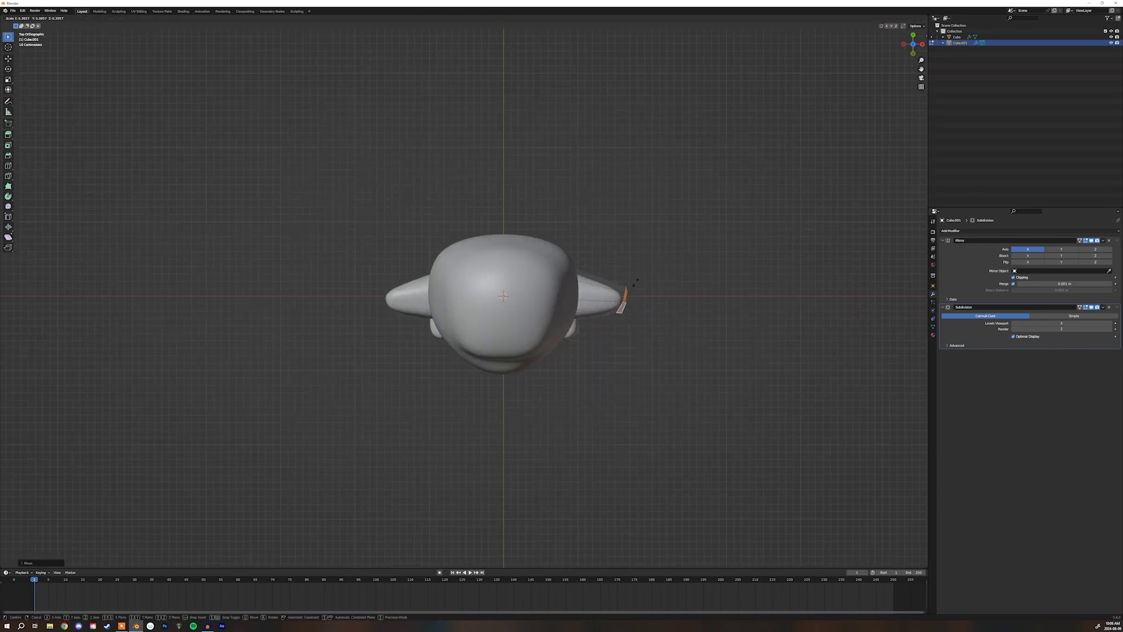
pyautogui.click(636, 281)
pyautogui.moveTo(634, 283); pyautogui.dragTo(623, 249, button='middle')
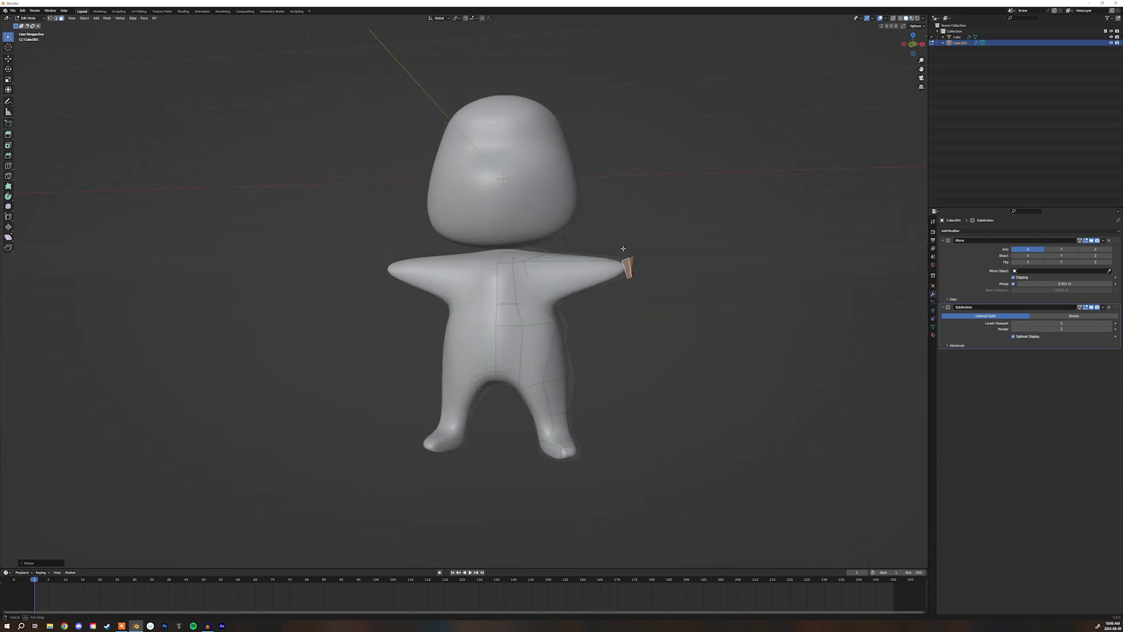
pyautogui.press('g')
pyautogui.click(645, 266)
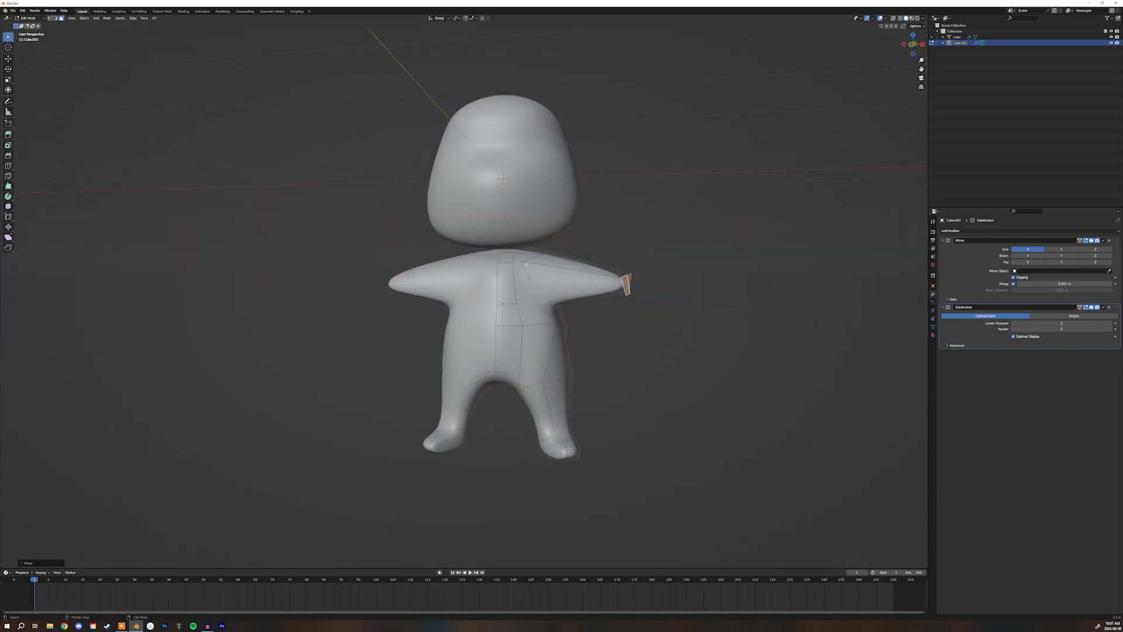
# - Reposition individual vertices across the front of the upper chest, shoulder and armpit to smooth the transition into the arm
pyautogui.press('g')
pyautogui.click(565, 265)
pyautogui.click(544, 254)
pyautogui.press('g')
pyautogui.click(556, 256)
pyautogui.press('g')
pyautogui.click(513, 265)
pyautogui.press('g')
pyautogui.click(544, 263)
pyautogui.press('g')
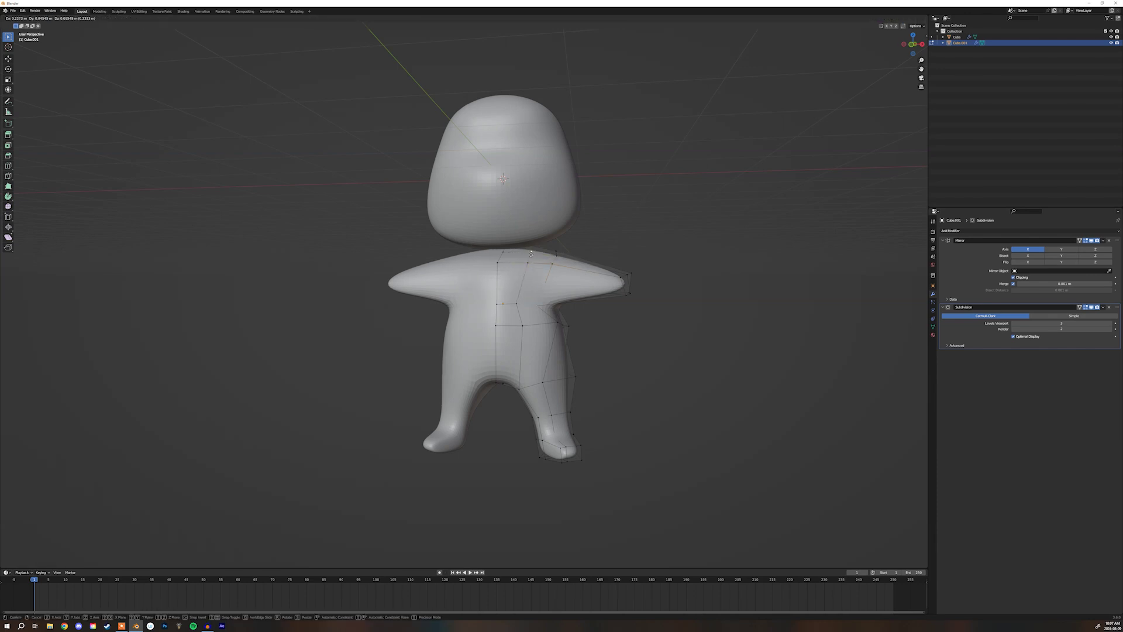
pyautogui.click(558, 262)
pyautogui.press('g')
pyautogui.click(565, 305)
# - In wireframe, select the vertices around the waist, scale and move them to shape the torso, and check the form in Object Mode
pyautogui.moveTo(567, 304); pyautogui.dragTo(575, 314, button='middle')
pyautogui.hotkey('alt', 'z')
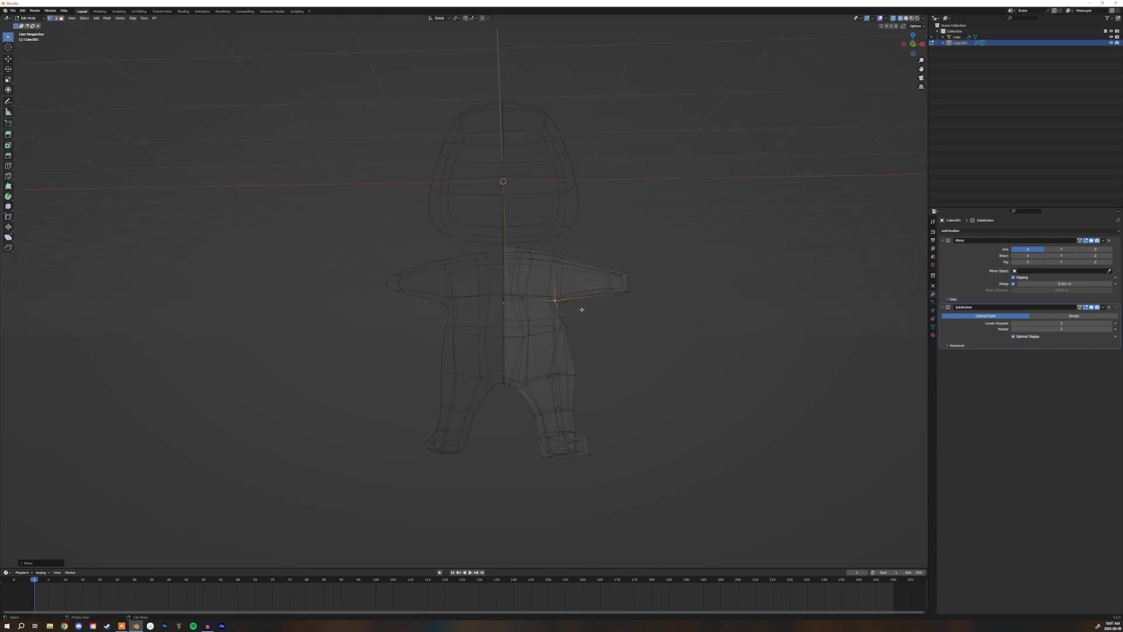
pyautogui.moveTo(585, 304); pyautogui.dragTo(510, 343)
pyautogui.press('s')
pyautogui.click(591, 315)
pyautogui.press('g')
pyautogui.click(586, 316)
pyautogui.press('Tab')
pyautogui.hotkey('alt', 'z')
pyautogui.moveTo(567, 333); pyautogui.dragTo(541, 395, button='middle')
pyautogui.press('Tab')
pyautogui.scroll(-2, 573, 328)
pyautogui.press('Tab')
pyautogui.scroll(3, 546, 337)
# - In Edit Mode, reposition the vertices on the front of the torso and around the crotch
pyautogui.press('Tab')
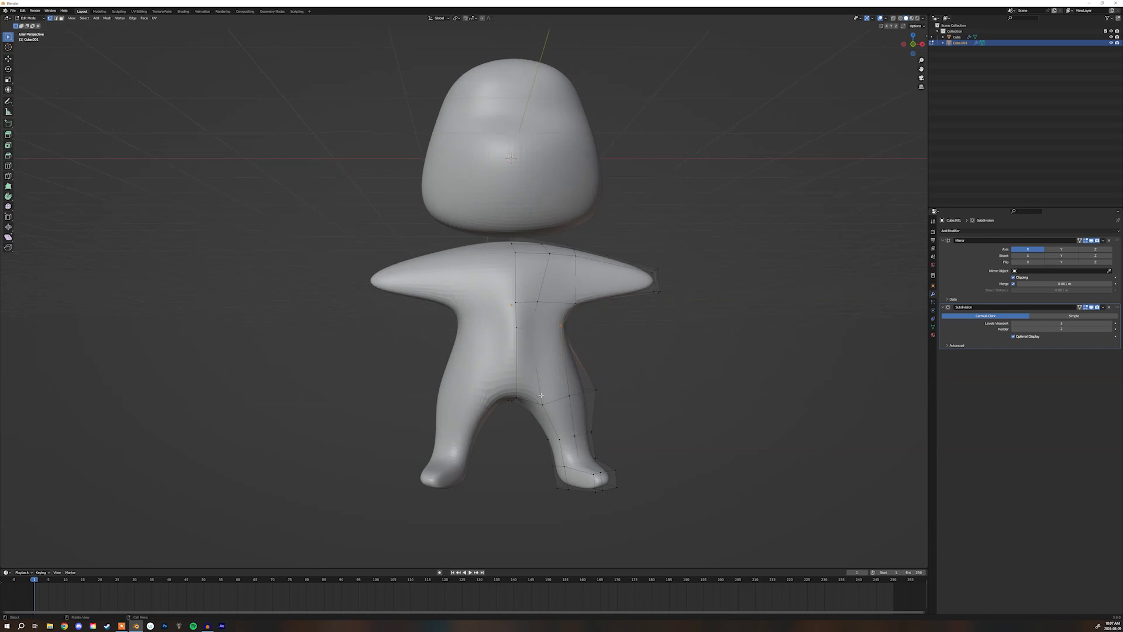
pyautogui.moveTo(543, 404); pyautogui.dragTo(551, 396)
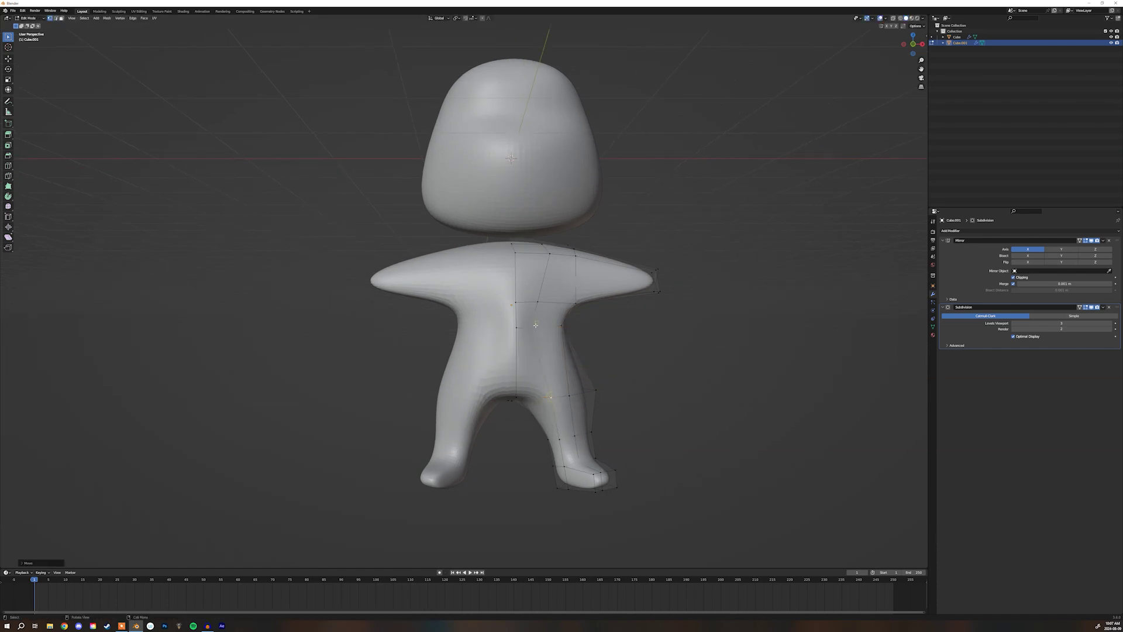
pyautogui.moveTo(535, 324); pyautogui.dragTo(545, 418, button='middle')
pyautogui.press('g')
pyautogui.click(556, 334)
pyautogui.press('g')
pyautogui.click(541, 372)
pyautogui.press('g')
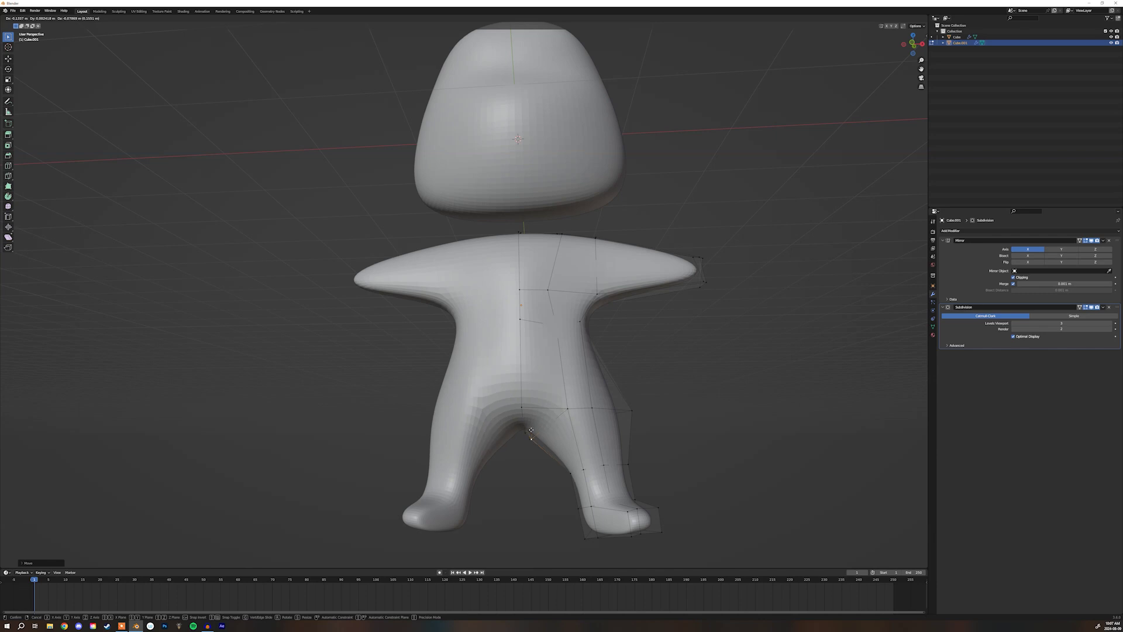
pyautogui.click(531, 430)
# - Extrude the arm's end faces outward to lengthen the arm, lower them a little, and adjust their scale
pyautogui.moveTo(531, 430); pyautogui.dragTo(596, 329, button='middle')
pyautogui.press('e')
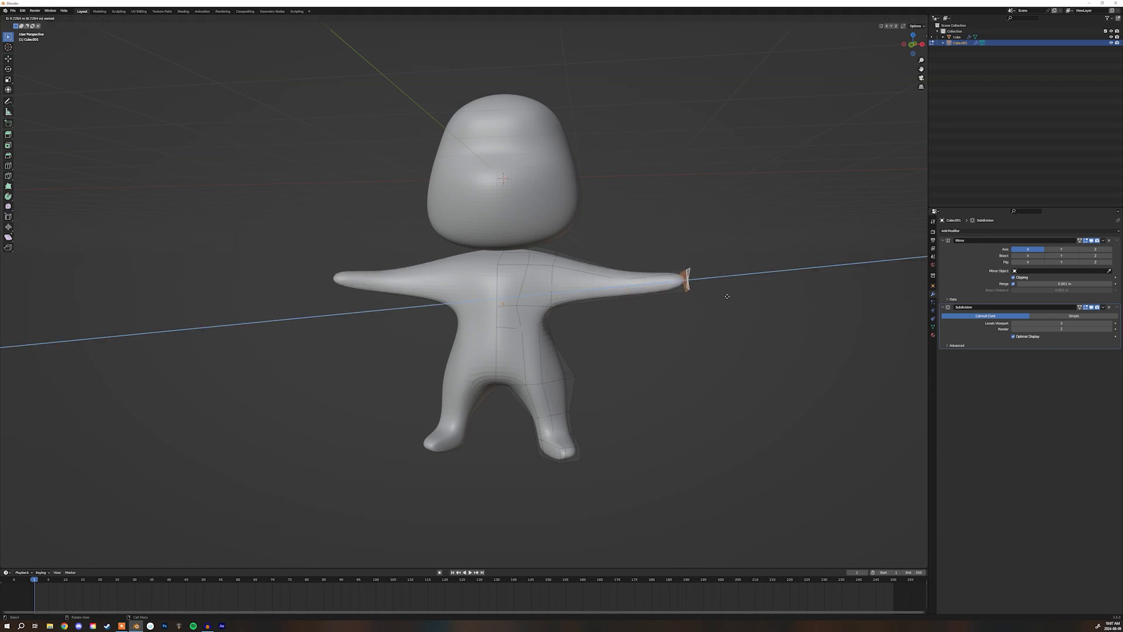
pyautogui.click(714, 311)
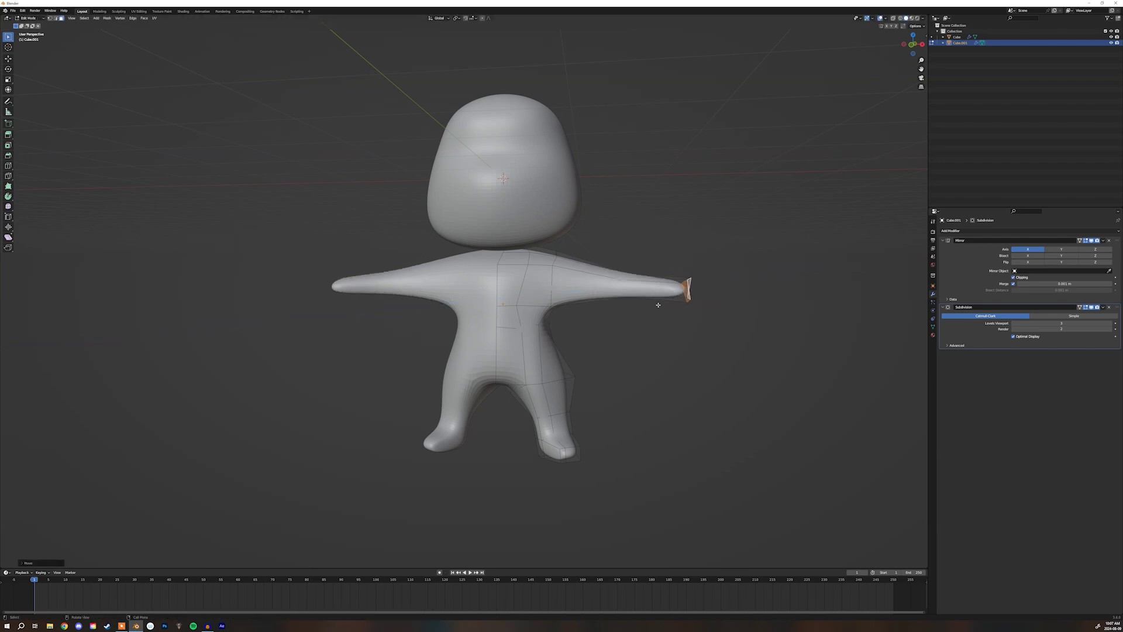
pyautogui.moveTo(690, 288); pyautogui.dragTo(646, 328, button='middle')
pyautogui.press('s')
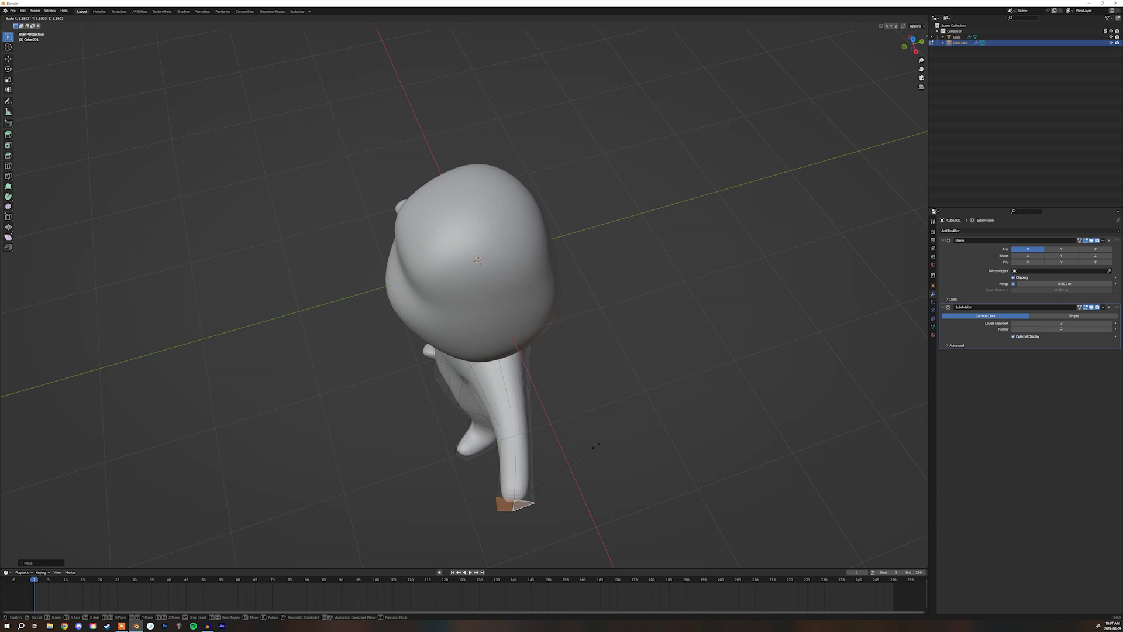
pyautogui.click(566, 448)
pyautogui.moveTo(566, 448); pyautogui.dragTo(607, 409, button='middle')
# - In wireframe, select the edge loop at the elbow and move it inward toward the shoulder, checking the arm in Object Mode
pyautogui.hotkey('alt', 'z')
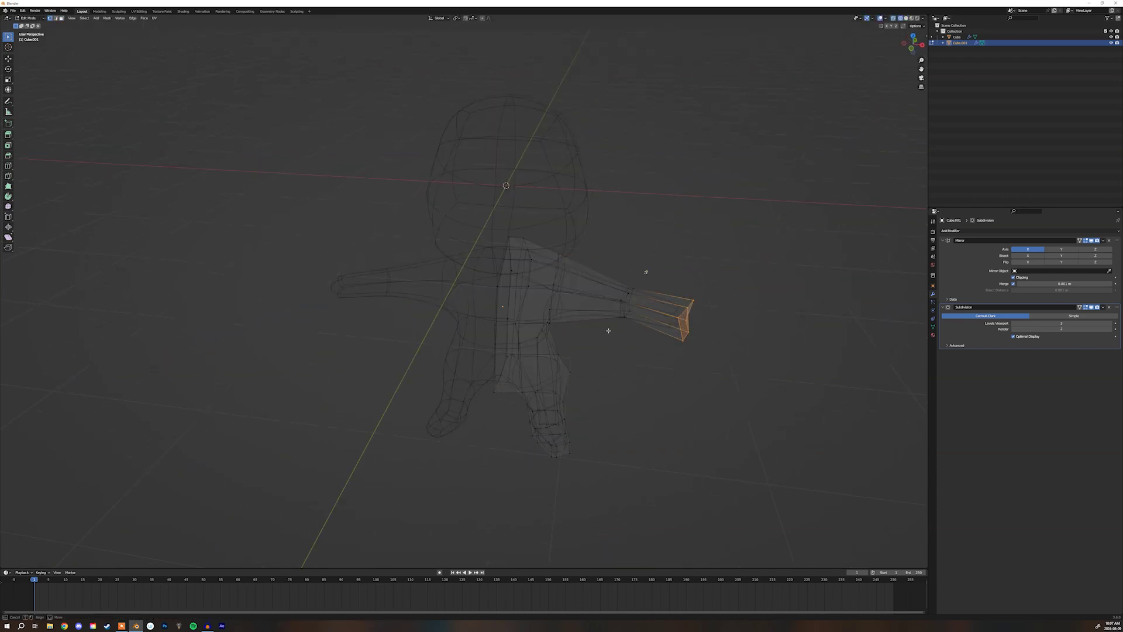
pyautogui.press('1')
pyautogui.keyDown('alt'); pyautogui.click(638, 297); pyautogui.keyUp('alt')
pyautogui.press('g')
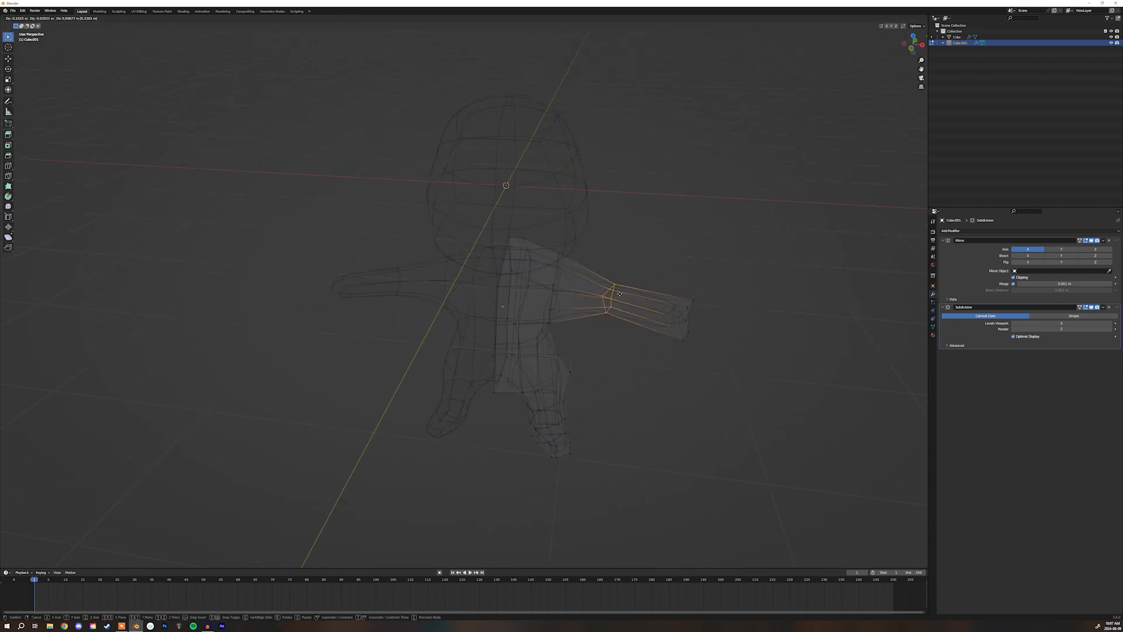
pyautogui.click(620, 291)
pyautogui.moveTo(618, 295)
pyautogui.mouseDown(button='middle')
pyautogui.moveTo(571, 316)
pyautogui.moveTo(541, 300)
pyautogui.moveTo(600, 304)
pyautogui.mouseUp(button='middle')
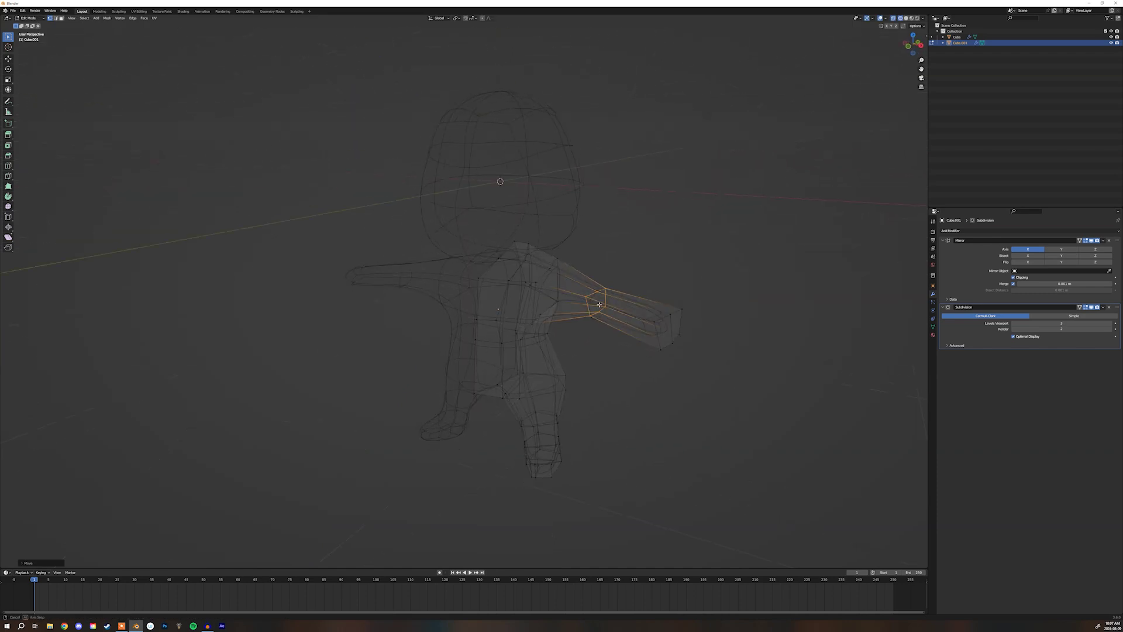
pyautogui.moveTo(618, 264); pyautogui.dragTo(579, 340)
pyautogui.moveTo(581, 337); pyautogui.dragTo(608, 311, button='middle')
pyautogui.press('Tab')
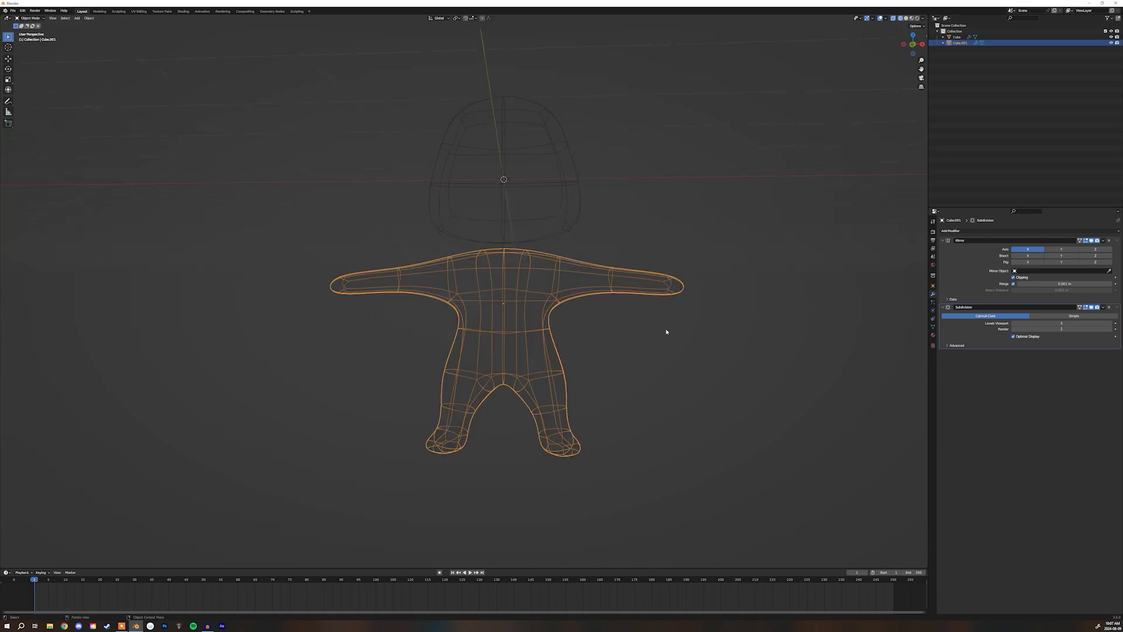
pyautogui.press('Tab')
pyautogui.hotkey('shift', 'z')
# - Extrude the end faces of the arm outward to form the hand
pyautogui.moveTo(671, 326)
pyautogui.mouseDown(button='middle')
pyautogui.moveTo(638, 345)
pyautogui.moveTo(615, 407)
pyautogui.moveTo(710, 341)
pyautogui.moveTo(707, 304)
pyautogui.mouseUp(button='middle')
pyautogui.press('e')
pyautogui.click(715, 340)
pyautogui.moveTo(677, 336); pyautogui.dragTo(672, 341)
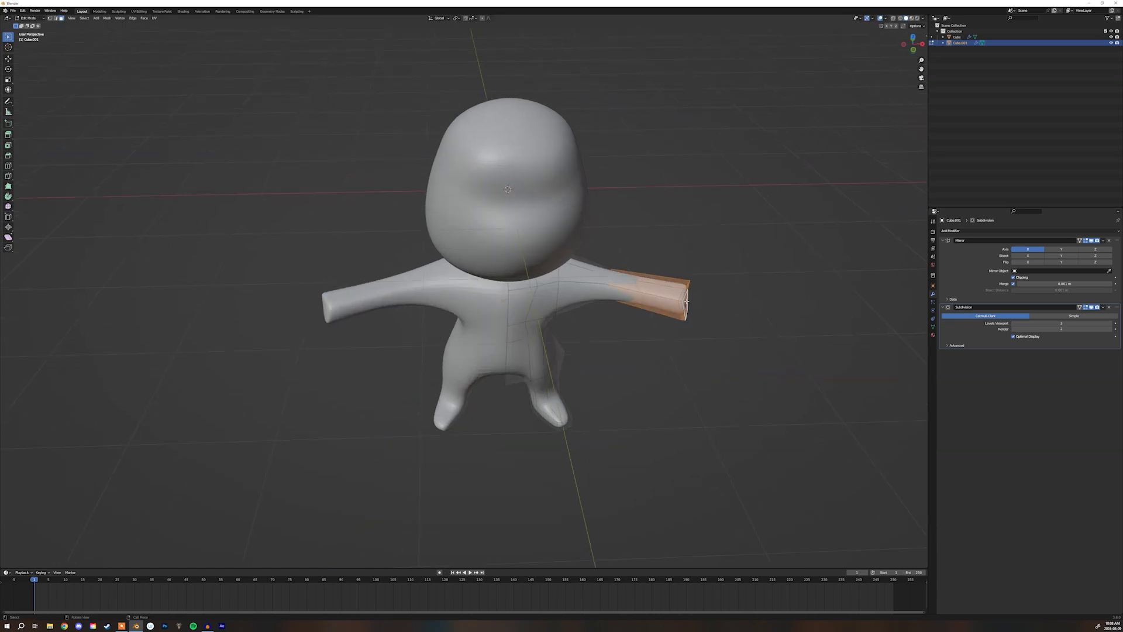
pyautogui.click(719, 303)
pyautogui.moveTo(697, 296); pyautogui.dragTo(515, 474, button='middle')
pyautogui.press('e')
pyautogui.click(767, 328)
# - Scale the front and back side faces of the hand along Y to widen it
pyautogui.press('s')
pyautogui.press('x')
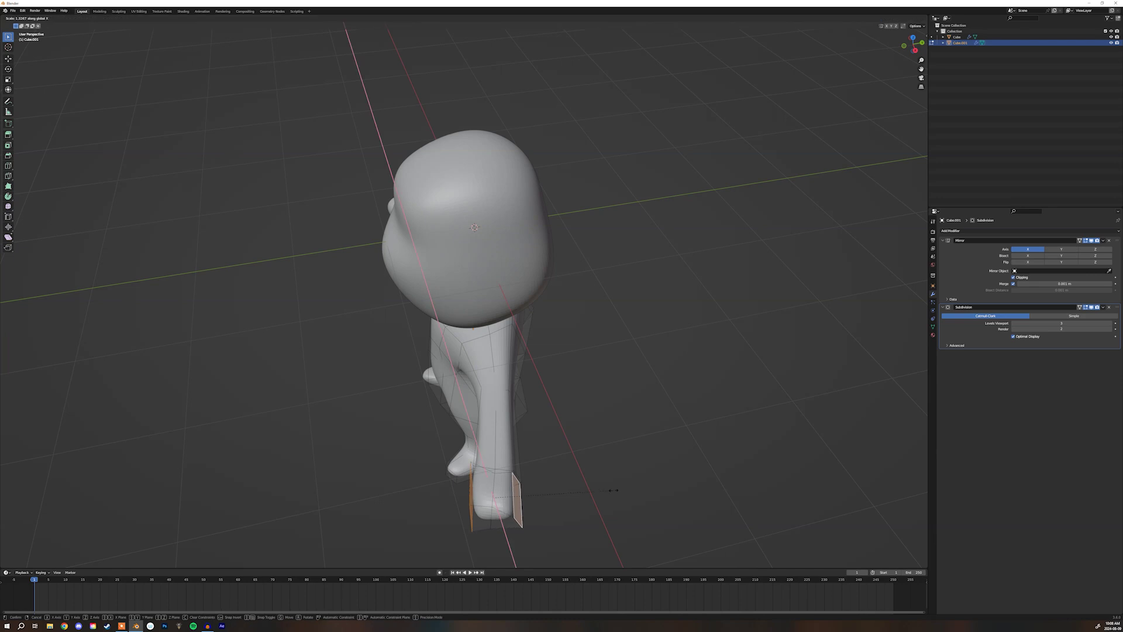
pyautogui.rightClick(587, 484)
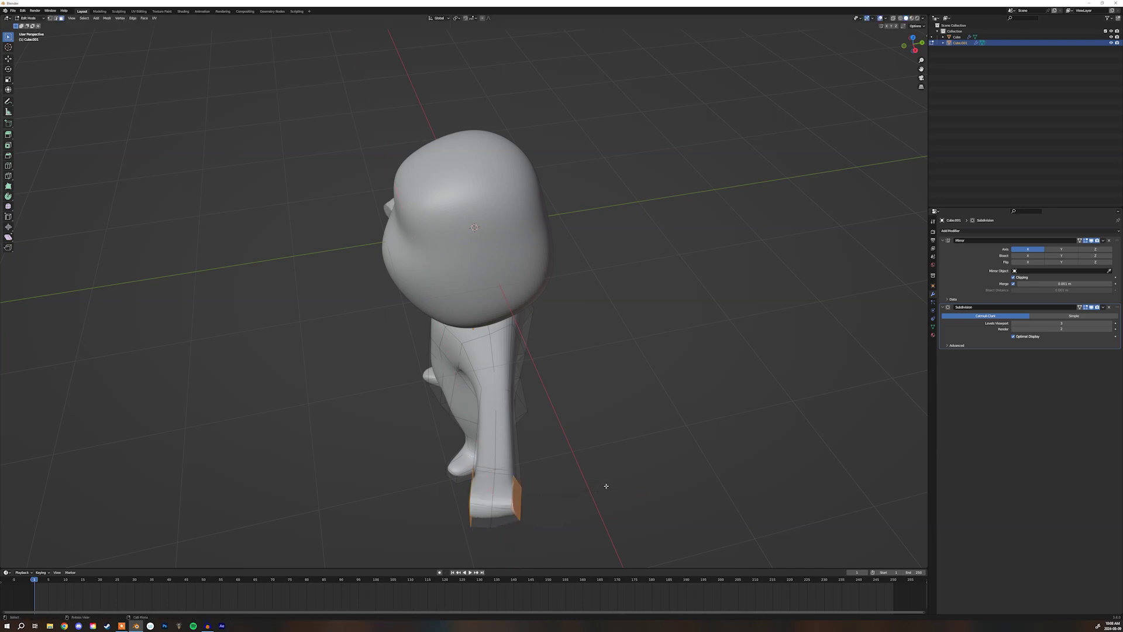
pyautogui.press('y')
pyautogui.click(603, 487)
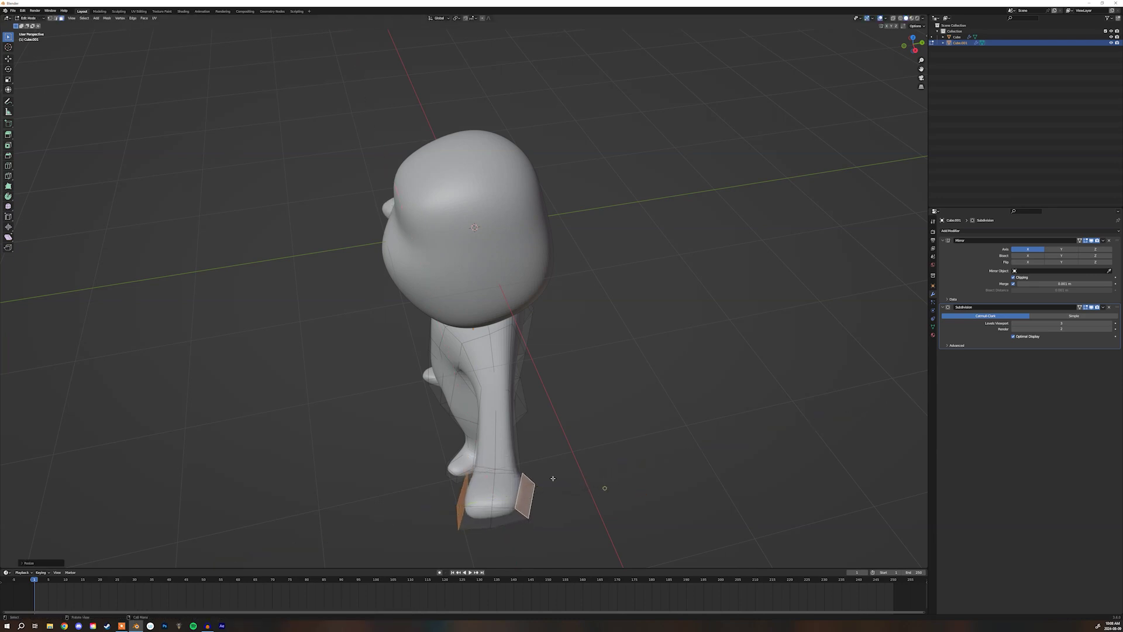
# - Select the edge loop at the wrist, scale it down, and adjust its width along Y
pyautogui.moveTo(552, 477); pyautogui.dragTo(554, 388, button='middle')
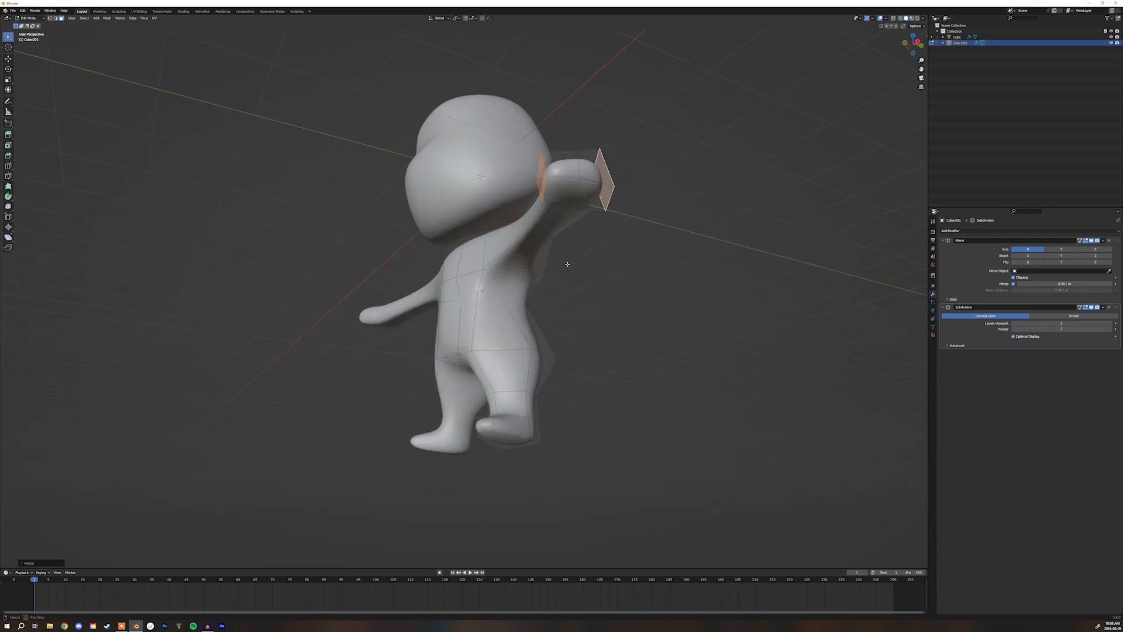
pyautogui.moveTo(564, 258); pyautogui.dragTo(676, 310, button='middle')
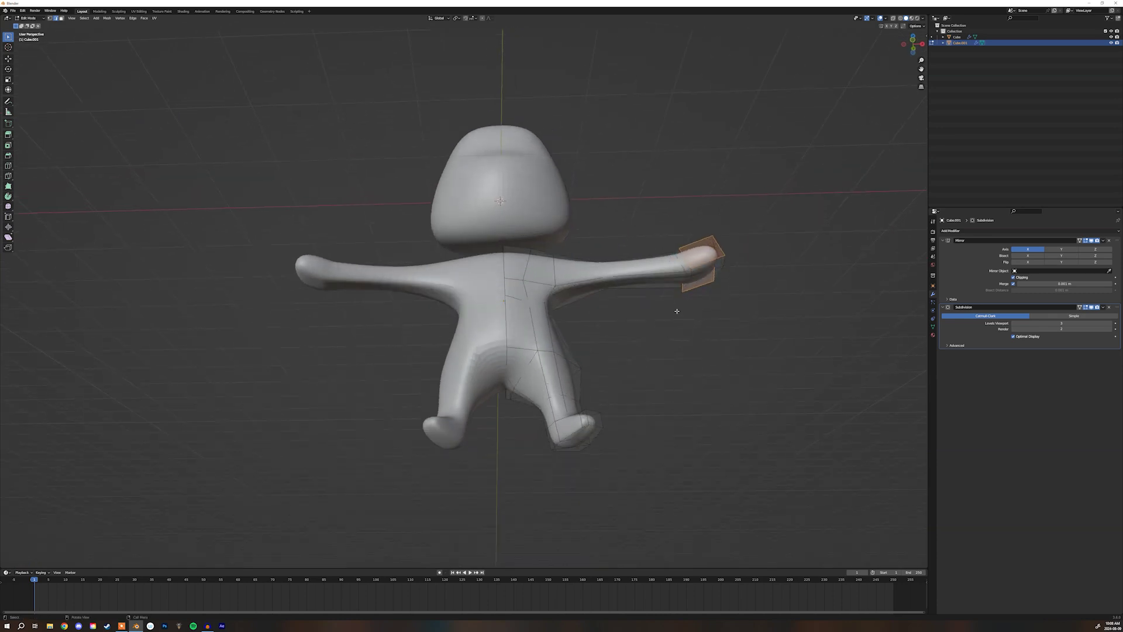
pyautogui.keyDown('alt'); pyautogui.click(686, 269); pyautogui.keyUp('alt')
pyautogui.keyDown('alt'); pyautogui.click(689, 272); pyautogui.keyUp('alt')
pyautogui.press('s')
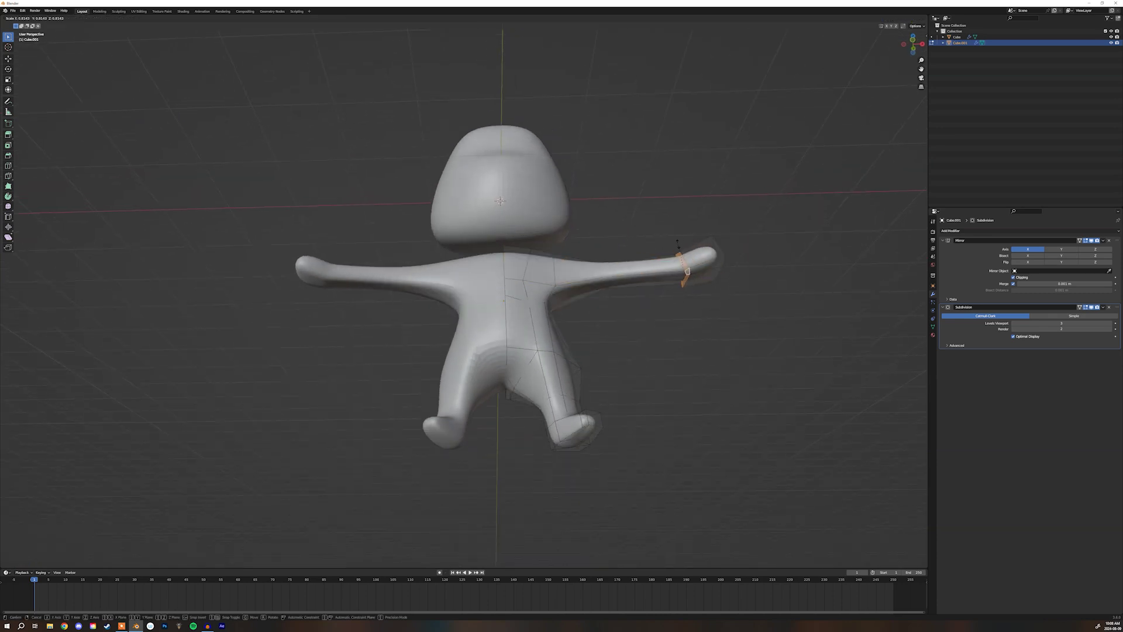
pyautogui.click(677, 245)
pyautogui.moveTo(677, 245); pyautogui.dragTo(624, 390, button='middle')
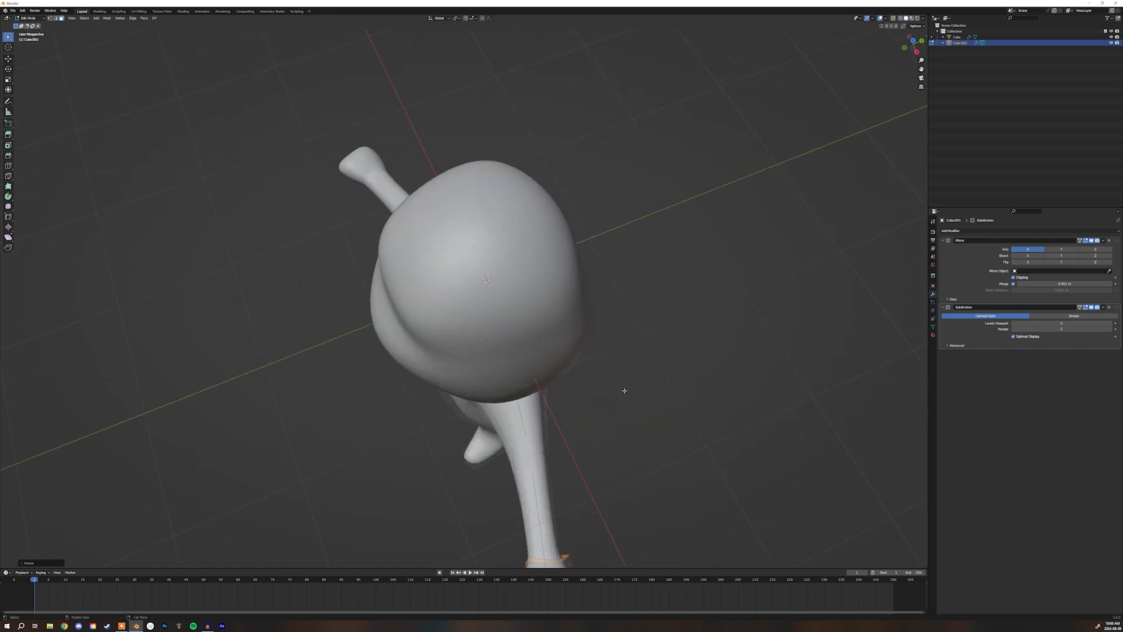
pyautogui.moveTo(604, 429); pyautogui.dragTo(570, 447, button='middle')
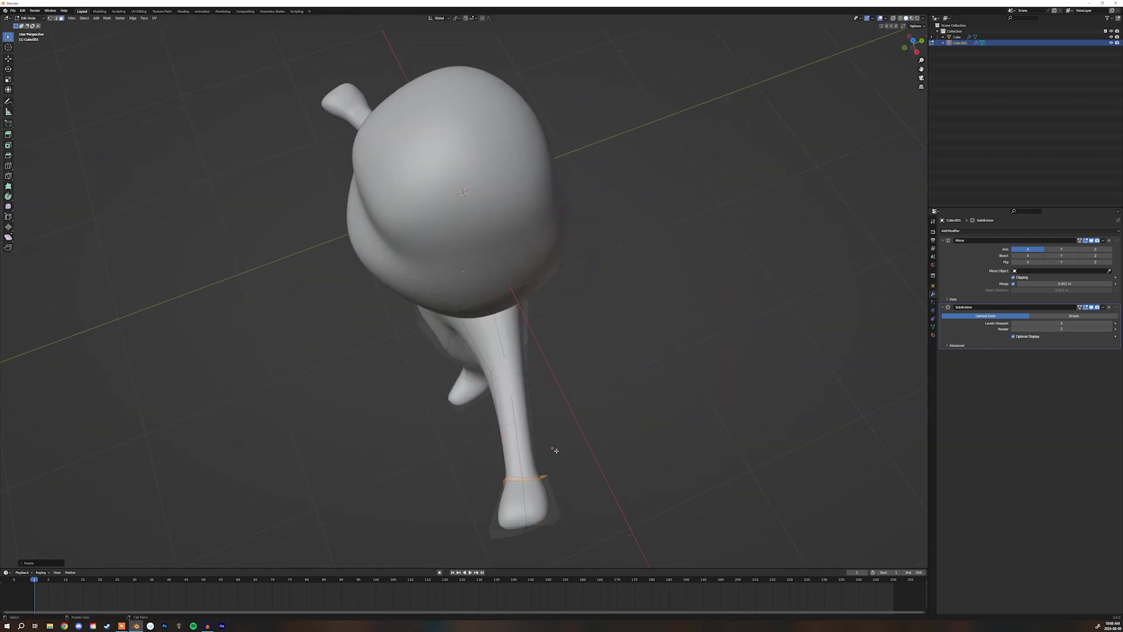
pyautogui.press('s')
pyautogui.press('y')
pyautogui.click(555, 457)
# - Add an edge loop to the arm and scale the ring of faces around the elbow along Y to thicken it
pyautogui.moveTo(523, 450); pyautogui.dragTo(532, 447, button='middle')
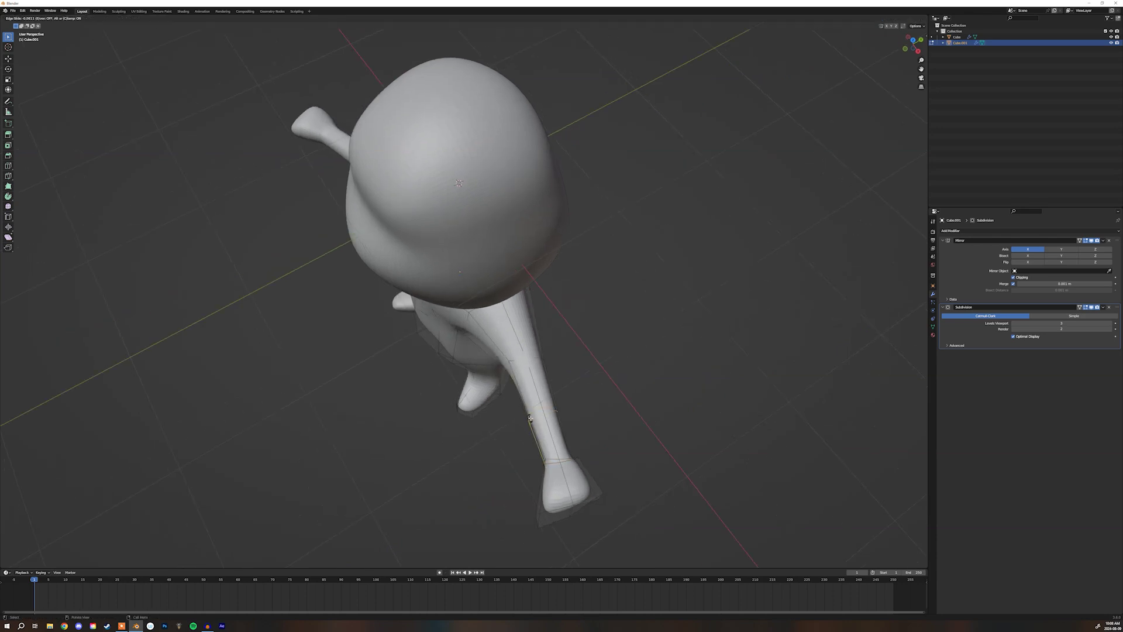
pyautogui.click(530, 418)
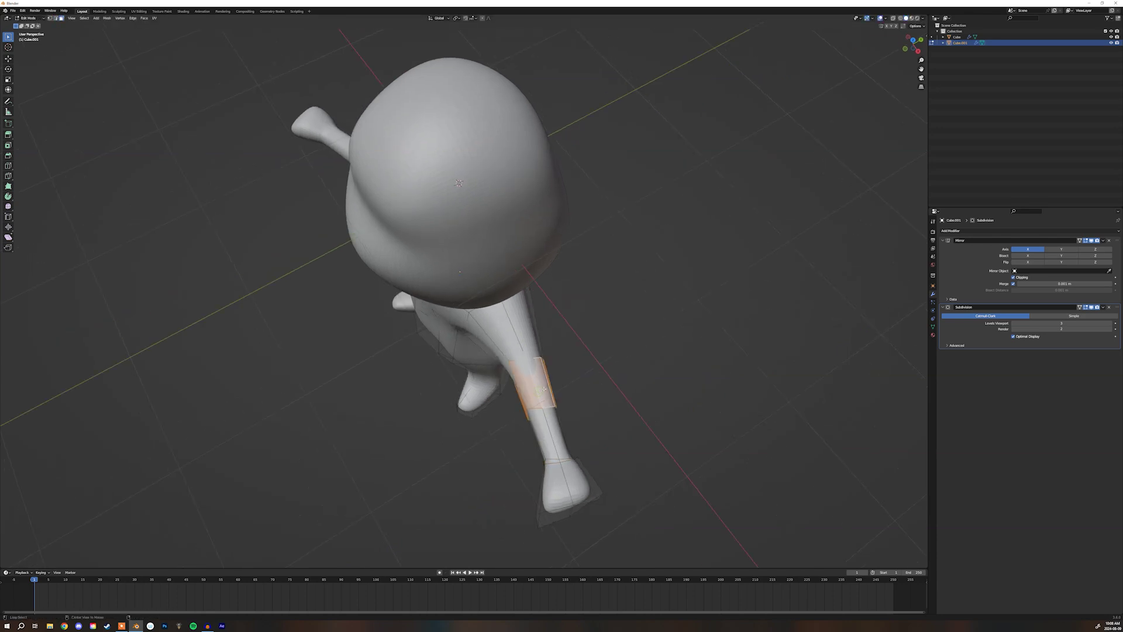
pyautogui.press('s')
pyautogui.press('x')
pyautogui.rightClick(590, 367)
pyautogui.press('s')
pyautogui.press('y')
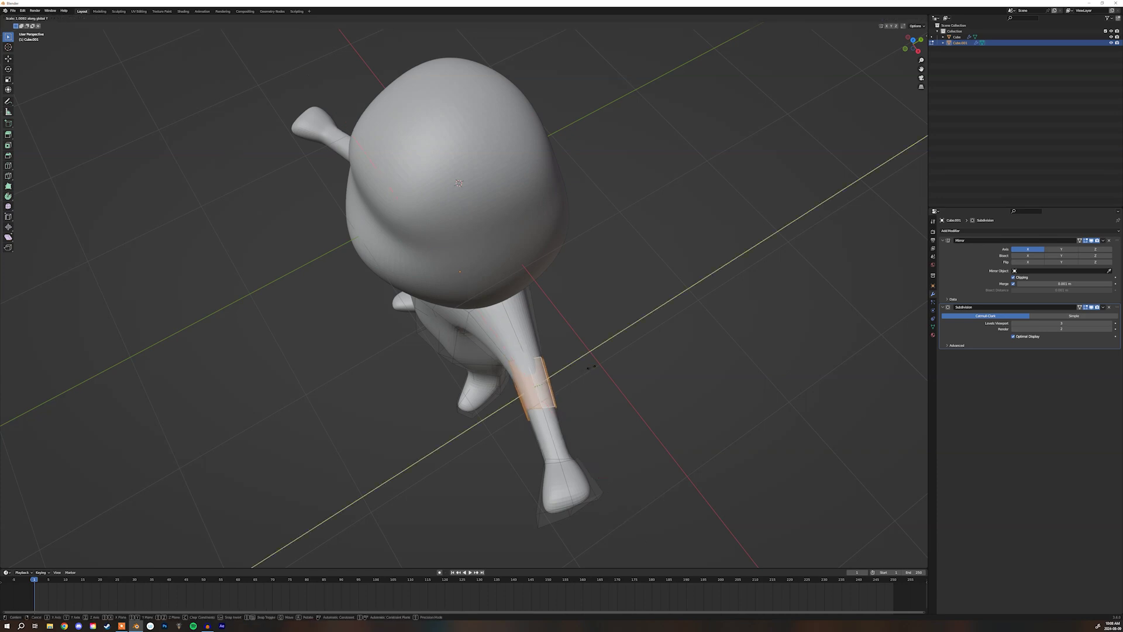
pyautogui.click(609, 362)
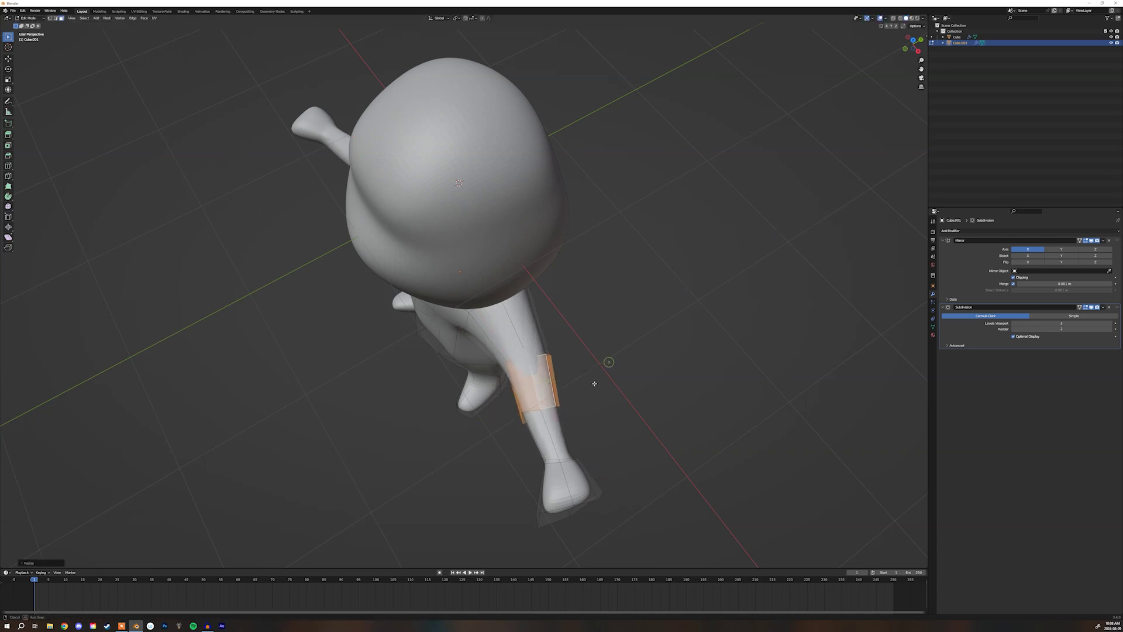
# - Rotate the ring of elbow faces slightly and check the arm in Object Mode
pyautogui.moveTo(597, 383); pyautogui.dragTo(577, 393, button='middle')
pyautogui.press('r')
pyautogui.click(607, 357)
pyautogui.moveTo(608, 356); pyautogui.dragTo(655, 318, button='middle')
pyautogui.press('Tab')
pyautogui.press('Tab')
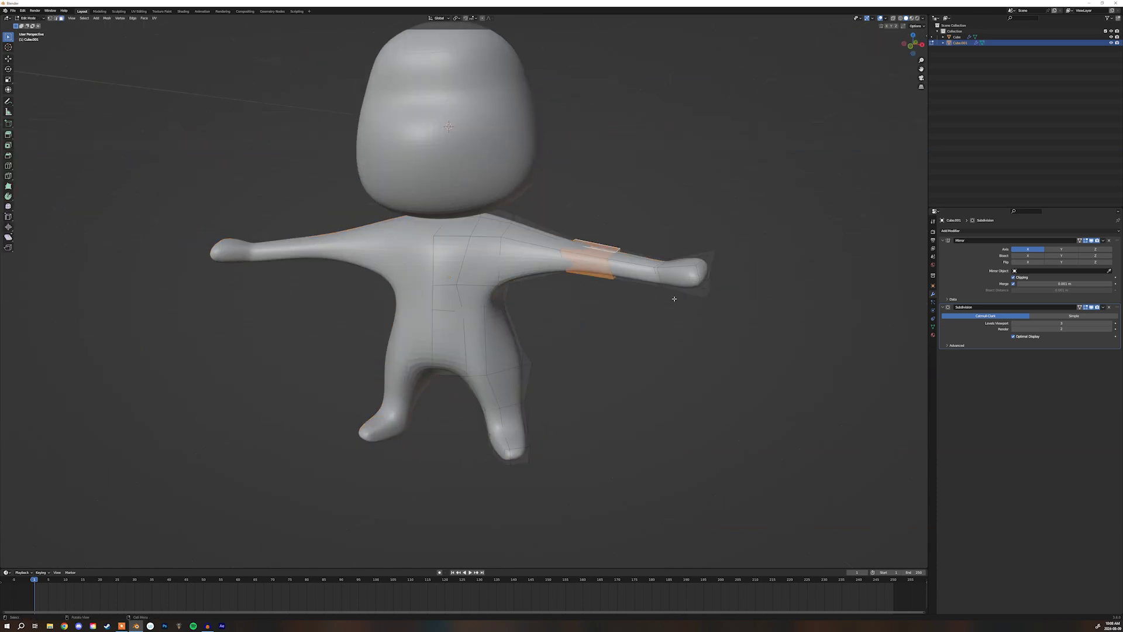
# - In front wireframe view, move the hand, forearm and elbow vertices inward in successive selections to shorten the arm
pyautogui.press('KP_1')
pyautogui.hotkey('alt', 'z')
pyautogui.keyDown('shift'); pyautogui.moveTo(698, 201); pyautogui.dragTo(604, 314); pyautogui.keyUp('shift')
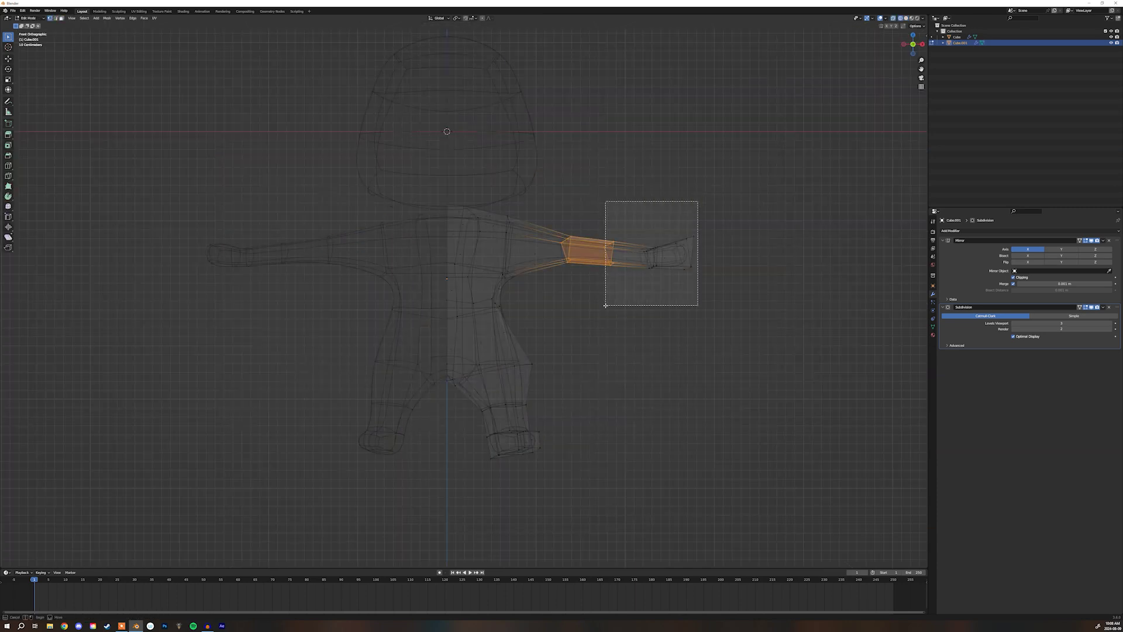
pyautogui.moveTo(708, 202); pyautogui.dragTo(602, 318)
pyautogui.press('g')
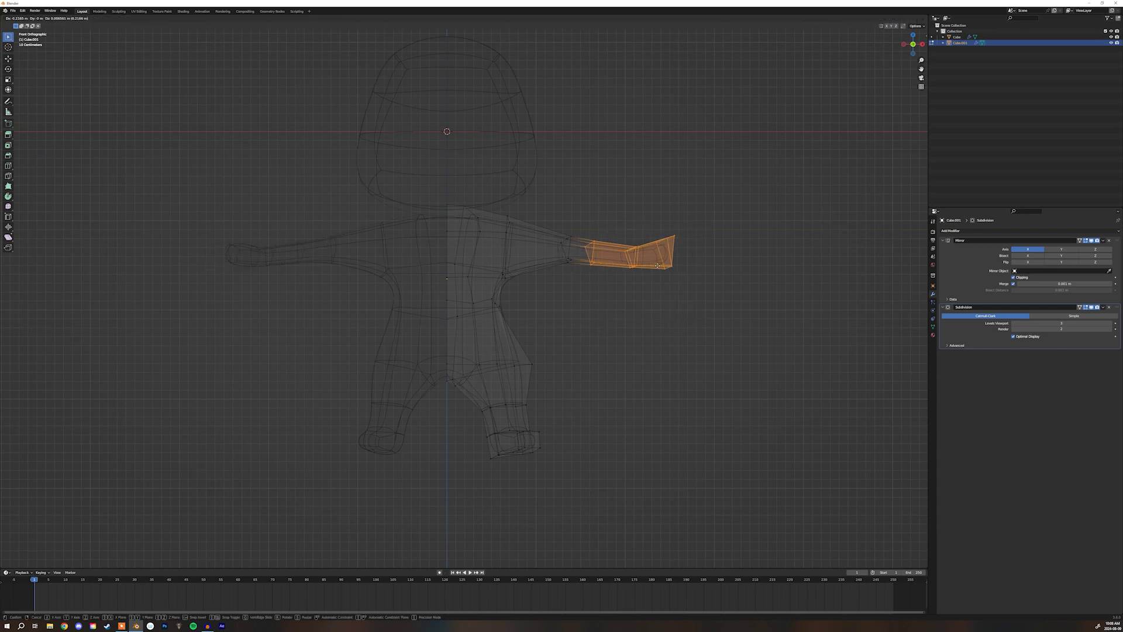
pyautogui.click(661, 263)
pyautogui.moveTo(704, 212); pyautogui.dragTo(610, 292)
pyautogui.press('g')
pyautogui.click(600, 286)
pyautogui.moveTo(690, 208); pyautogui.dragTo(566, 293)
pyautogui.press('g')
pyautogui.click(539, 288)
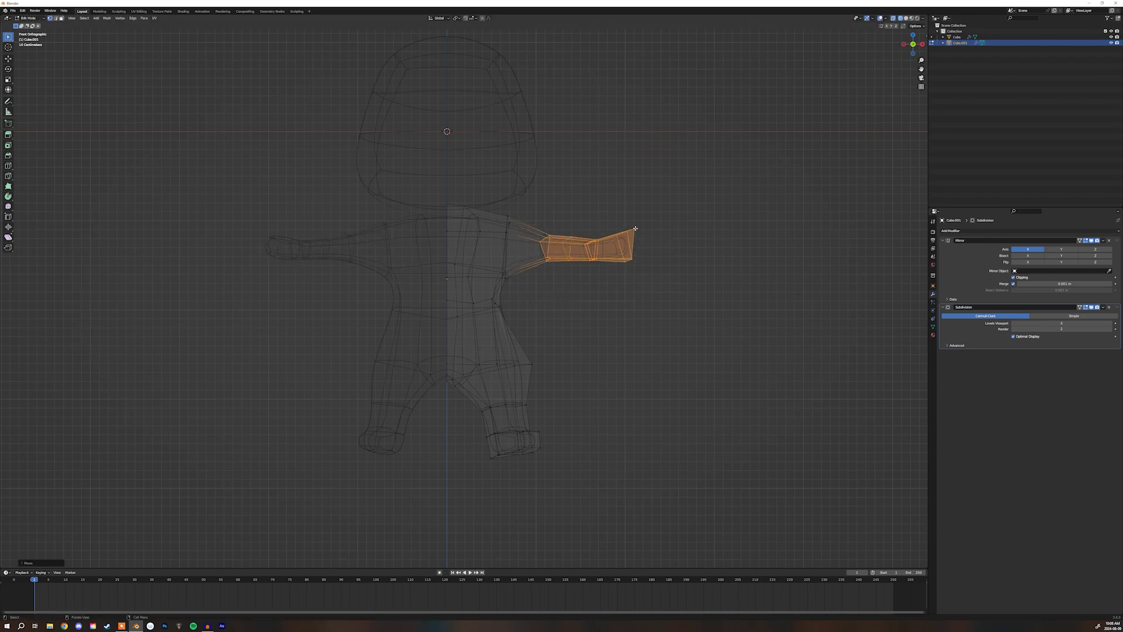
# - Rotate the forearm and hand downward, reposition them, preview the body in Object Mode, and return to Edit Mode
pyautogui.press('r')
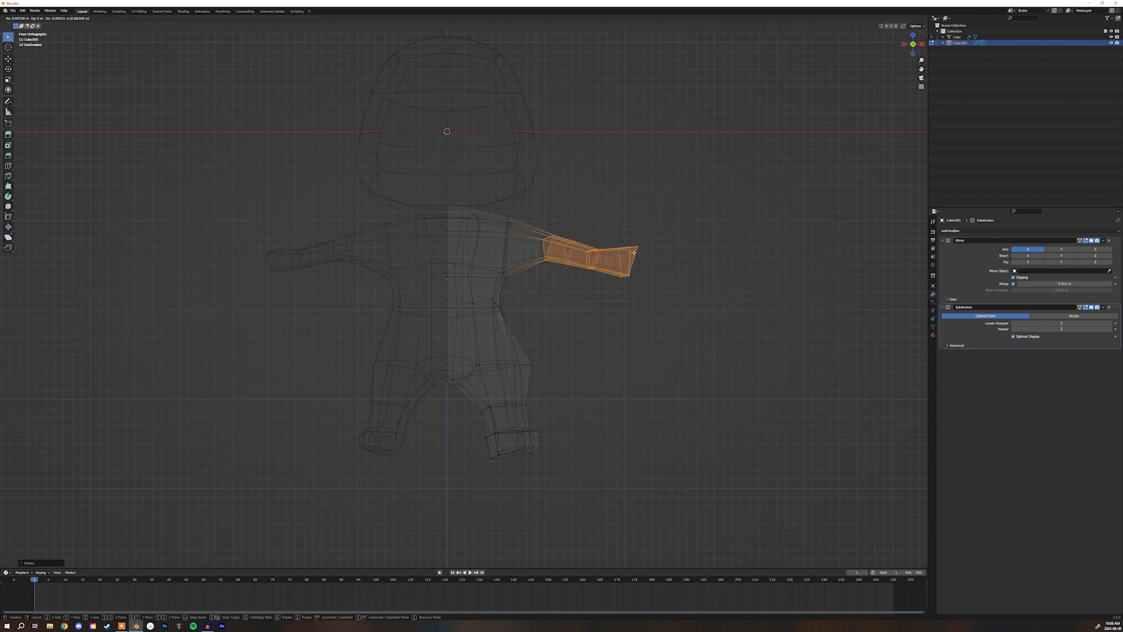
pyautogui.click(630, 262)
pyautogui.press('Tab')
pyautogui.hotkey('shift', 'z')
pyautogui.moveTo(608, 280); pyautogui.dragTo(631, 276, button='middle')
pyautogui.press('KP_7')
pyautogui.hotkey('shift', 'z')
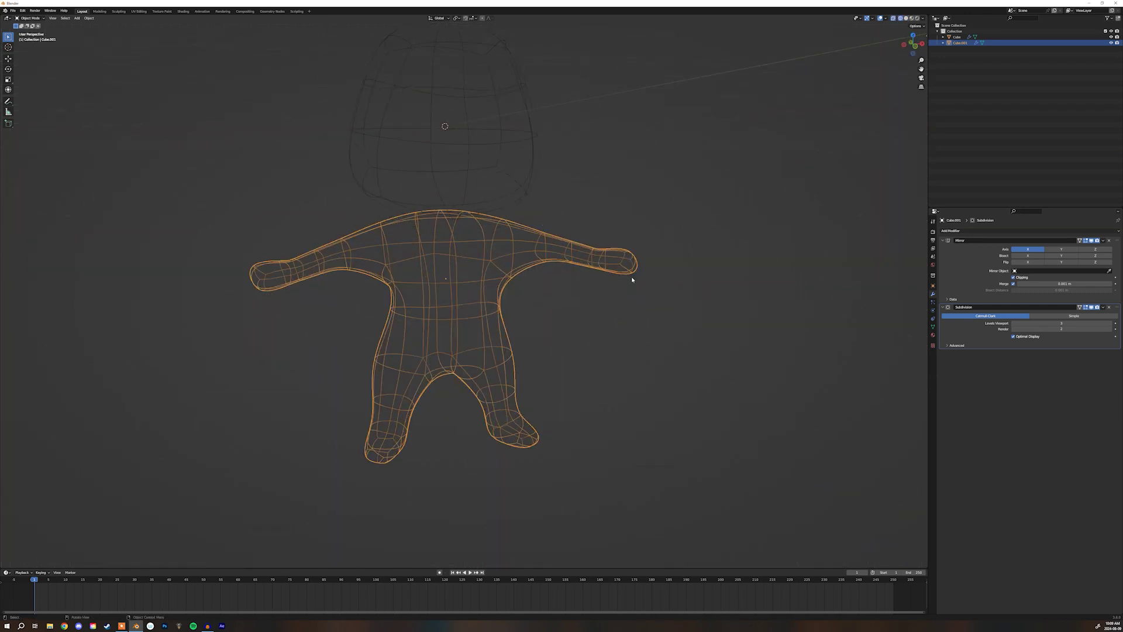
pyautogui.press('Tab')
pyautogui.moveTo(661, 213); pyautogui.dragTo(649, 261, button='middle')
pyautogui.press('KP_7')
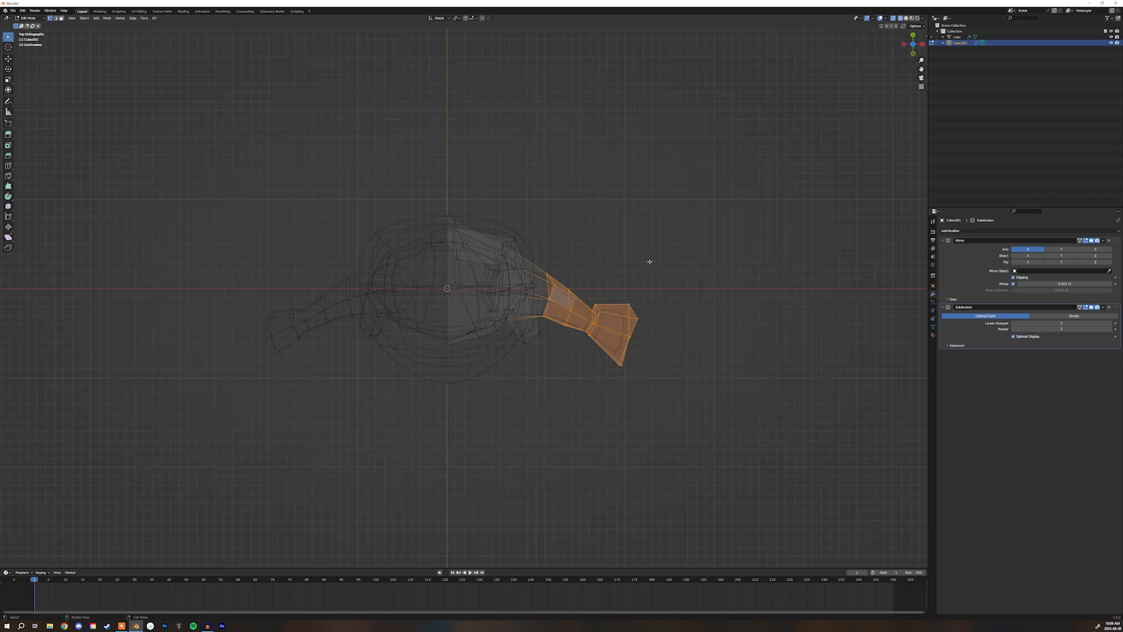
# - In top wireframe view, rotate the forearm and hand in line with the shoulder, reposition them, and preview the body in solid shading
pyautogui.press('r')
pyautogui.click(677, 283)
pyautogui.press('g')
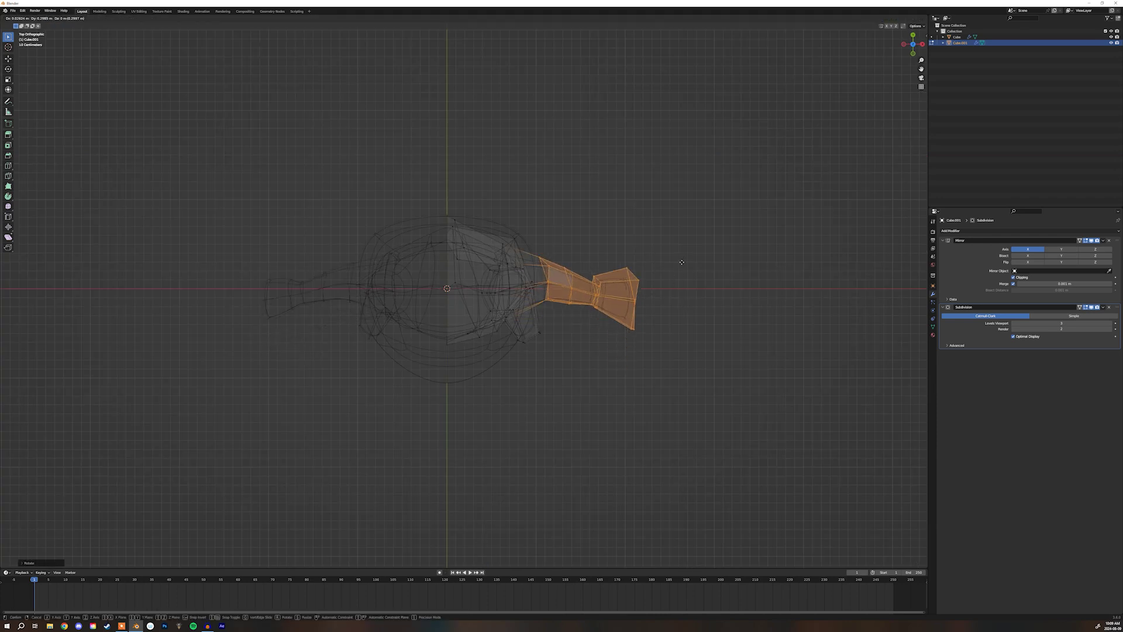
pyautogui.click(682, 265)
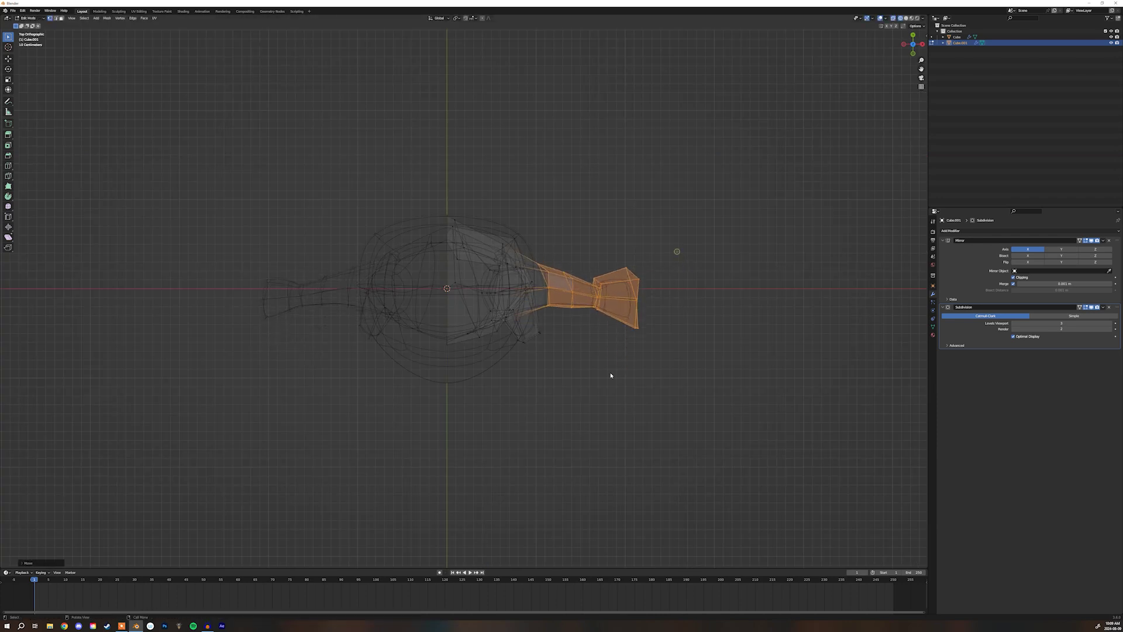
pyautogui.press('Tab')
pyautogui.moveTo(609, 376)
pyautogui.mouseDown(button='middle')
pyautogui.moveTo(587, 321)
pyautogui.moveTo(554, 304)
pyautogui.moveTo(542, 313)
pyautogui.moveTo(608, 315)
pyautogui.moveTo(468, 222)
pyautogui.mouseUp(button='middle')
pyautogui.hotkey('shift', 'z')
# - Extrude the top faces of the torso upward to form a neck, scale them down, and move them up into the head
pyautogui.press('Tab')
pyautogui.click(474, 217)
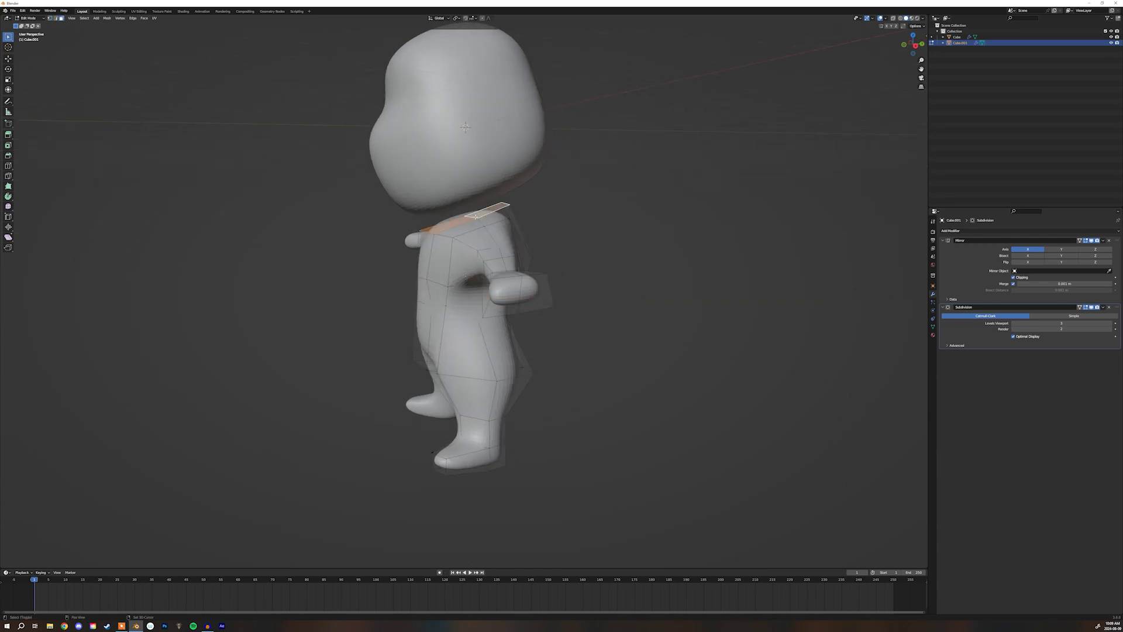
pyautogui.press('e')
pyautogui.click(476, 197)
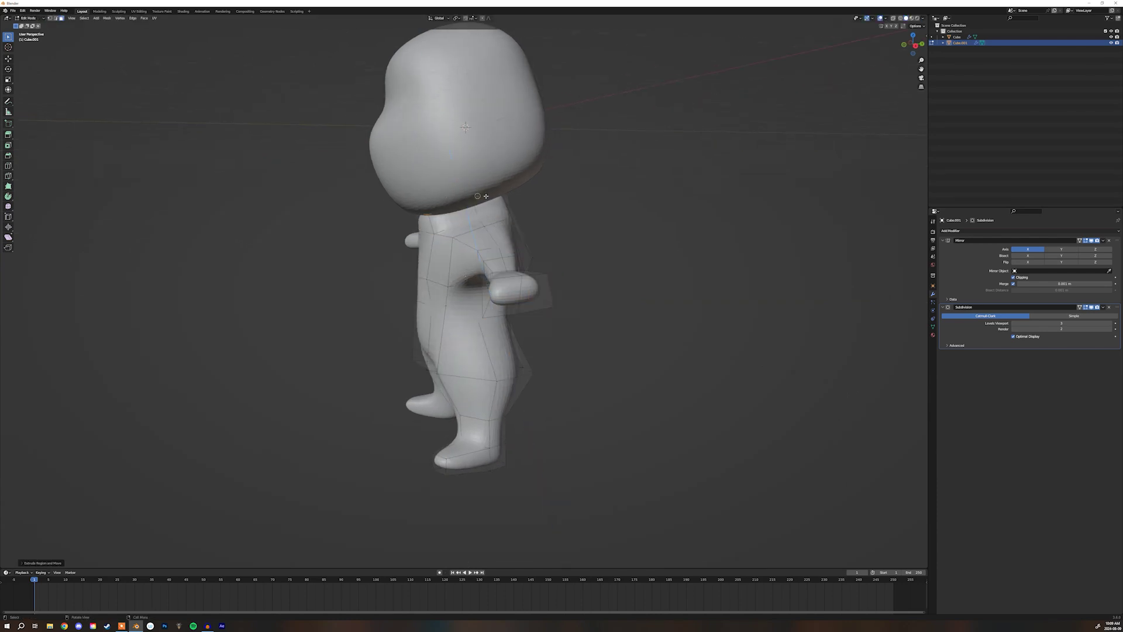
pyautogui.press('s')
pyautogui.click(471, 204)
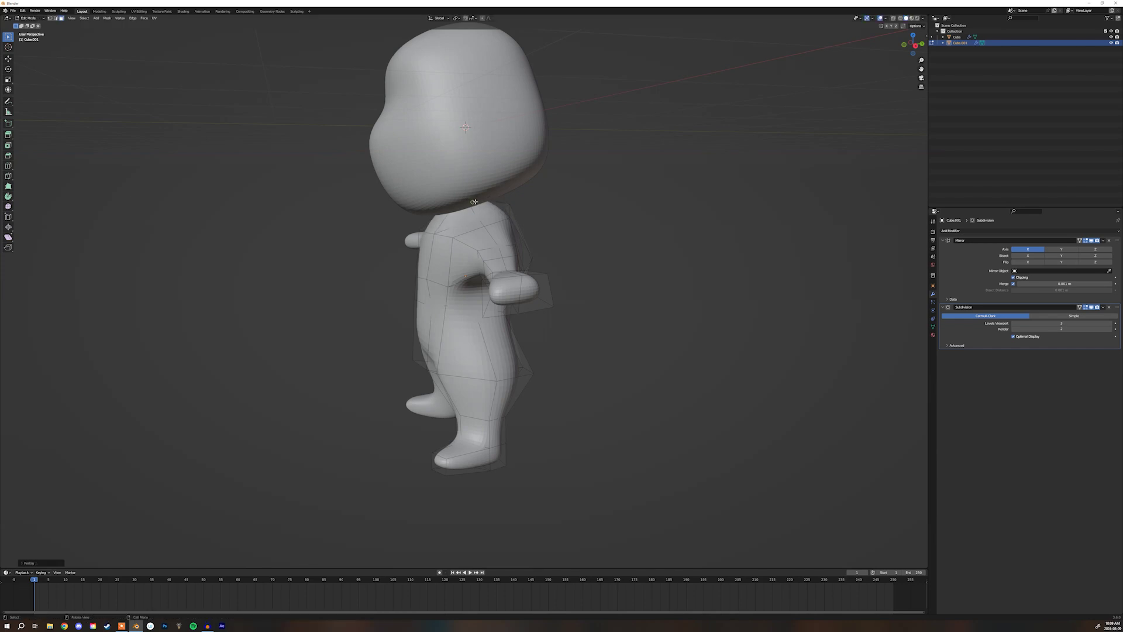
pyautogui.press('g')
pyautogui.click(490, 181)
pyautogui.press('Tab')
pyautogui.scroll(6, 411, 169)
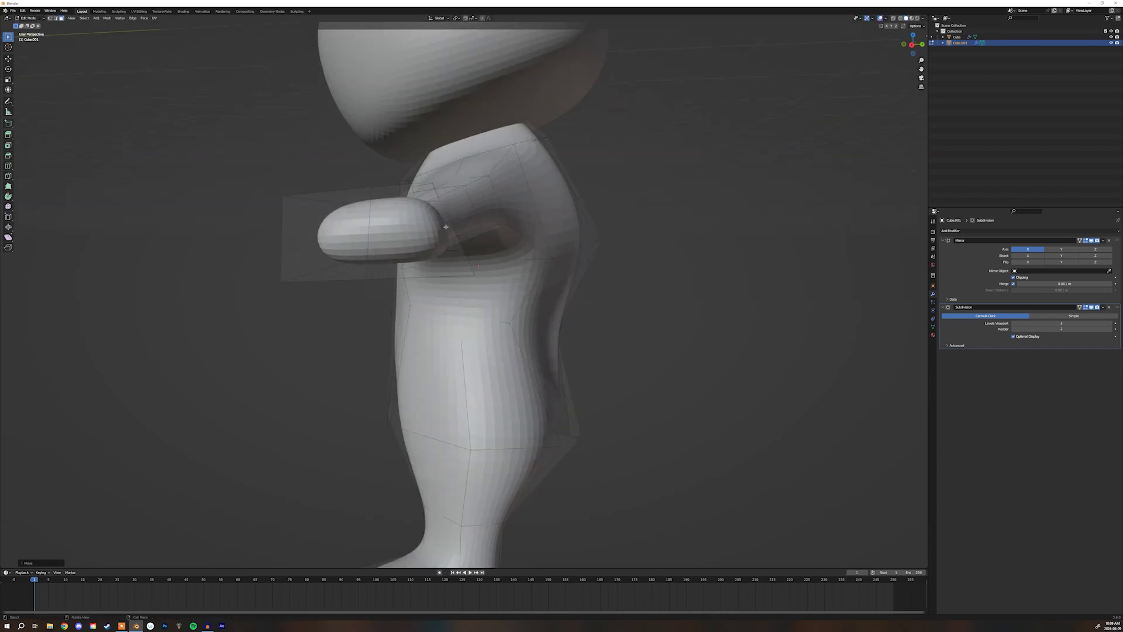
# - Add an edge loop around the base of the neck and scale it inward to narrow the neck
pyautogui.press('Tab')
pyautogui.click(412, 168)
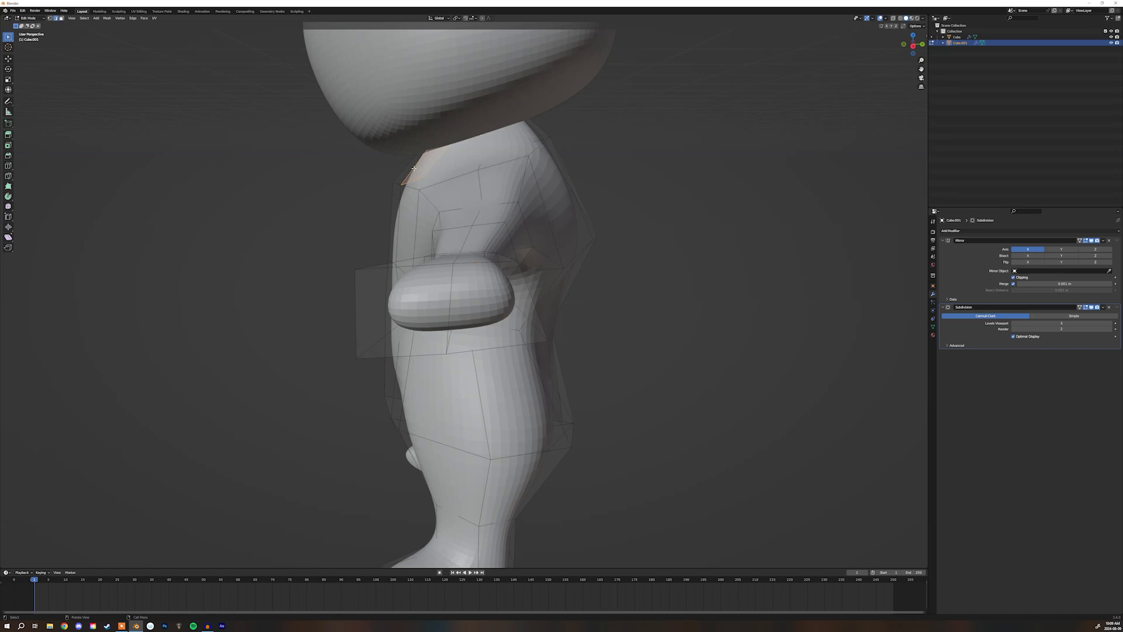
pyautogui.click(413, 168)
pyautogui.click(436, 174)
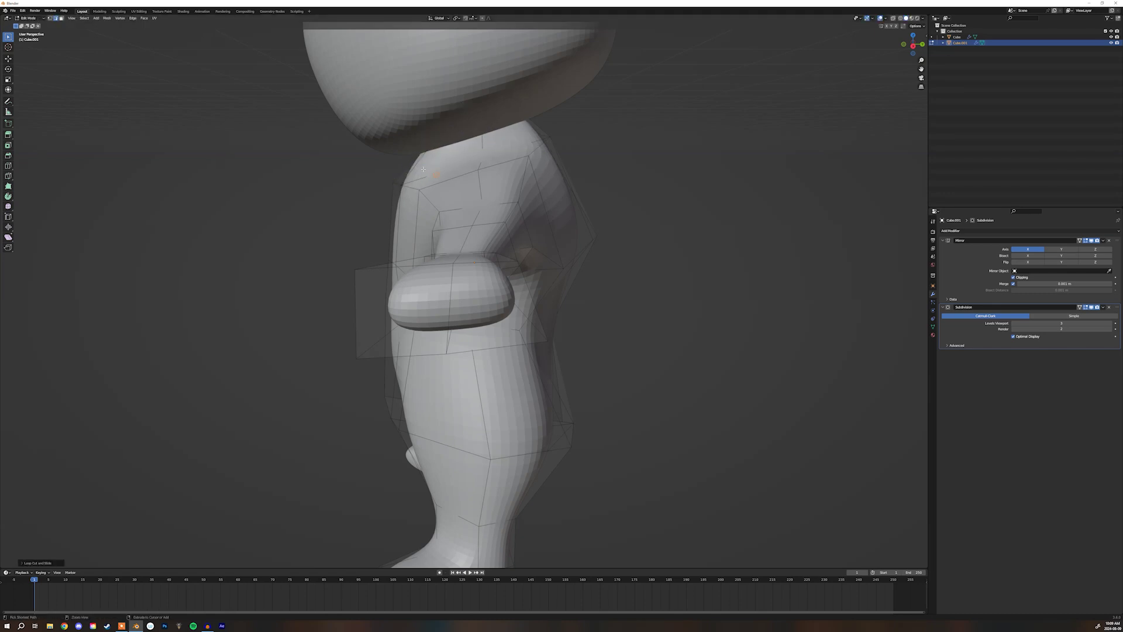
pyautogui.hotkey('ctrl', 'r')
pyautogui.click(416, 168)
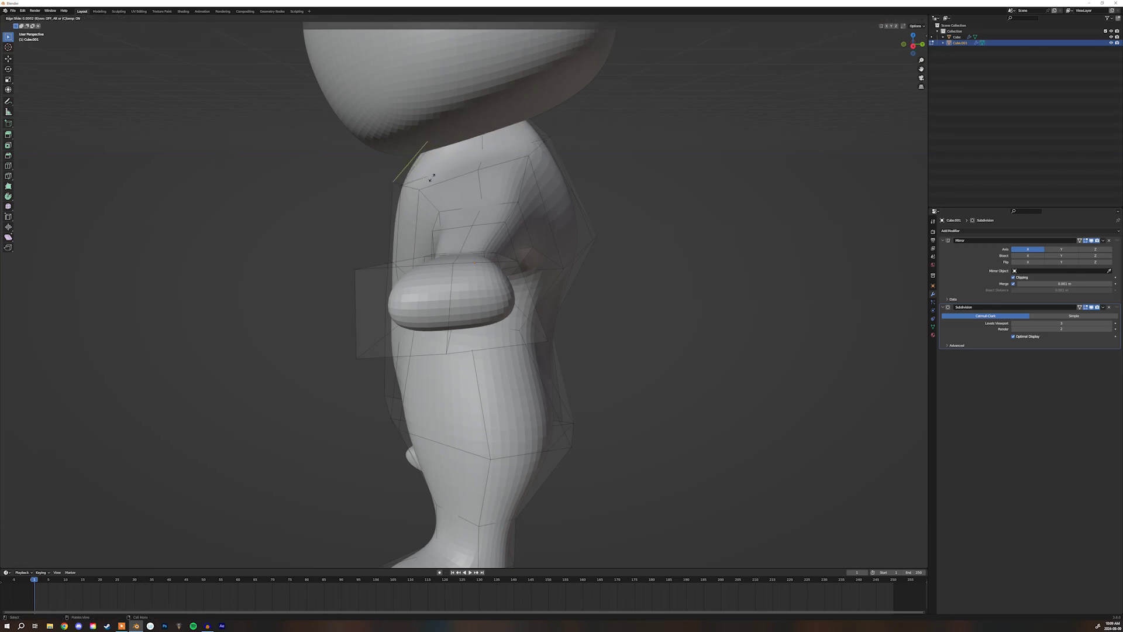
pyautogui.click(436, 233)
pyautogui.press('s')
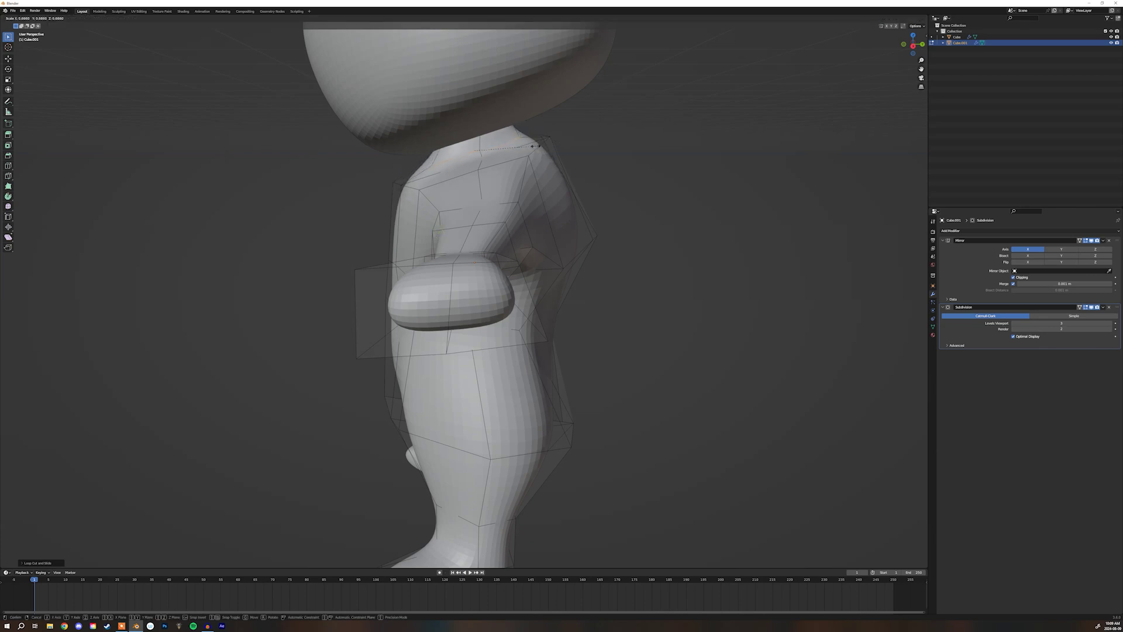
pyautogui.click(517, 143)
pyautogui.moveTo(517, 143); pyautogui.dragTo(521, 171, button='middle')
pyautogui.scroll(-5, 521, 170)
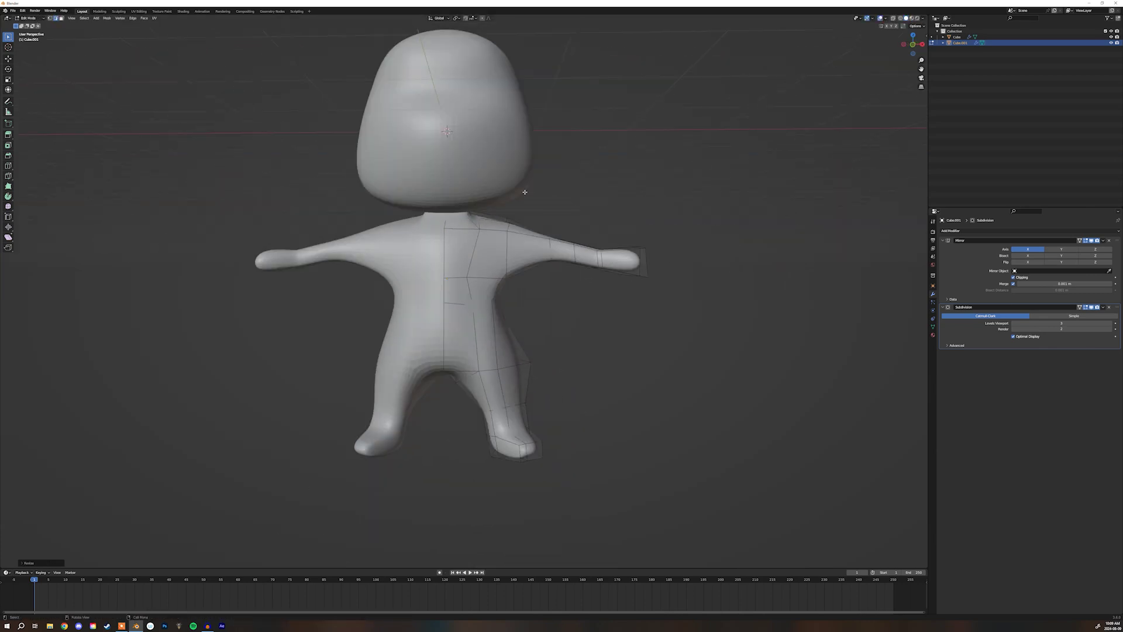
# - In Object Mode, scale the body down along the X axis to make it narrower
pyautogui.press('Tab')
pyautogui.moveTo(546, 211); pyautogui.dragTo(514, 243, button='middle')
pyautogui.click(510, 202)
pyautogui.moveTo(510, 202); pyautogui.dragTo(526, 236, button='middle')
pyautogui.click(602, 254)
pyautogui.press('s')
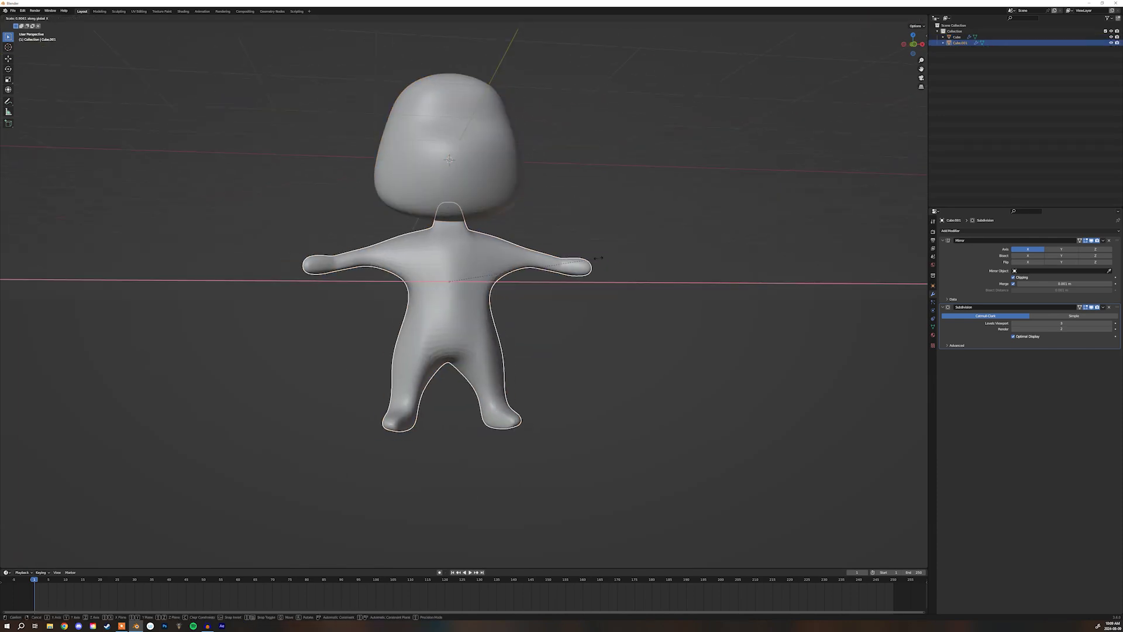
pyautogui.click(576, 261)
pyautogui.moveTo(576, 260)
pyautogui.mouseDown(button='middle')
pyautogui.moveTo(551, 278)
pyautogui.moveTo(566, 256)
pyautogui.moveTo(597, 253)
pyautogui.moveTo(568, 255)
pyautogui.mouseUp(button='middle')
pyautogui.scroll(-3, 552, 278)
pyautogui.click(483, 379)
pyautogui.moveTo(482, 379); pyautogui.dragTo(504, 366, button='middle')
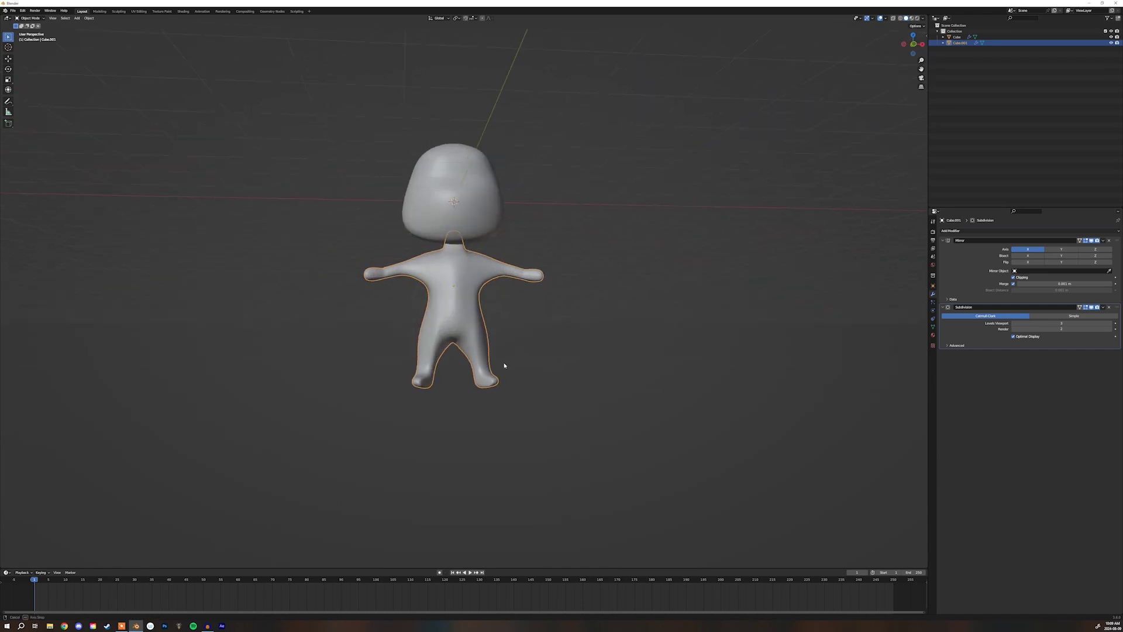
# - In front wireframe view, lengthen the leg by moving the lower leg and foot downward, followed by the foot alone
pyautogui.press('KP_1')
pyautogui.press('Tab')
pyautogui.scroll(2, 505, 368)
pyautogui.hotkey('alt', 'z')
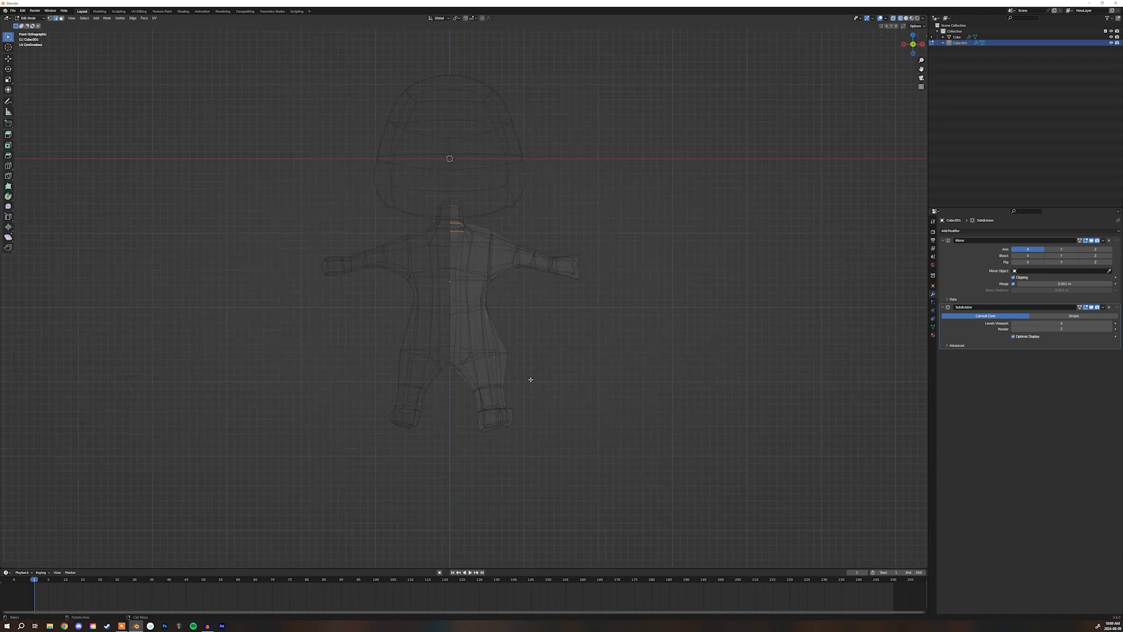
pyautogui.moveTo(529, 376); pyautogui.dragTo(444, 471)
pyautogui.press('g')
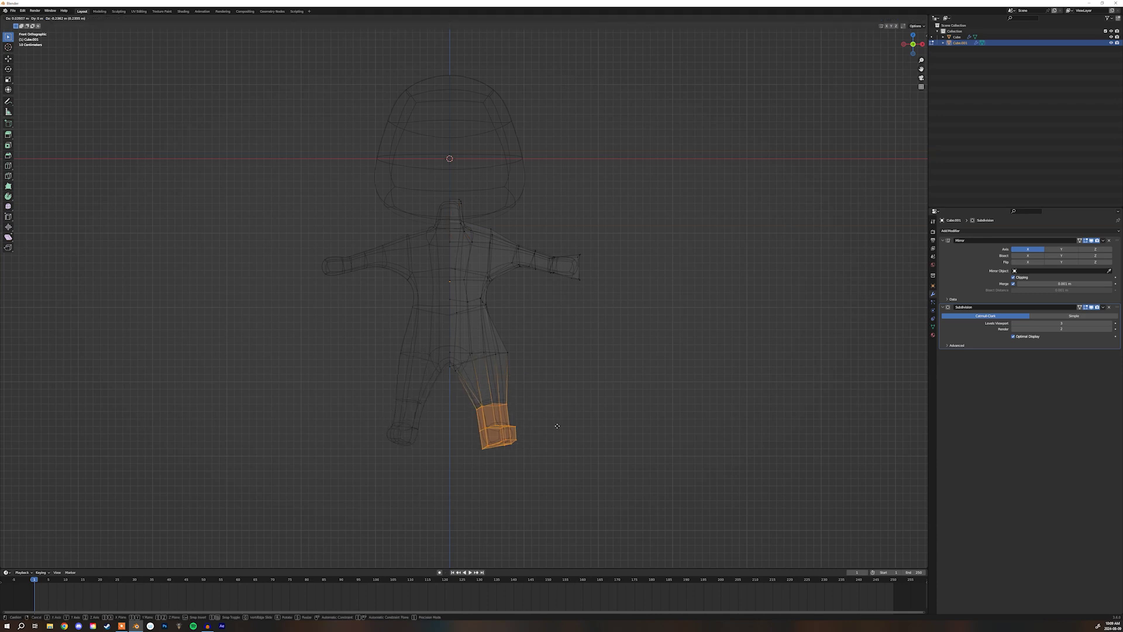
pyautogui.click(557, 424)
pyautogui.moveTo(547, 411); pyautogui.dragTo(443, 483)
pyautogui.press('g')
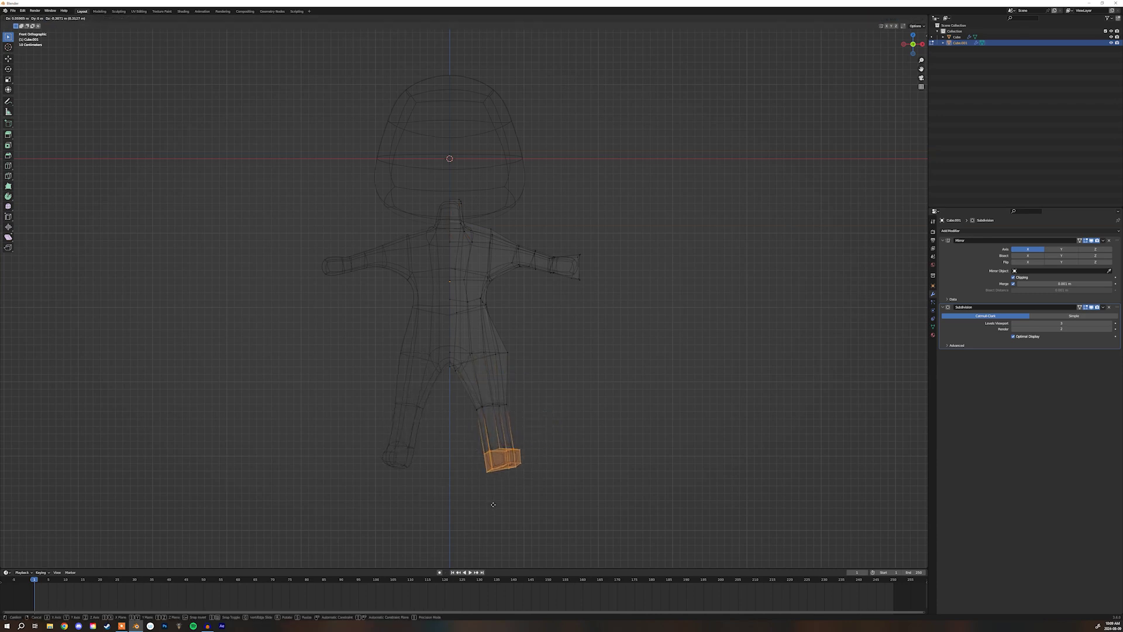
pyautogui.rightClick(494, 504)
pyautogui.press('Tab')
pyautogui.press('Tab')
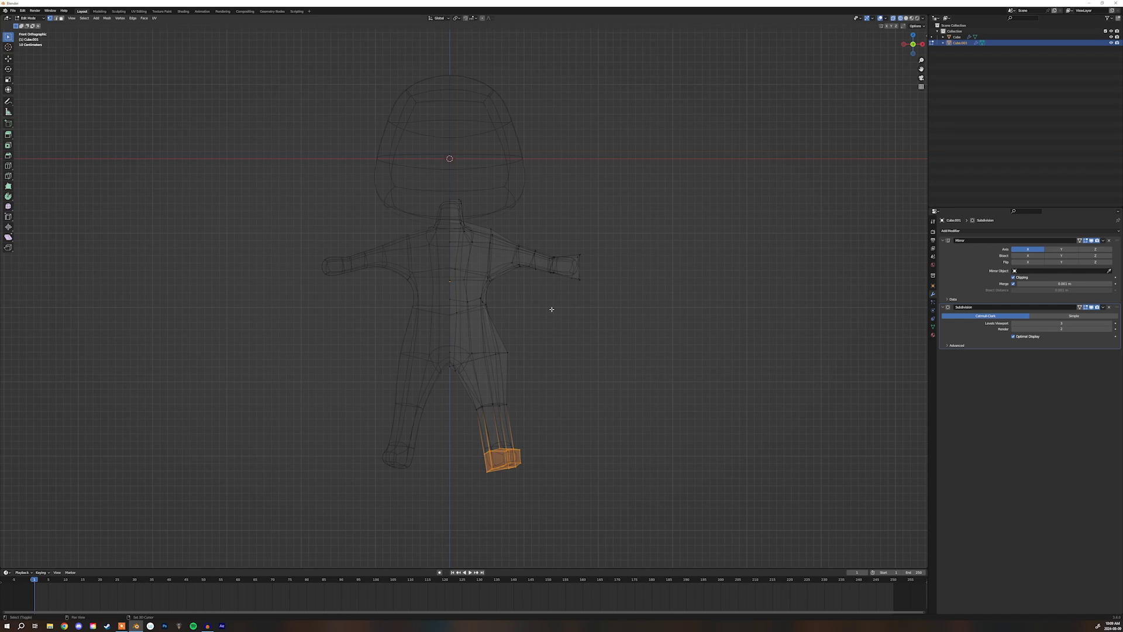
# - In solid shading from behind, reposition the vertices around the back of the crotch and buttocks
pyautogui.hotkey('alt', 'z')
pyautogui.moveTo(530, 316)
pyautogui.mouseDown(button='middle')
pyautogui.moveTo(517, 286)
pyautogui.moveTo(479, 310)
pyautogui.moveTo(575, 362)
pyautogui.moveTo(541, 377)
pyautogui.moveTo(509, 363)
pyautogui.moveTo(499, 376)
pyautogui.mouseUp(button='middle')
pyautogui.press('g')
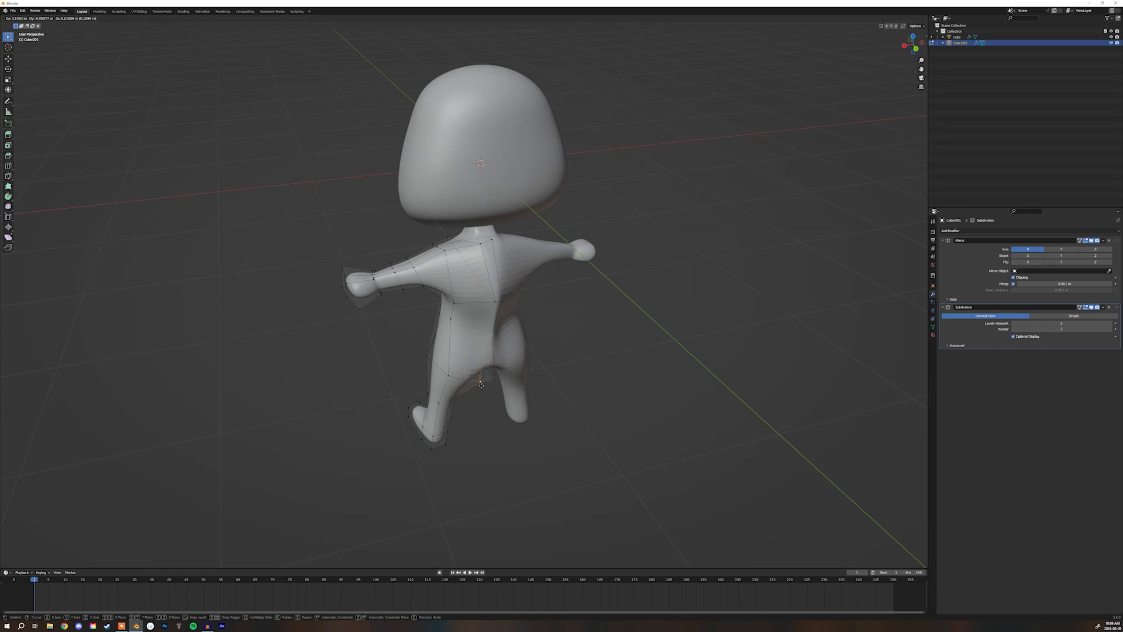
pyautogui.click(481, 385)
pyautogui.click(494, 380)
pyautogui.press('g')
pyautogui.click(493, 385)
pyautogui.press('g')
pyautogui.click(491, 380)
# - Move the vertex in the middle of the back, adjust the lower-back vertex below it, and return to Object Mode
pyautogui.click(494, 303)
pyautogui.press('g')
pyautogui.click(481, 303)
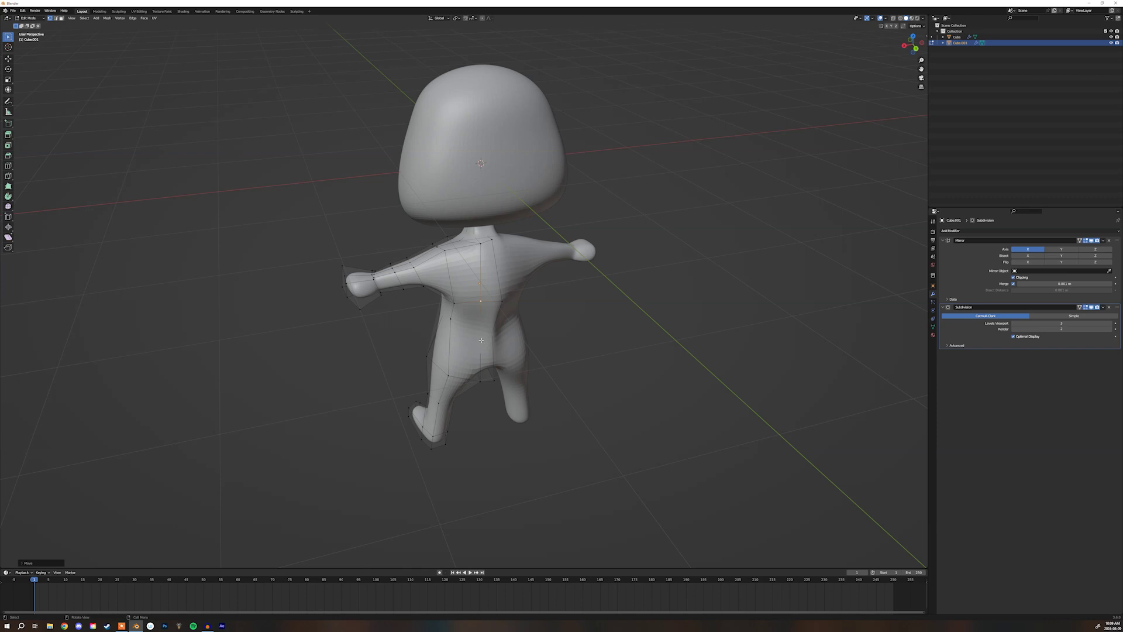
pyautogui.click(480, 335)
pyautogui.press('g')
pyautogui.rightClick(478, 335)
pyautogui.press('Tab')
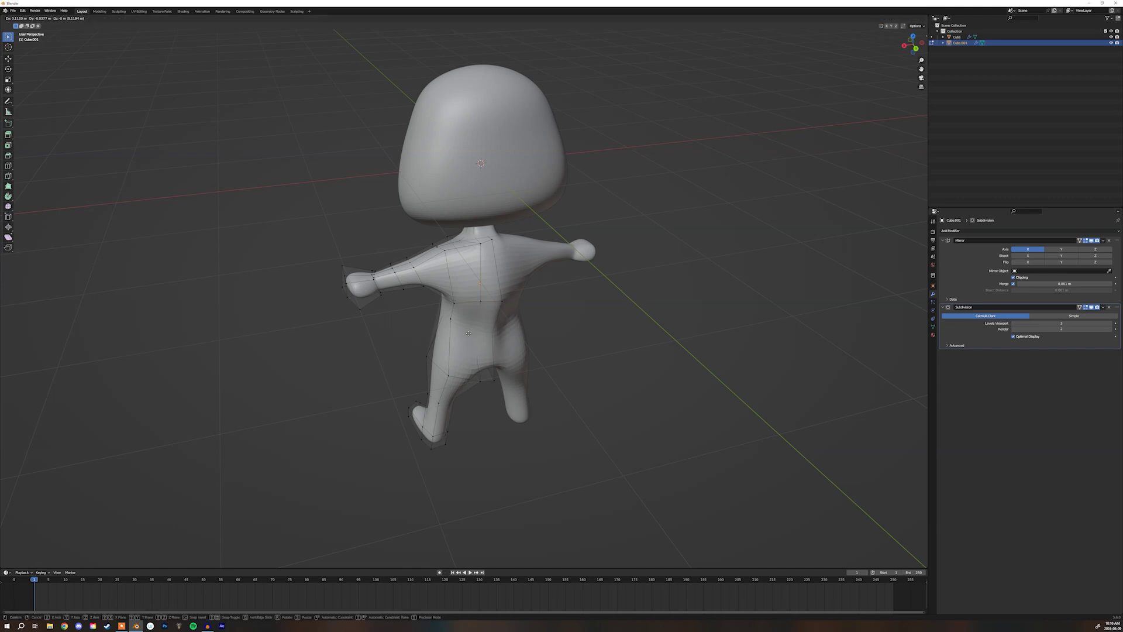
# - Select the head, scale it down uniformly, and move it along the Z axis to fit onto the neck
pyautogui.moveTo(477, 332); pyautogui.dragTo(515, 300, button='middle')
pyautogui.scroll(-3, 514, 301)
pyautogui.click(483, 209)
pyautogui.press('s')
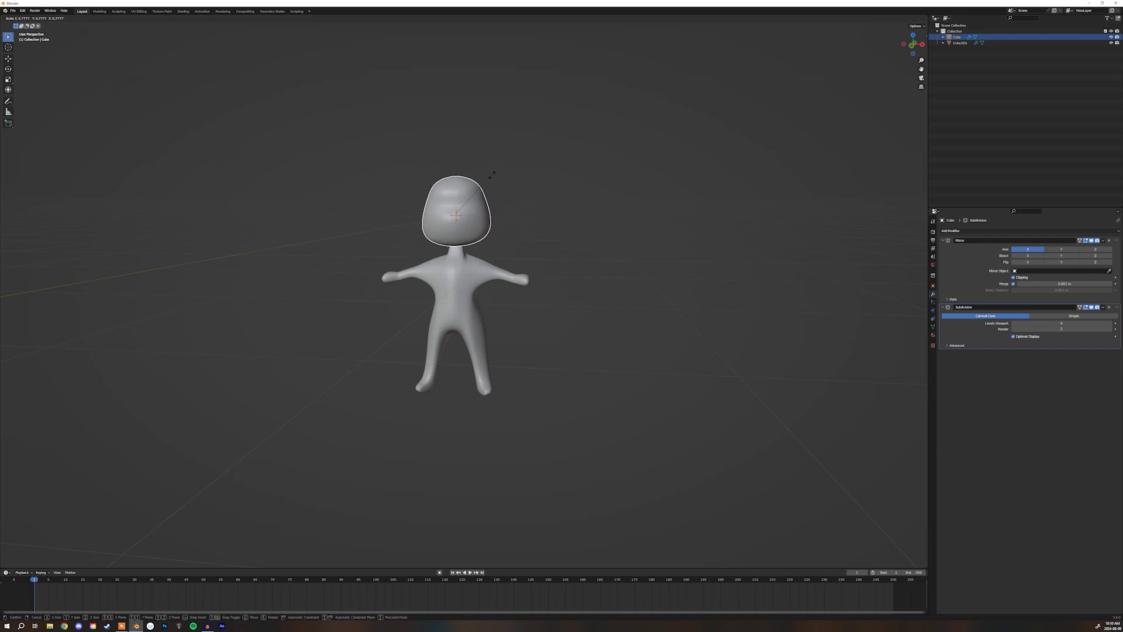
pyautogui.click(498, 174)
pyautogui.press('g')
pyautogui.press('z')
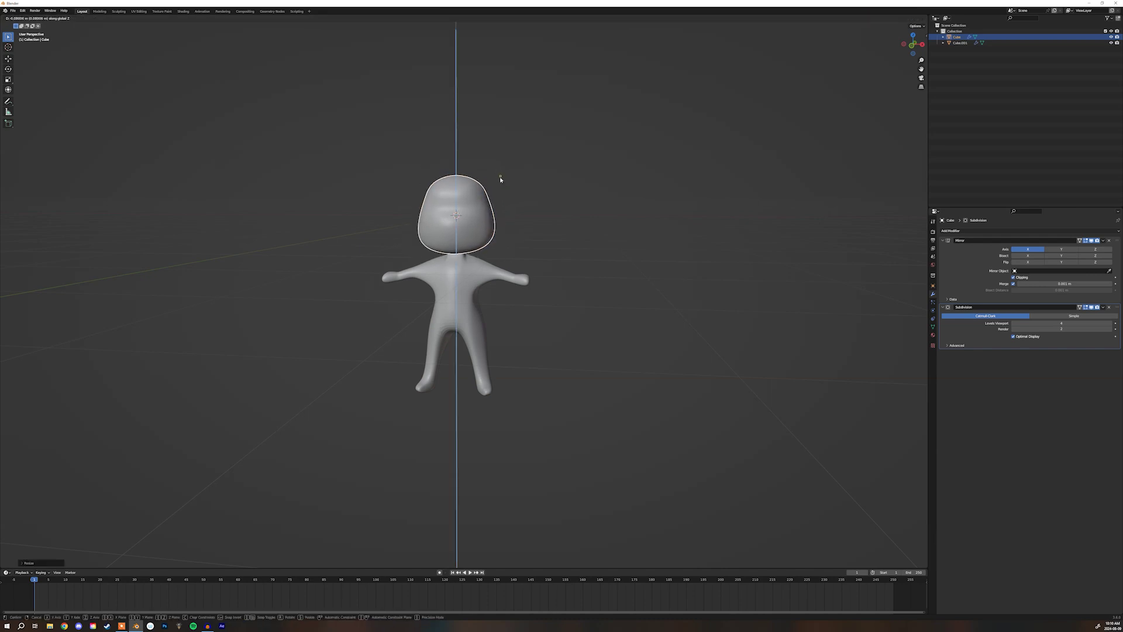
pyautogui.click(499, 179)
# - Examine the character's proportions from the front, sides and back, switching between Edit Mode and Object Mode
pyautogui.moveTo(499, 182); pyautogui.dragTo(535, 314, button='middle')
pyautogui.scroll(3, 508, 252)
pyautogui.scroll(1, 507, 251)
pyautogui.press('Tab')
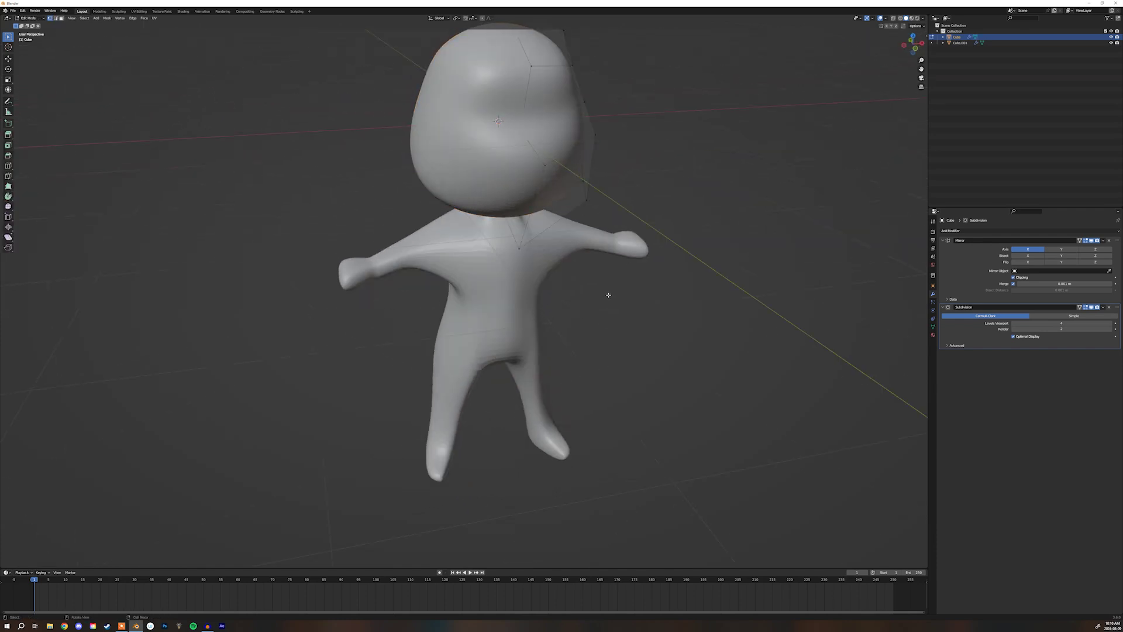
pyautogui.moveTo(607, 293); pyautogui.dragTo(592, 292, button='middle')
pyautogui.press('Tab')
pyautogui.click(646, 266)
pyautogui.press('Tab')
pyautogui.moveTo(651, 269); pyautogui.dragTo(587, 281, button='middle')
pyautogui.scroll(-3, 589, 281)
pyautogui.press('Tab')
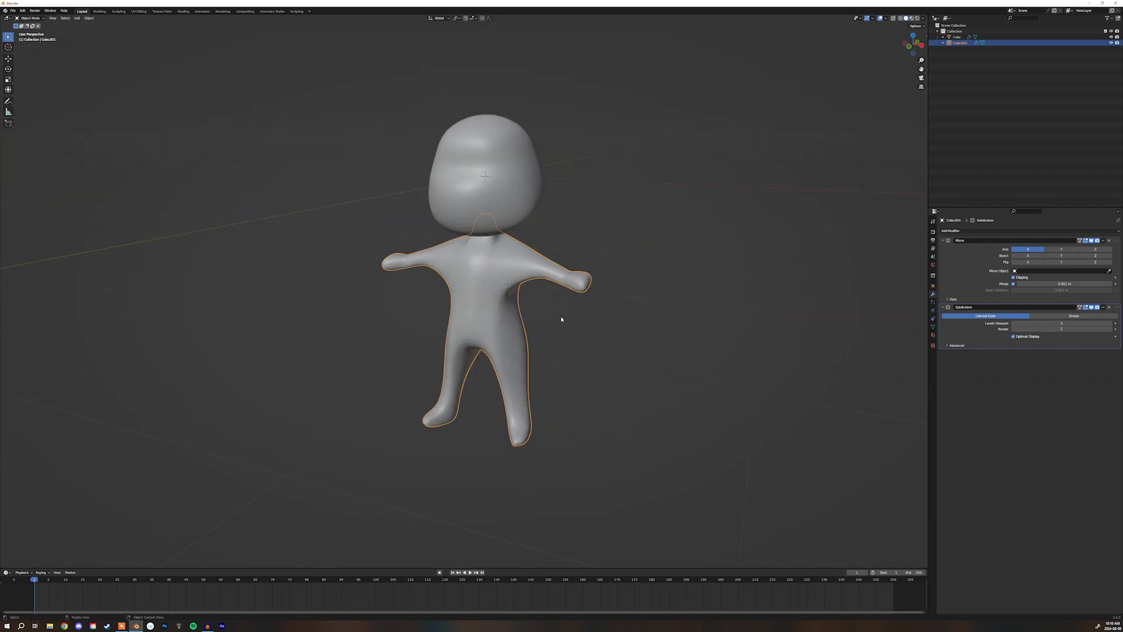
pyautogui.click(561, 316)
pyautogui.moveTo(560, 316); pyautogui.dragTo(568, 300, button='middle')
pyautogui.moveTo(593, 324); pyautogui.dragTo(561, 315, button='middle')
pyautogui.scroll(2, 561, 315)
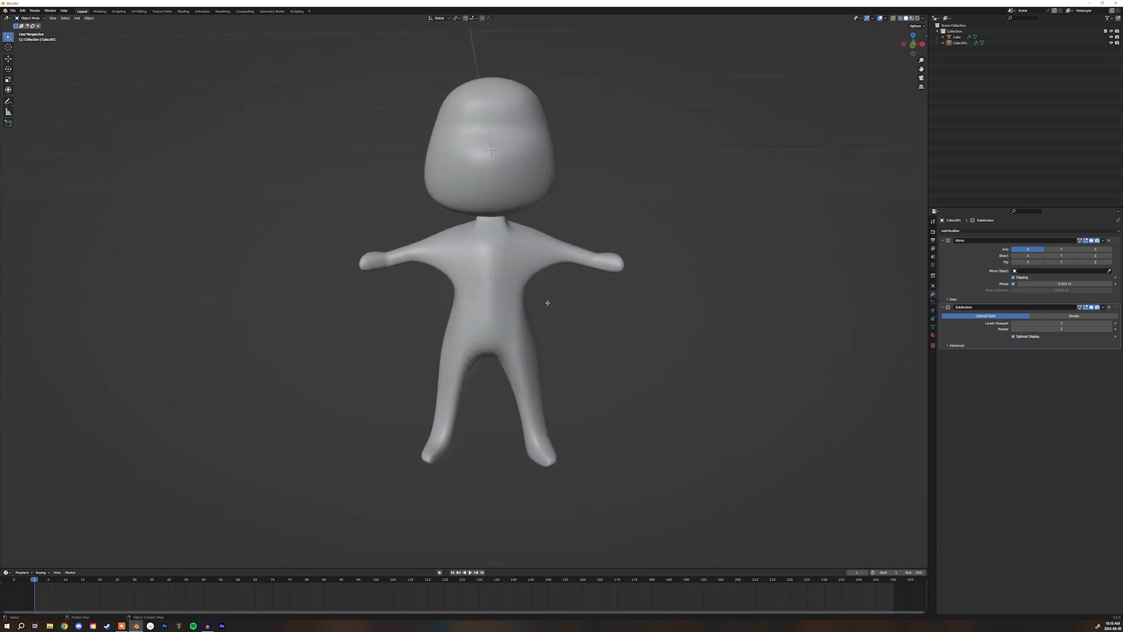
# - In Edit Mode, reposition the front vertices of the lower chest, armpit and upper chest to even out the torso
pyautogui.press('Tab')
pyautogui.scroll(5, 553, 286)
pyautogui.press('g')
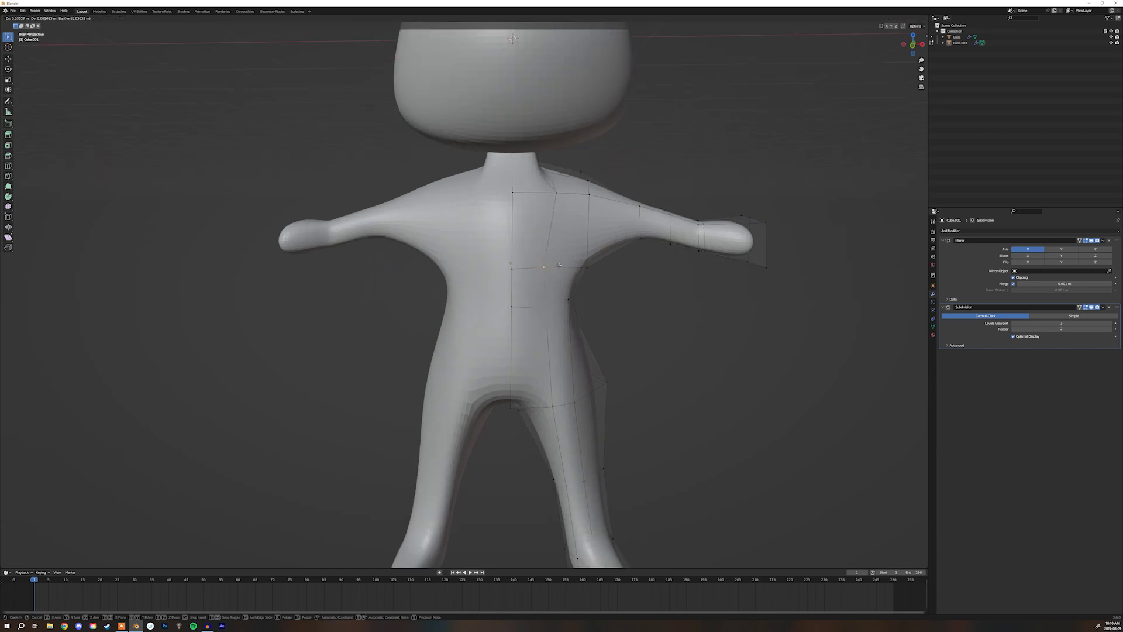
pyautogui.click(574, 265)
pyautogui.click(588, 267)
pyautogui.press('g')
pyautogui.click(584, 260)
pyautogui.click(555, 191)
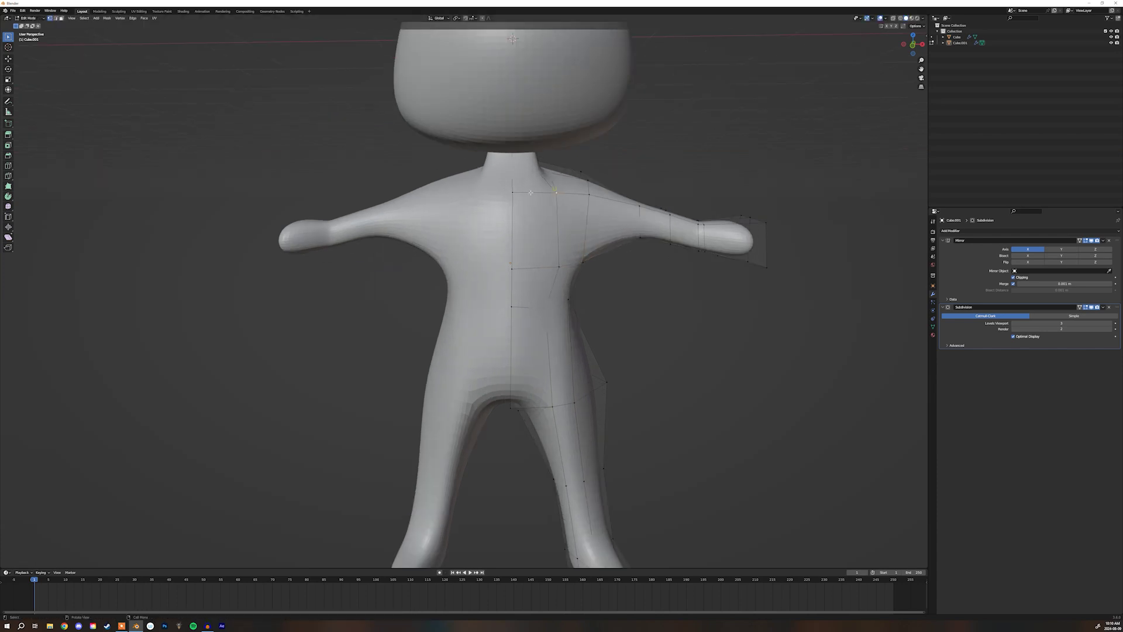
pyautogui.press('g')
pyautogui.click(548, 306)
# - Select the side waist vertices in wireframe, move them inward to narrow the waist, and return to solid shading
pyautogui.moveTo(603, 287); pyautogui.dragTo(519, 337)
pyautogui.hotkey('shift', 'z')
pyautogui.press('g')
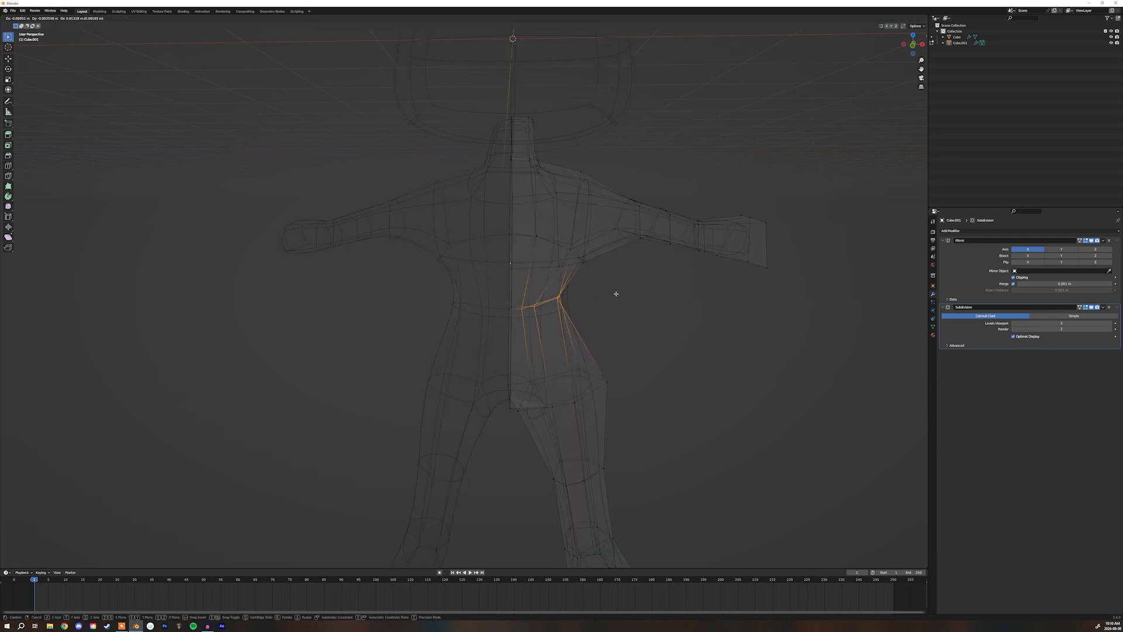
pyautogui.click(615, 296)
pyautogui.hotkey('shift', 'z')
pyautogui.moveTo(602, 319); pyautogui.dragTo(683, 185, button='middle')
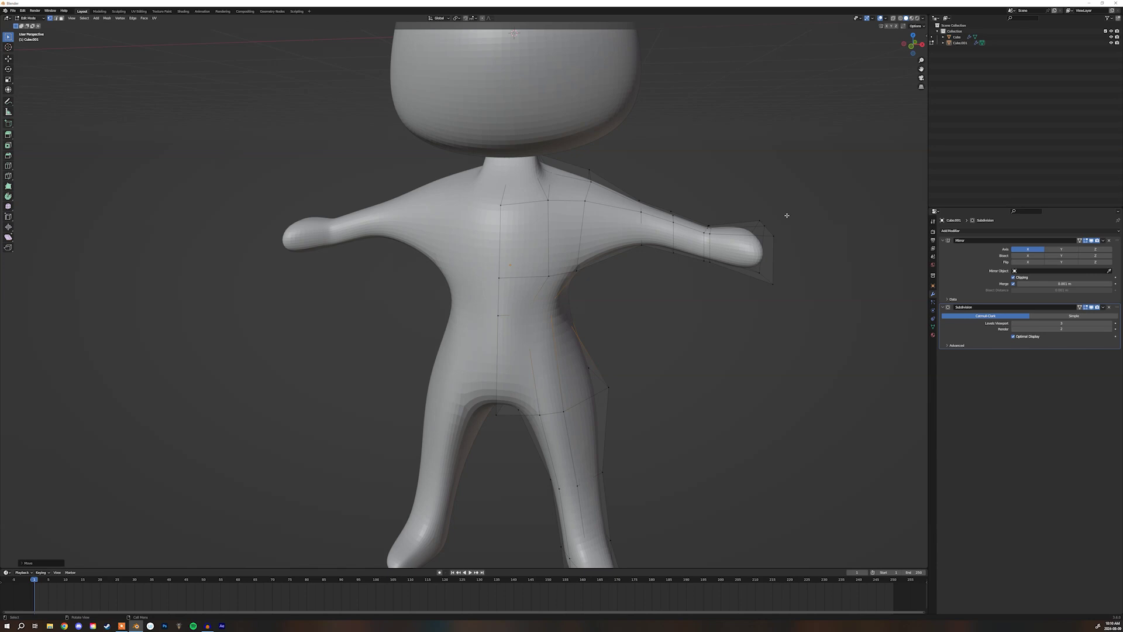
# - Select the hand vertices and compare the half cage with the mirrored body in Edit Mode and Object Mode
pyautogui.moveTo(795, 191); pyautogui.dragTo(698, 302)
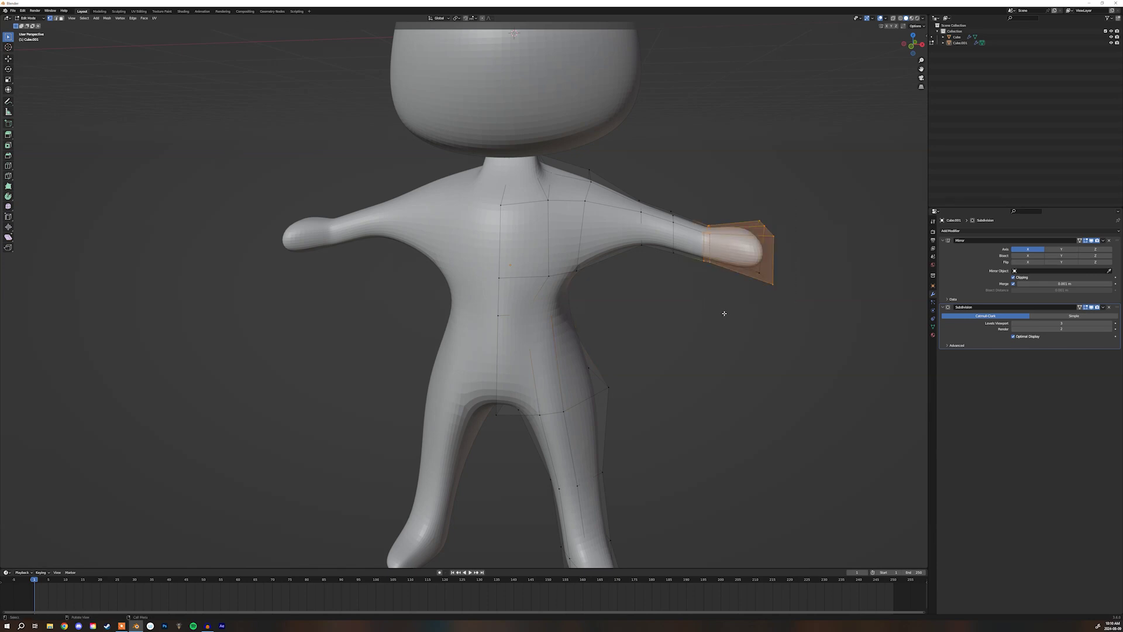
pyautogui.press('Tab')
pyautogui.click(657, 248)
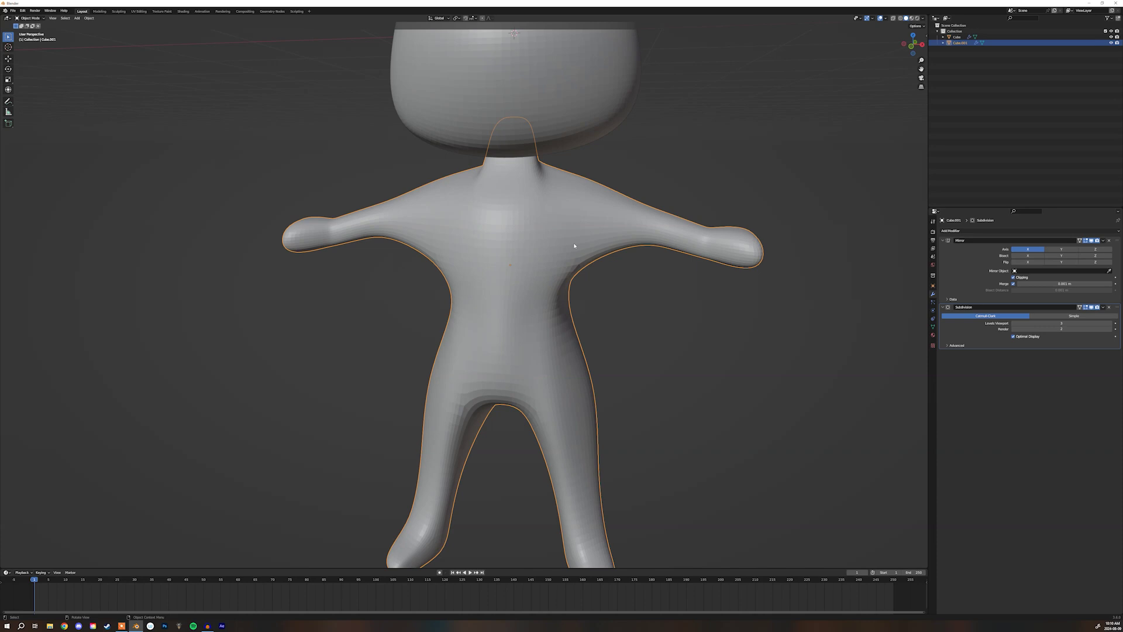
pyautogui.press('Tab')
pyautogui.moveTo(779, 183); pyautogui.dragTo(695, 310)
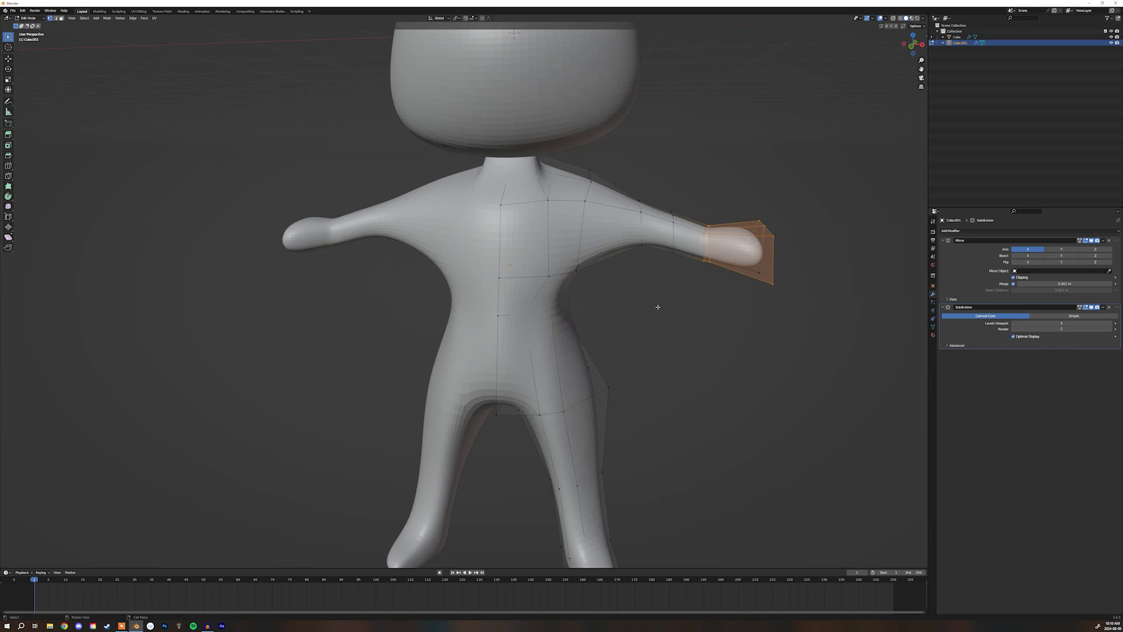
pyautogui.moveTo(652, 309); pyautogui.dragTo(649, 309, button='middle')
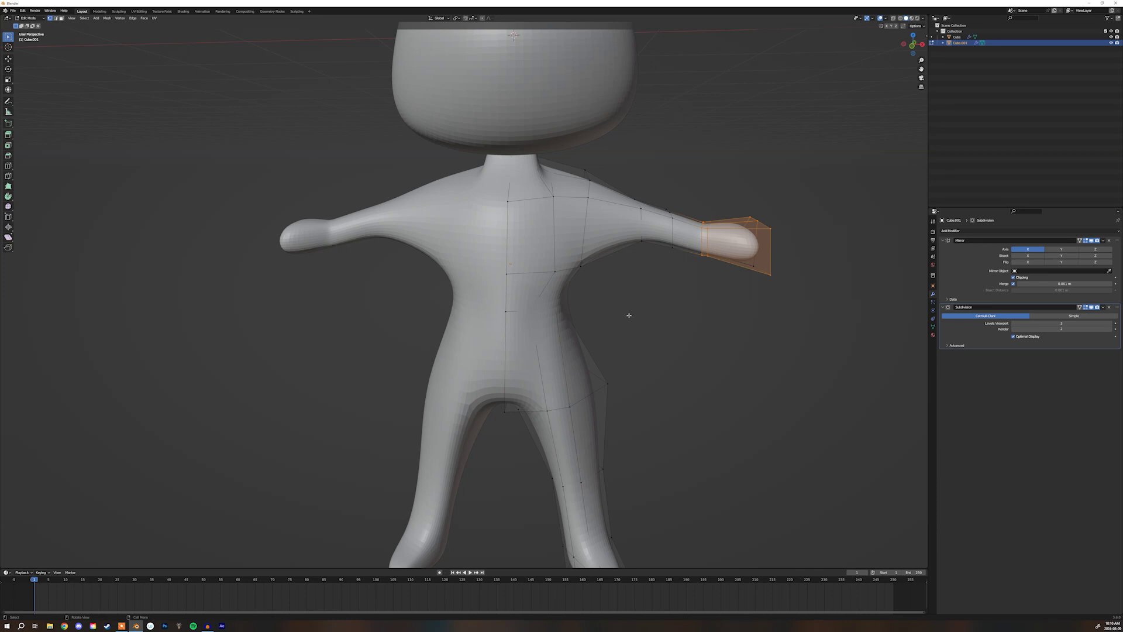
pyautogui.press('Tab')
pyautogui.press('Tab')
pyautogui.press('Tab')
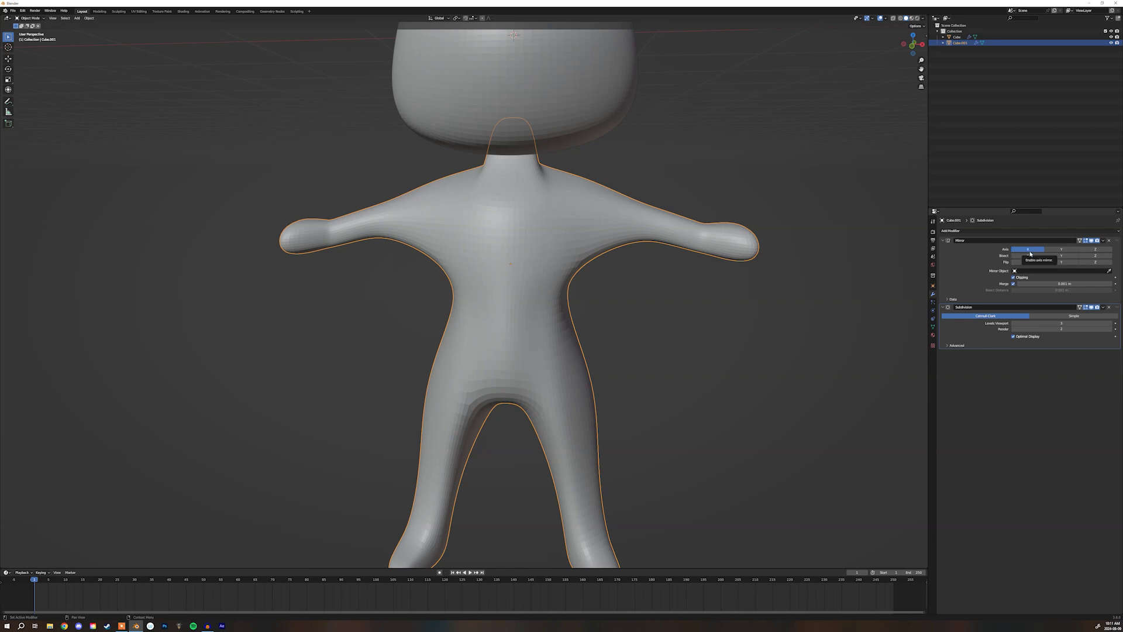
pyautogui.press('Tab')
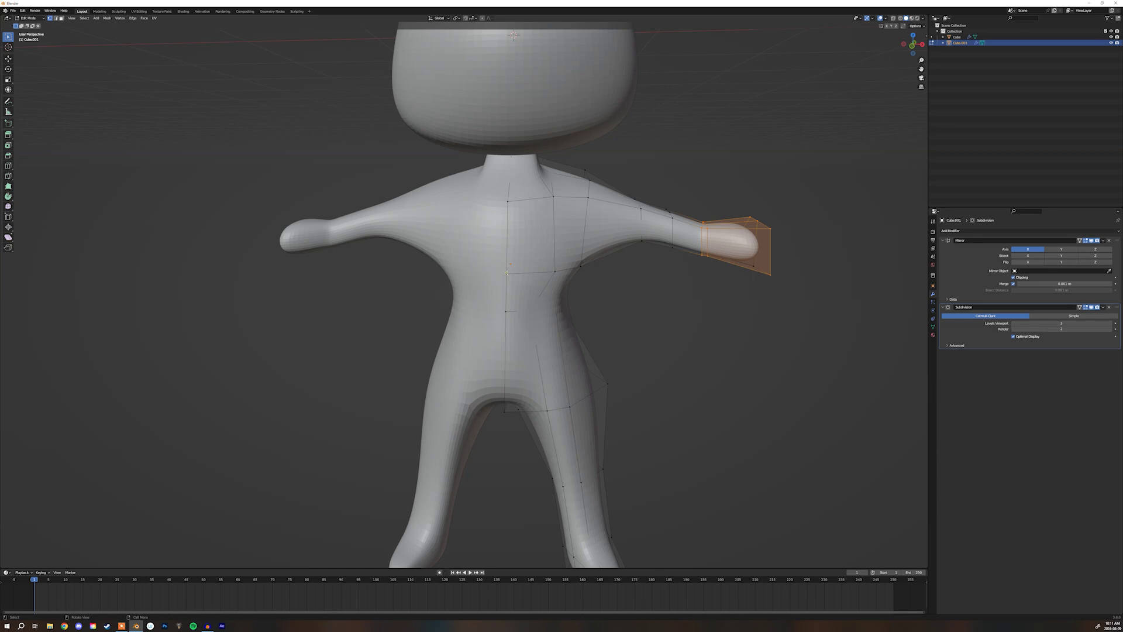
# - Move the centre-line front vertex of the lower chest and return to Object Mode
pyautogui.click(507, 273)
pyautogui.press('g')
pyautogui.rightClick(533, 277)
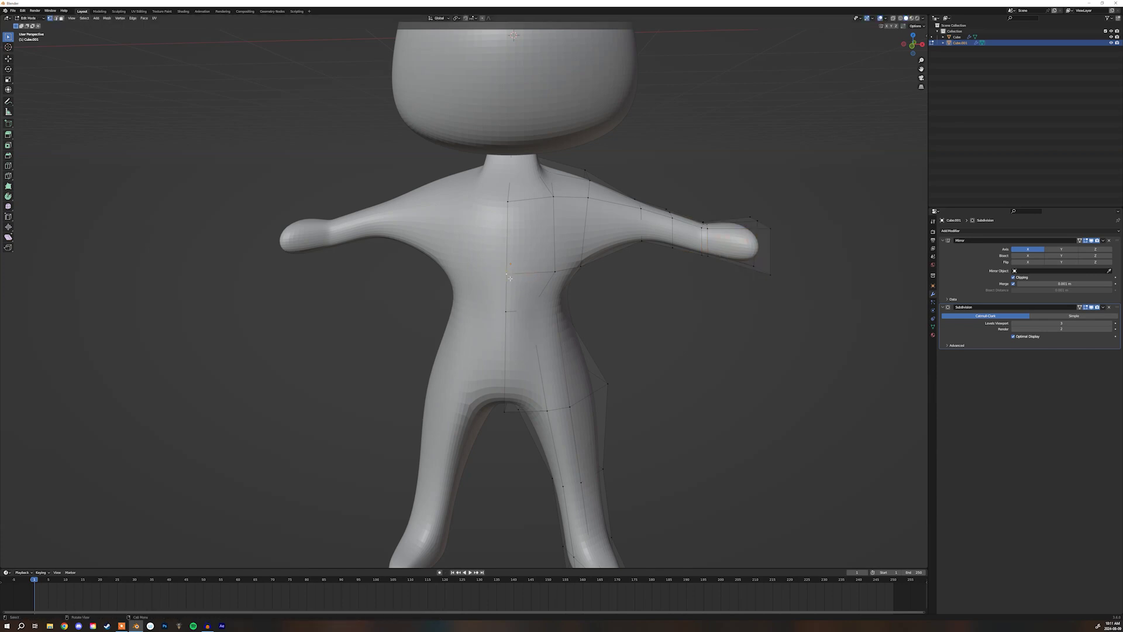
pyautogui.press('g')
pyautogui.click(537, 263)
pyautogui.press('Tab')
pyautogui.moveTo(619, 296)
pyautogui.mouseDown(button='middle')
pyautogui.moveTo(612, 254)
pyautogui.moveTo(633, 289)
pyautogui.mouseUp(button='middle')
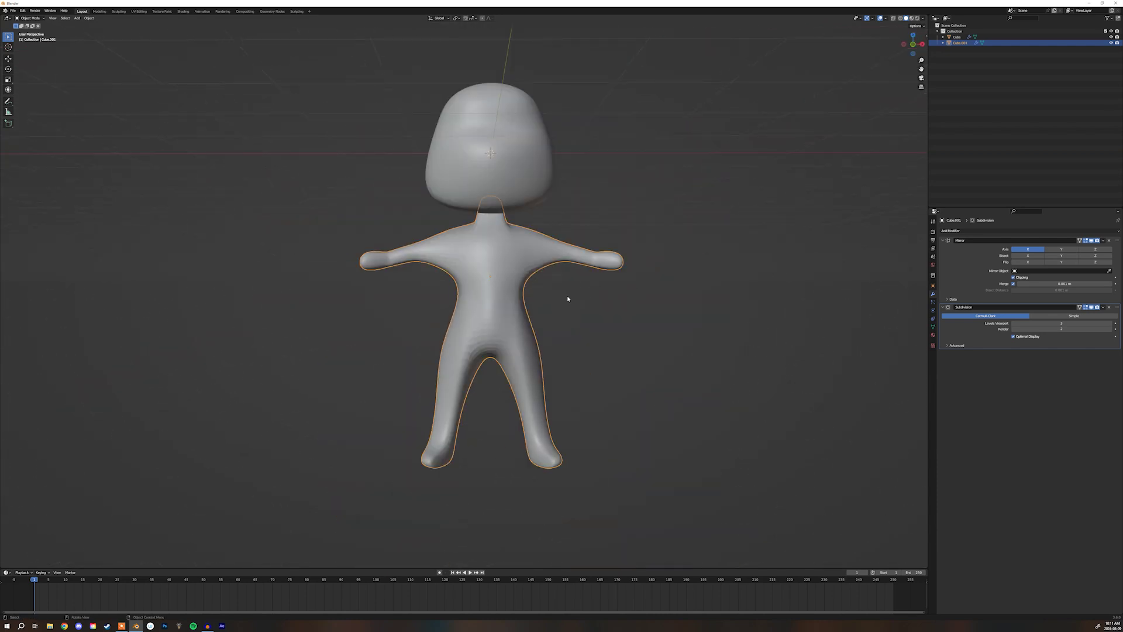
# - Select the head, adjust its scale slightly and reposition it along the Z axis
pyautogui.moveTo(567, 299)
pyautogui.mouseDown(button='middle')
pyautogui.moveTo(545, 307)
pyautogui.moveTo(714, 306)
pyautogui.moveTo(577, 314)
pyautogui.moveTo(553, 283)
pyautogui.mouseUp(button='middle')
pyautogui.click(528, 167)
pyautogui.press('s')
pyautogui.click(578, 106)
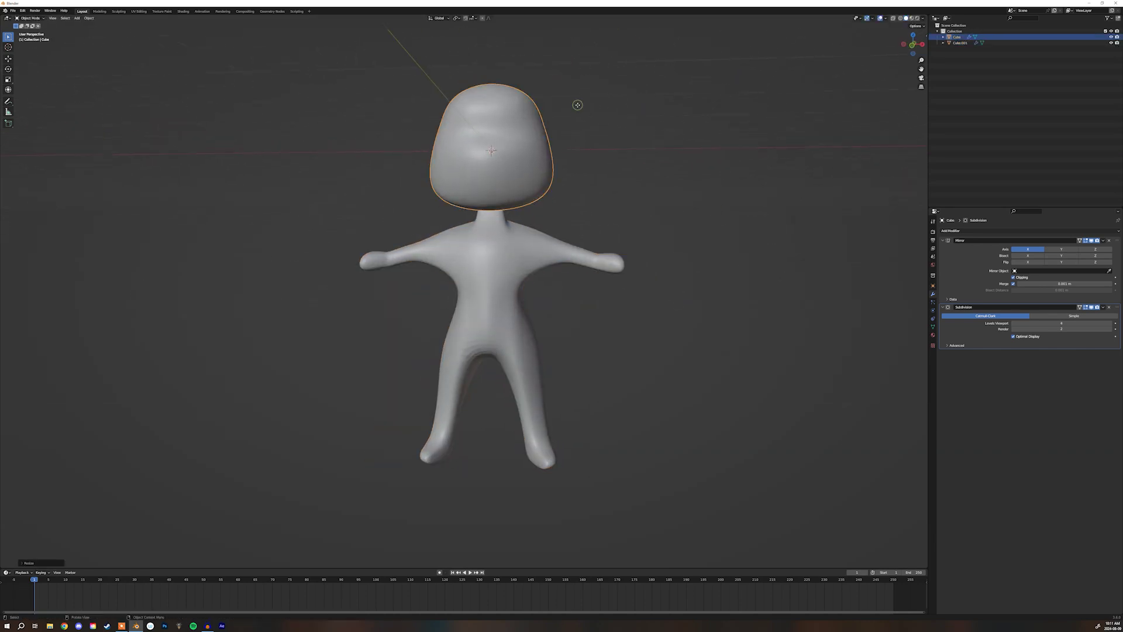
pyautogui.press('g')
pyautogui.press('z')
pyautogui.click(578, 109)
# - Select the body and, in Edit Mode, add a loop cut around the middle of the hand
pyautogui.moveTo(619, 235); pyautogui.dragTo(564, 330, button='middle')
pyautogui.press('Tab')
pyautogui.press('Tab')
pyautogui.click(625, 306)
pyautogui.moveTo(628, 306); pyautogui.dragTo(635, 340, button='middle')
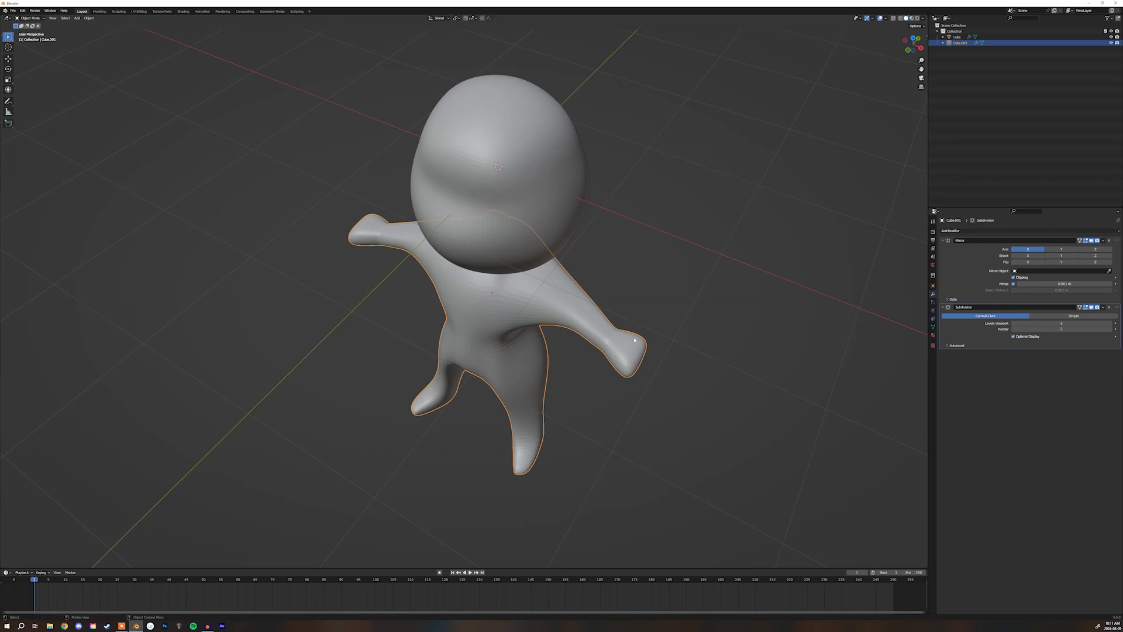
pyautogui.press('Tab')
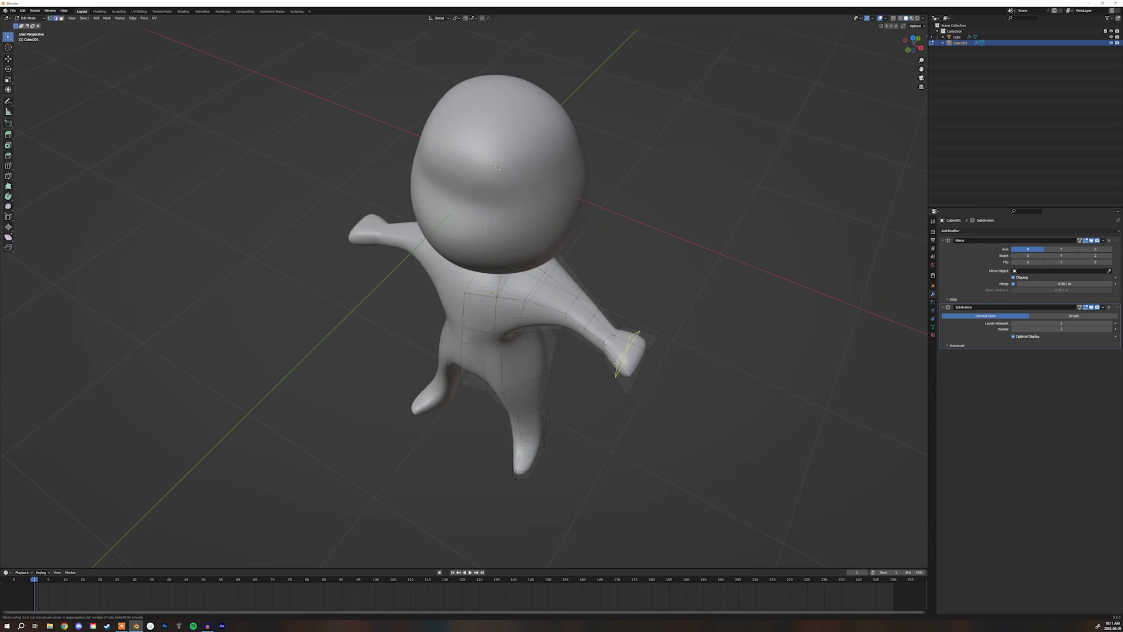
pyautogui.hotkey('ctrl', 'r')
pyautogui.click(619, 358)
# - Extrude the front side face of the hand near the wrist into a thumb and reposition its tip
pyautogui.moveTo(646, 351); pyautogui.dragTo(609, 356, button='middle')
pyautogui.press('3')
pyautogui.click(629, 323)
pyautogui.press('e')
pyautogui.click(596, 364)
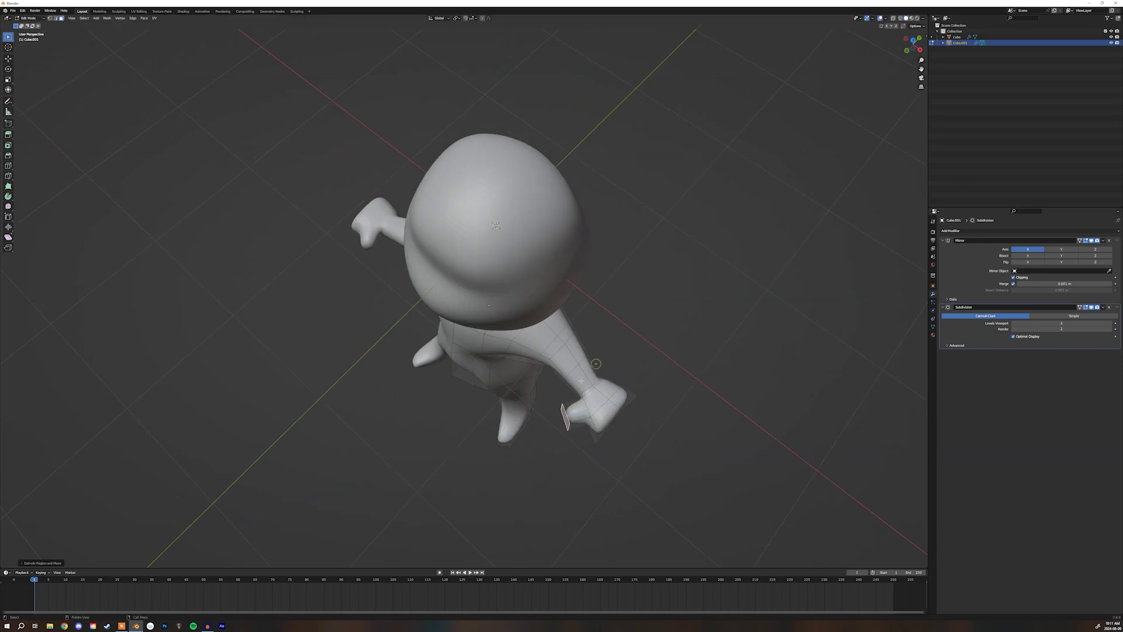
pyautogui.press('g')
pyautogui.click(574, 399)
# - Add a lengthwise loop cut through the front half of the hand to divide its end face for fingers
pyautogui.moveTo(575, 399); pyautogui.dragTo(547, 375, button='middle')
pyautogui.click(484, 386)
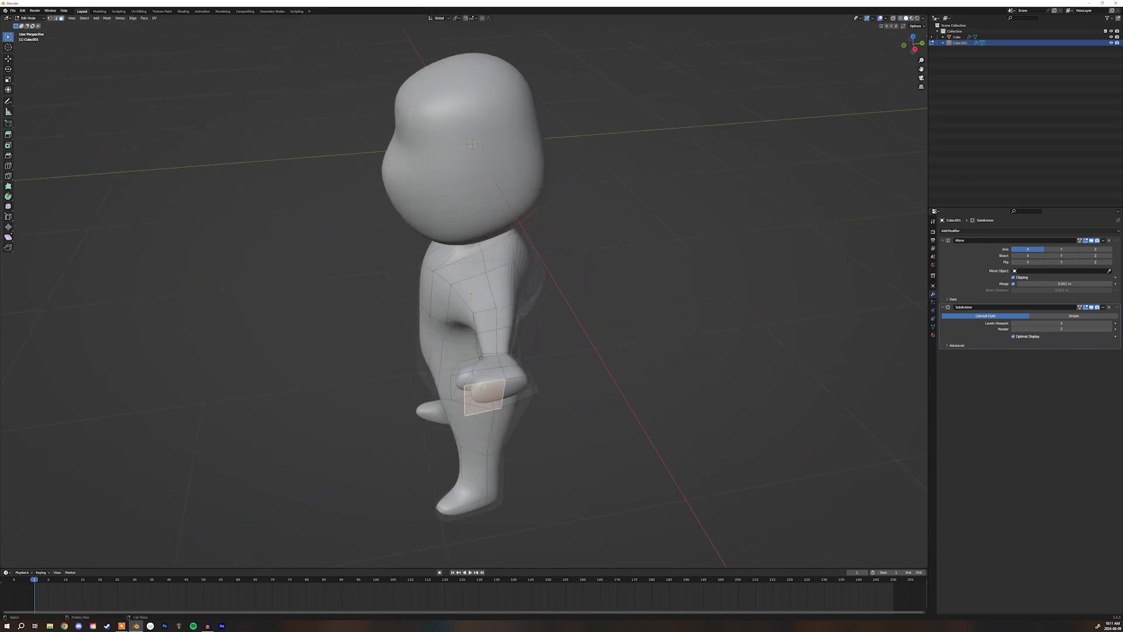
pyautogui.click(481, 387)
pyautogui.hotkey('ctrl', 'r')
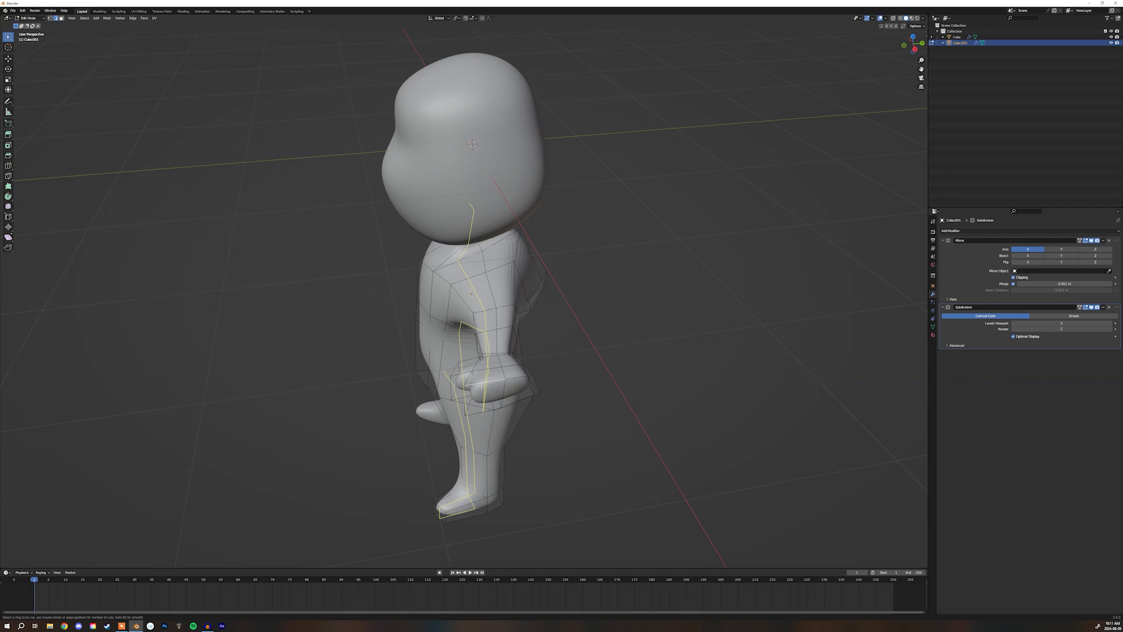
pyautogui.rightClick(492, 384)
pyautogui.scroll(5, 501, 404)
pyautogui.moveTo(502, 404); pyautogui.dragTo(532, 371, button='middle')
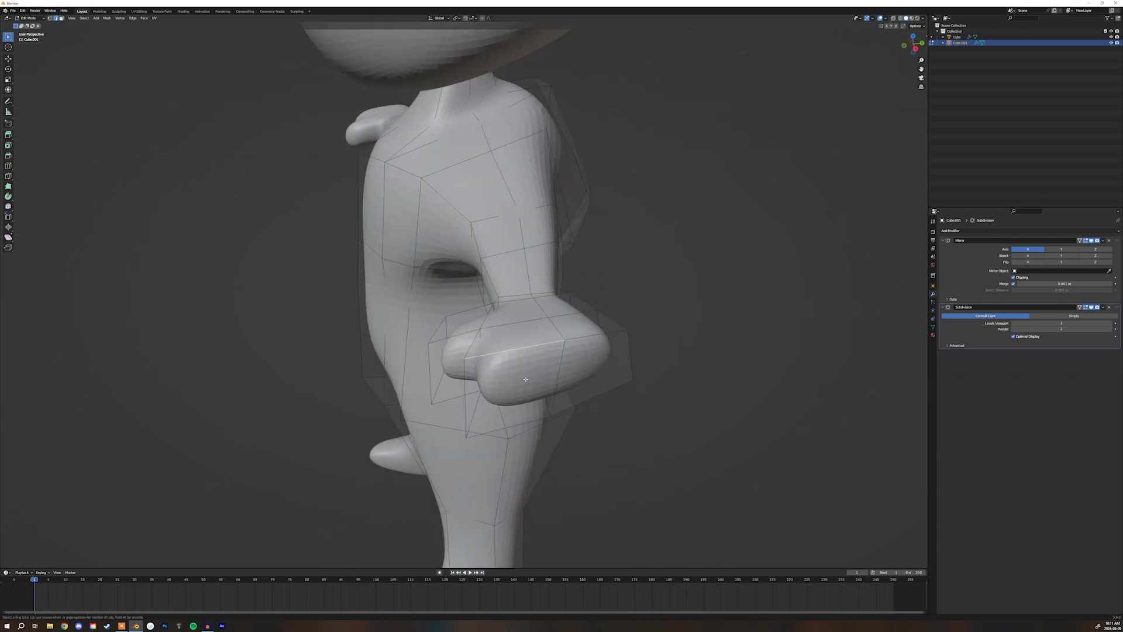
pyautogui.hotkey('ctrl', 'r')
pyautogui.click(515, 350)
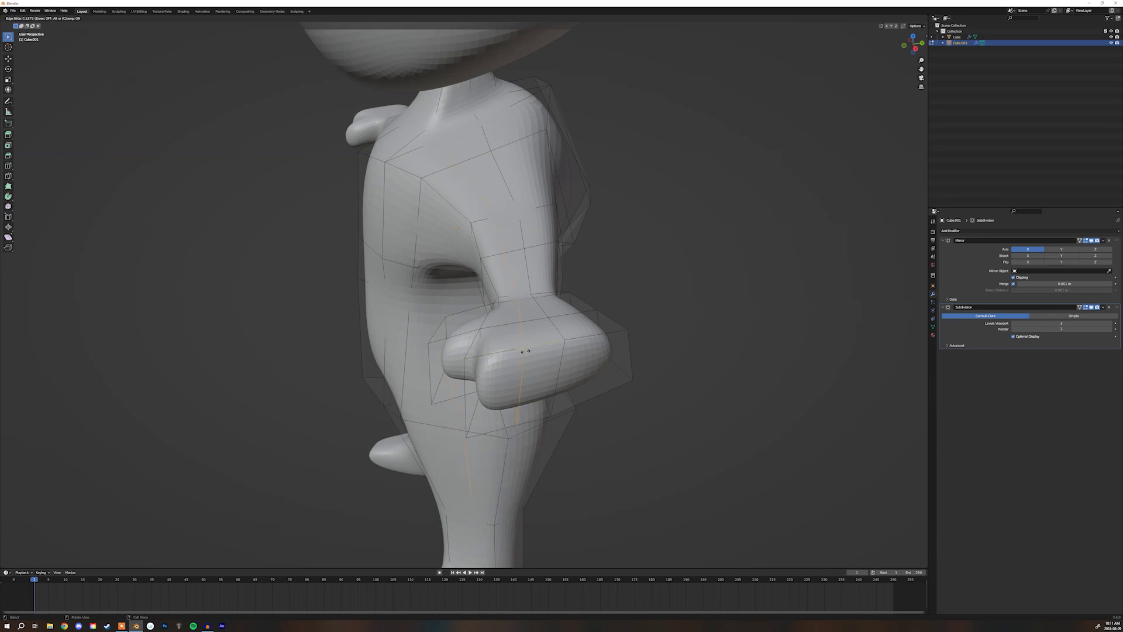
pyautogui.click(527, 354)
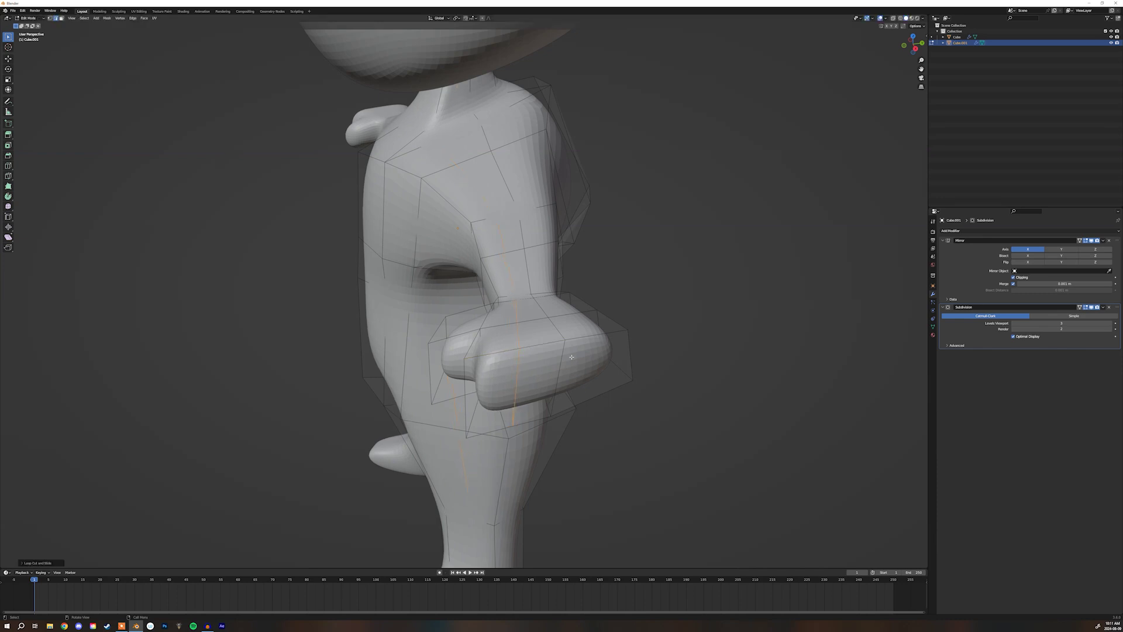
# - Add a second lengthwise loop cut through the back half of the hand, giving four finger faces
pyautogui.click(587, 338)
pyautogui.hotkey('ctrl', 'r')
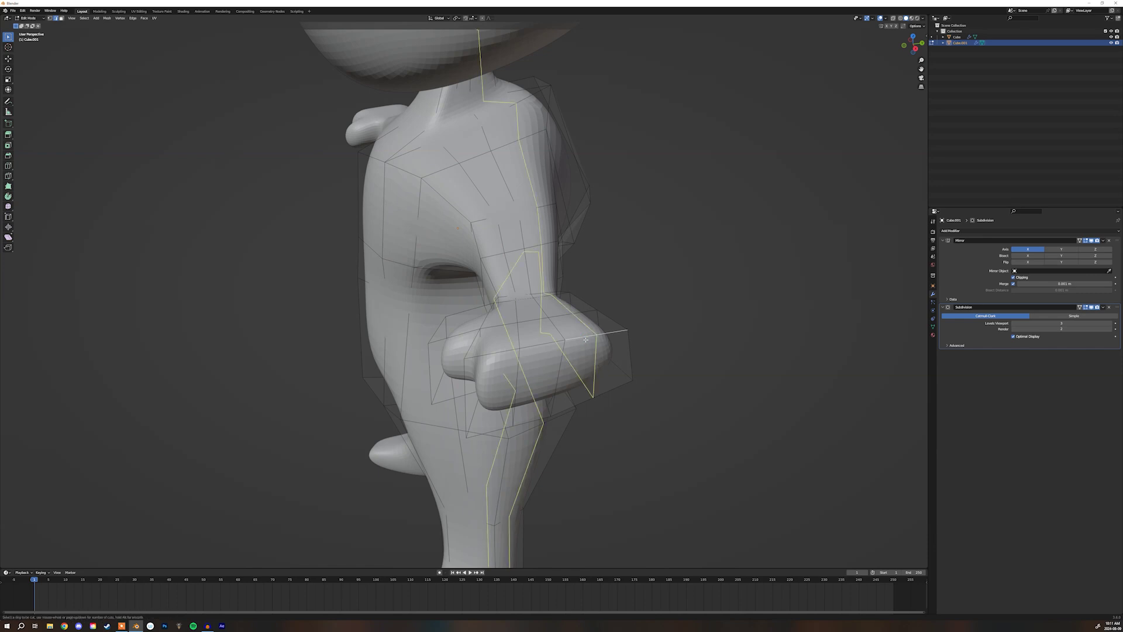
pyautogui.click(582, 341)
pyautogui.click(580, 342)
pyautogui.moveTo(624, 357); pyautogui.dragTo(610, 367, button='middle')
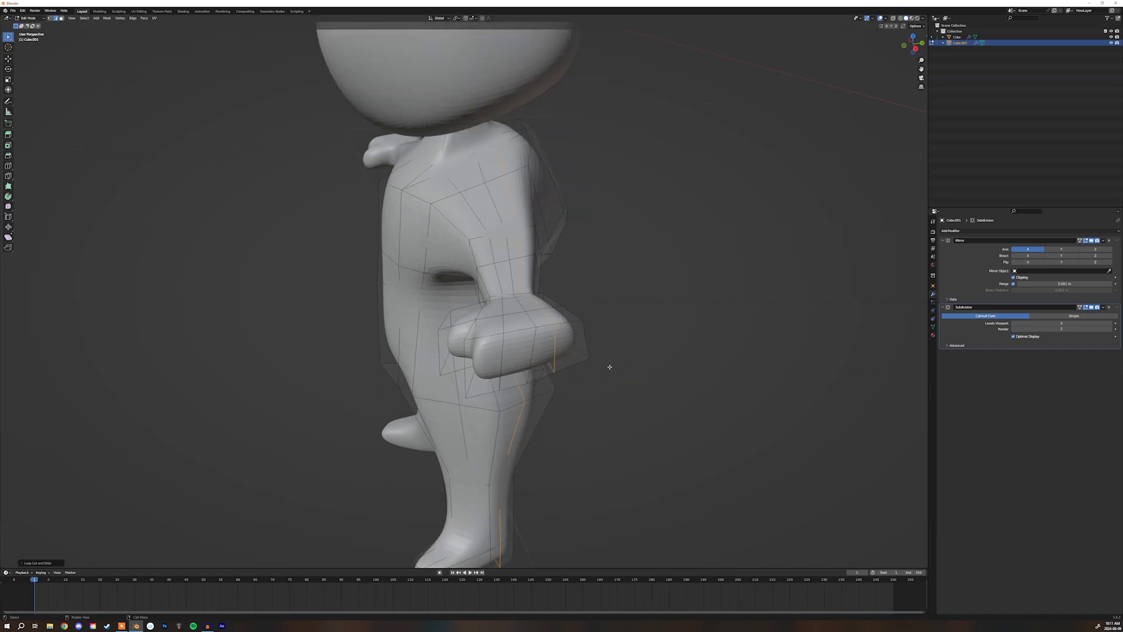
# - Extrude the end face nearest the thumb into the index finger, scale down its tip and move it into place
pyautogui.click(491, 358)
pyautogui.moveTo(491, 358); pyautogui.dragTo(741, 368, button='middle')
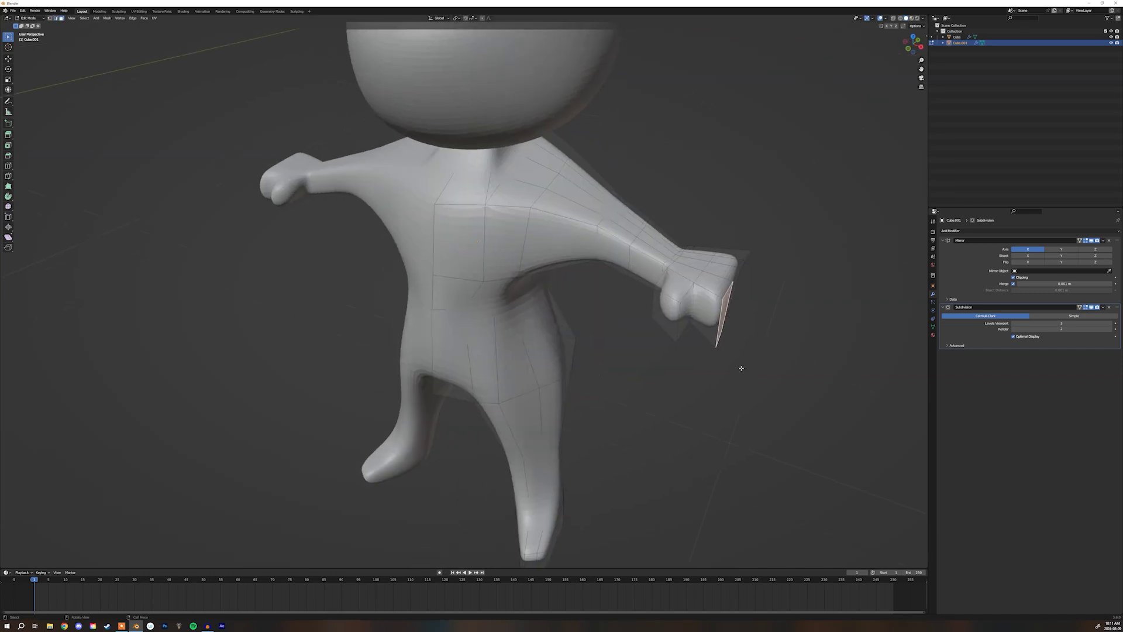
pyautogui.press('e')
pyautogui.click(793, 377)
pyautogui.press('s')
pyautogui.click(772, 311)
pyautogui.moveTo(772, 311); pyautogui.dragTo(777, 303, button='middle')
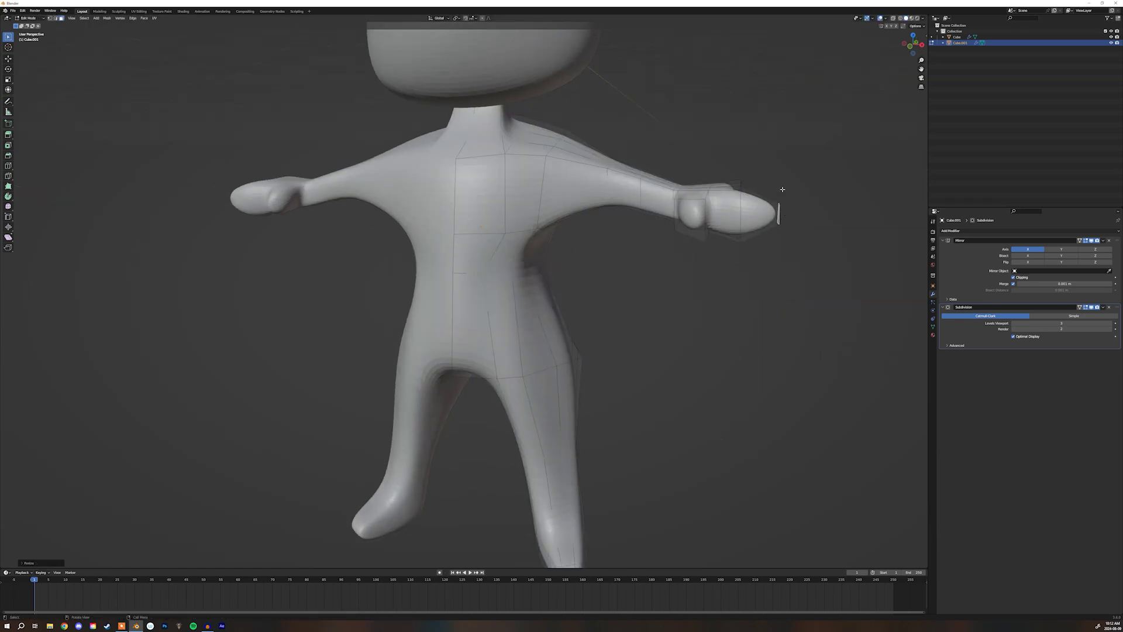
pyautogui.moveTo(782, 189); pyautogui.dragTo(484, 415, button='middle')
pyautogui.press('g')
pyautogui.click(470, 432)
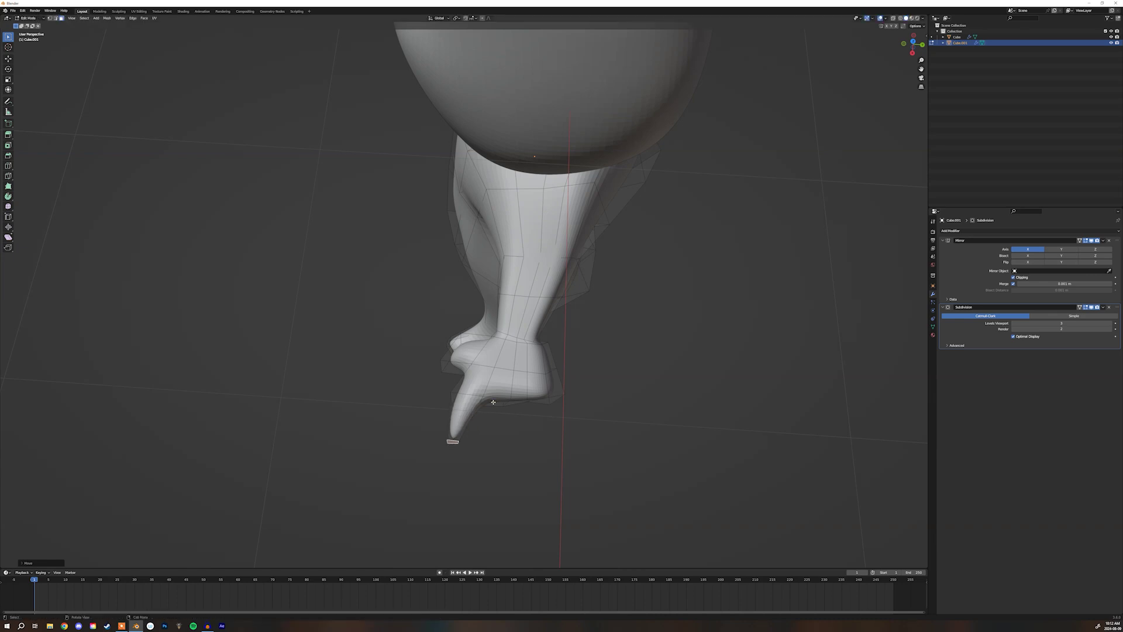
# - Extrude the next two end faces of the hand into the middle and ring fingers
pyautogui.click(493, 403)
pyautogui.press('e')
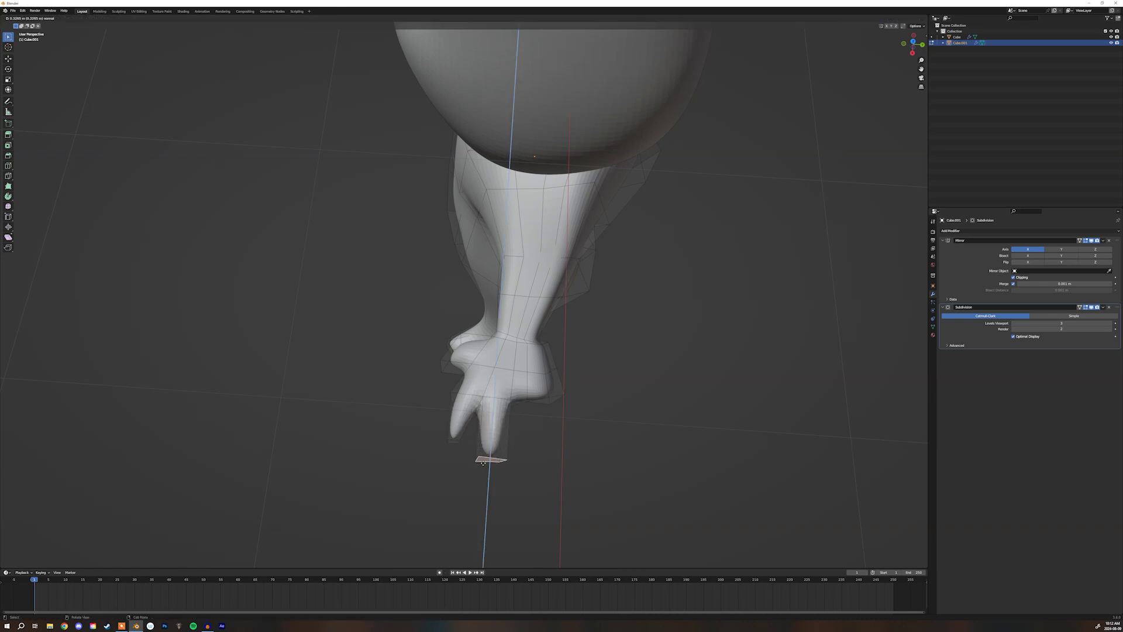
pyautogui.click(488, 456)
pyautogui.press('e')
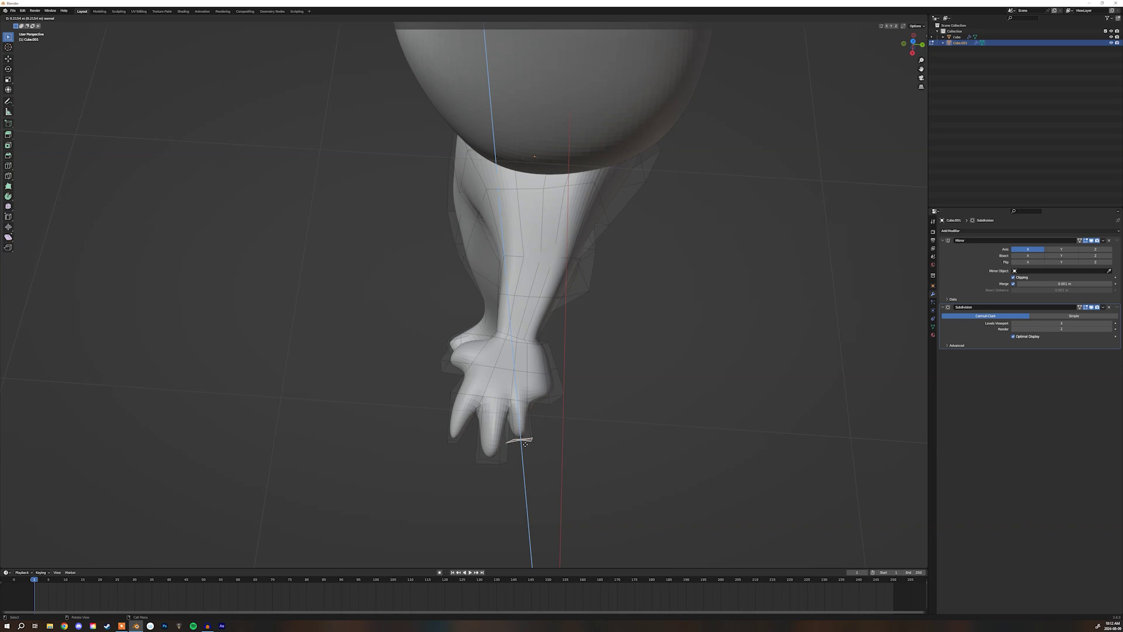
pyautogui.click(524, 445)
# - Extrude the rearmost end face of the hand into the little finger and scale down its tip
pyautogui.click(542, 403)
pyautogui.moveTo(544, 416); pyautogui.dragTo(552, 377, button='middle')
pyautogui.keyDown('shift'); pyautogui.click(546, 275); pyautogui.keyUp('shift')
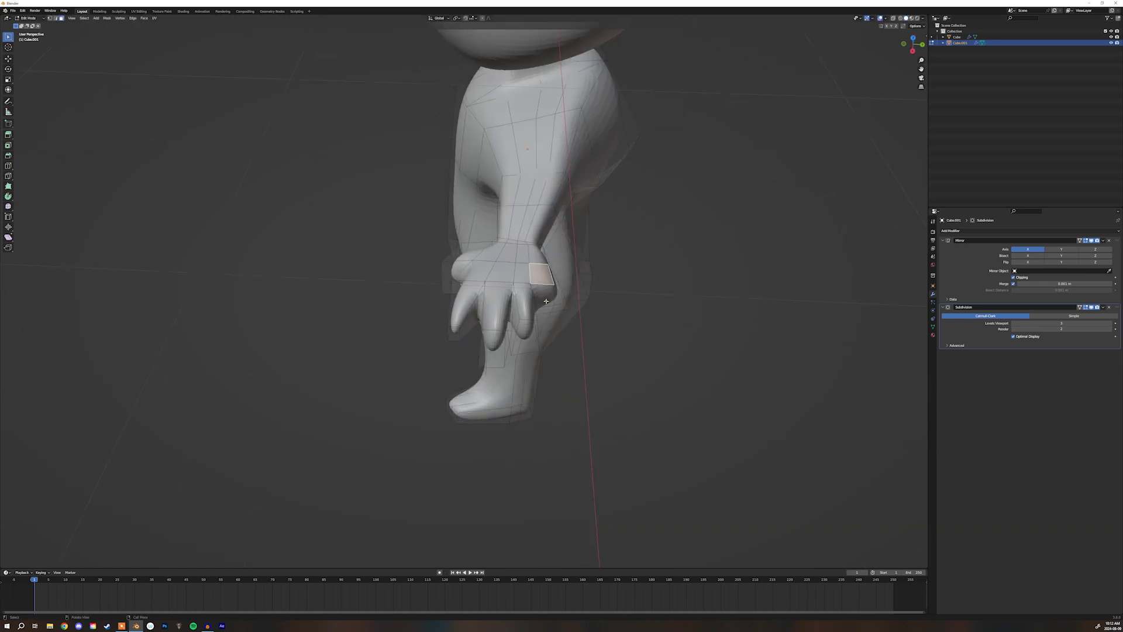
pyautogui.moveTo(547, 281); pyautogui.dragTo(570, 421, button='middle')
pyautogui.press('e')
pyautogui.click(578, 475)
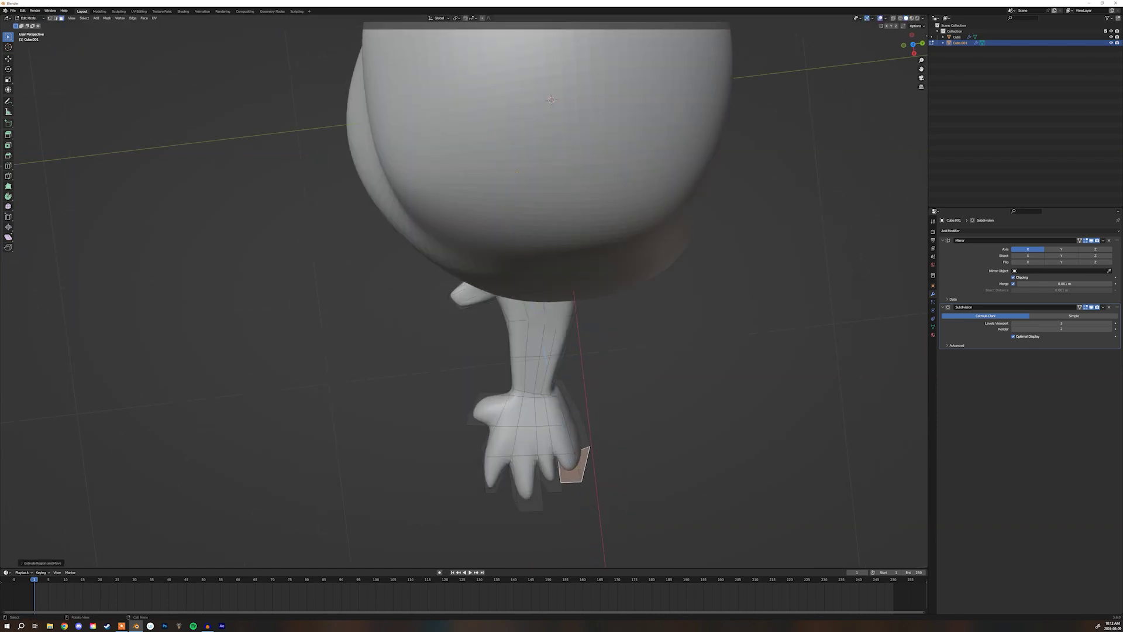
pyautogui.press('s')
pyautogui.click(574, 466)
# - Resize the ring and middle fingertips, and reposition the fingertips to even out the finger lengths and spacing
pyautogui.moveTo(575, 465); pyautogui.dragTo(586, 419, button='middle')
pyautogui.click(573, 387)
pyautogui.press('s')
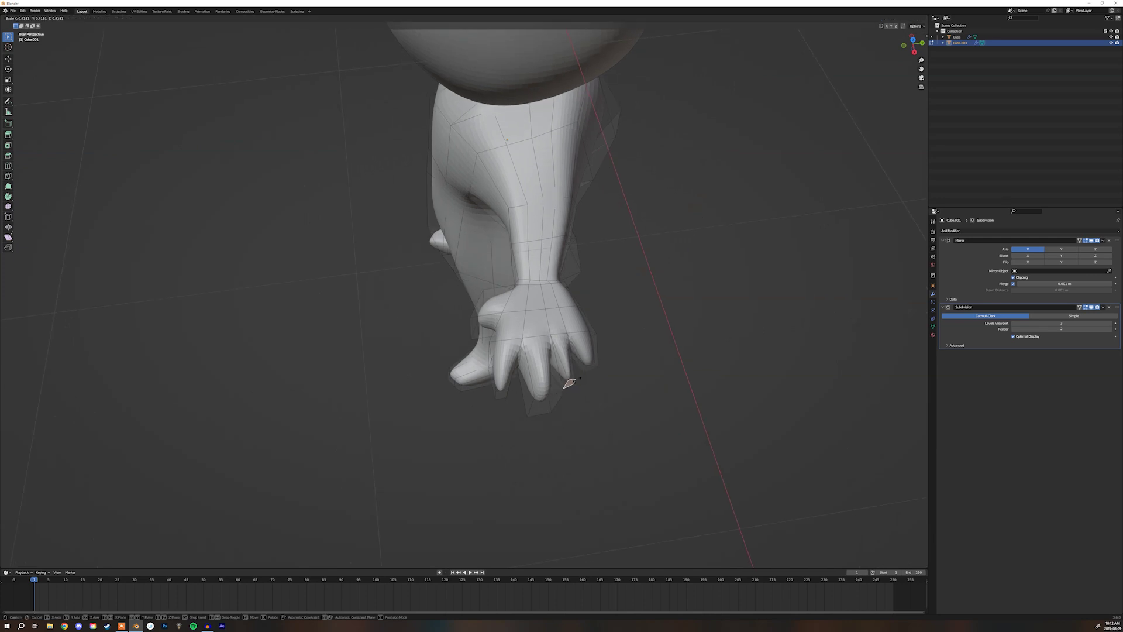
pyautogui.click(569, 386)
pyautogui.press('g')
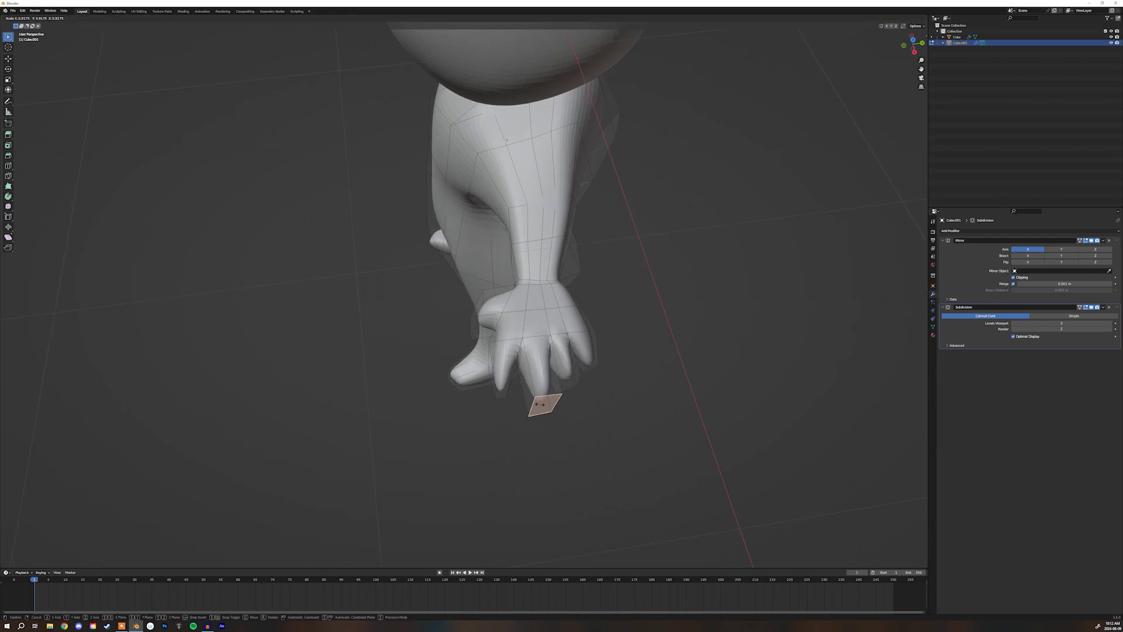
pyautogui.click(554, 404)
pyautogui.press('g')
pyautogui.click(513, 391)
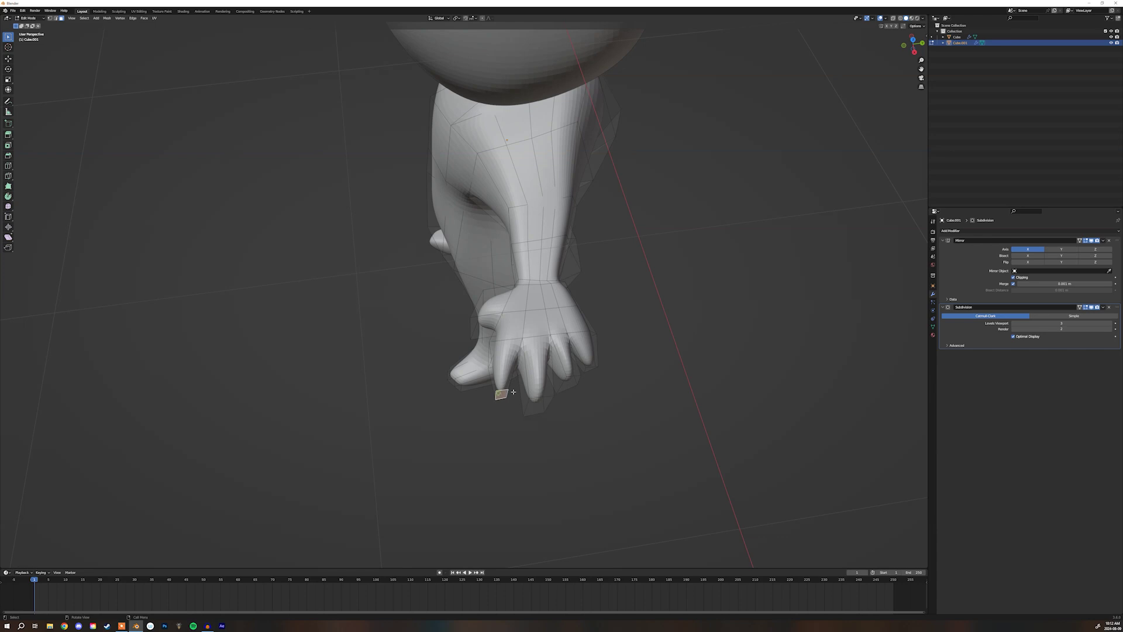
pyautogui.press('g')
pyautogui.click(515, 407)
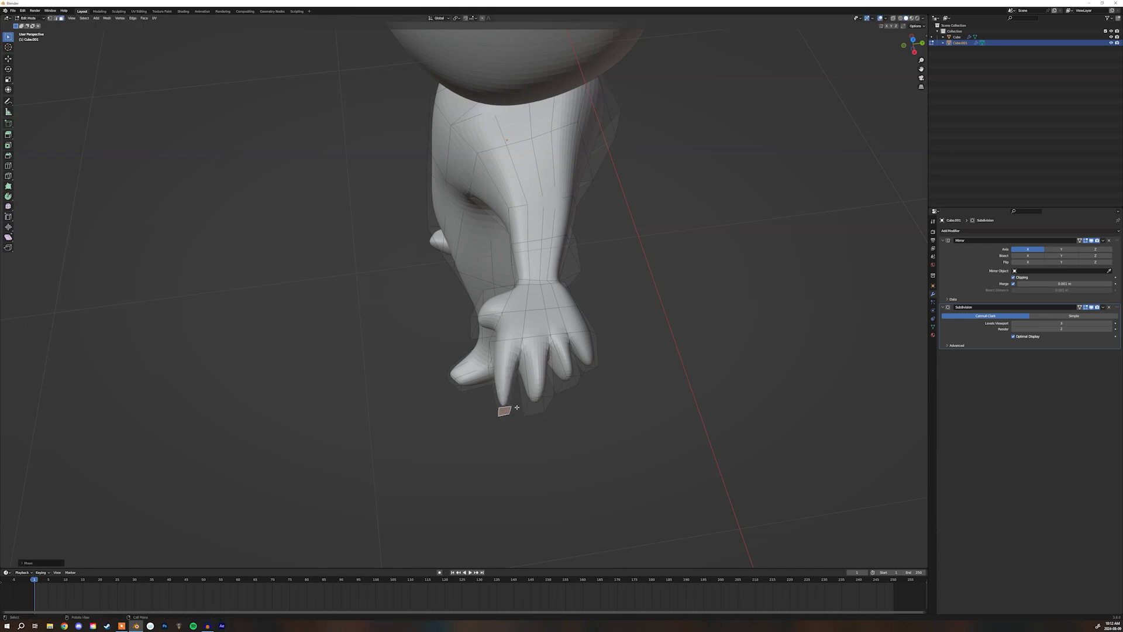
# - In front view with wireframe, select the vertices at the base of the fingers and scale them down along Z
pyautogui.moveTo(515, 406); pyautogui.dragTo(620, 221, button='middle')
pyautogui.scroll(6, 620, 220)
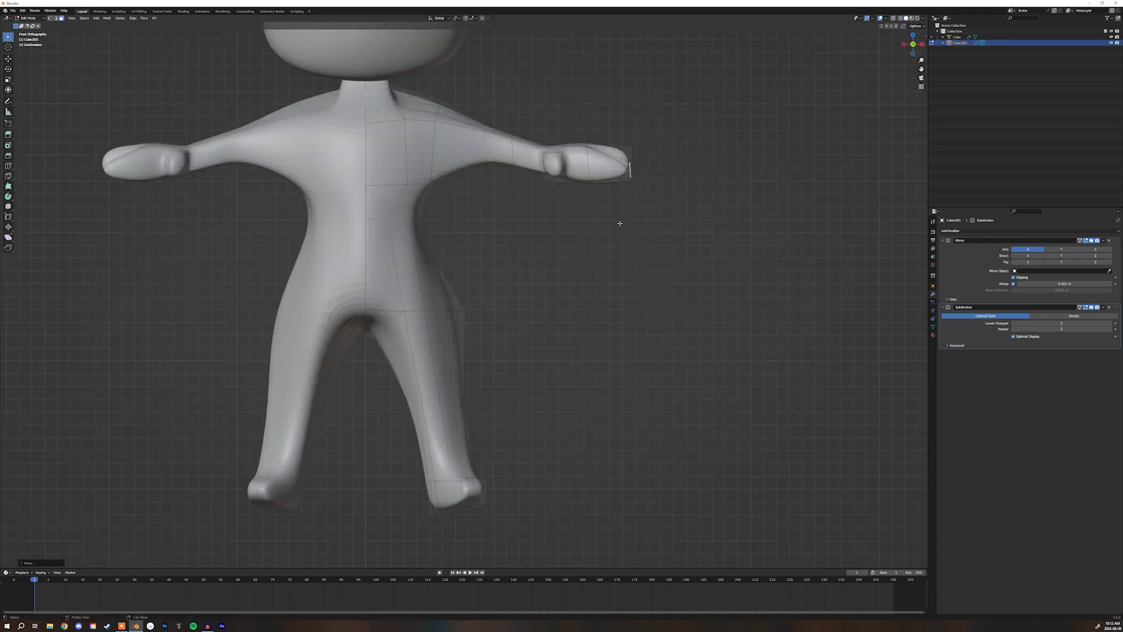
pyautogui.keyDown('shift'); pyautogui.moveTo(650, 162); pyautogui.dragTo(592, 243, button='middle'); pyautogui.keyUp('shift')
pyautogui.moveTo(629, 106); pyautogui.dragTo(590, 283)
pyautogui.hotkey('alt', 'z')
pyautogui.moveTo(630, 102); pyautogui.dragTo(578, 258)
pyautogui.press('s')
pyautogui.press('z')
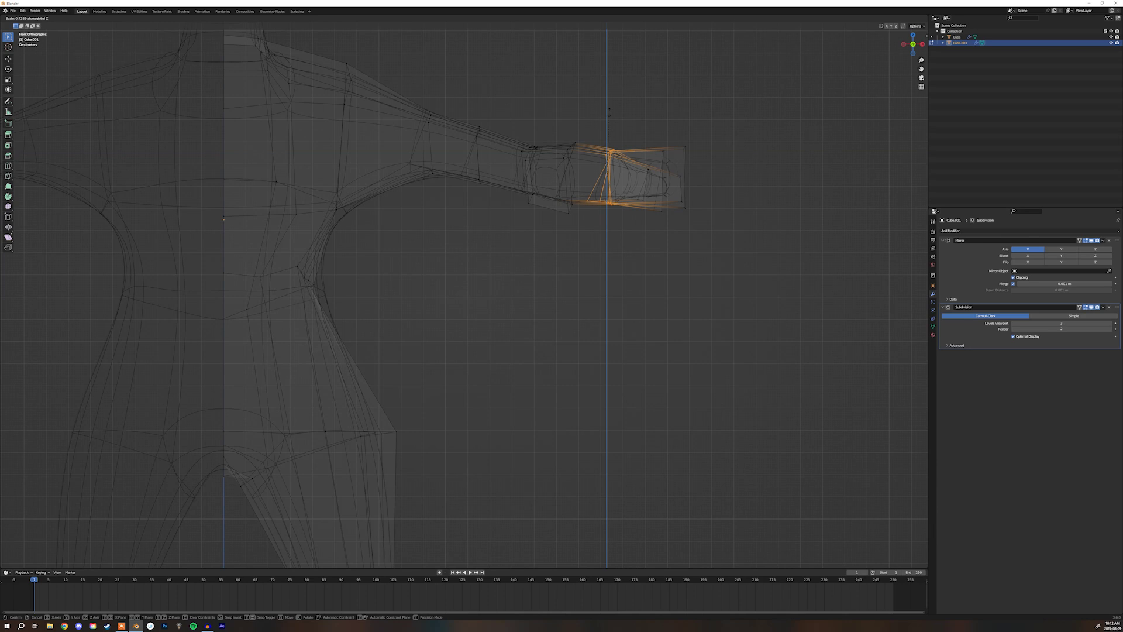
pyautogui.click(606, 124)
# - Flatten the fingertip vertices along Z and rotate them so the fingers angle downward
pyautogui.moveTo(704, 116); pyautogui.dragTo(637, 242)
pyautogui.press('g')
pyautogui.press('z')
pyautogui.press('z')
pyautogui.press('z')
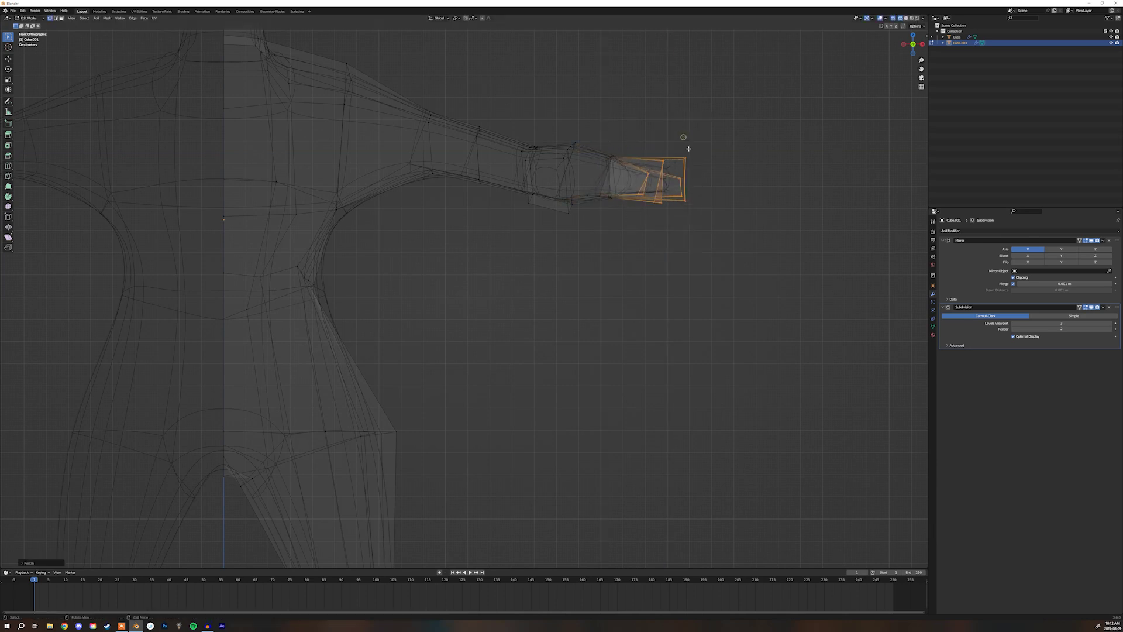
pyautogui.click(688, 161)
pyautogui.press('r')
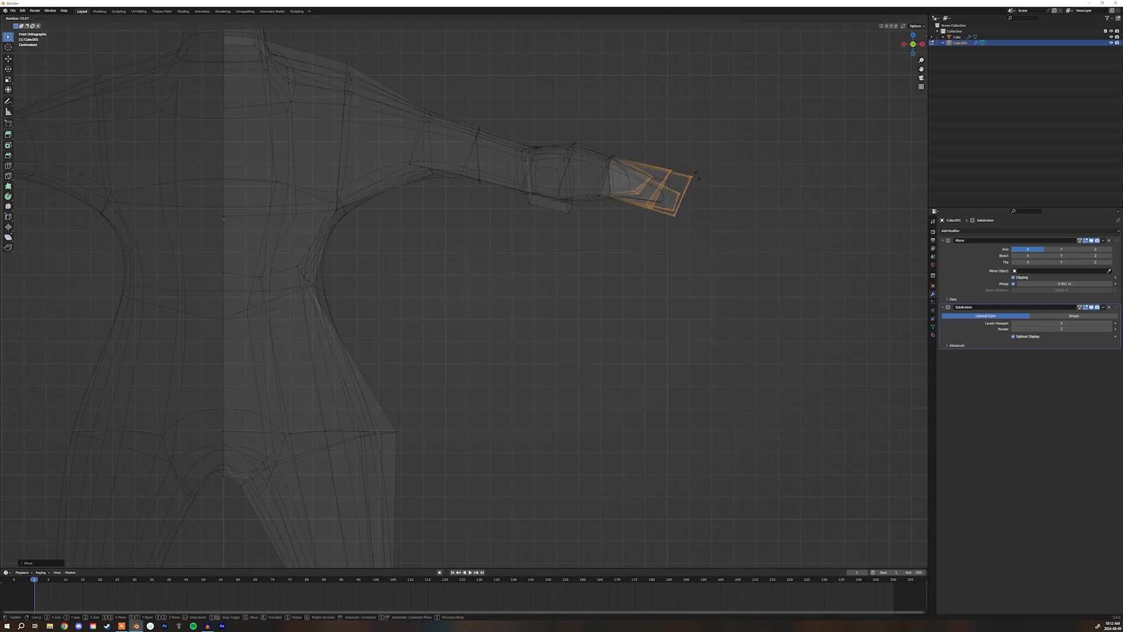
pyautogui.click(697, 178)
# - Examine the hand and its fingers up close from above in Object Mode and Edit Mode with solid shading
pyautogui.press('Tab')
pyautogui.scroll(-5, 693, 181)
pyautogui.hotkey('shift', 'z')
pyautogui.moveTo(634, 223)
pyautogui.mouseDown(button='middle')
pyautogui.moveTo(558, 259)
pyautogui.moveTo(527, 328)
pyautogui.mouseUp(button='middle')
pyautogui.scroll(5, 558, 259)
pyautogui.scroll(4, 538, 401)
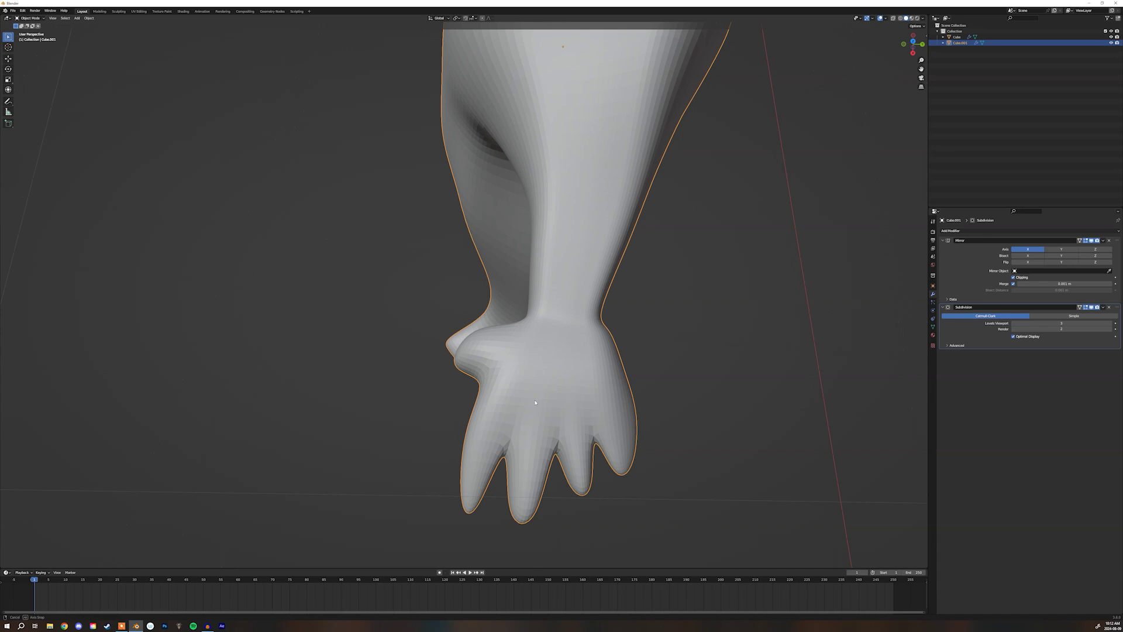
pyautogui.press('Tab')
pyautogui.moveTo(602, 420); pyautogui.dragTo(592, 391, button='middle')
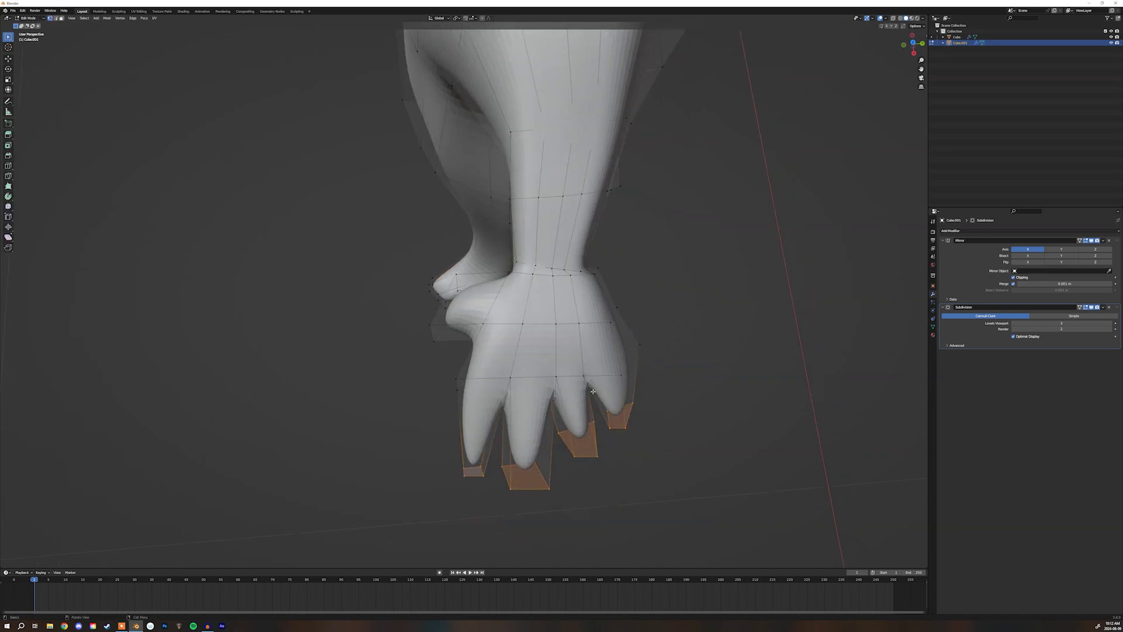
# - In wireframe, move the tips of the middle, ring and little fingers to even out their lengths and spacing
pyautogui.hotkey('alt', 'a')
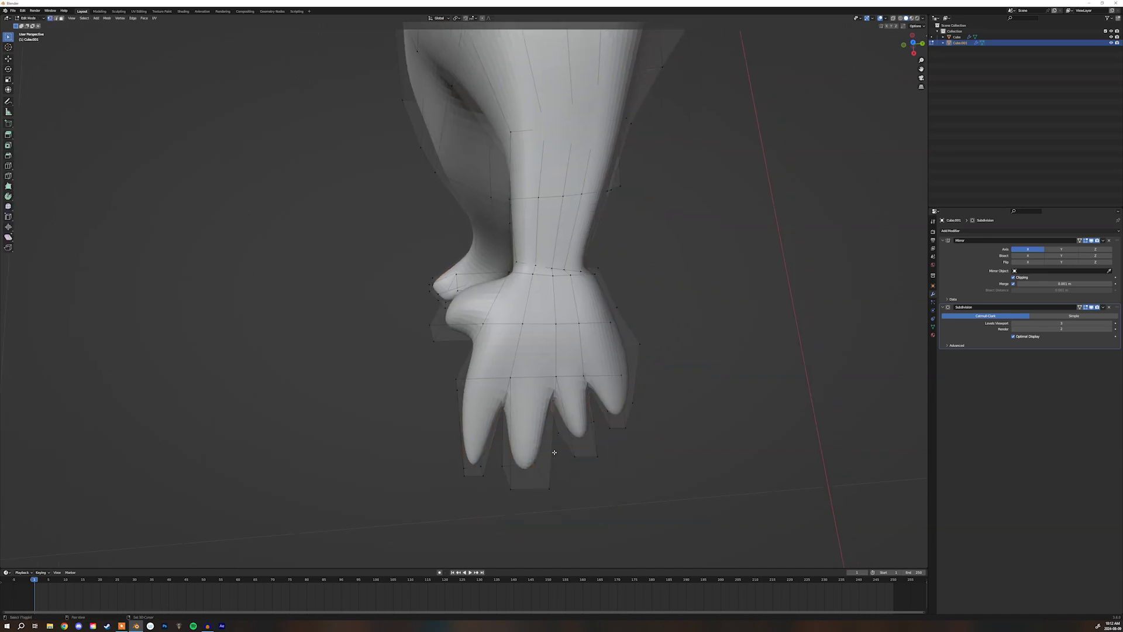
pyautogui.hotkey('alt', 'z')
pyautogui.moveTo(554, 452); pyautogui.dragTo(488, 517)
pyautogui.press('g')
pyautogui.click(547, 488)
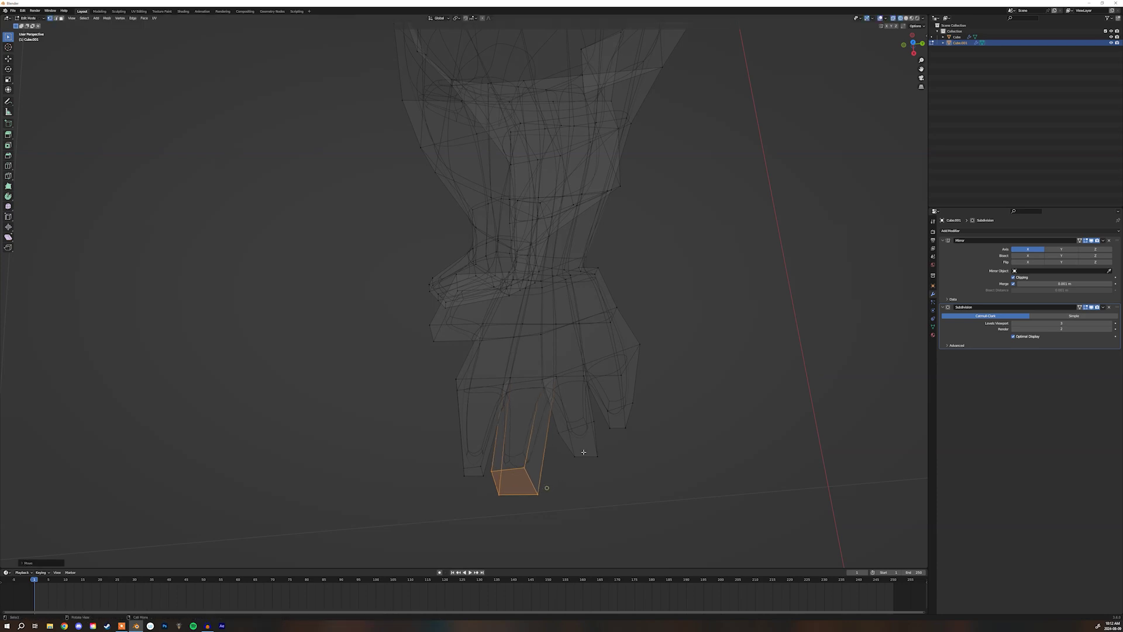
pyautogui.moveTo(603, 417); pyautogui.dragTo(555, 473)
pyautogui.press('g')
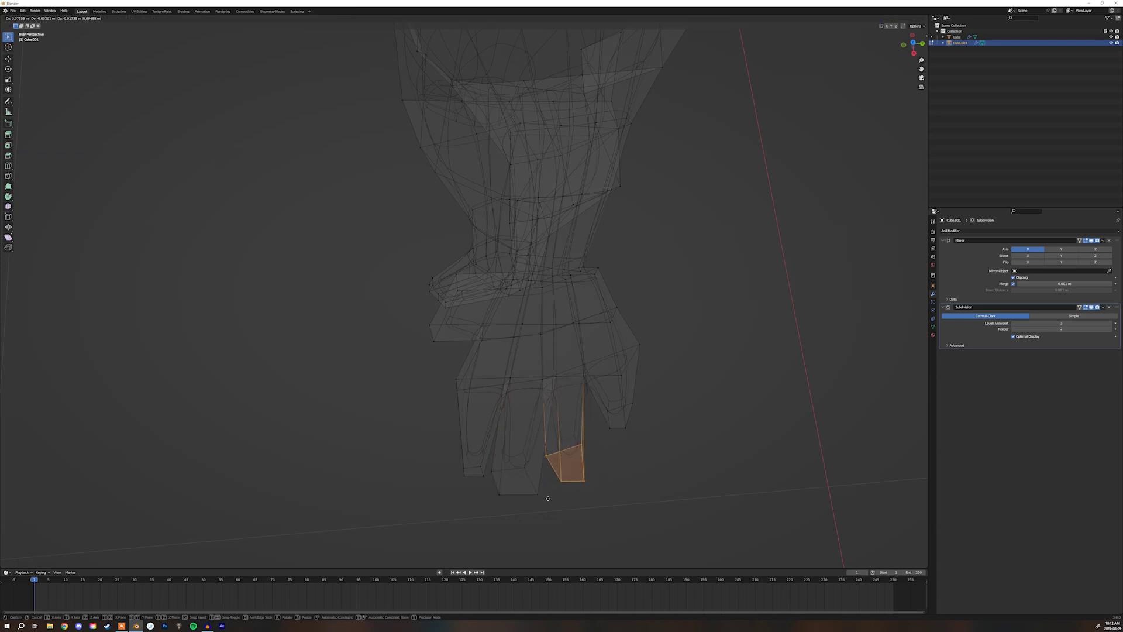
pyautogui.click(550, 497)
pyautogui.moveTo(656, 381); pyautogui.dragTo(601, 471)
pyautogui.press('g')
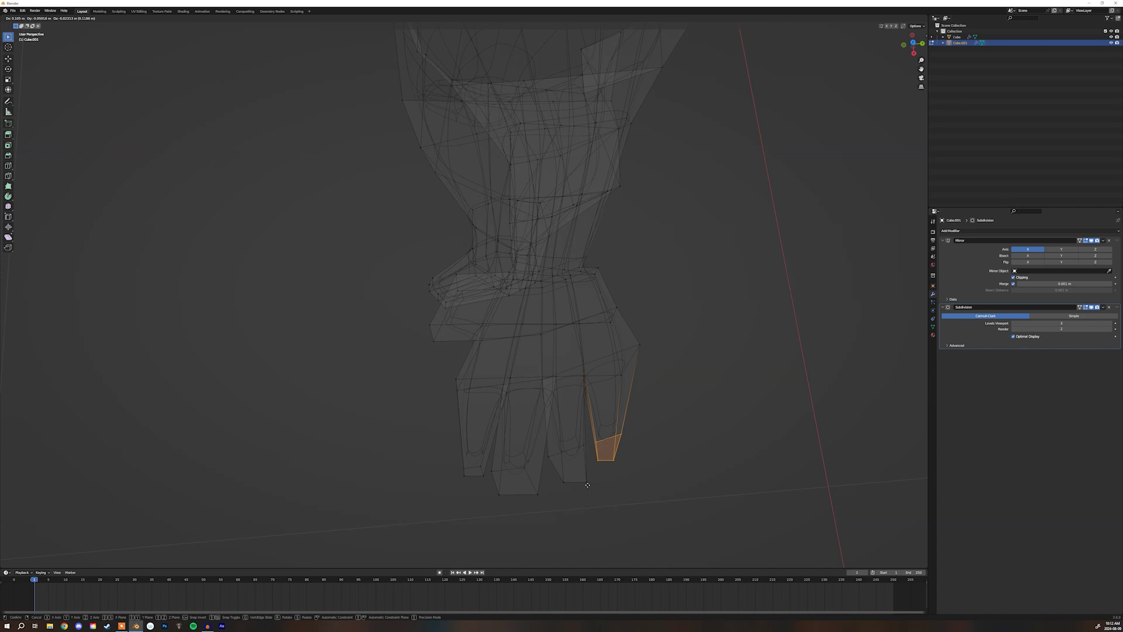
pyautogui.click(666, 323)
# - Move the vertices on the outer side of the little finger and its knuckle inward to slim the finger's base
pyautogui.moveTo(668, 322); pyautogui.dragTo(633, 354)
pyautogui.press('g')
pyautogui.click(620, 355)
pyautogui.click(620, 375)
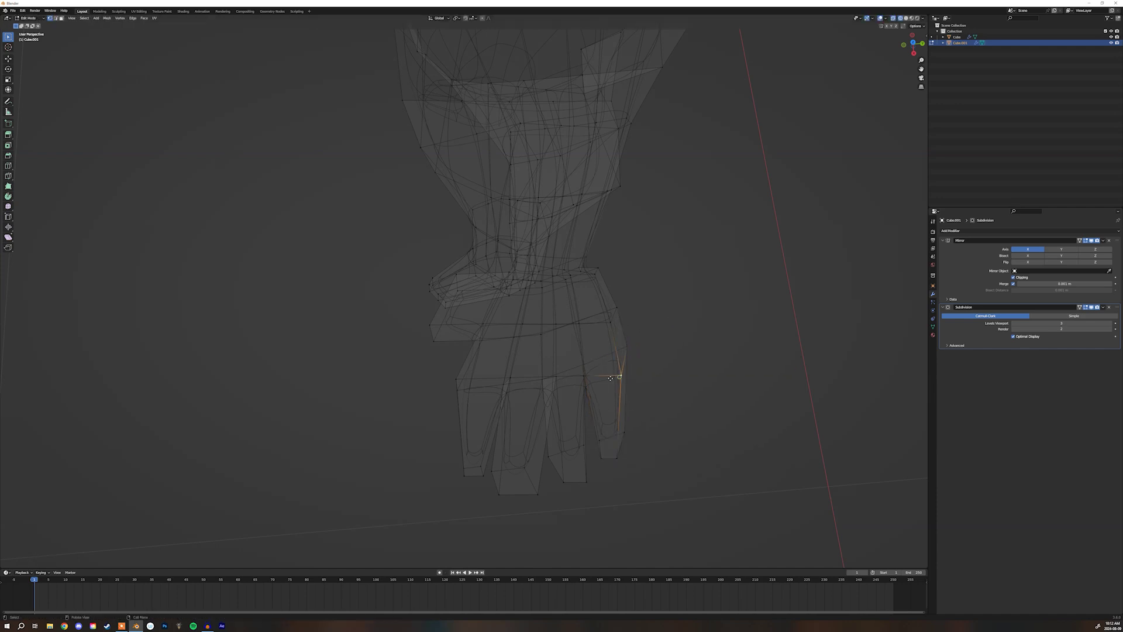
pyautogui.press('g')
pyautogui.click(609, 378)
# - Move the vertices along the little-finger edge of the palm inward to narrow the hand
pyautogui.click(614, 324)
pyautogui.press('g')
pyautogui.click(604, 323)
pyautogui.click(617, 308)
pyautogui.press('g')
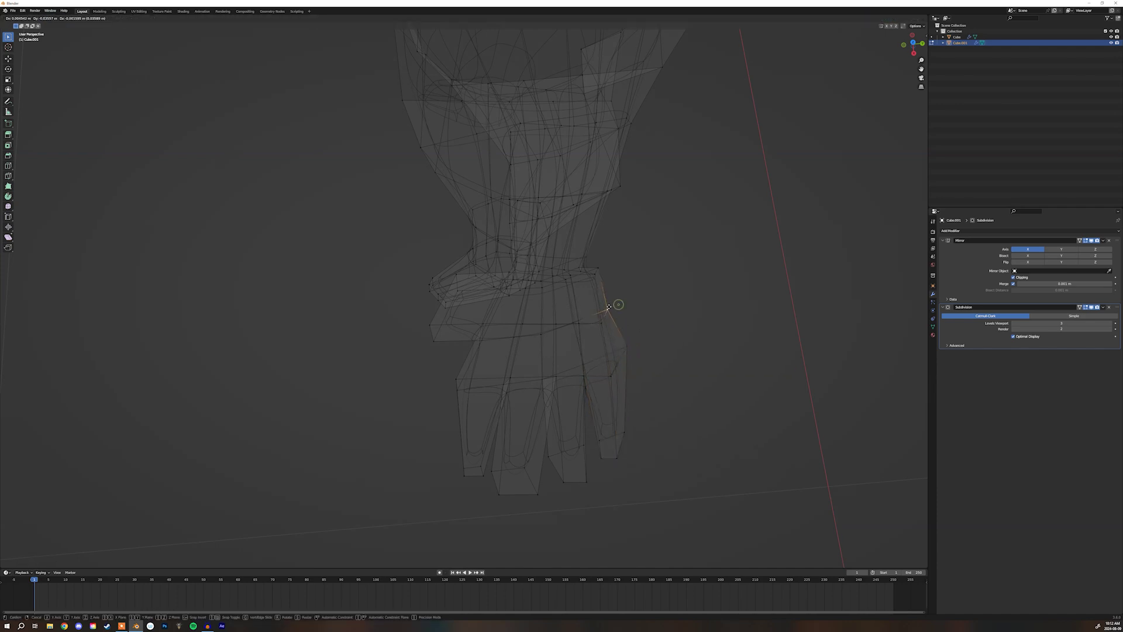
pyautogui.click(607, 309)
pyautogui.click(596, 322)
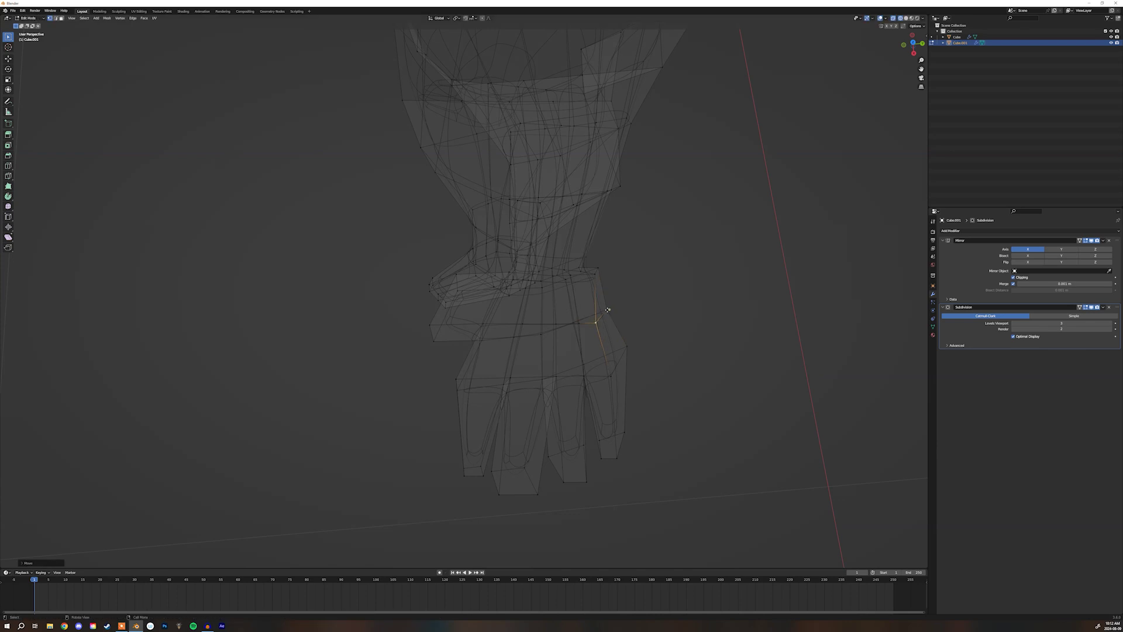
pyautogui.click(607, 310)
pyautogui.press('g')
pyautogui.click(604, 310)
# - Adjust the outer wrist vertex and pull the little finger's outer knuckle vertex inward
pyautogui.click(600, 267)
pyautogui.press('g')
pyautogui.click(602, 271)
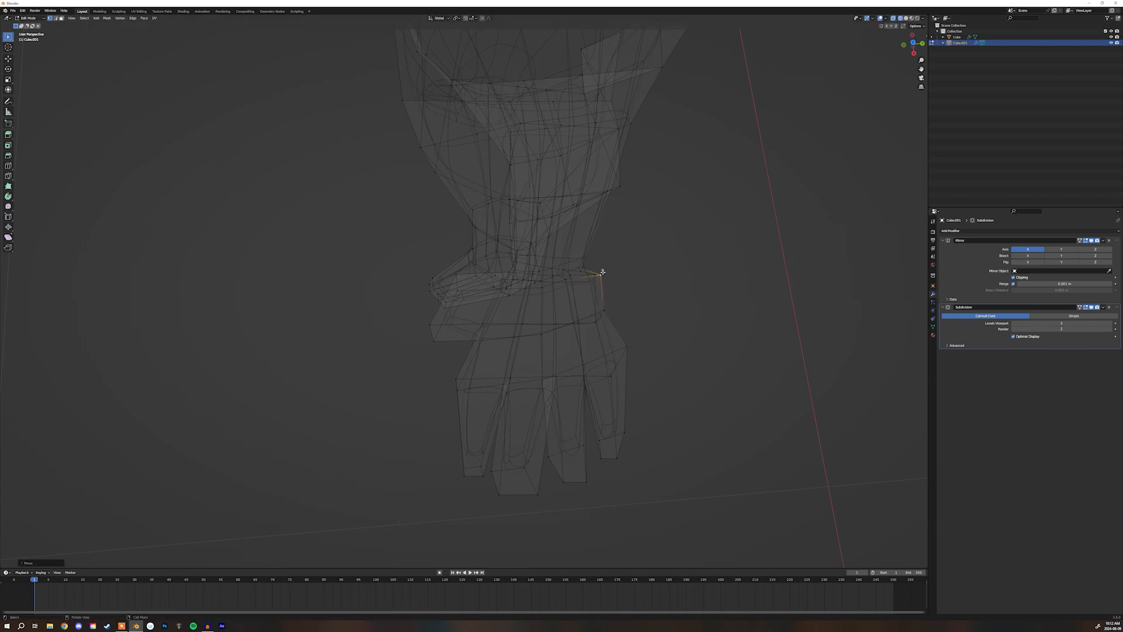
pyautogui.click(626, 356)
pyautogui.press('g')
pyautogui.click(617, 358)
# - In solid shading, shift the knuckle vertices between the fingers and the index finger's outer base vertex to even out the finger widths
pyautogui.hotkey('shift', 'z')
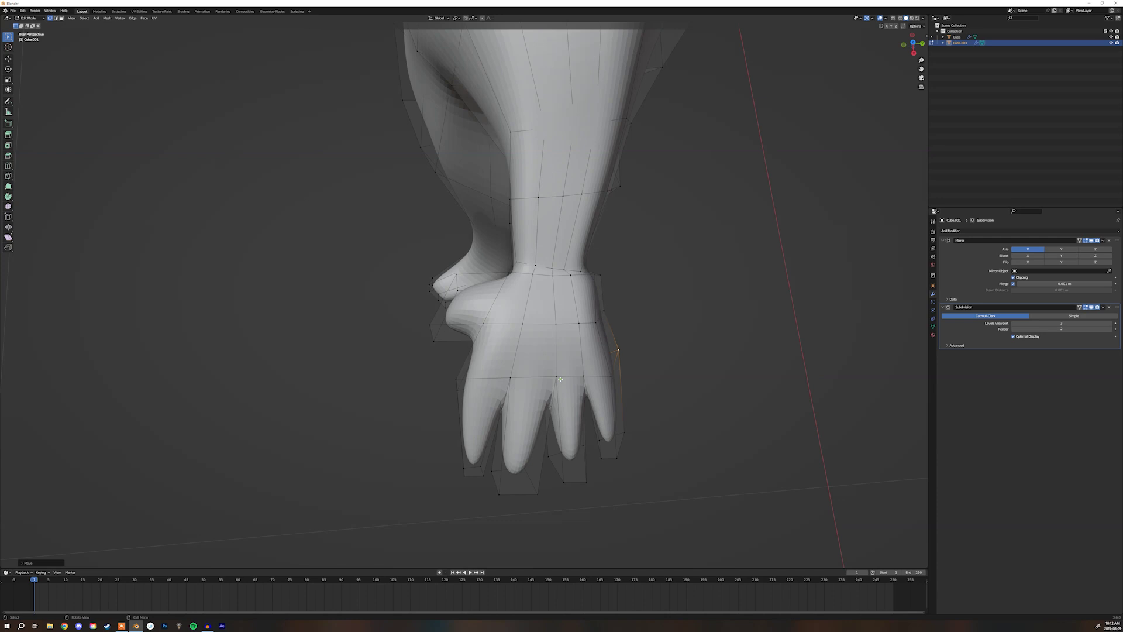
pyautogui.click(560, 379)
pyautogui.press('g')
pyautogui.click(551, 379)
pyautogui.click(580, 378)
pyautogui.press('g')
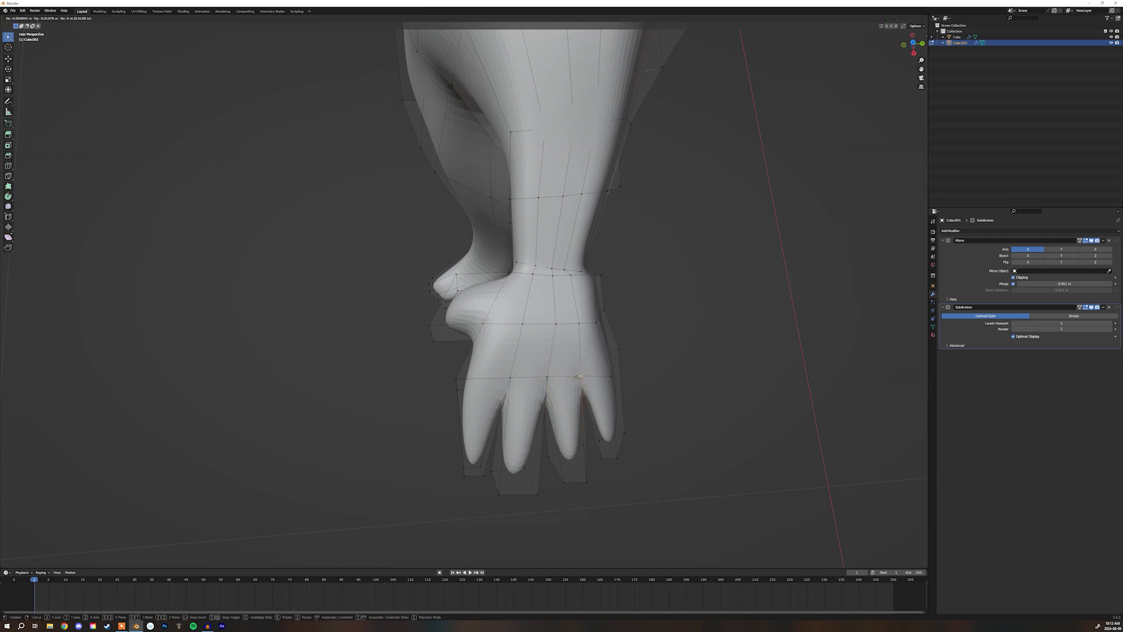
pyautogui.click(479, 377)
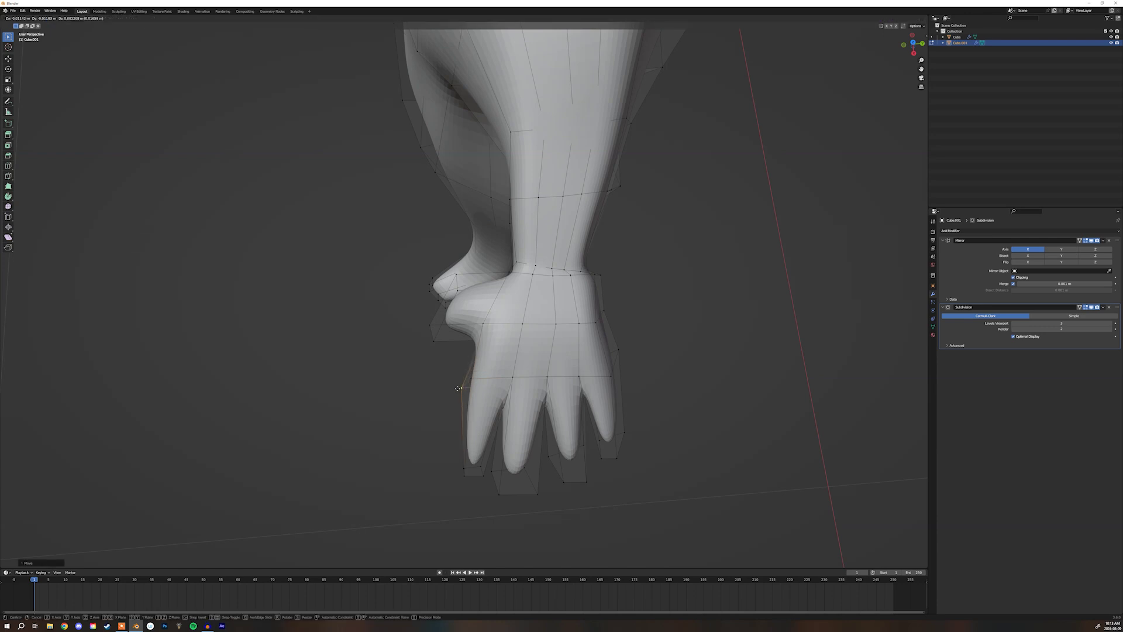
# - Move the selected vertex on the thumb-facing side of the index finger along the X axis
pyautogui.moveTo(456, 389); pyautogui.dragTo(491, 290, button='middle')
pyautogui.press('g')
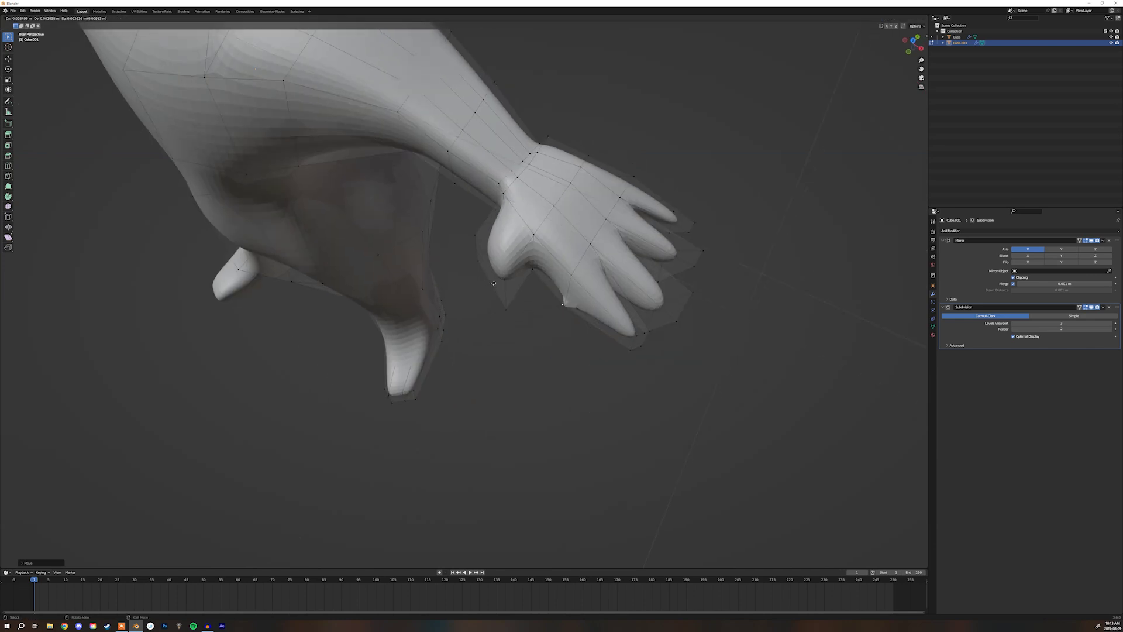
pyautogui.press('x')
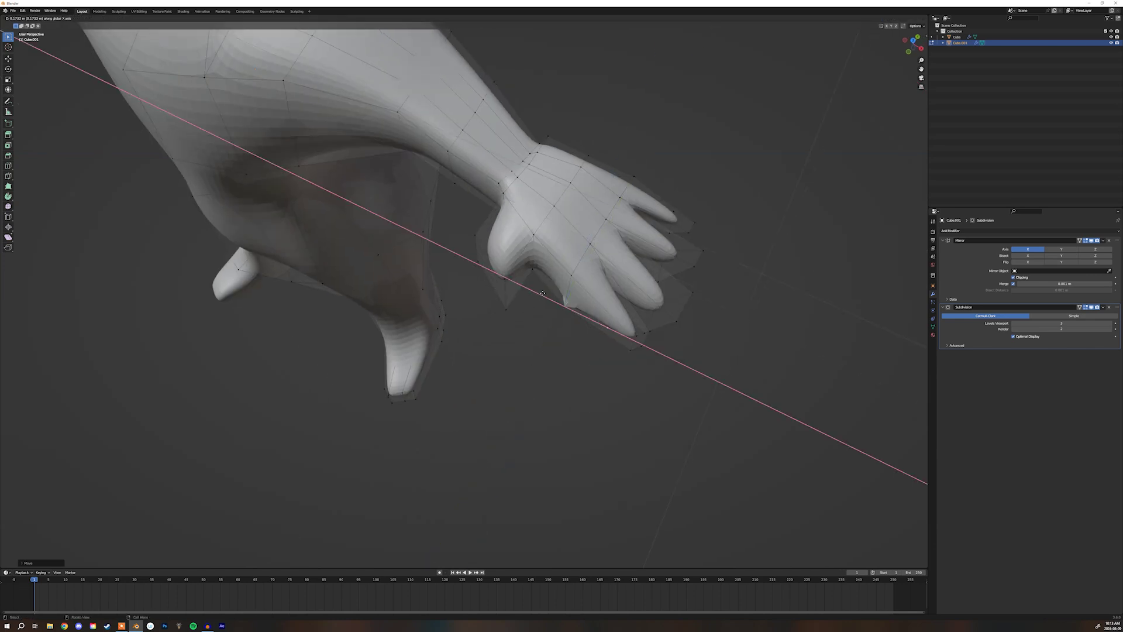
pyautogui.click(536, 331)
# - Pull the thumb's tip face outward to lengthen the thumb, then rotate it and scale it down
pyautogui.moveTo(536, 331); pyautogui.dragTo(529, 301, button='middle')
pyautogui.click(512, 233)
pyautogui.press('g')
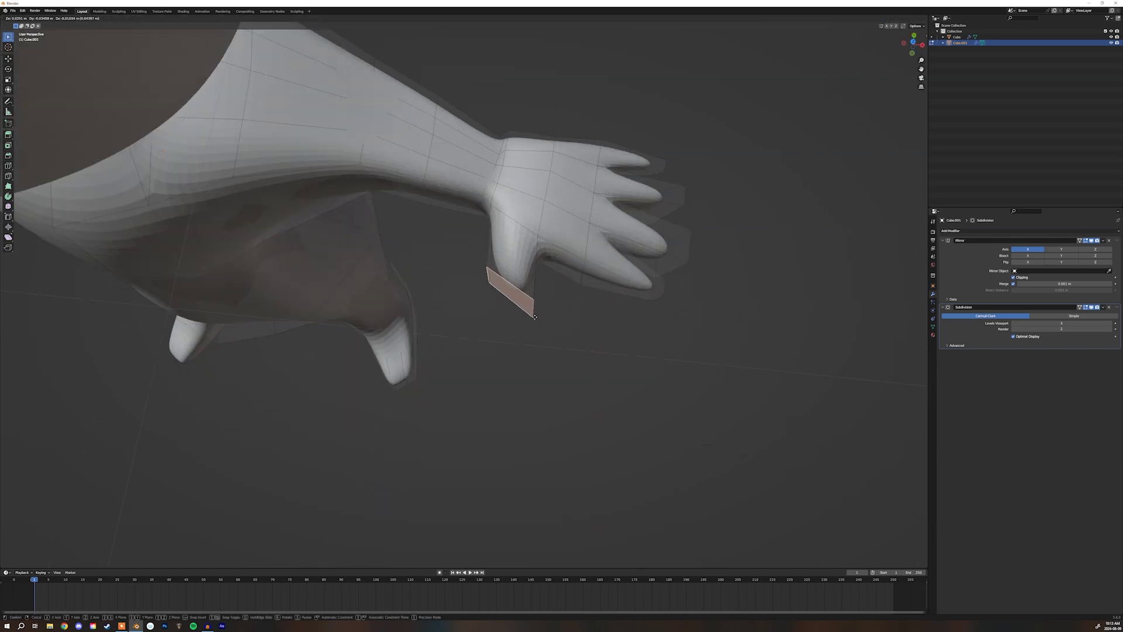
pyautogui.click(542, 319)
pyautogui.press('r')
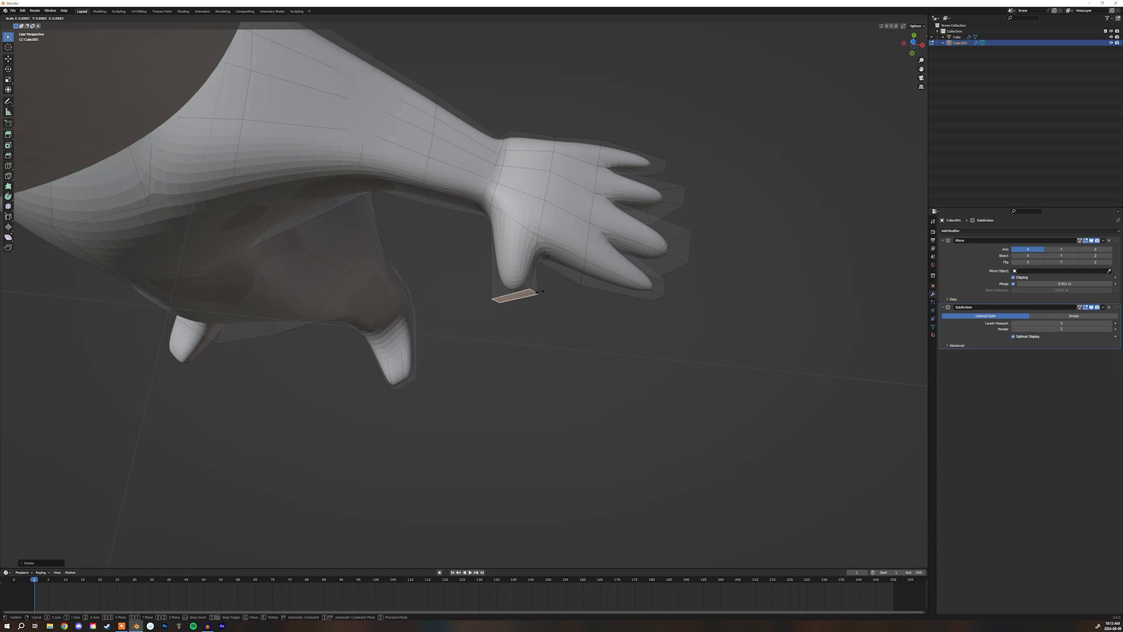
pyautogui.click(532, 294)
# - Return to Object Mode and examine the whole character's proportions from the front and the side
pyautogui.scroll(-8, 532, 294)
pyautogui.moveTo(524, 213); pyautogui.dragTo(495, 297, button='middle')
pyautogui.press('Tab')
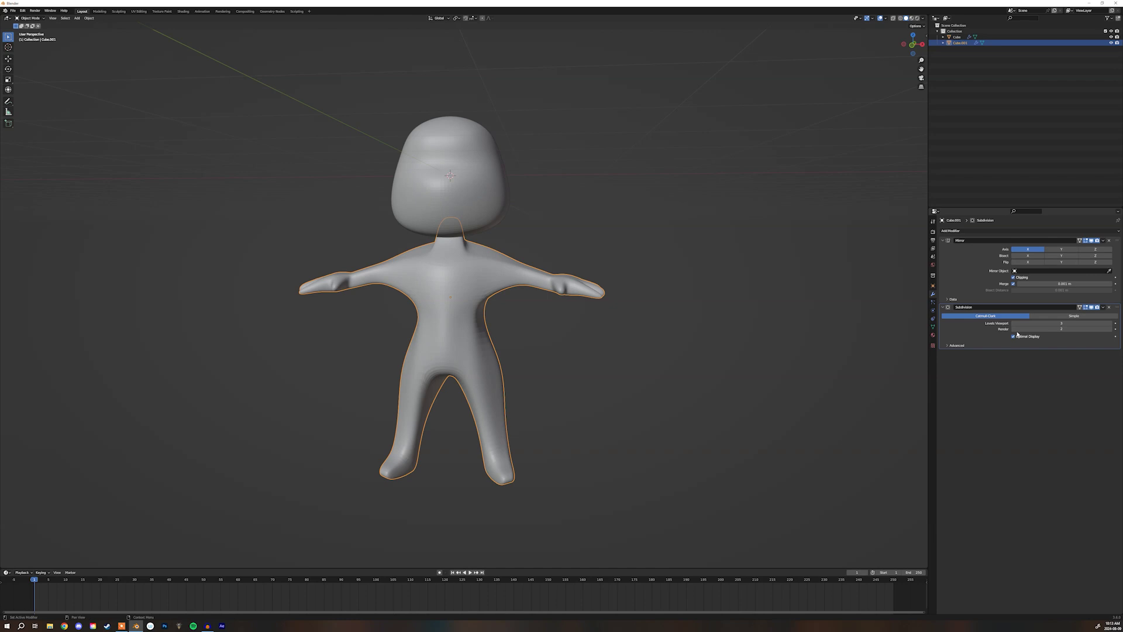
pyautogui.scroll(2, 578, 304)
pyautogui.moveTo(549, 306); pyautogui.dragTo(567, 322, button='middle')
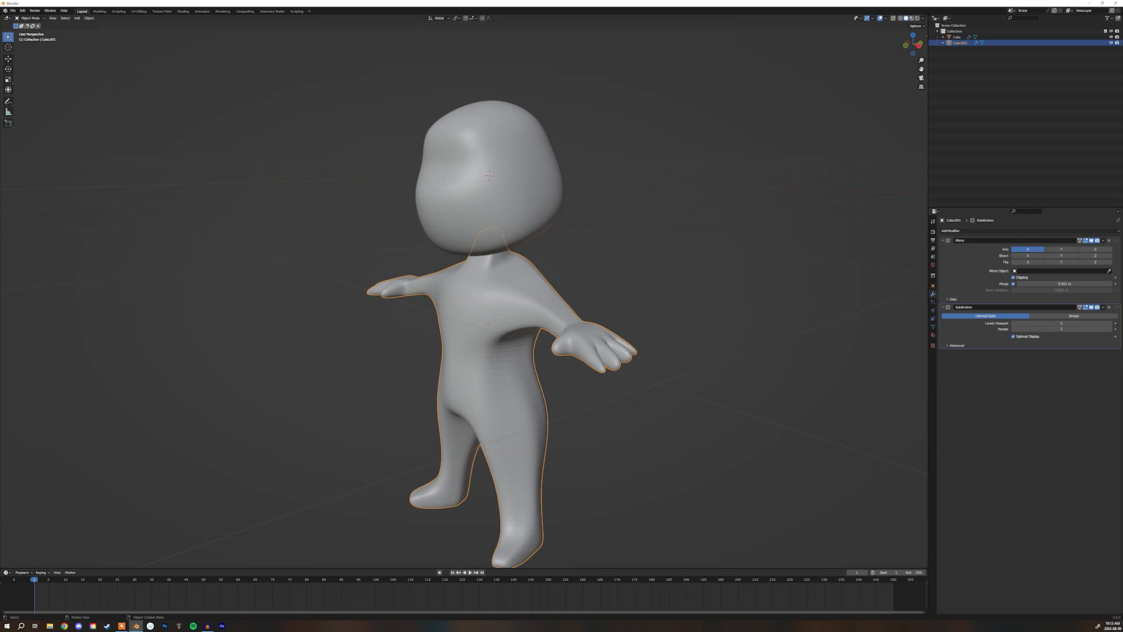
pyautogui.moveTo(328, 156); pyautogui.dragTo(421, 153, button='middle')
# - Select the head and body objects together from a frontal view of the character
pyautogui.moveTo(691, 103); pyautogui.dragTo(368, 483)
pyautogui.click(600, 228)
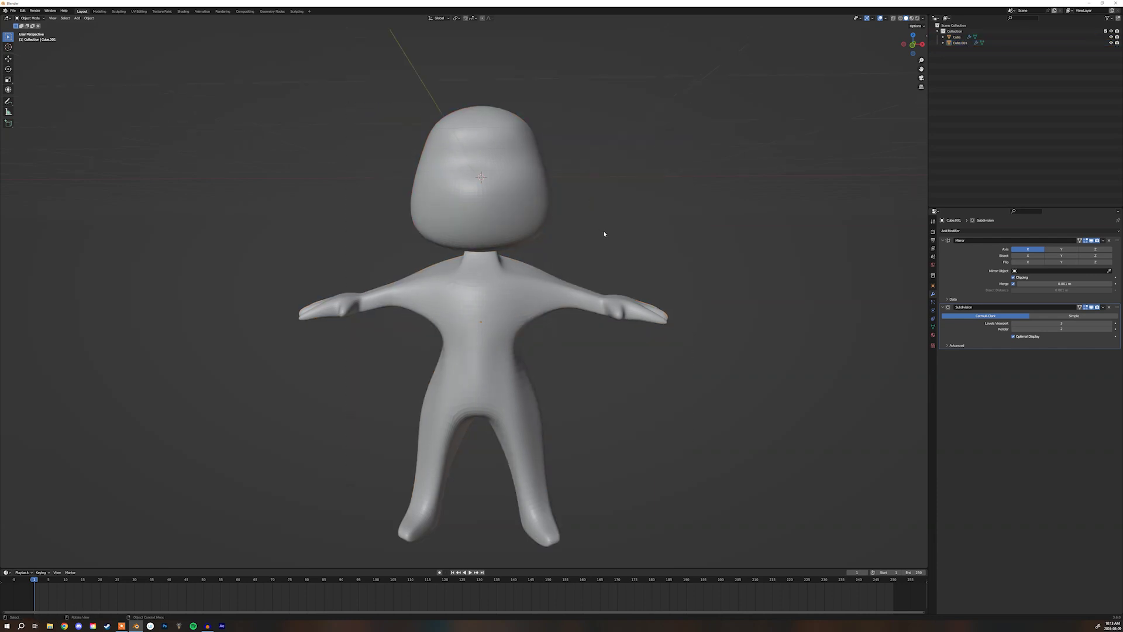
pyautogui.moveTo(599, 251); pyautogui.dragTo(560, 262, button='middle')
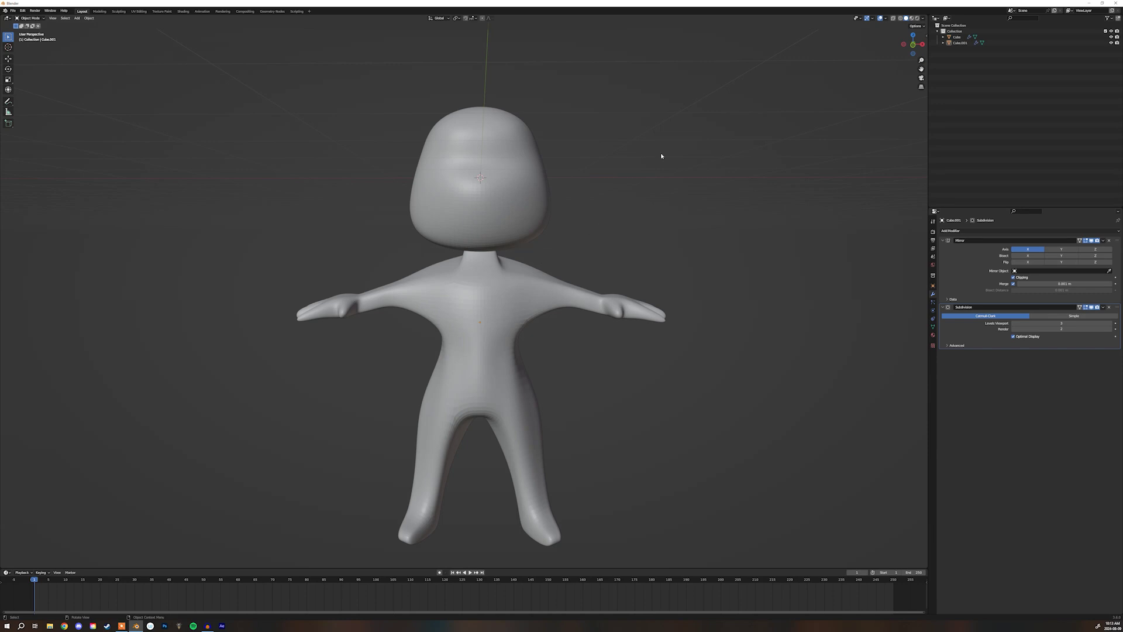
pyautogui.moveTo(661, 151); pyautogui.dragTo(295, 465)
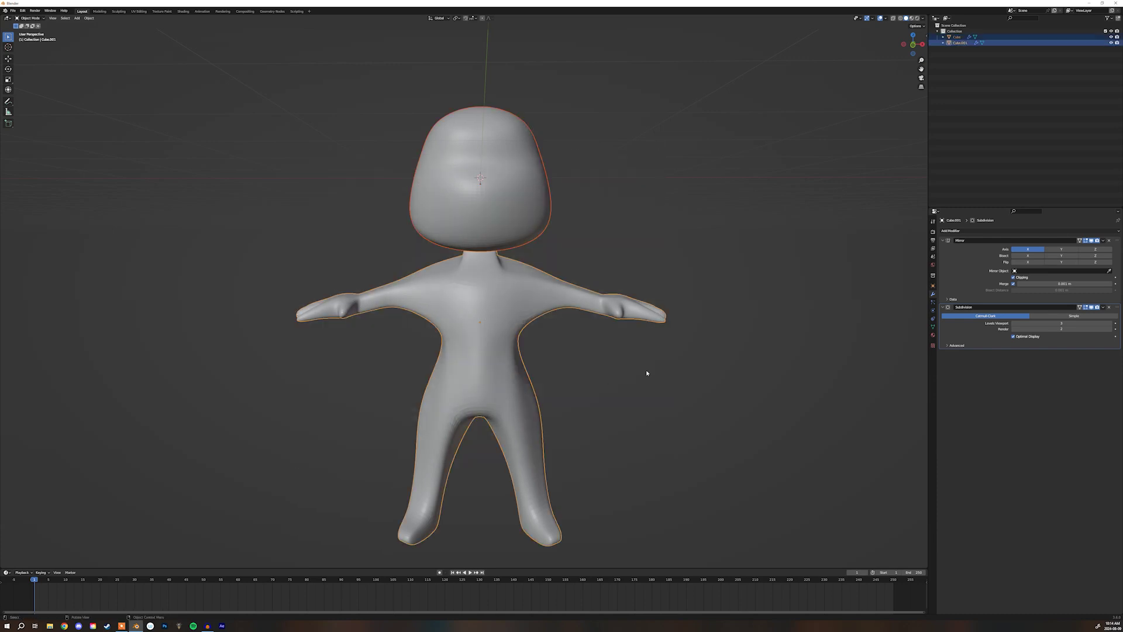